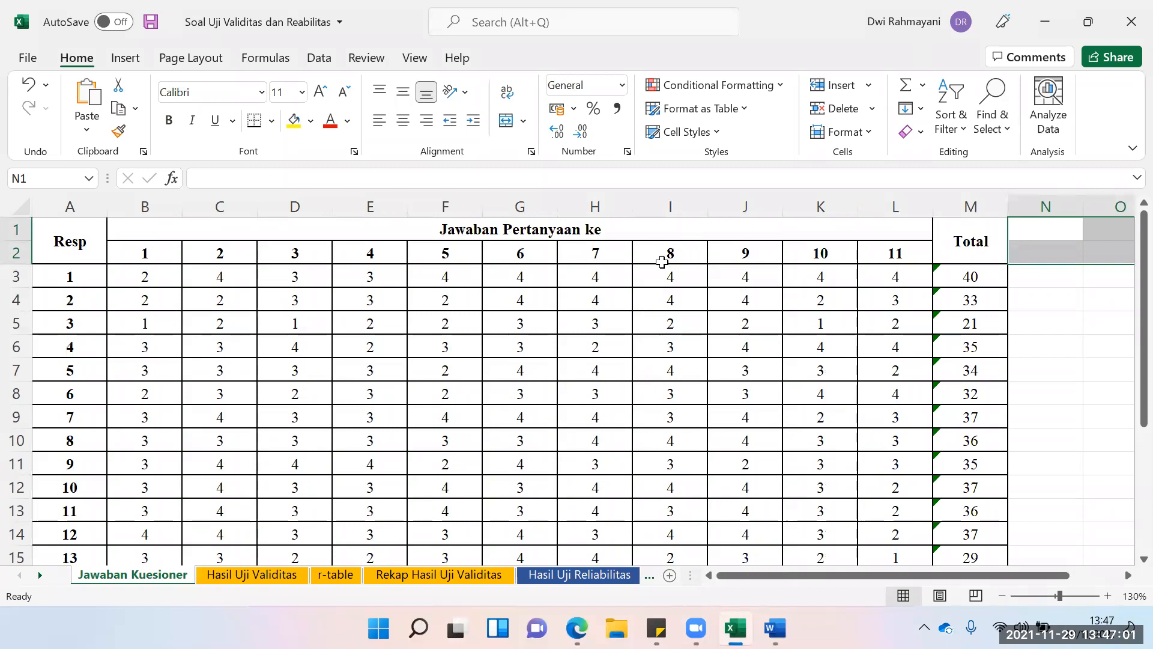
- Examine the question numbers 1 to 11 in the header row and the respondents' answers in the questionnaire table
{"action": "left_click", "coordinate": [156, 251]}
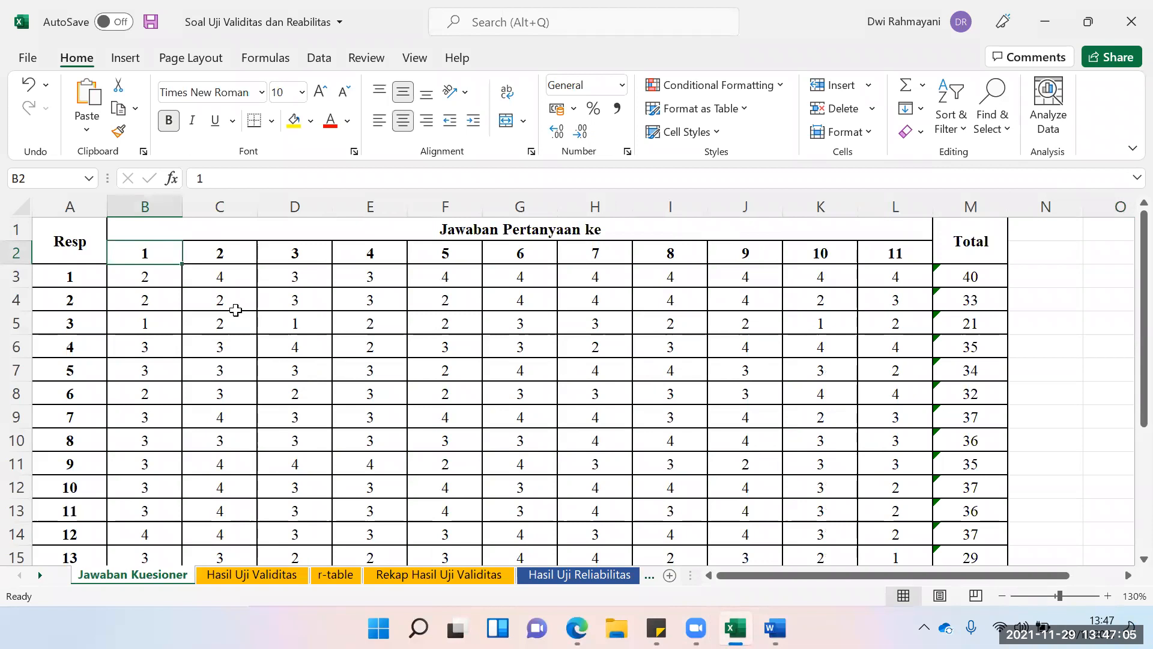
{"action": "key", "text": "Right"}
{"action": "key", "text": "Right"}
{"action": "key", "text": "Right"}
{"action": "key", "text": "Right"}
{"action": "key", "text": "Right"}
{"action": "key", "text": "Right"}
{"action": "key", "text": "Right"}
{"action": "key", "text": "Right"}
{"action": "key", "text": "Right"}
{"action": "key", "text": "Right"}
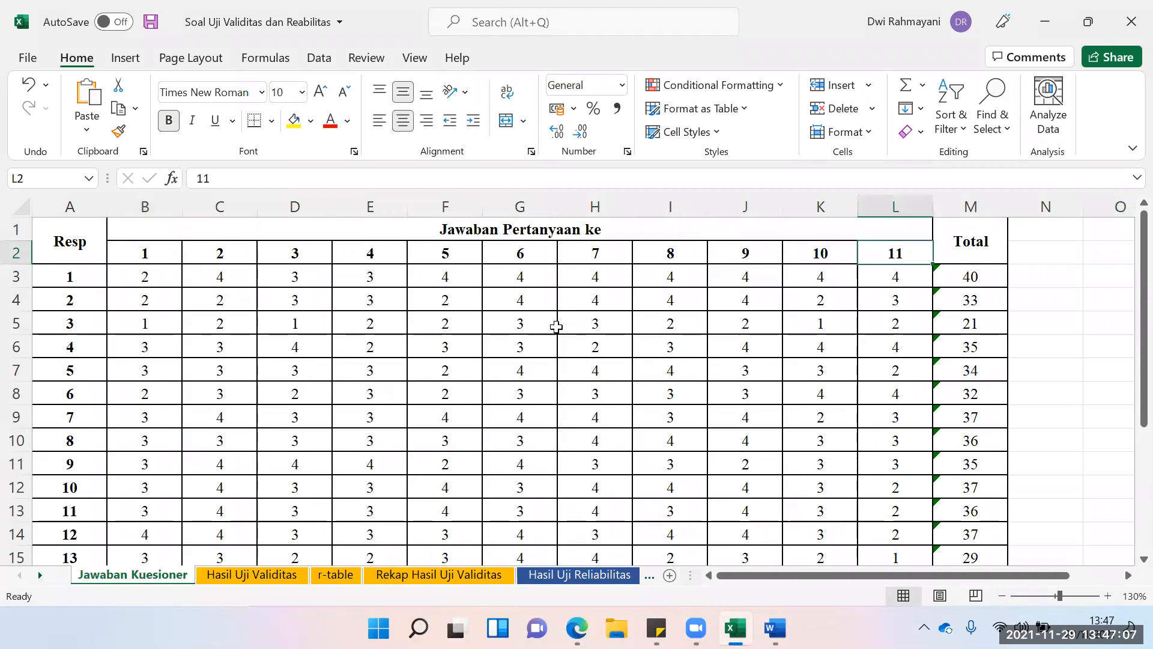
{"action": "scroll", "coordinate": [893, 274], "scroll_direction": "down", "scroll_amount": 2}
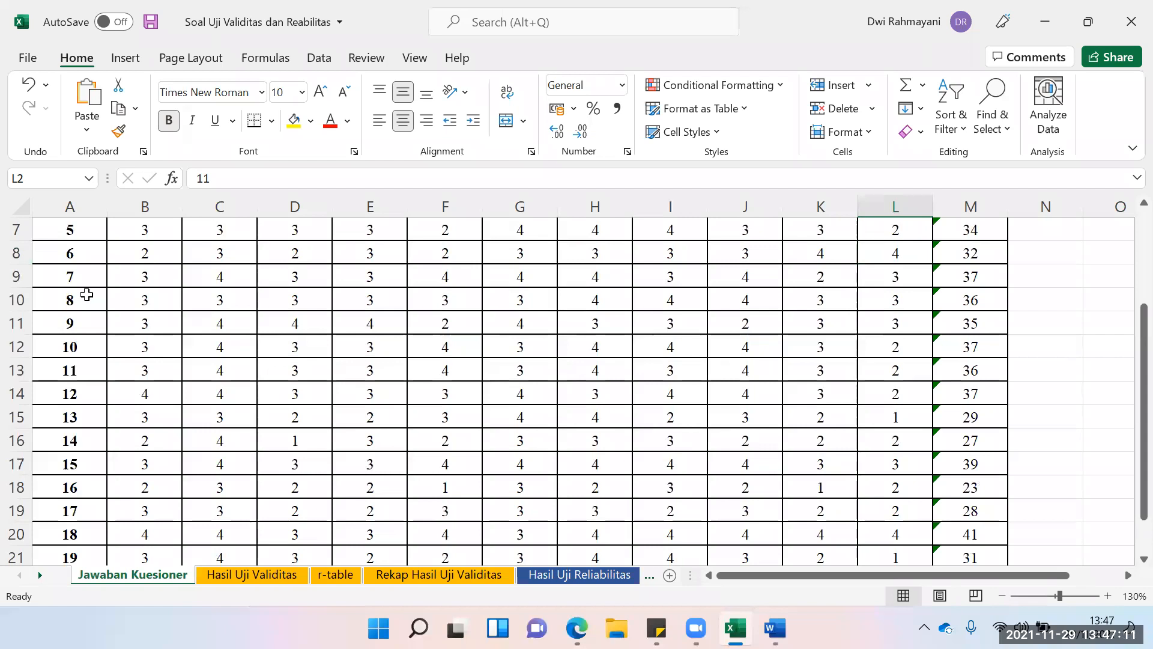
{"action": "scroll", "coordinate": [82, 275], "scroll_direction": "up", "scroll_amount": 2}
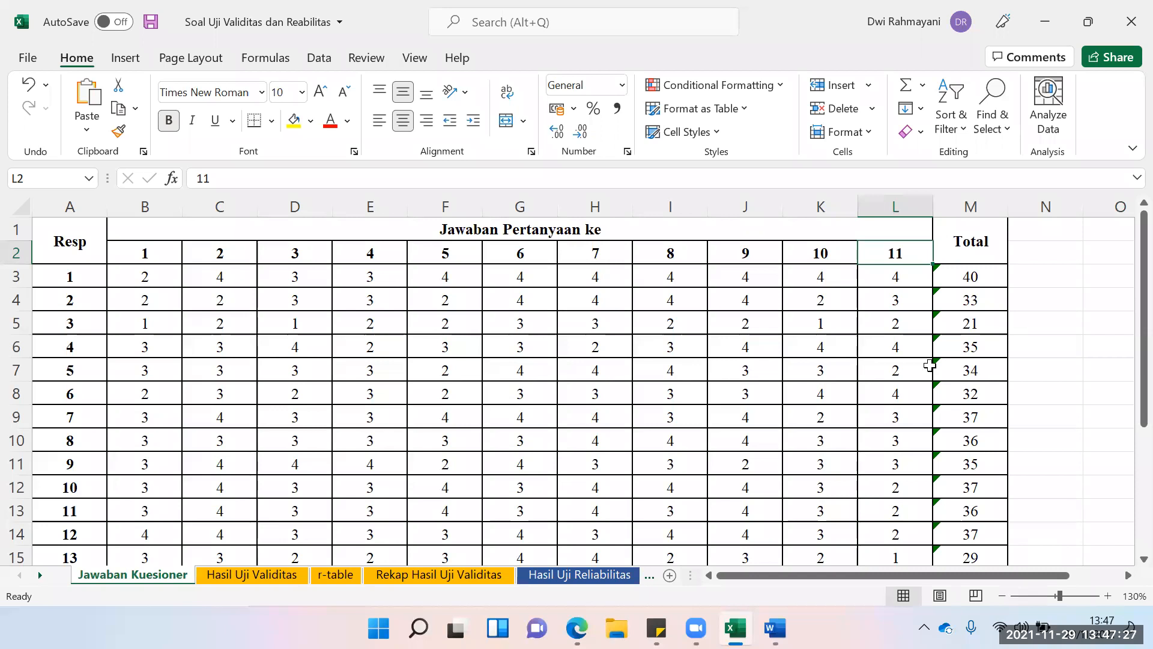
- Enter the labels X1, X2 and X3 in cells O1 to O3, beside the questionnaire table
{"action": "key", "text": "Right"}
{"action": "key", "text": "Right"}
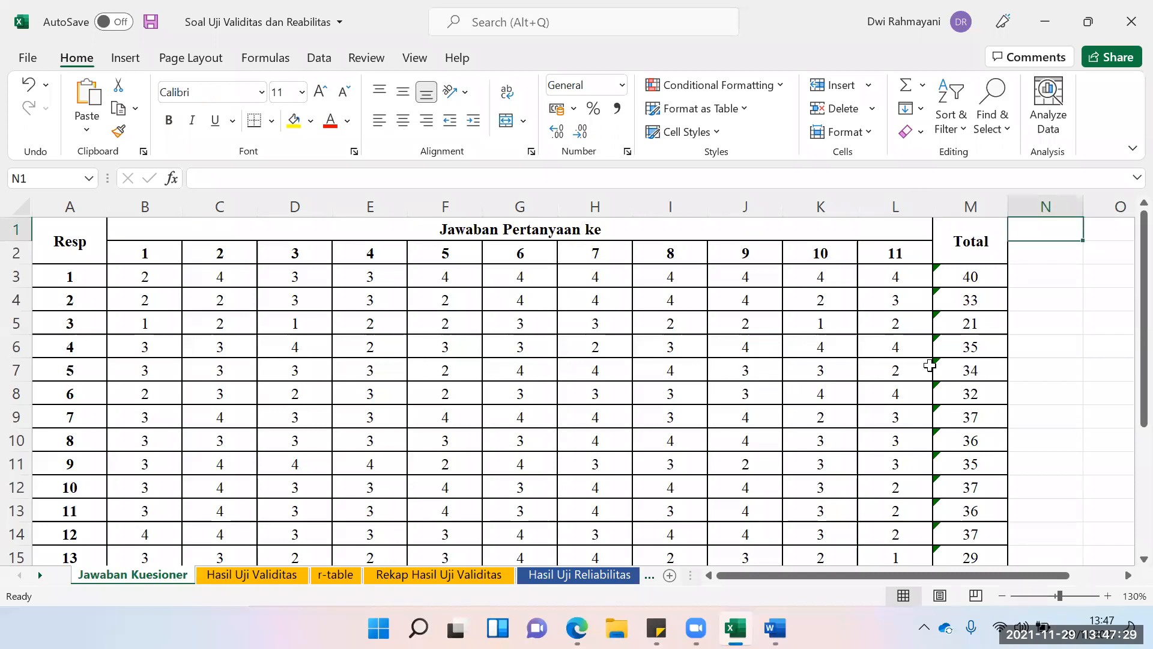
{"action": "key", "text": "Right"}
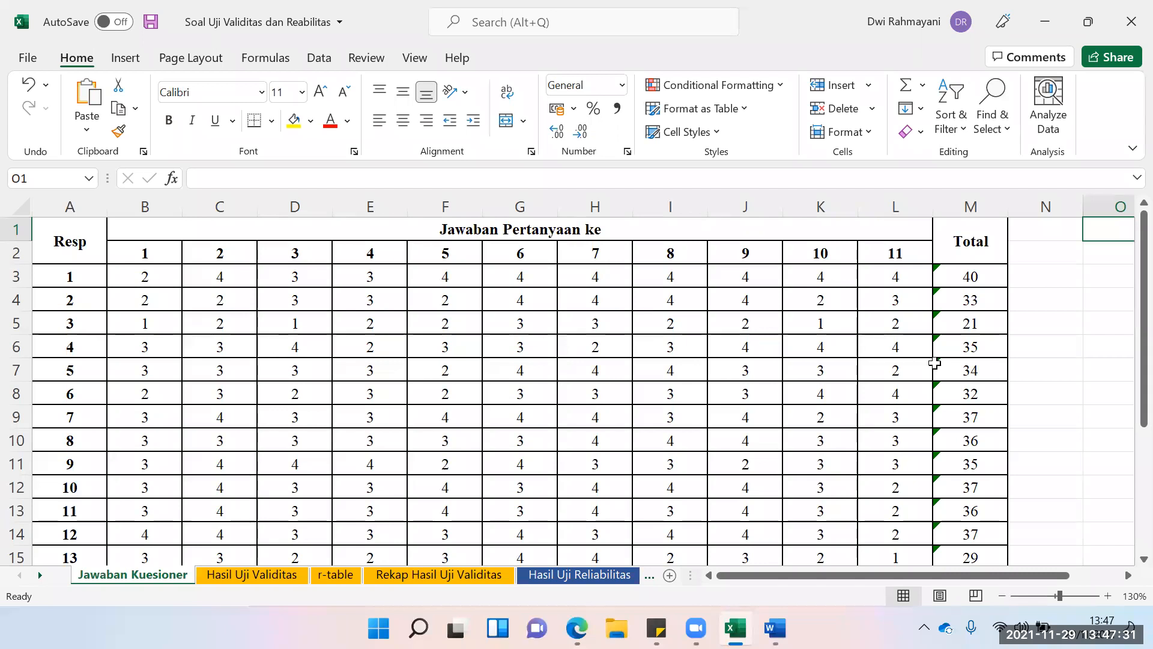
{"action": "type", "text": "=X2"}
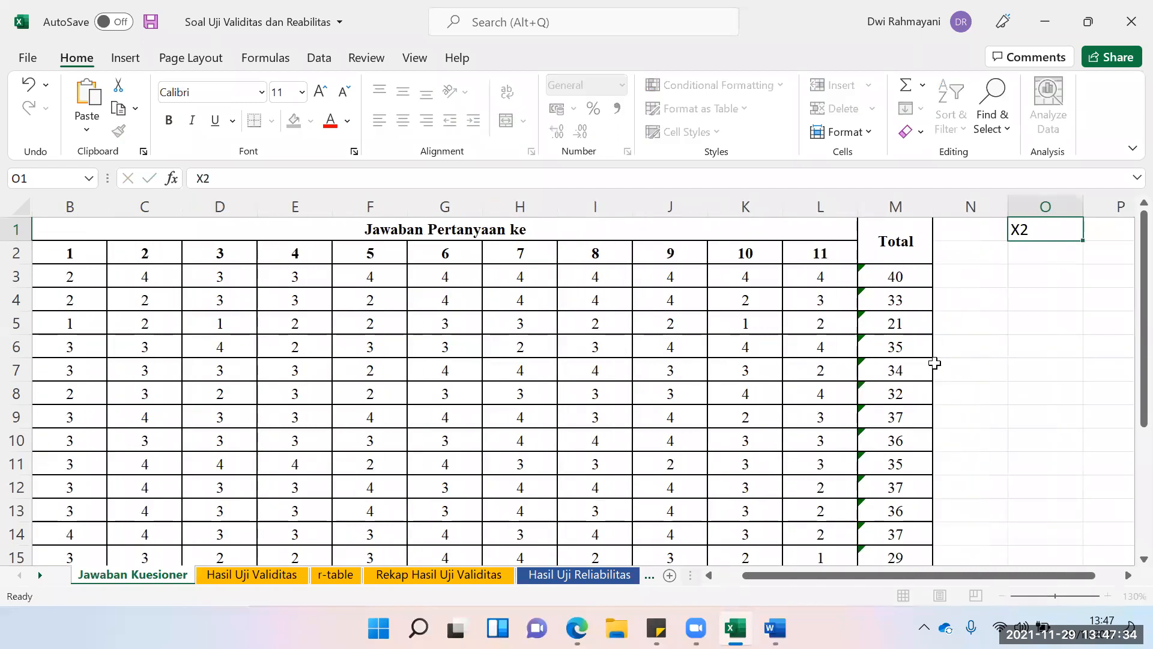
{"action": "key", "text": "Return"}
{"action": "key", "text": "Up"}
{"action": "type", "text": "X1"}
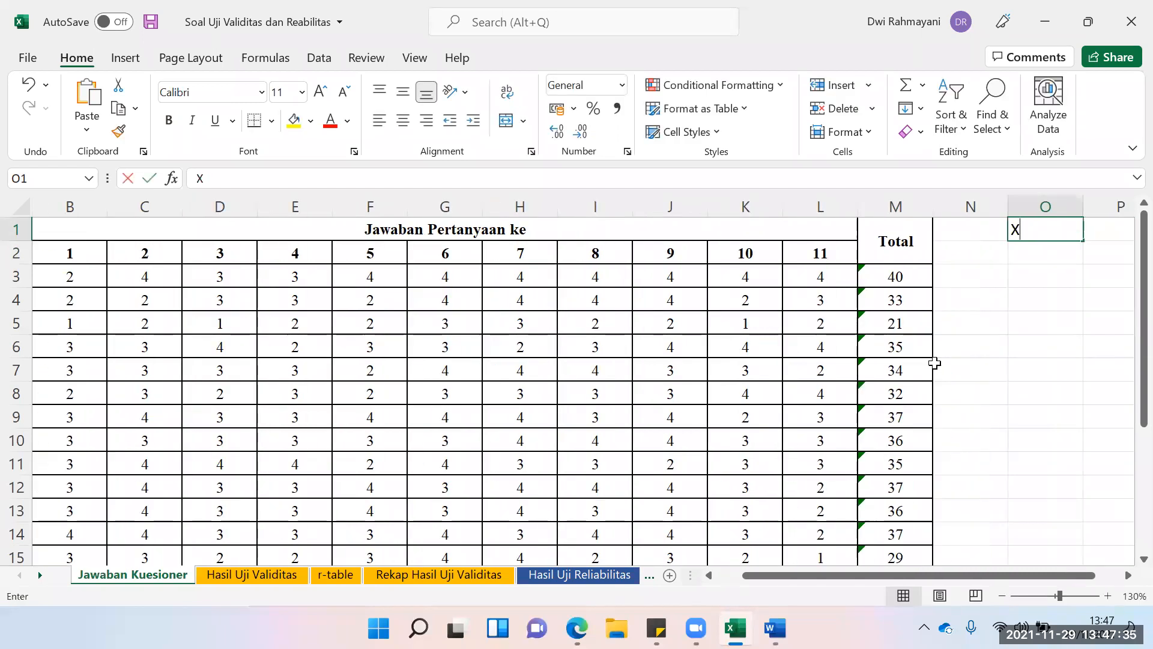
{"action": "key", "text": "Return"}
{"action": "type", "text": "X2"}
{"action": "key", "text": "Return"}
{"action": "type", "text": "X3"}
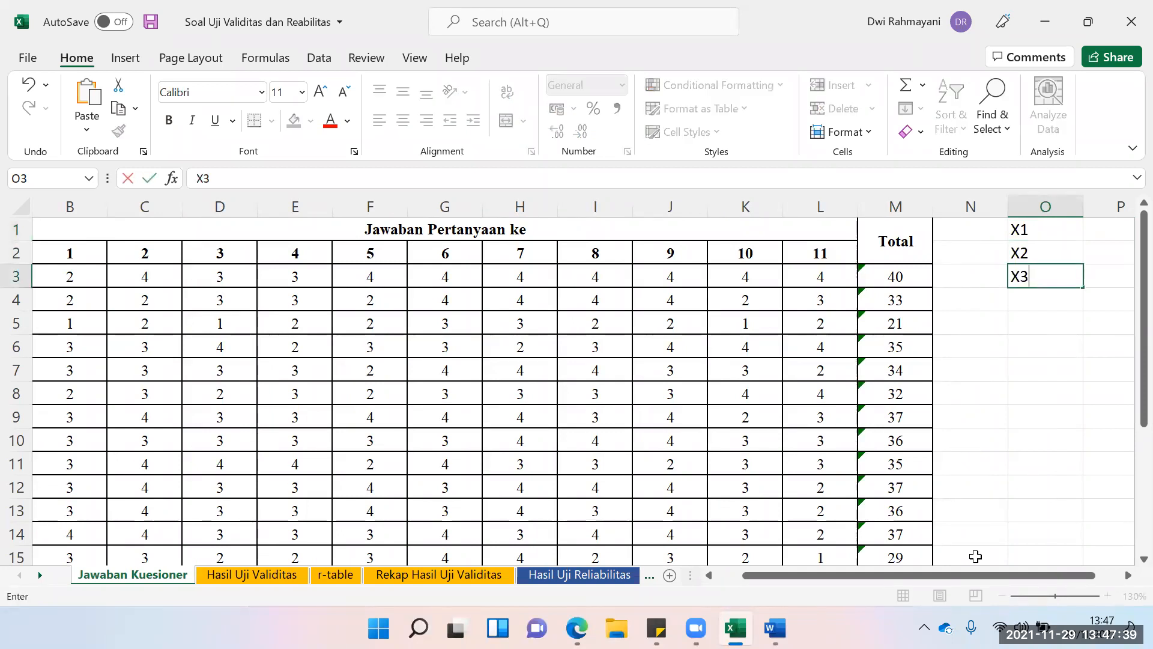
{"action": "left_click", "coordinate": [973, 371]}
{"action": "left_click_drag", "start_coordinate": [973, 576], "coordinate": [941, 582]}
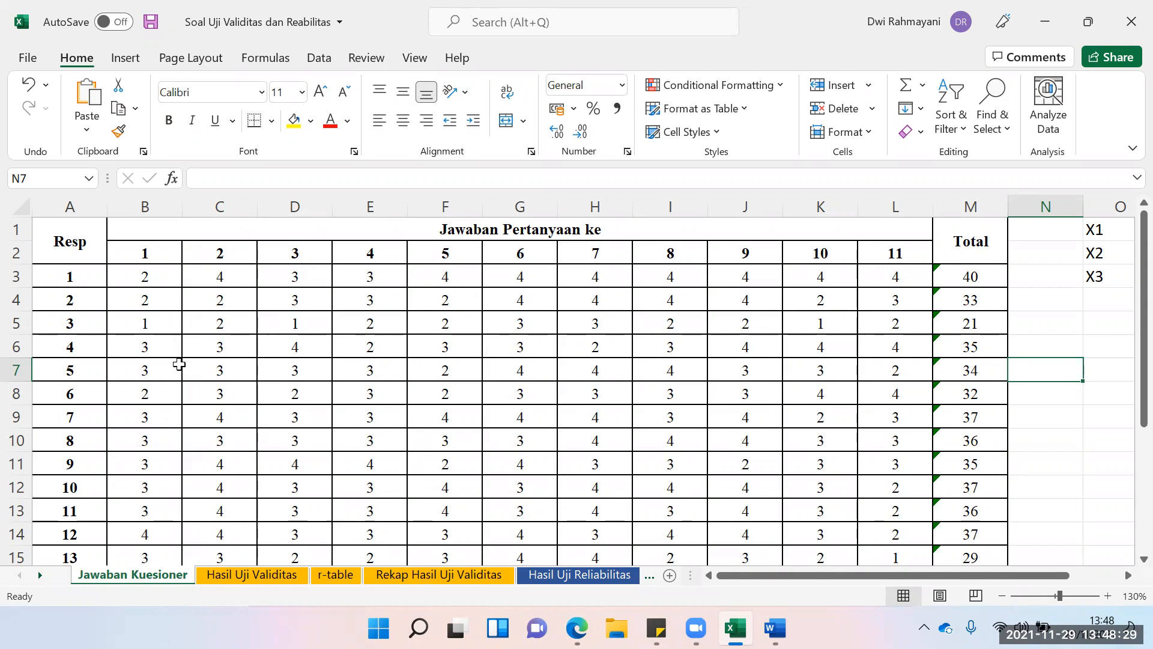
- Examine the answers of all respondents and the SUM formula behind the first respondent's total in M3
{"action": "scroll", "coordinate": [181, 369], "scroll_direction": "down", "scroll_amount": 3}
{"action": "scroll", "coordinate": [207, 394], "scroll_direction": "up", "scroll_amount": 3}
{"action": "left_click", "coordinate": [168, 324]}
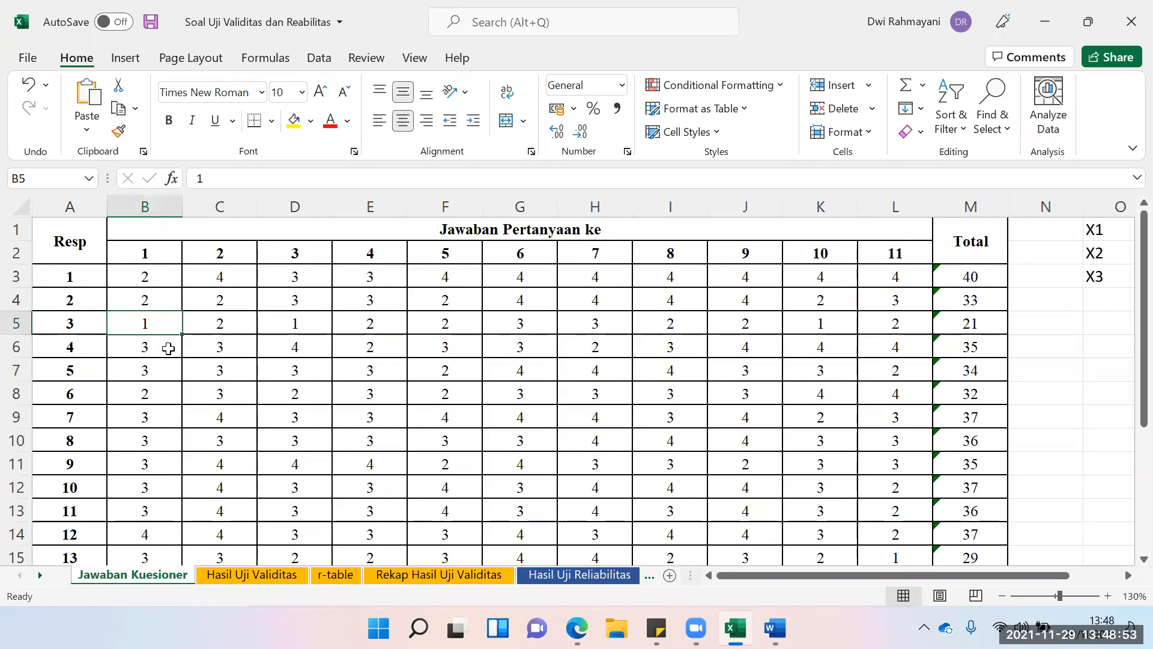
{"action": "left_click", "coordinate": [168, 347]}
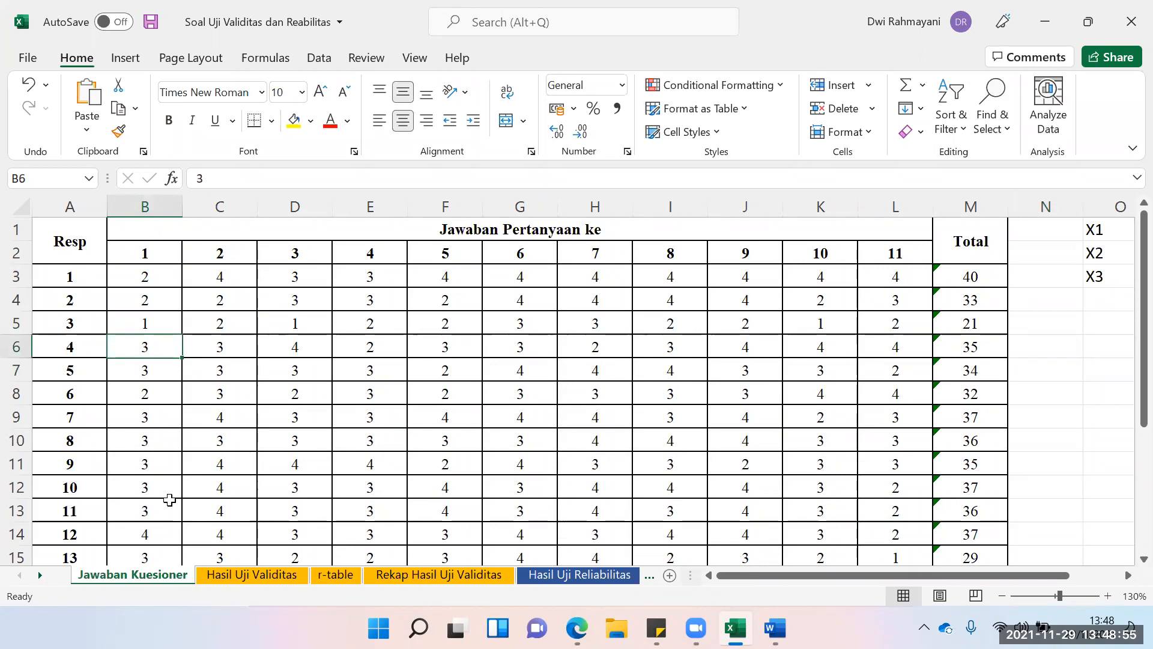
{"action": "scroll", "coordinate": [170, 499], "scroll_direction": "down", "scroll_amount": 3}
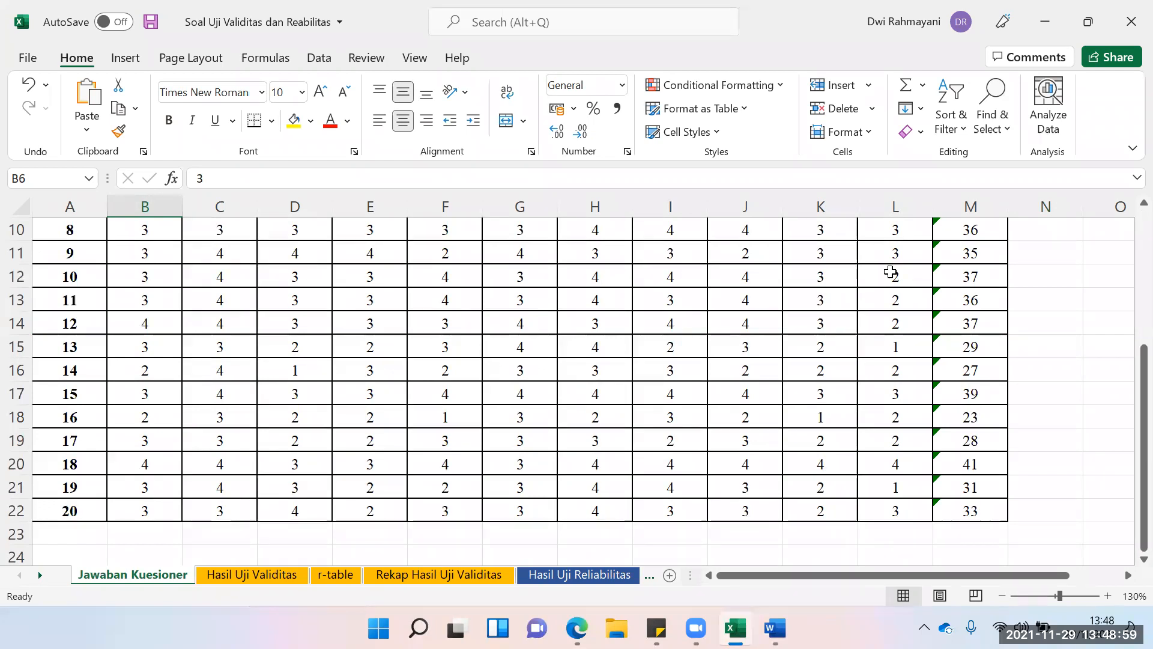
{"action": "scroll", "coordinate": [895, 276], "scroll_direction": "up", "scroll_amount": 3}
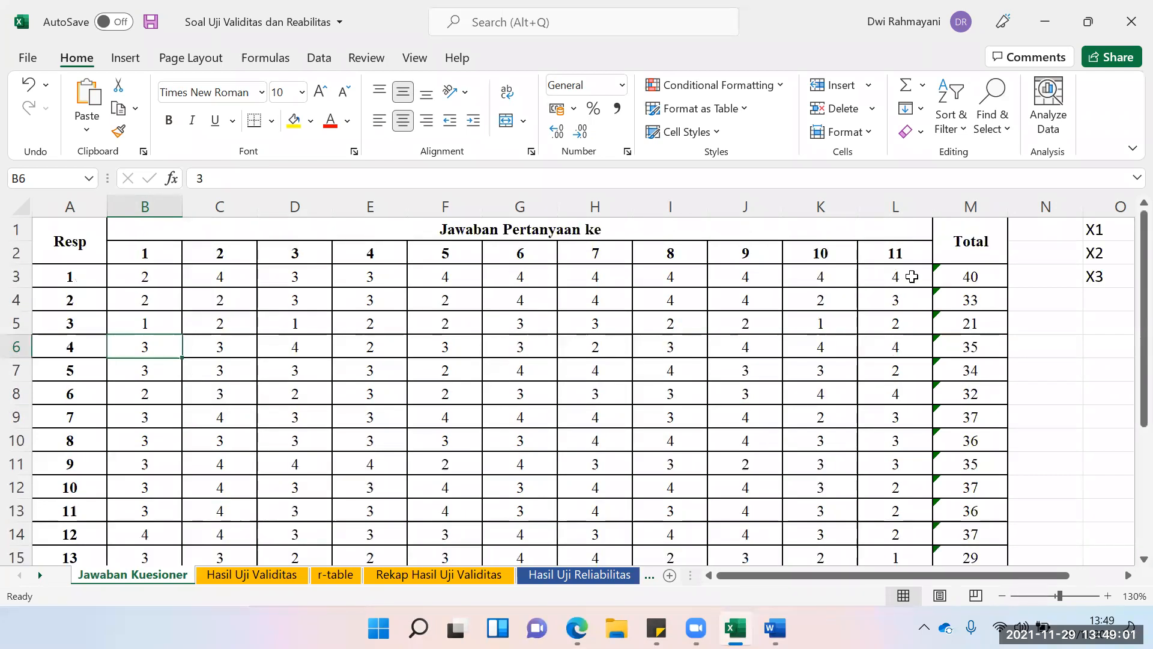
{"action": "left_click", "coordinate": [989, 252]}
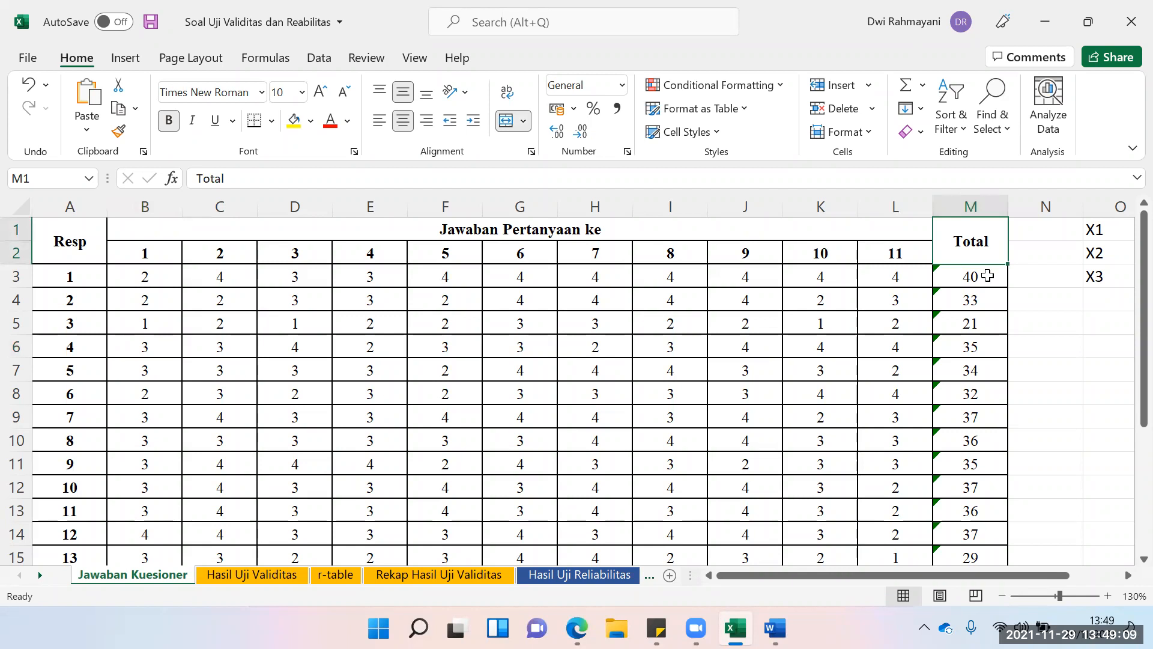
{"action": "key", "text": "Down"}
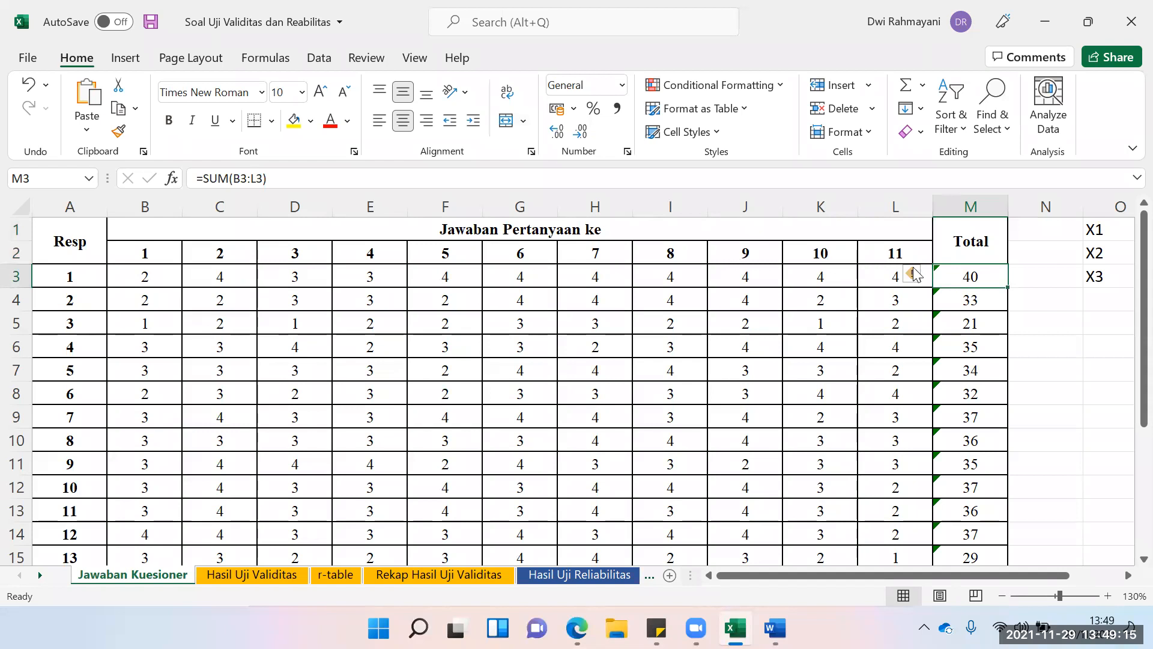
{"action": "double_click", "coordinate": [977, 282]}
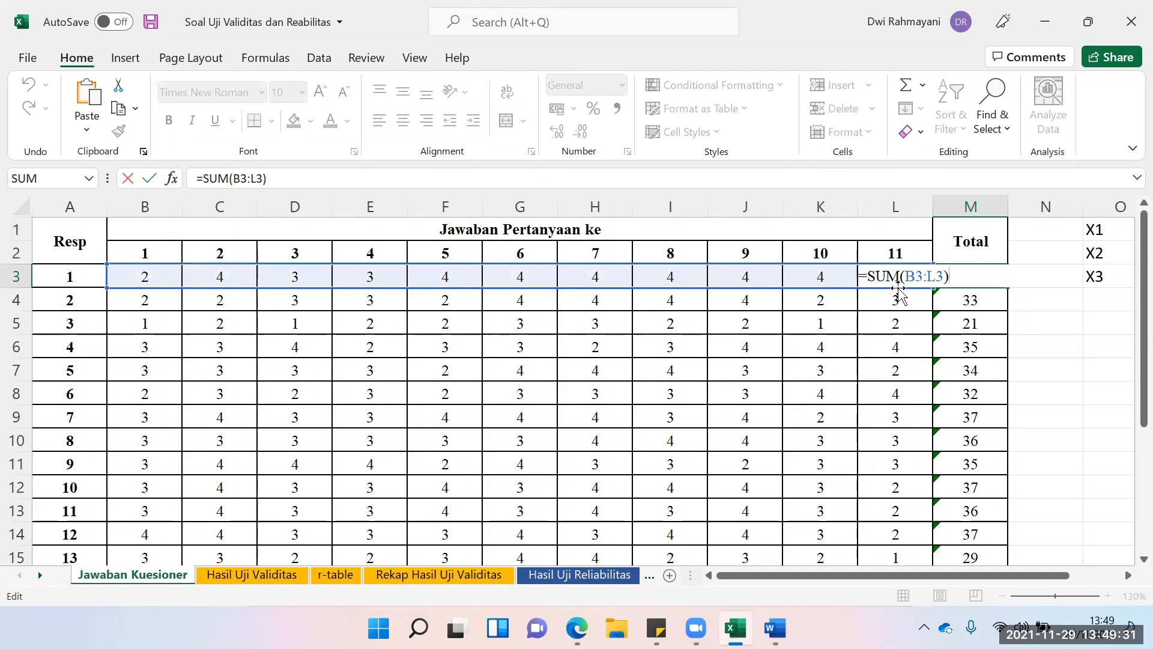
{"action": "key", "text": "Return"}
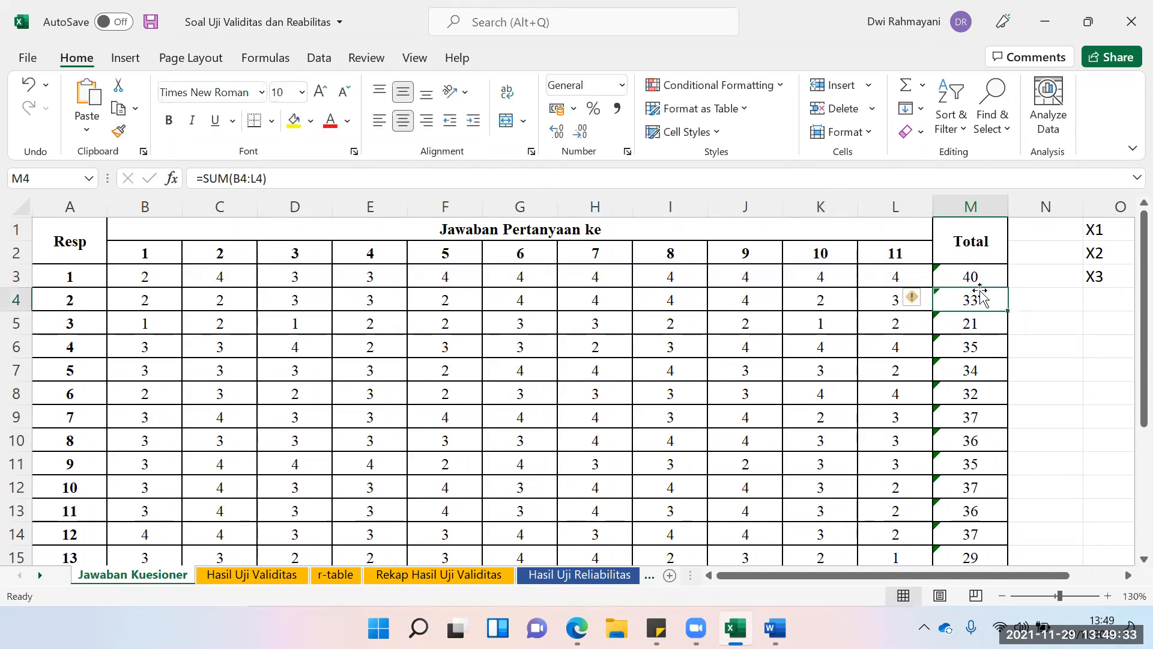
- Fill the total formula from M3 down to the last respondent's row and check the filled column
{"action": "left_click", "coordinate": [1000, 278]}
{"action": "double_click", "coordinate": [1007, 285]}
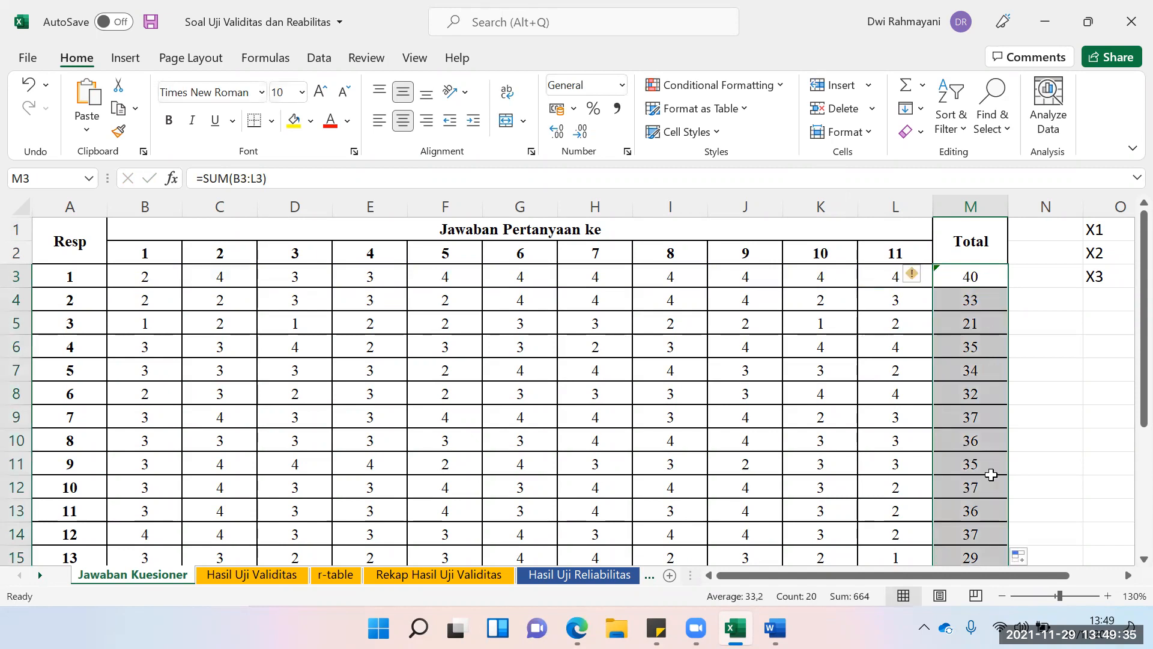
{"action": "scroll", "coordinate": [974, 468], "scroll_direction": "down", "scroll_amount": 5}
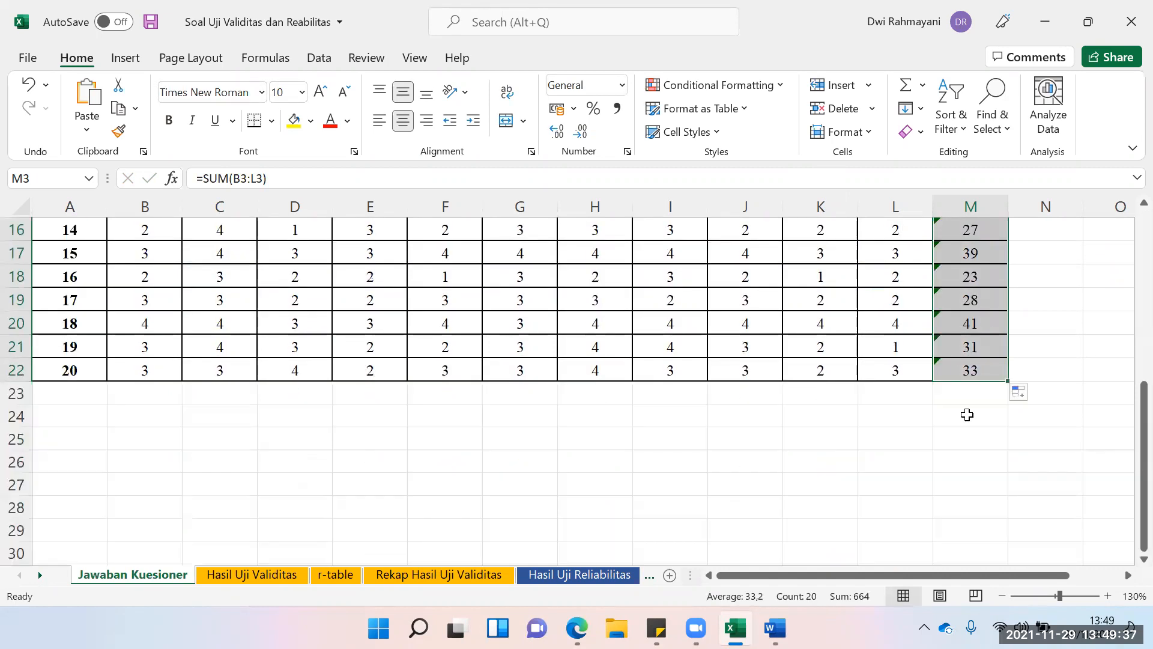
{"action": "scroll", "coordinate": [1040, 352], "scroll_direction": "up", "scroll_amount": 1}
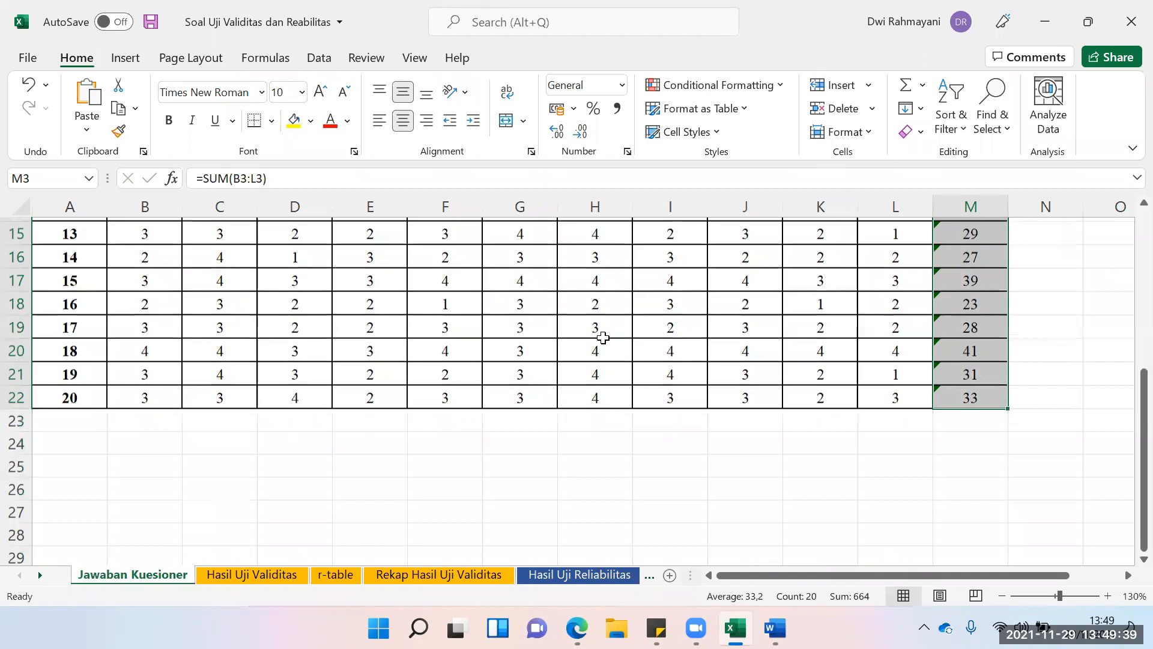
{"action": "scroll", "coordinate": [452, 277], "scroll_direction": "up", "scroll_amount": 5}
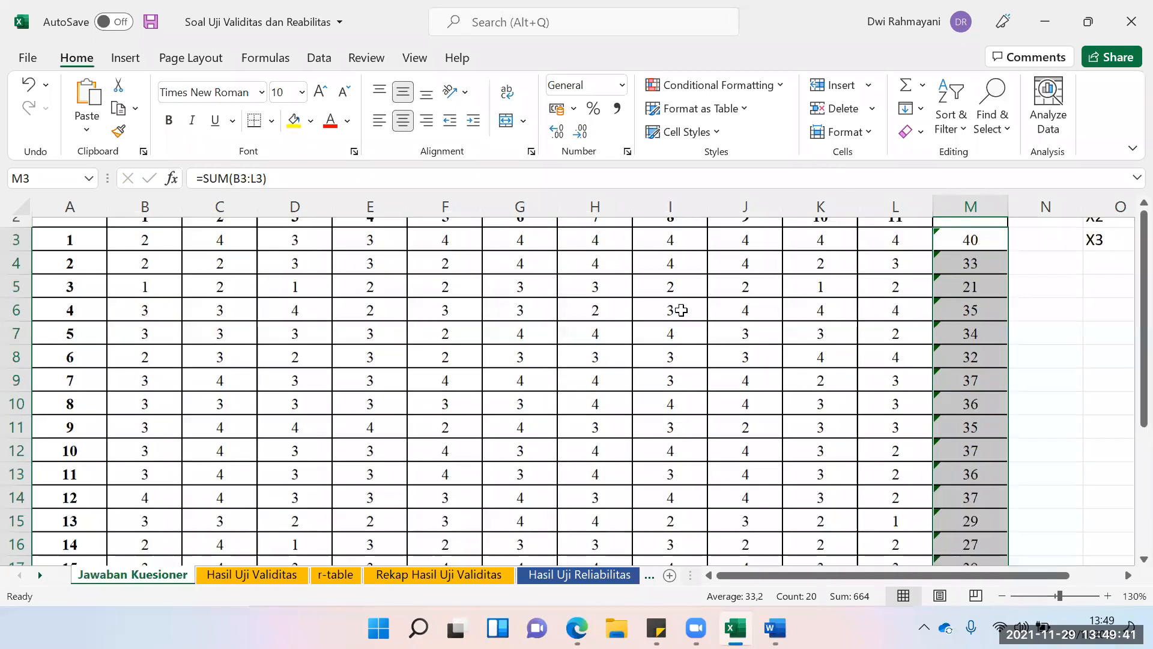
{"action": "left_click", "coordinate": [1051, 345]}
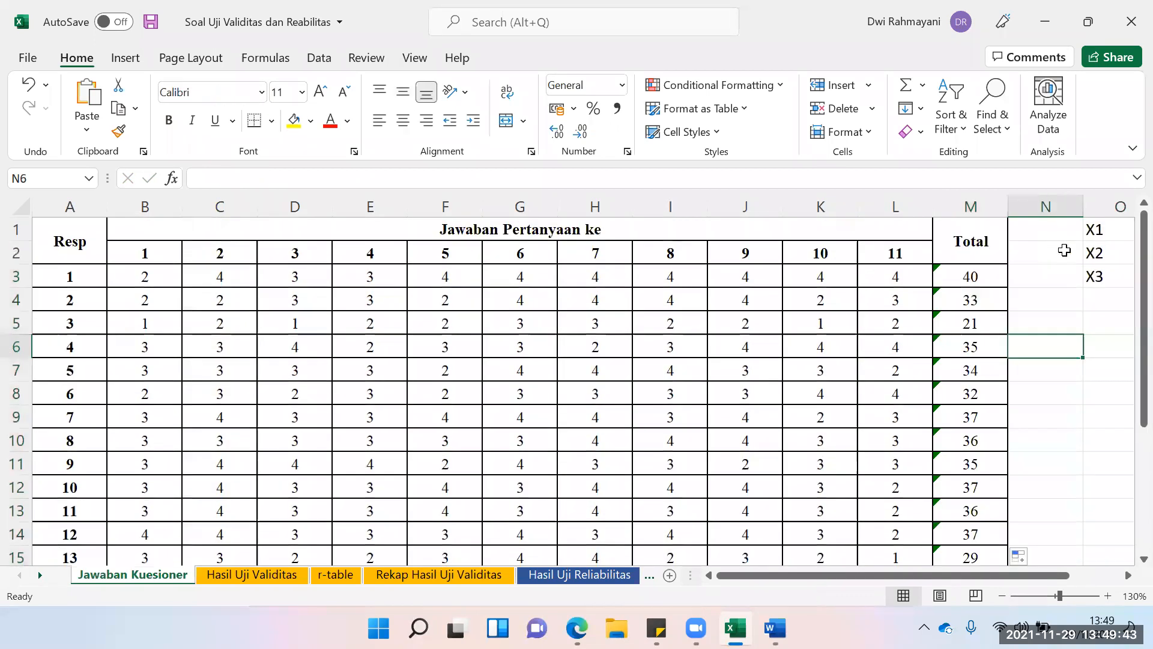
{"action": "left_click", "coordinate": [460, 390]}
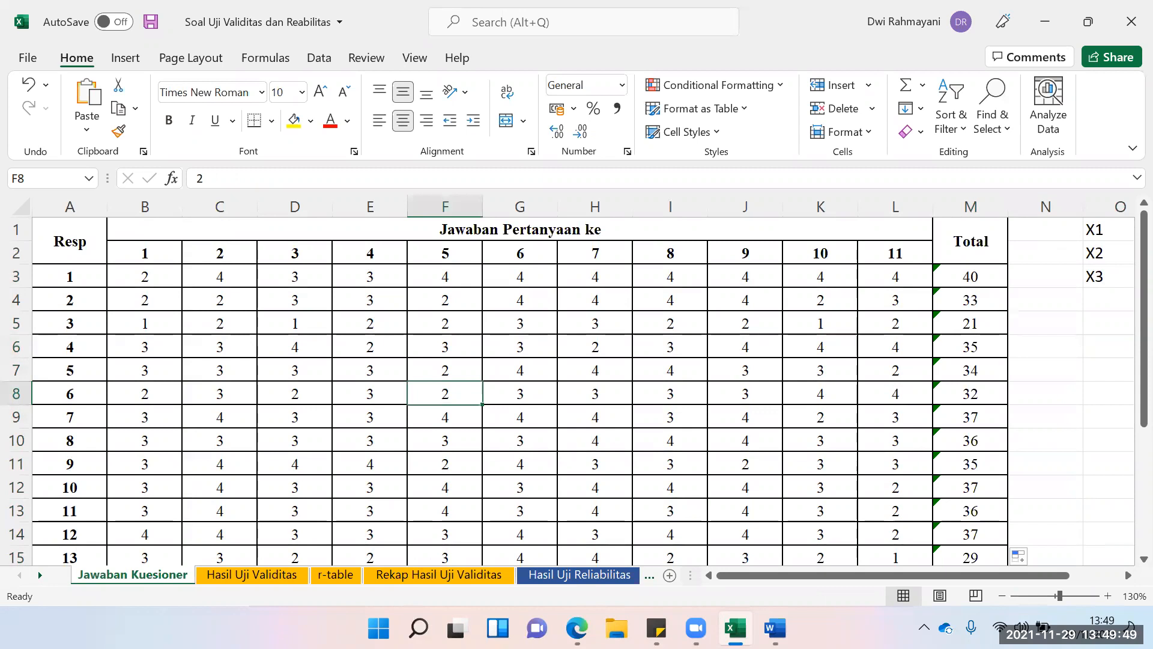
- Launch IBM SPSS Statistics 25 and dismiss its welcome dialog to get an empty dataset
{"action": "key", "text": "super+s"}
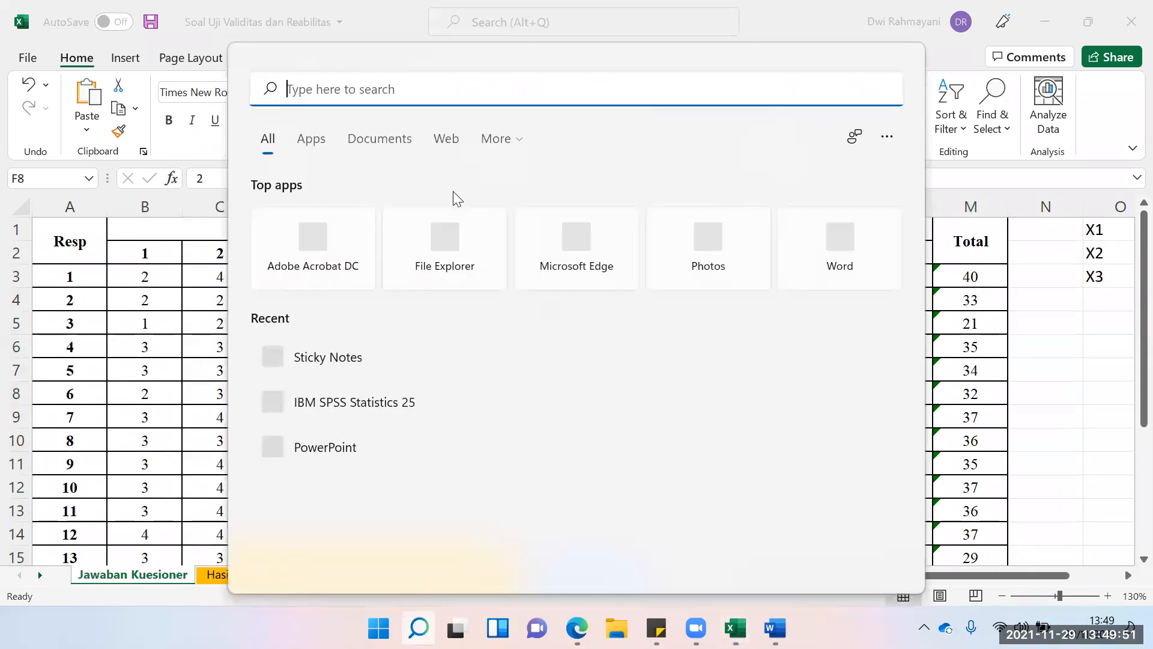
{"action": "type", "text": "SPSS"}
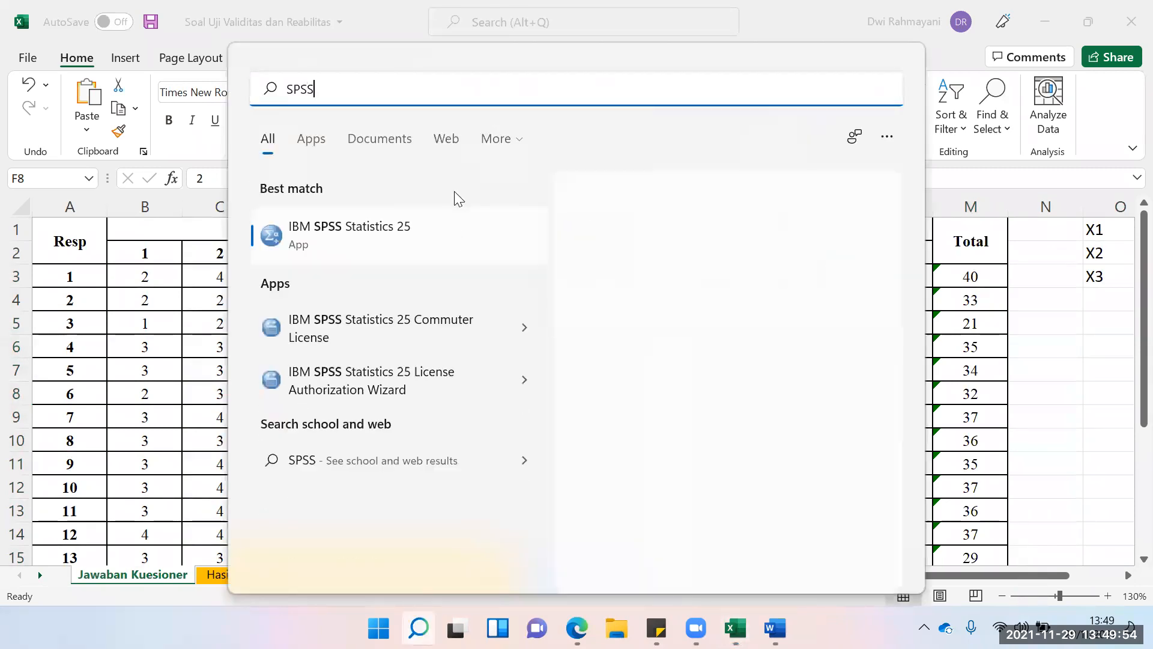
{"action": "left_click", "coordinate": [382, 242]}
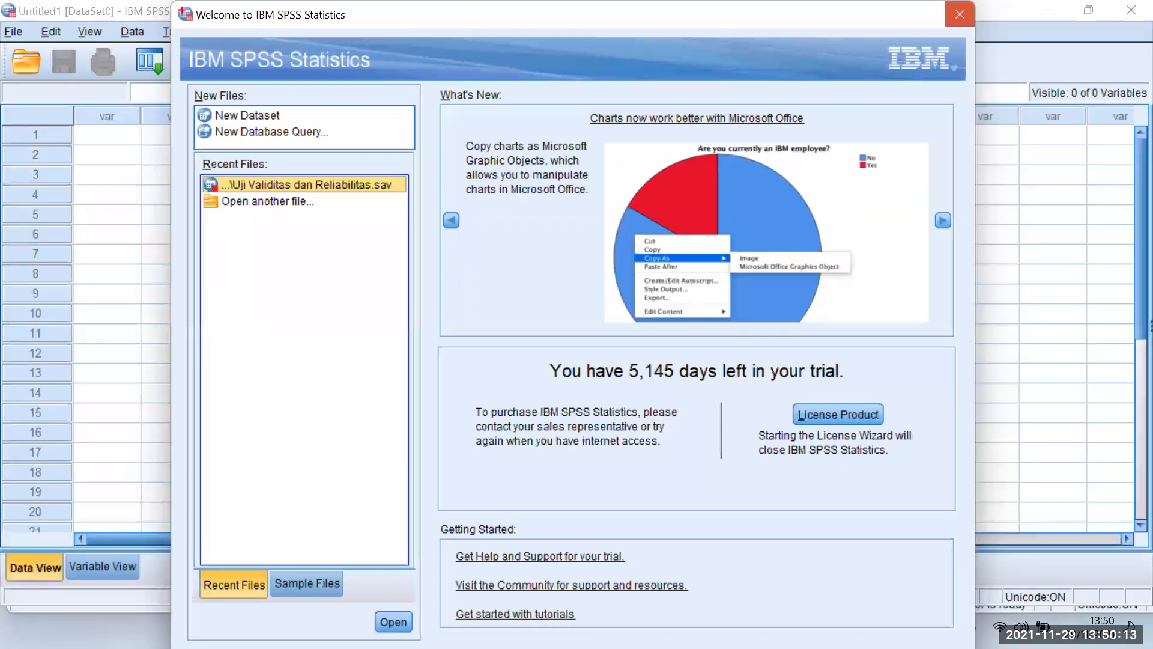
{"action": "left_click", "coordinate": [959, 14]}
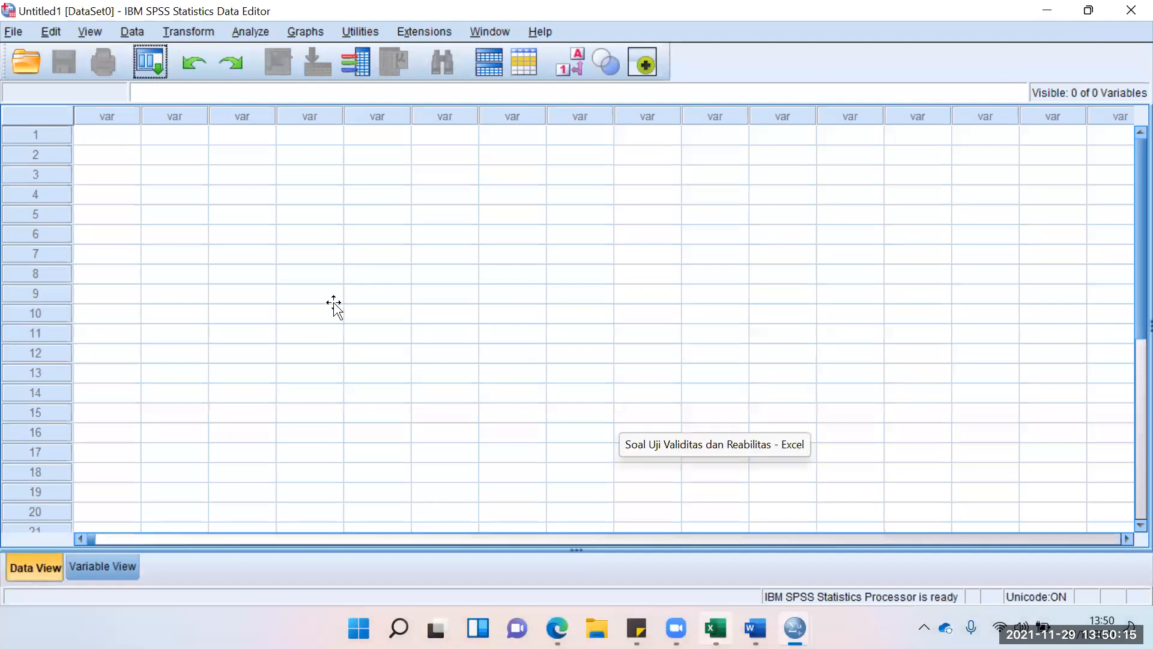
- Copy the answers and totals in B3:M22 from the Excel workbook and return to the SPSS Data Editor
{"action": "key", "text": "alt+Tab"}
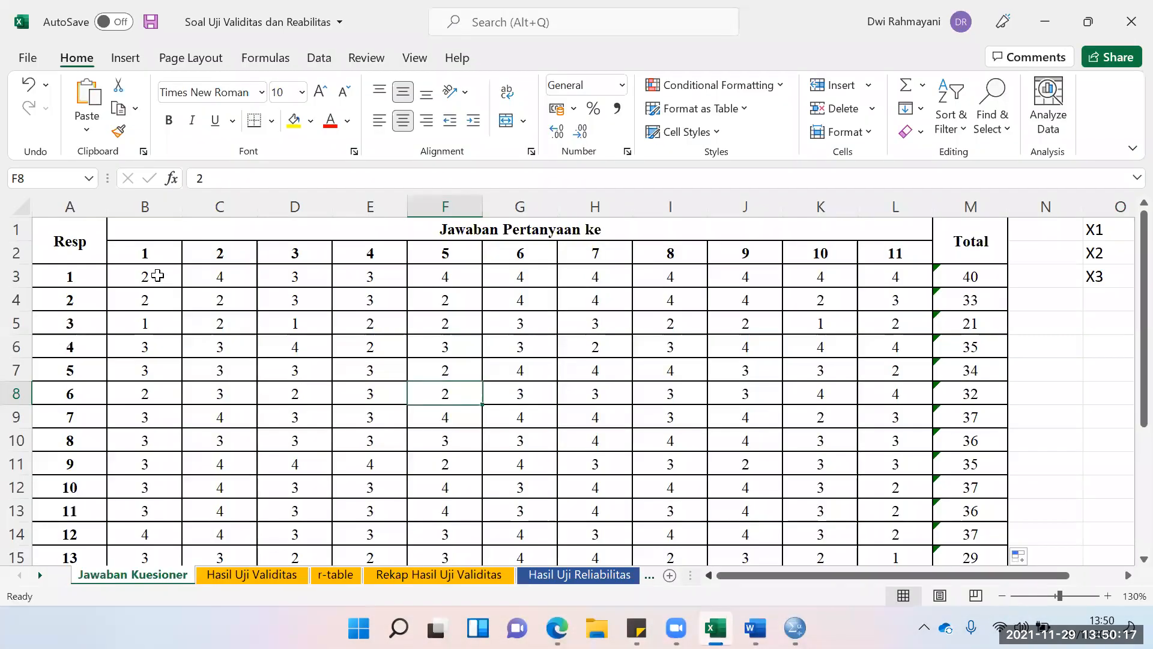
{"action": "left_click", "coordinate": [370, 300]}
{"action": "left_click_drag", "start_coordinate": [154, 280], "coordinate": [220, 280]}
{"action": "left_click", "coordinate": [165, 280]}
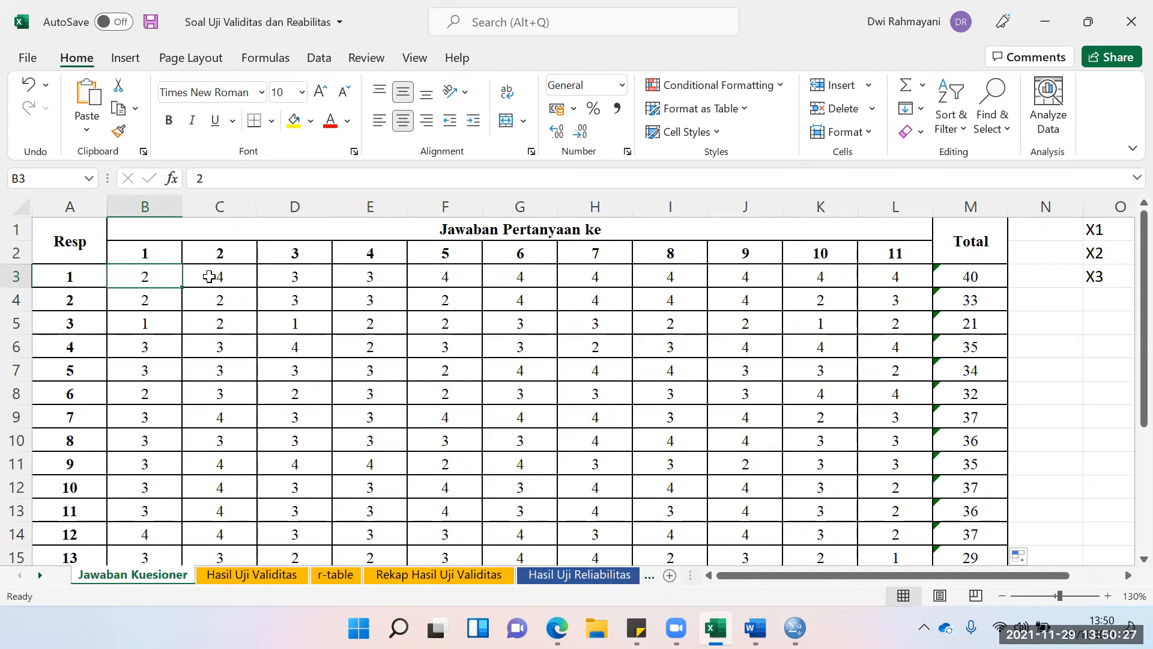
{"action": "key", "text": "ctrl+shift+Right"}
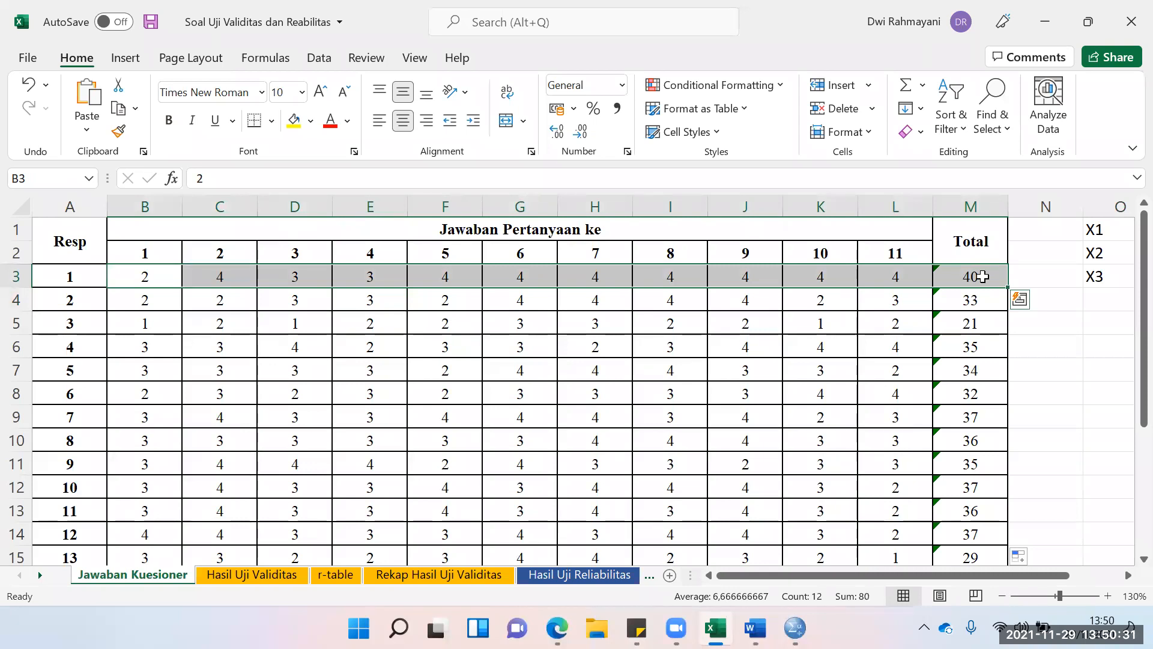
{"action": "key", "text": "ctrl+shift+Down"}
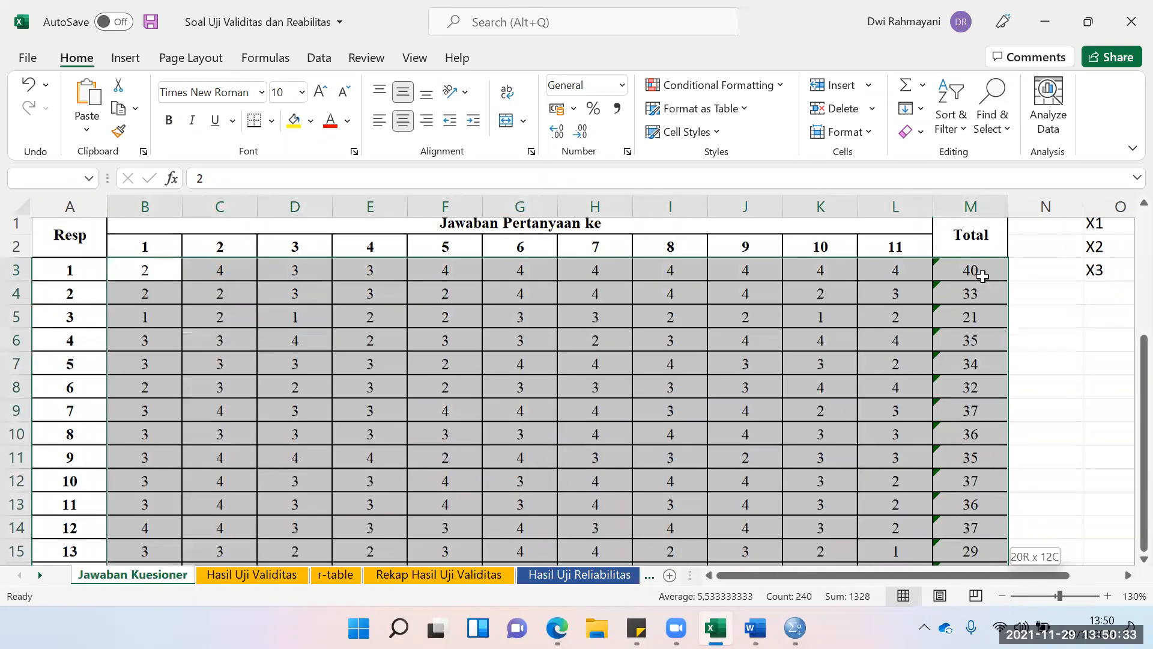
{"action": "key", "text": "ctrl+c"}
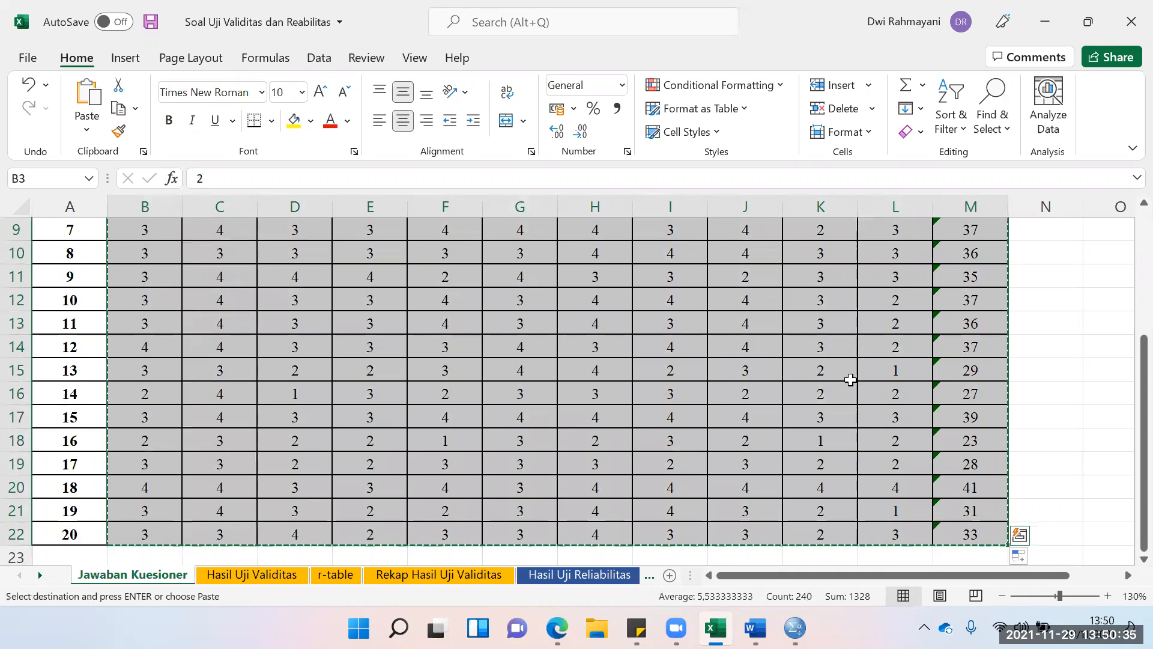
{"action": "scroll", "coordinate": [876, 417], "scroll_direction": "up", "scroll_amount": 3}
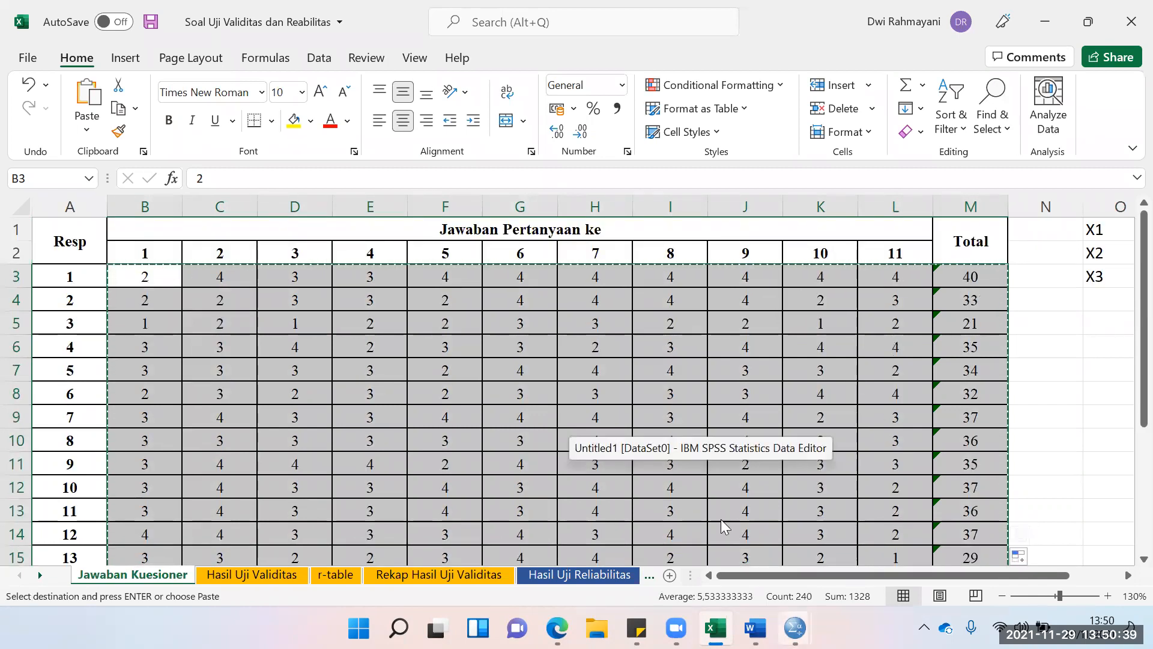
{"action": "left_click", "coordinate": [795, 628]}
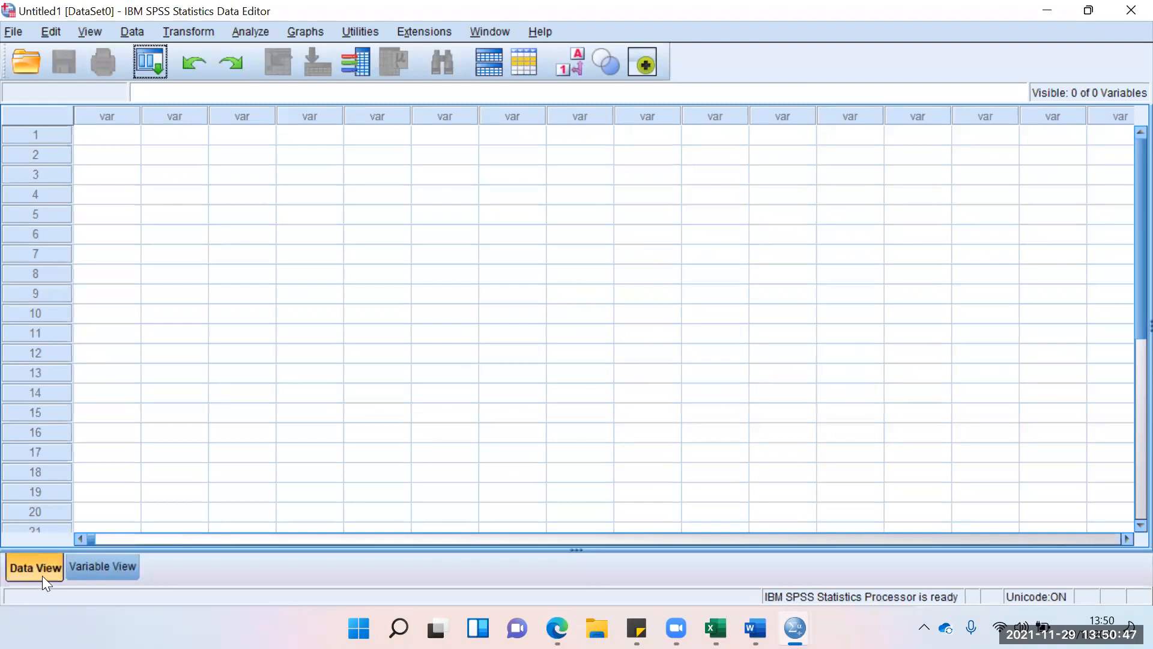
- Paste the copied answers and totals into the empty dataset, starting at the first cell of row 1
{"action": "left_click", "coordinate": [130, 148]}
{"action": "left_click", "coordinate": [121, 130]}
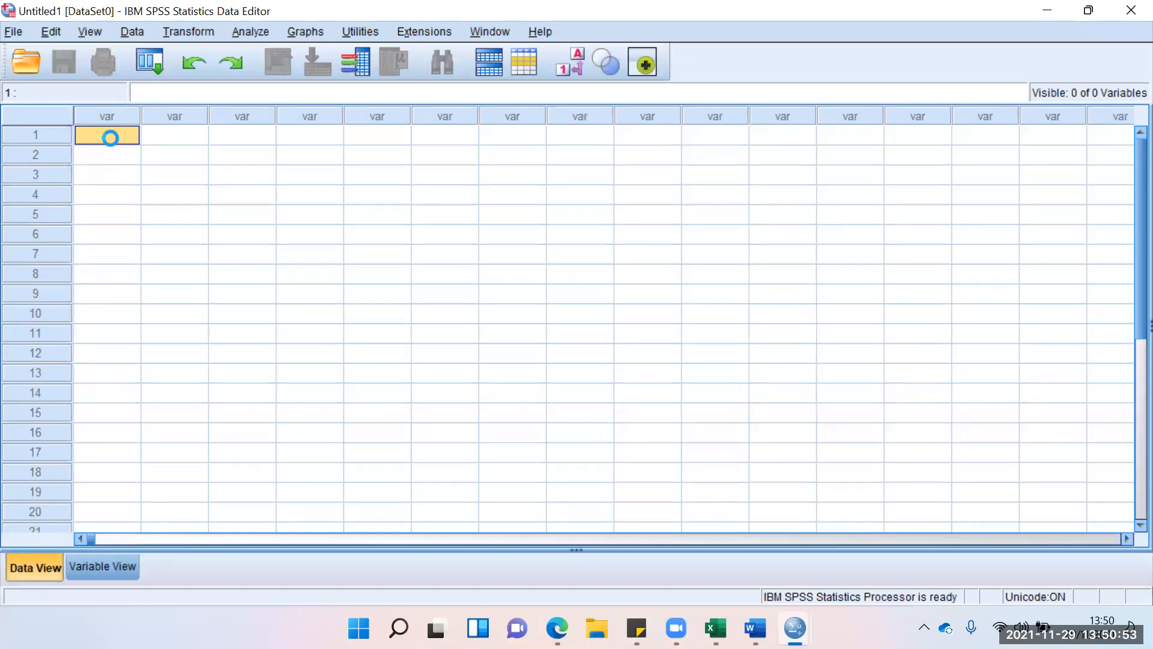
{"action": "key", "text": "ctrl+v"}
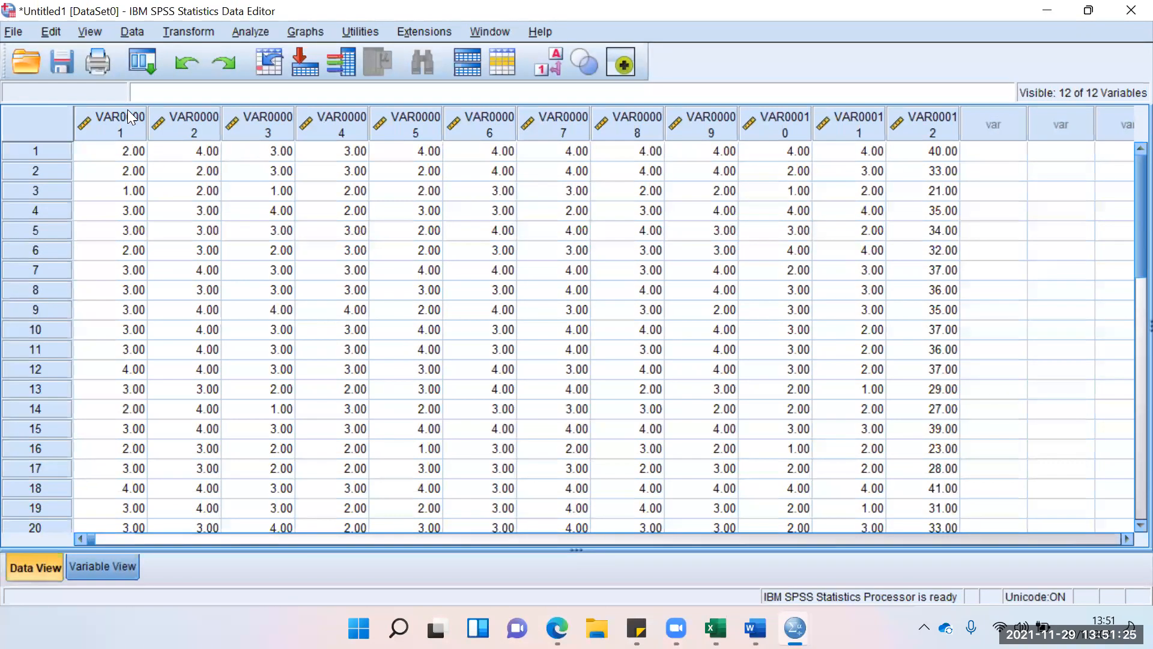
- Replace "VAR0000" with "X1." in the variable names to rename the first nine variables X1.1 to X1.9
{"action": "double_click", "coordinate": [114, 140]}
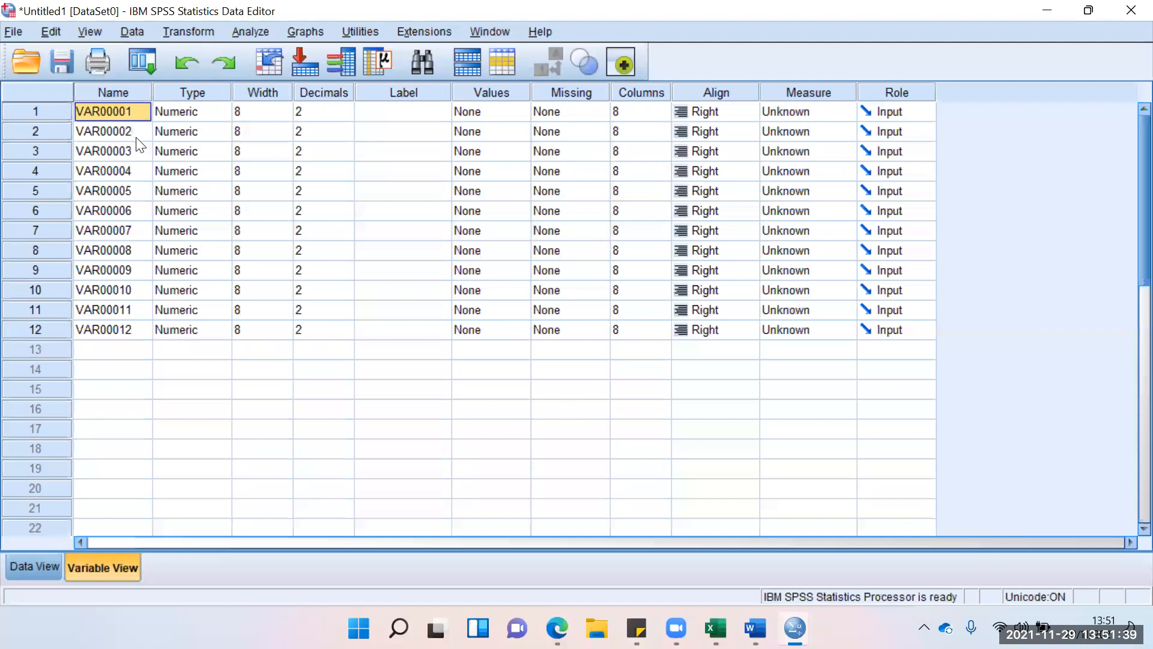
{"action": "key", "text": "Down"}
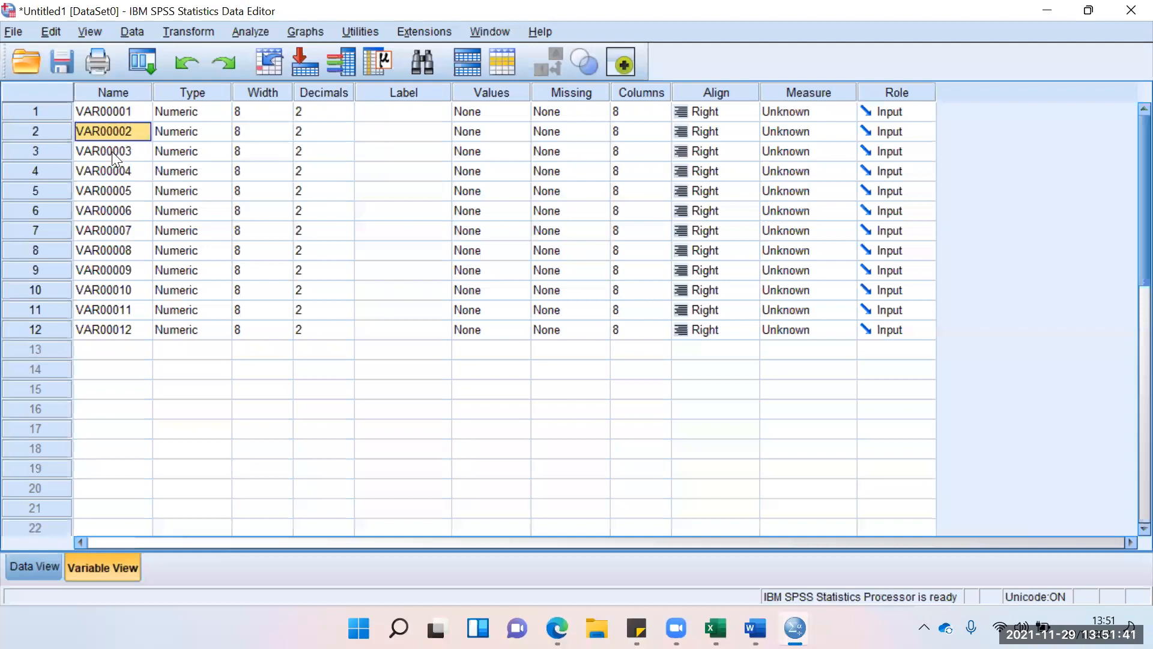
{"action": "left_click", "coordinate": [118, 112]}
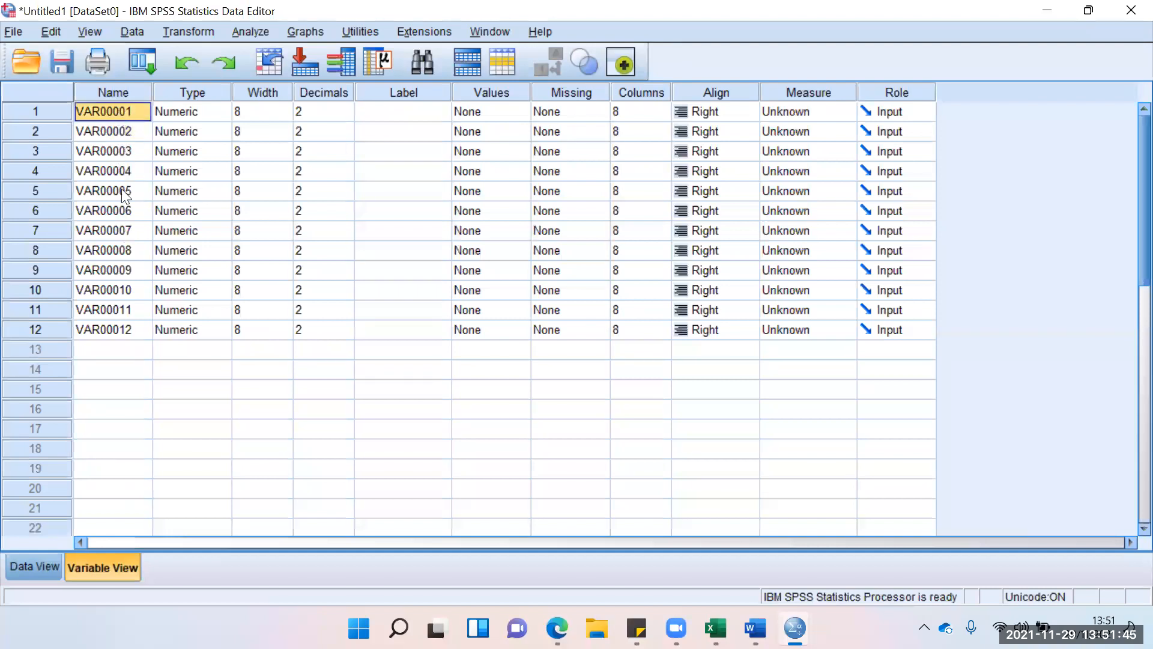
{"action": "left_click_drag", "start_coordinate": [118, 112], "coordinate": [129, 307]}
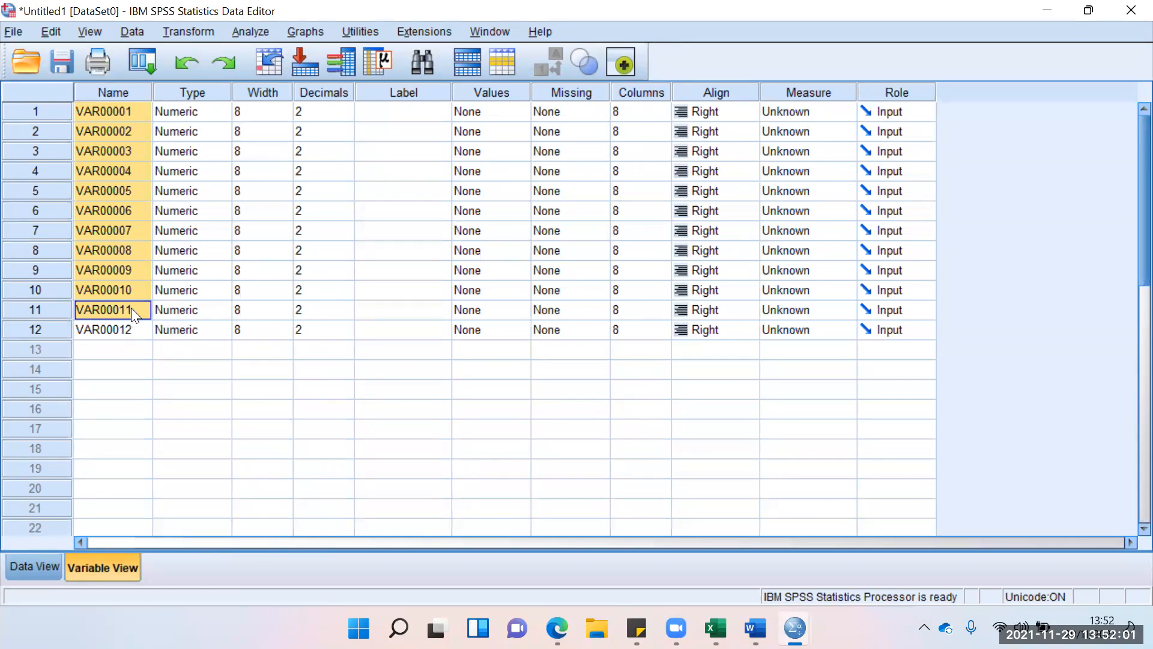
{"action": "key", "text": "ctrl+f"}
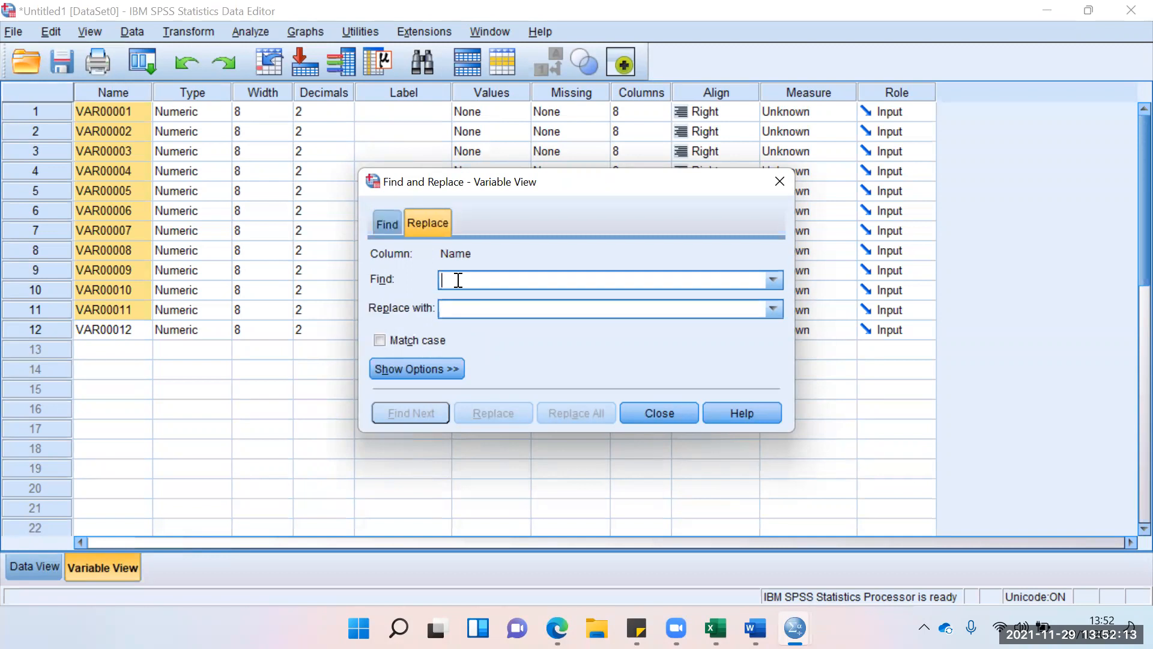
{"action": "type", "text": "var"}
{"action": "key", "text": "BackSpace"}
{"action": "key", "text": "BackSpace"}
{"action": "key", "text": "BackSpace"}
{"action": "type", "text": "VAR"}
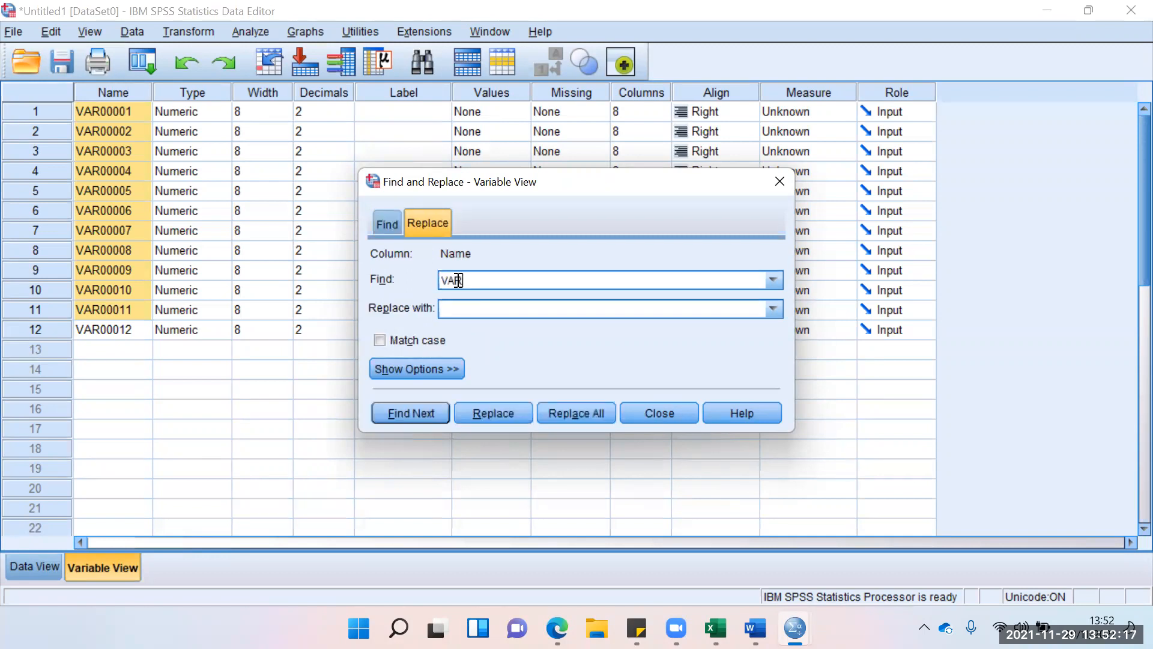
{"action": "type", "text": "0000"}
{"action": "left_click", "coordinate": [474, 309]}
{"action": "type", "text": "X1."}
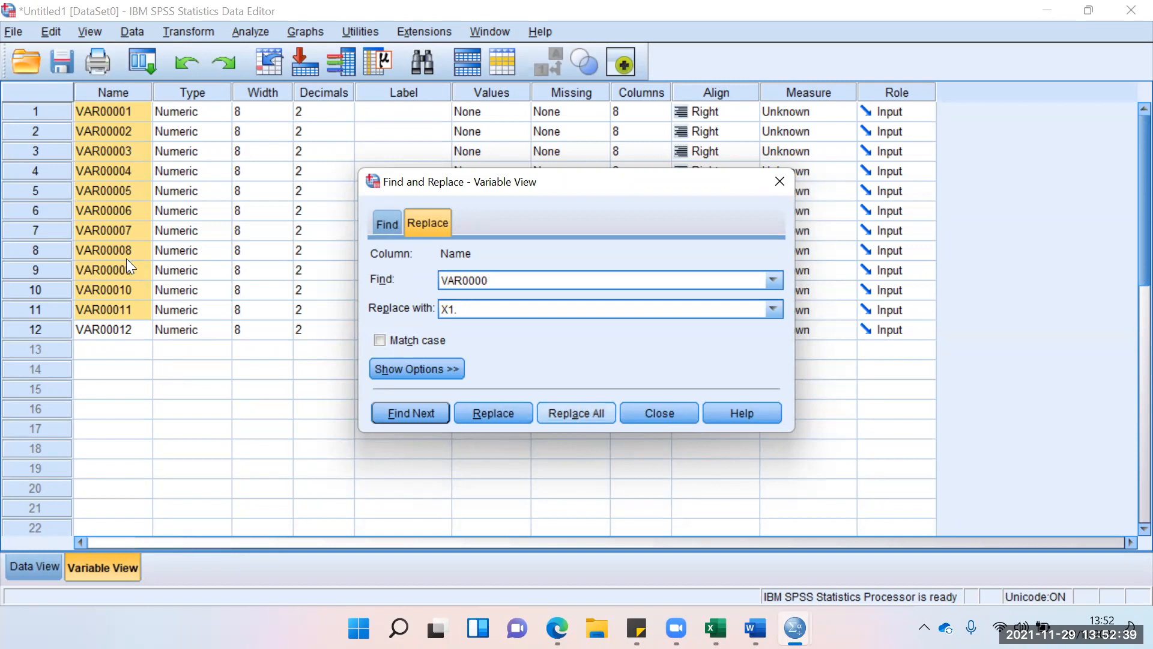
{"action": "key", "text": "alt+a"}
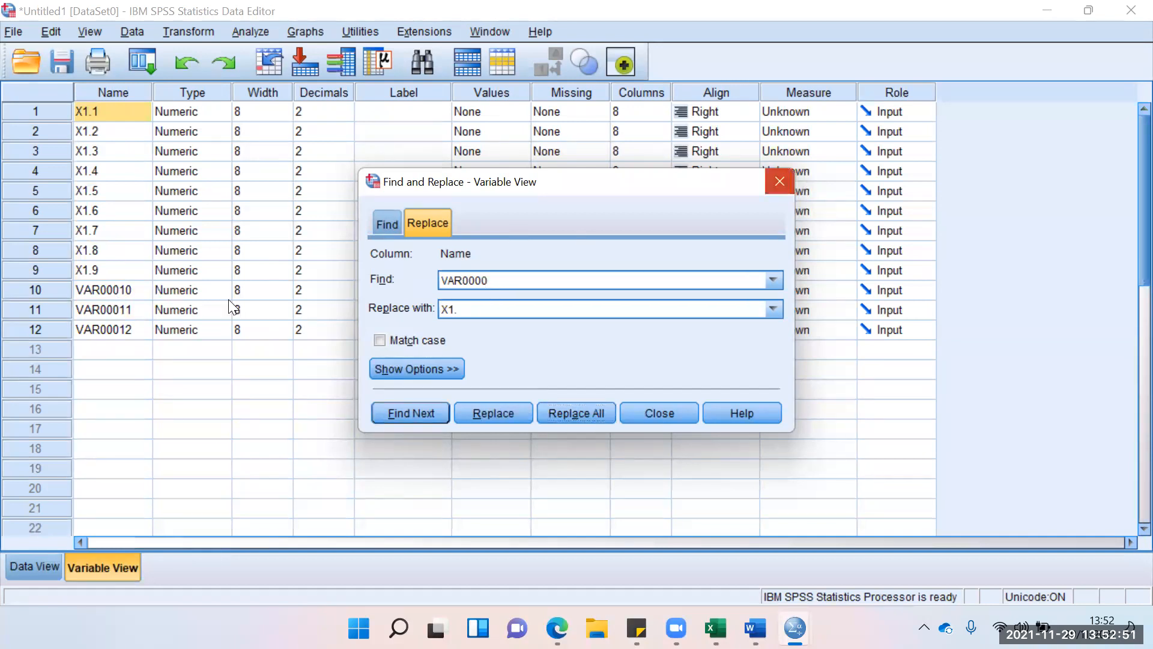
- Replace "VAR000" with "X1." in the names of variables 10 and 11, making them X1.10 and X1.11
{"action": "left_click_drag", "start_coordinate": [119, 292], "coordinate": [120, 307]}
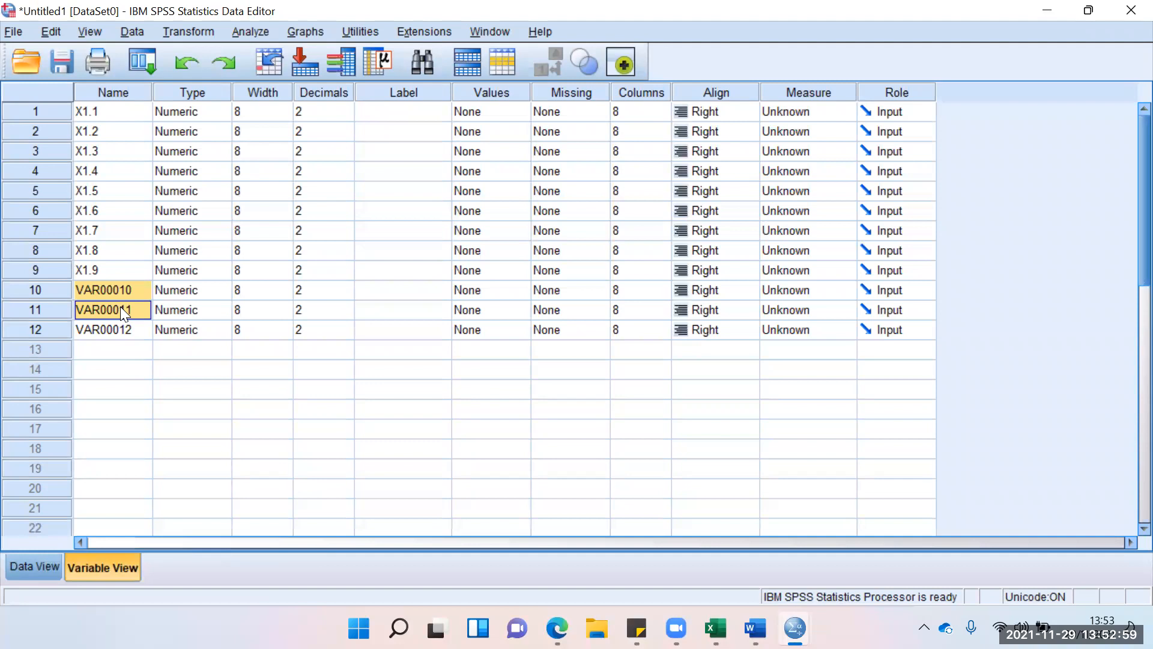
{"action": "key", "text": "ctrl+f"}
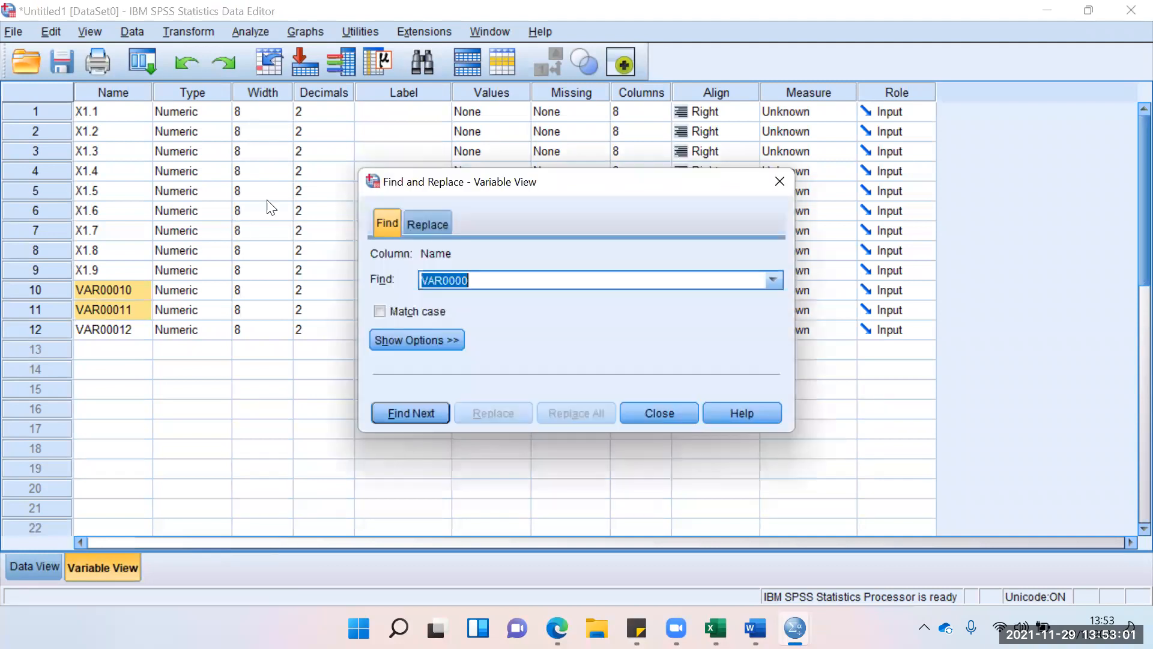
{"action": "left_click", "coordinate": [439, 225]}
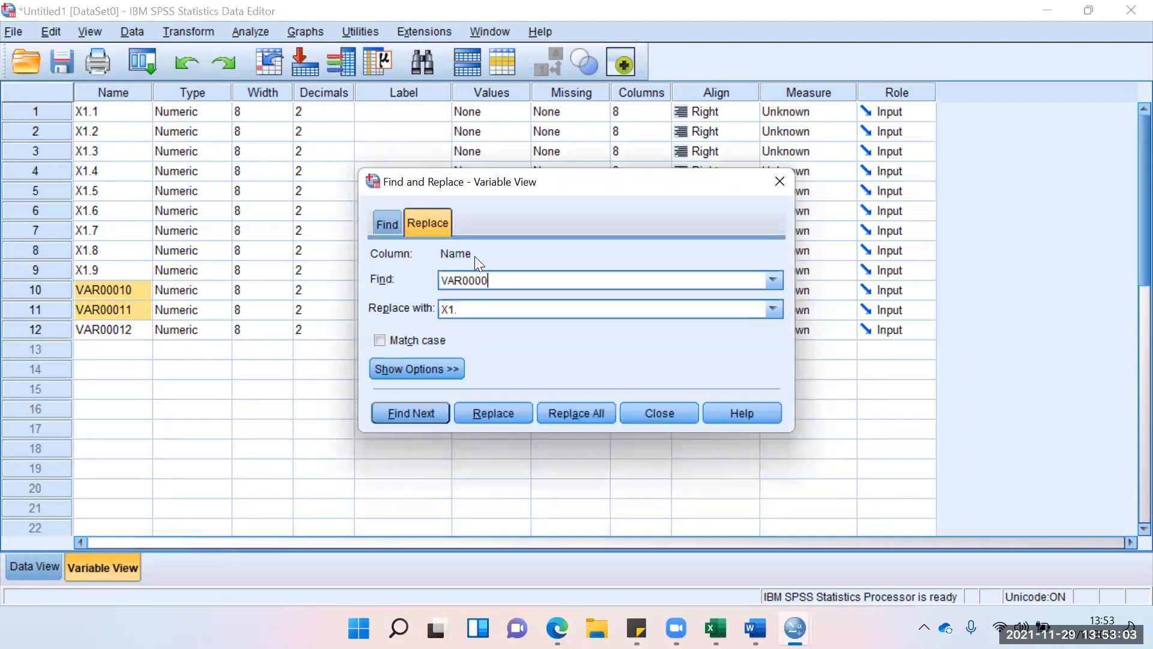
{"action": "left_click", "coordinate": [502, 282]}
{"action": "key", "text": "BackSpace"}
{"action": "left_click", "coordinate": [474, 312]}
{"action": "left_click", "coordinate": [586, 414]}
{"action": "left_click", "coordinate": [679, 413]}
{"action": "left_click", "coordinate": [157, 429]}
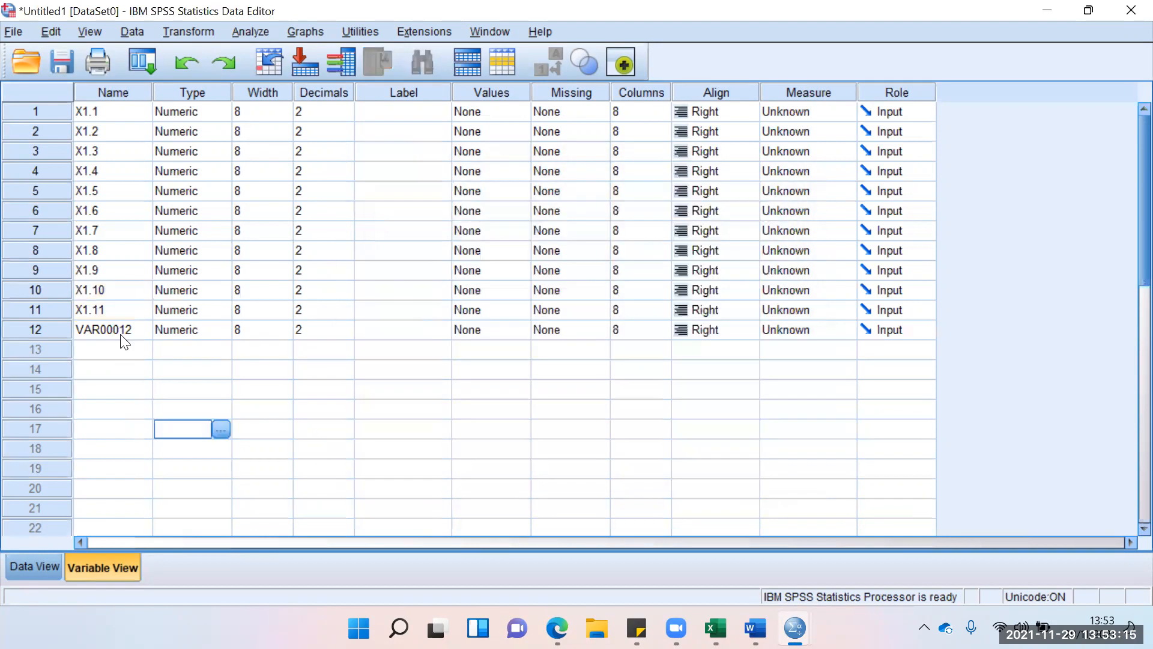
- Rename the twelfth variable, which holds the totals, as TotalX1
{"action": "left_click", "coordinate": [123, 330]}
{"action": "double_click", "coordinate": [135, 330]}
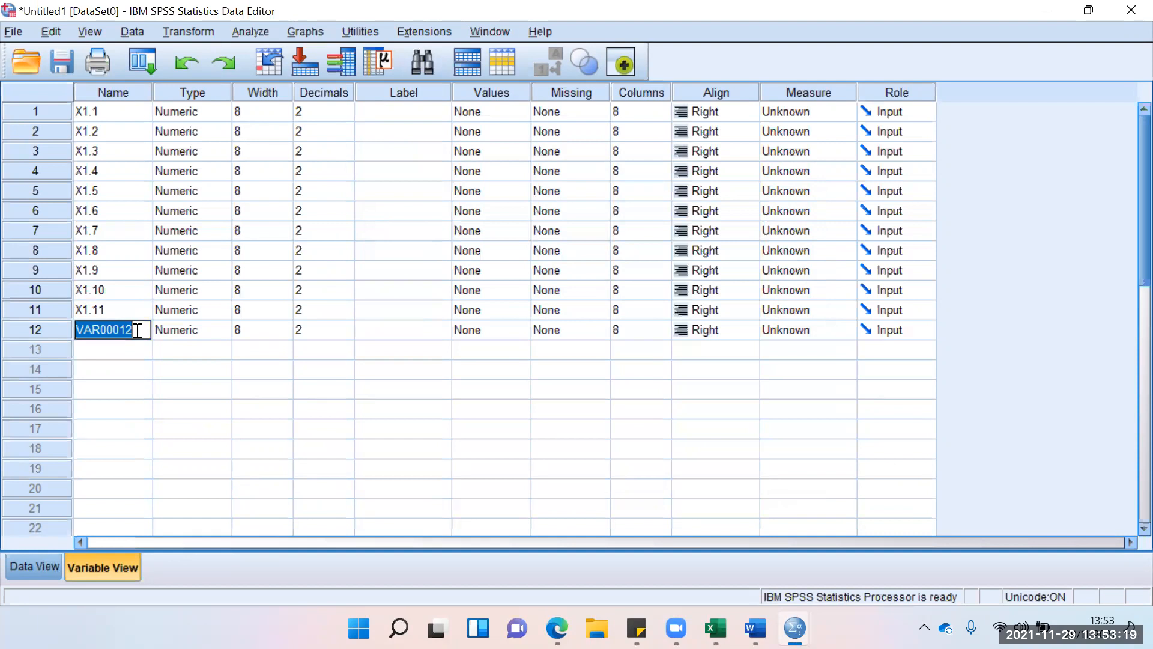
{"action": "type", "text": "Tot"}
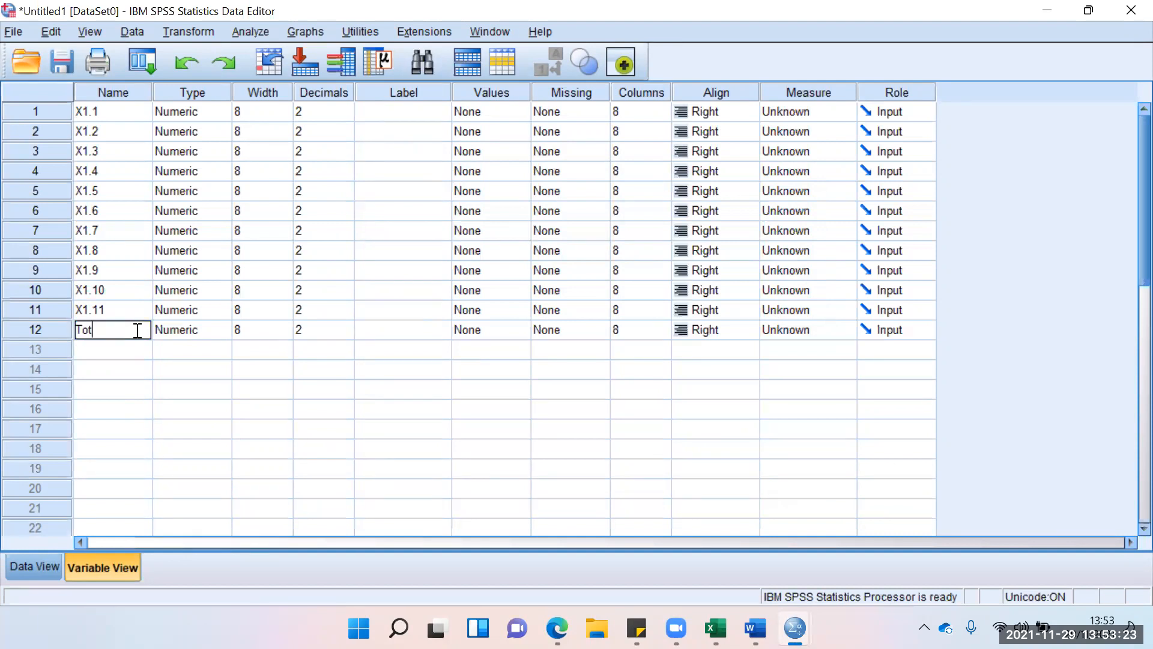
{"action": "type", "text": "alX1"}
{"action": "key", "text": "Return"}
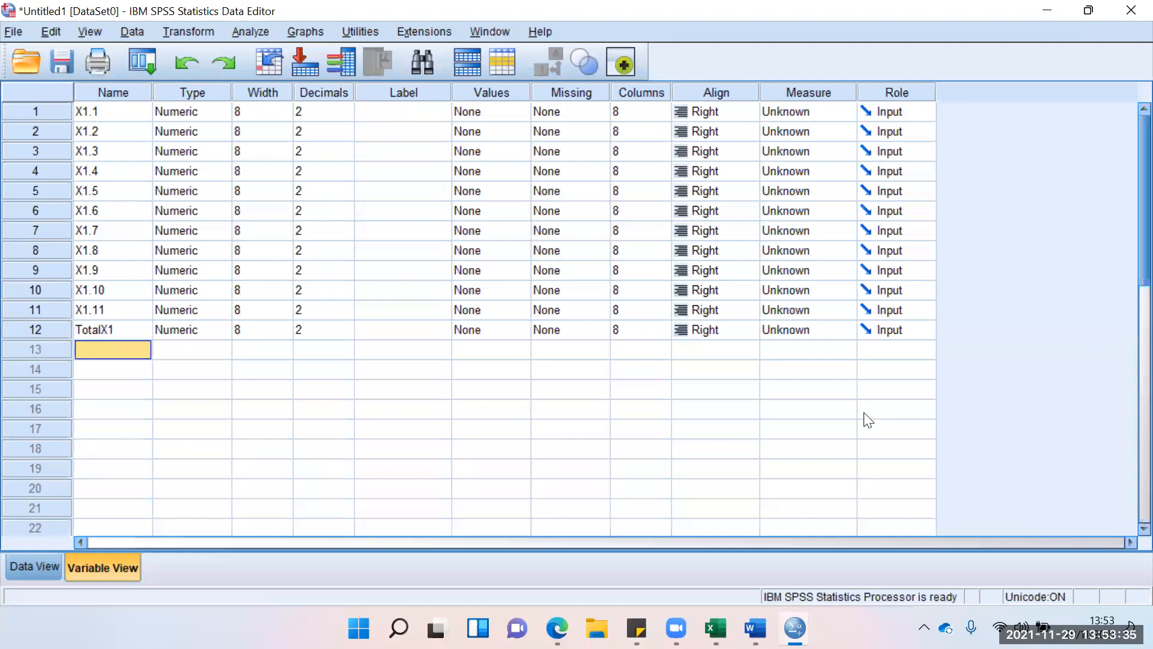
- Set the measurement level of all twelve variables, X1.1 through X1.11 and TotalX1, to Ordinal
{"action": "left_click", "coordinate": [798, 112]}
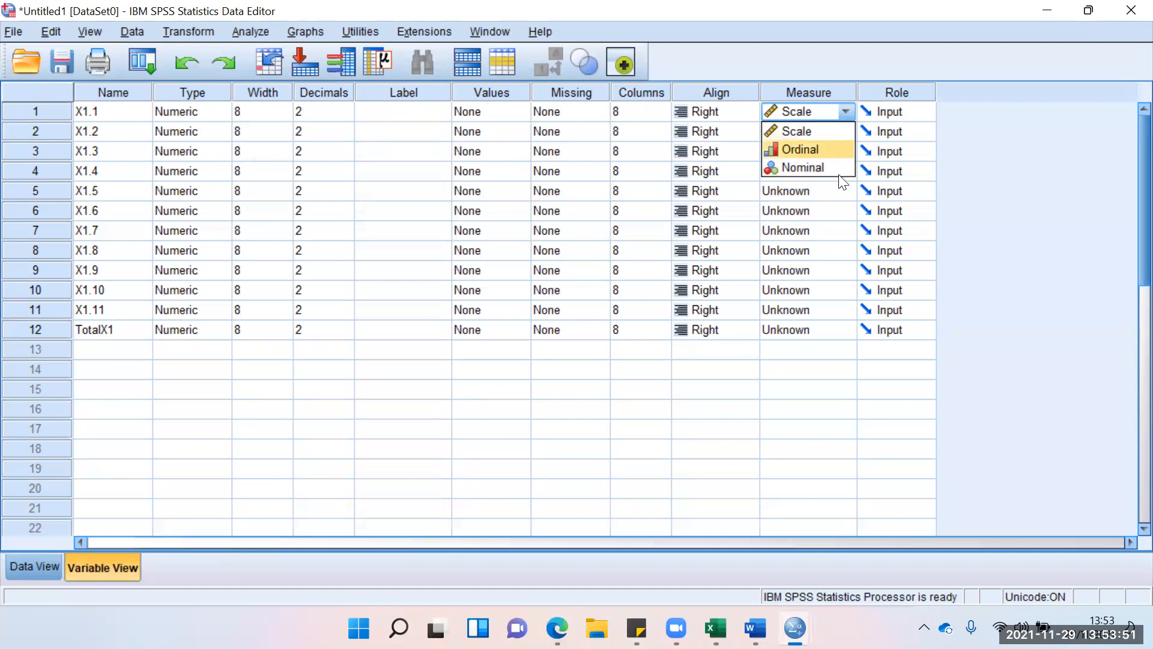
{"action": "left_click", "coordinate": [1000, 315]}
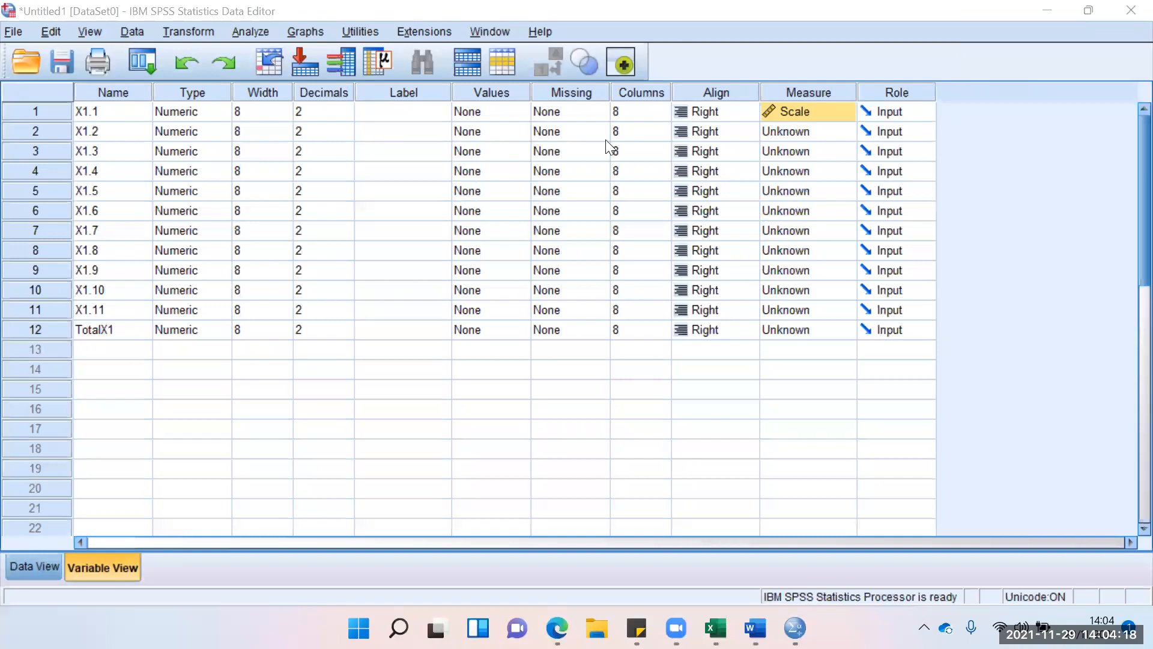
{"action": "left_click", "coordinate": [819, 109]}
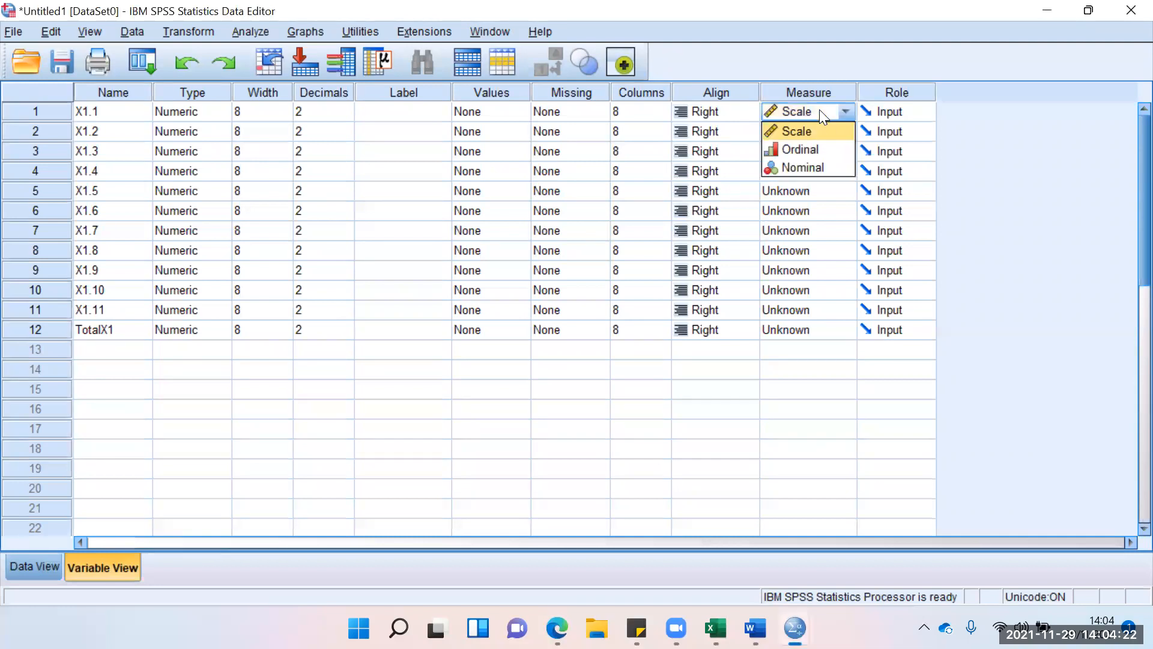
{"action": "left_click", "coordinate": [823, 149]}
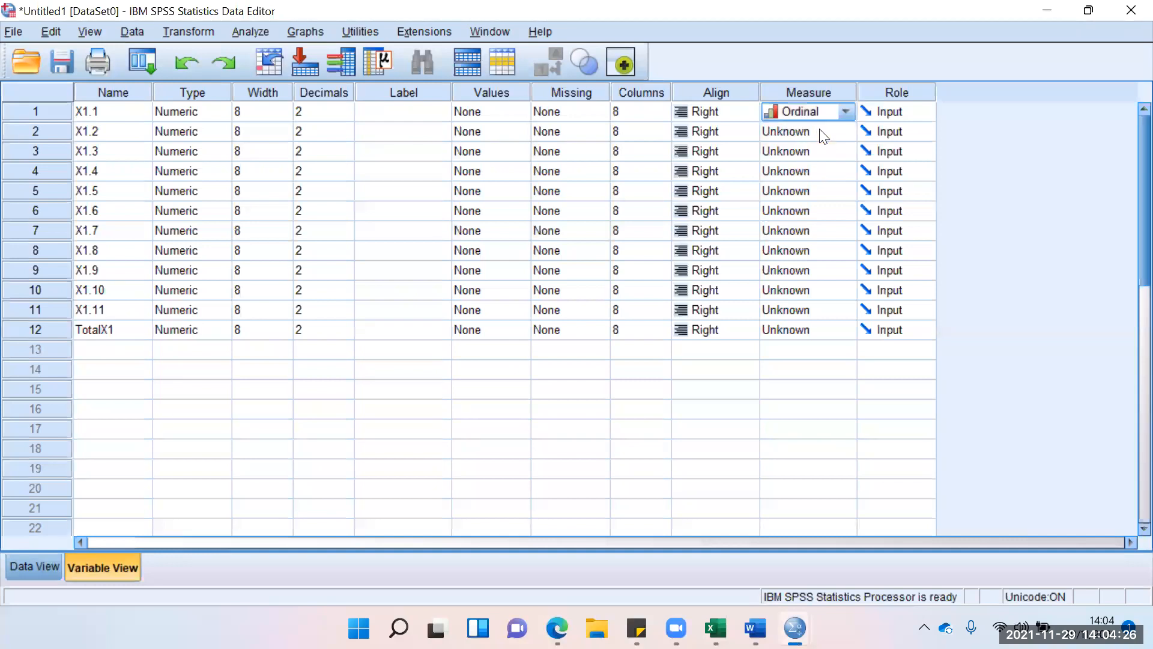
{"action": "left_click", "coordinate": [823, 133]}
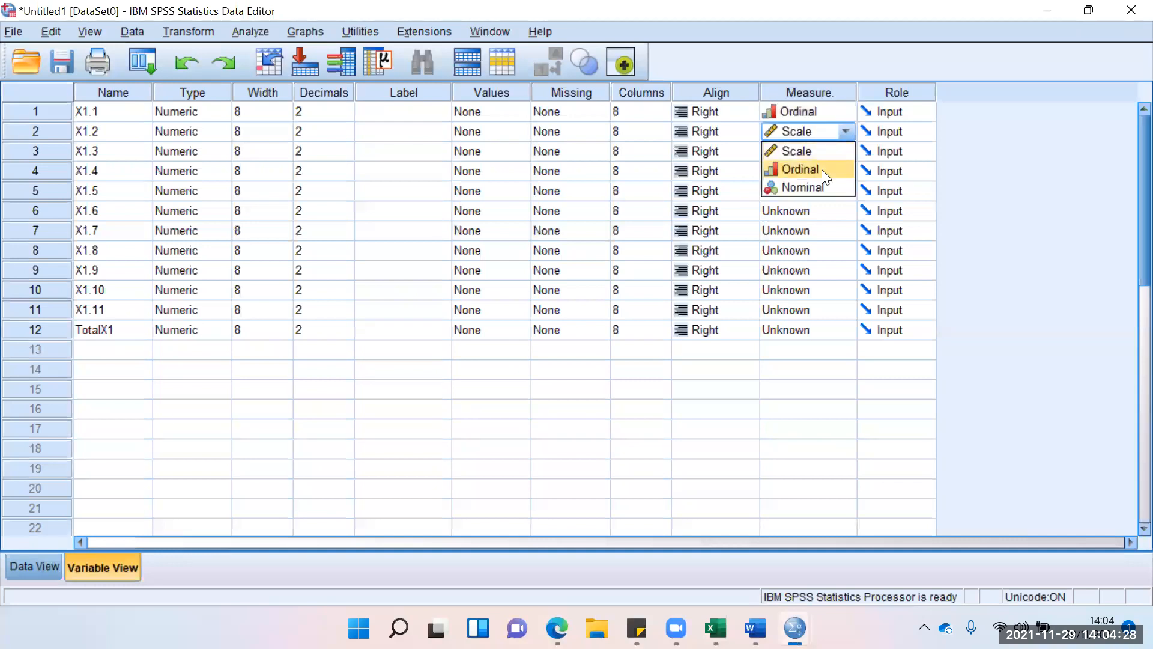
{"action": "left_click", "coordinate": [821, 170]}
{"action": "left_click", "coordinate": [818, 150]}
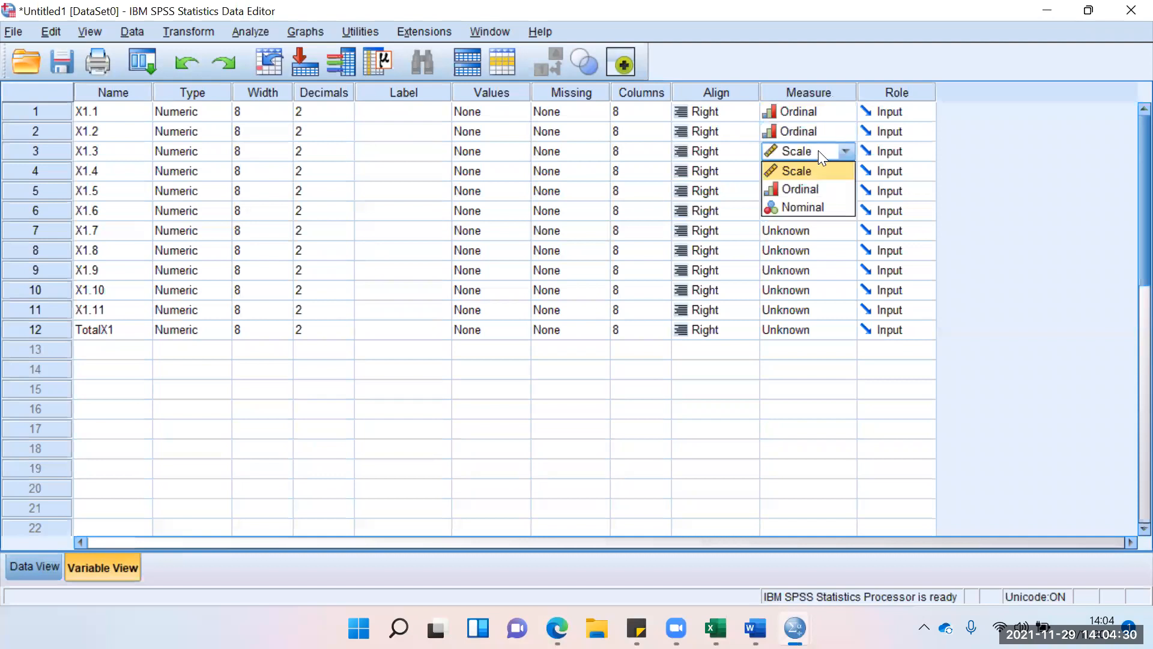
{"action": "left_click", "coordinate": [820, 190]}
{"action": "left_click", "coordinate": [818, 178]}
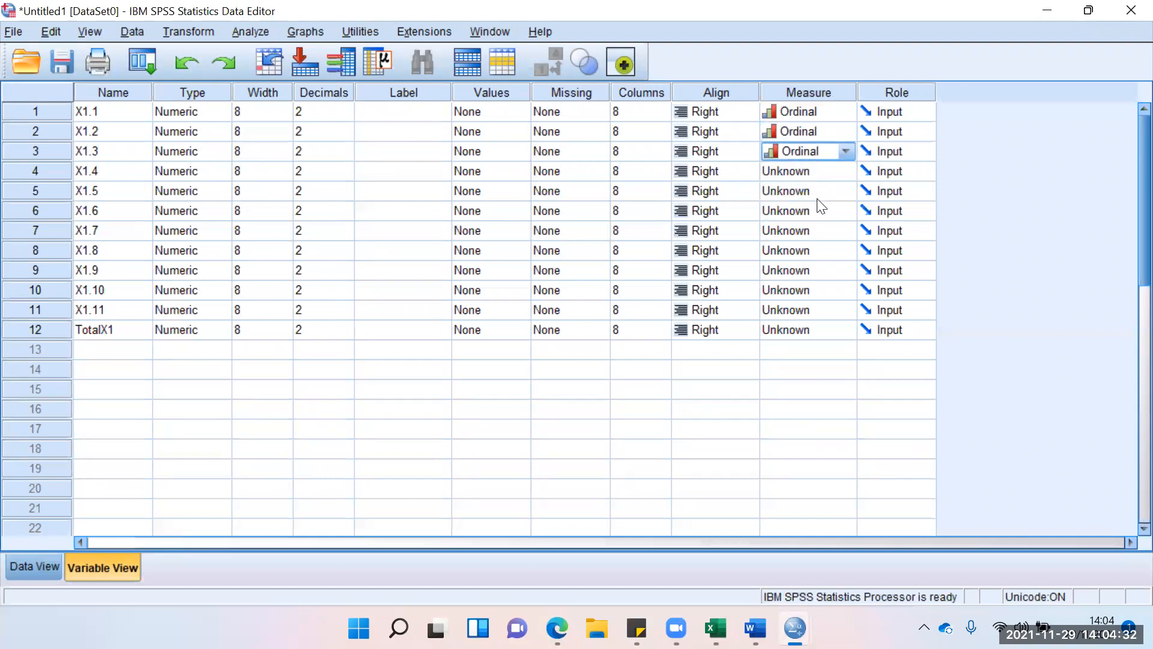
{"action": "left_click", "coordinate": [801, 209]}
{"action": "left_click", "coordinate": [808, 191]}
{"action": "left_click", "coordinate": [811, 228]}
{"action": "left_click", "coordinate": [827, 210]}
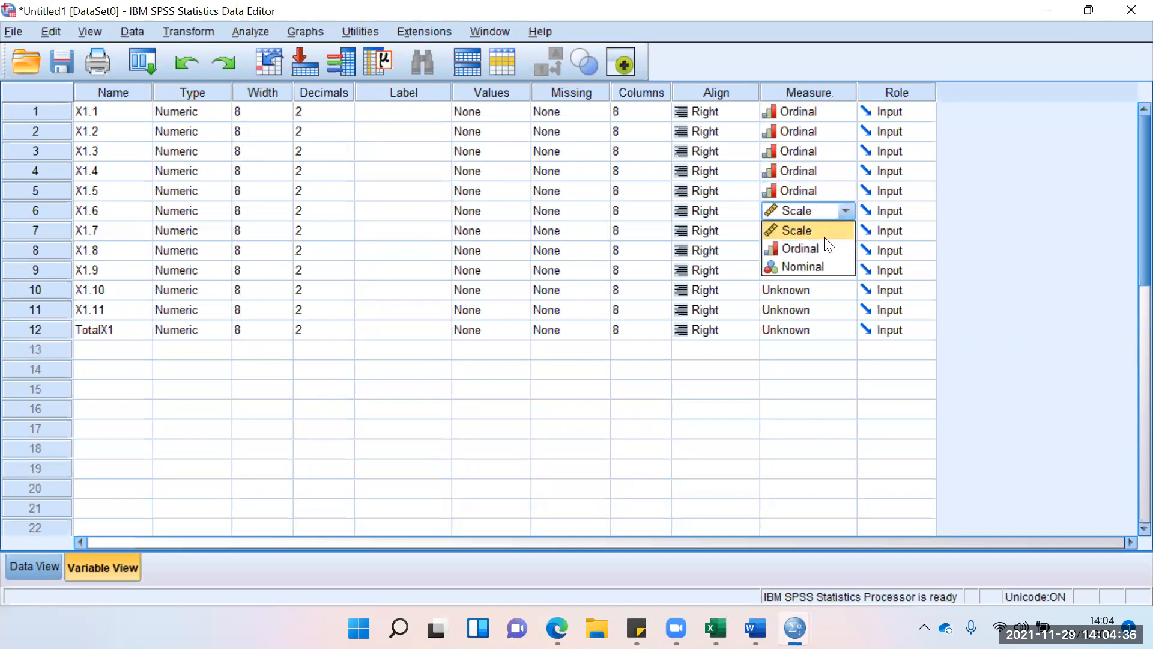
{"action": "left_click", "coordinate": [826, 249]}
{"action": "left_click", "coordinate": [825, 235]}
{"action": "left_click", "coordinate": [819, 268]}
{"action": "left_click", "coordinate": [817, 252]}
{"action": "left_click", "coordinate": [817, 286]}
{"action": "left_click", "coordinate": [816, 270]}
{"action": "left_click", "coordinate": [818, 308]}
{"action": "left_click", "coordinate": [816, 289]}
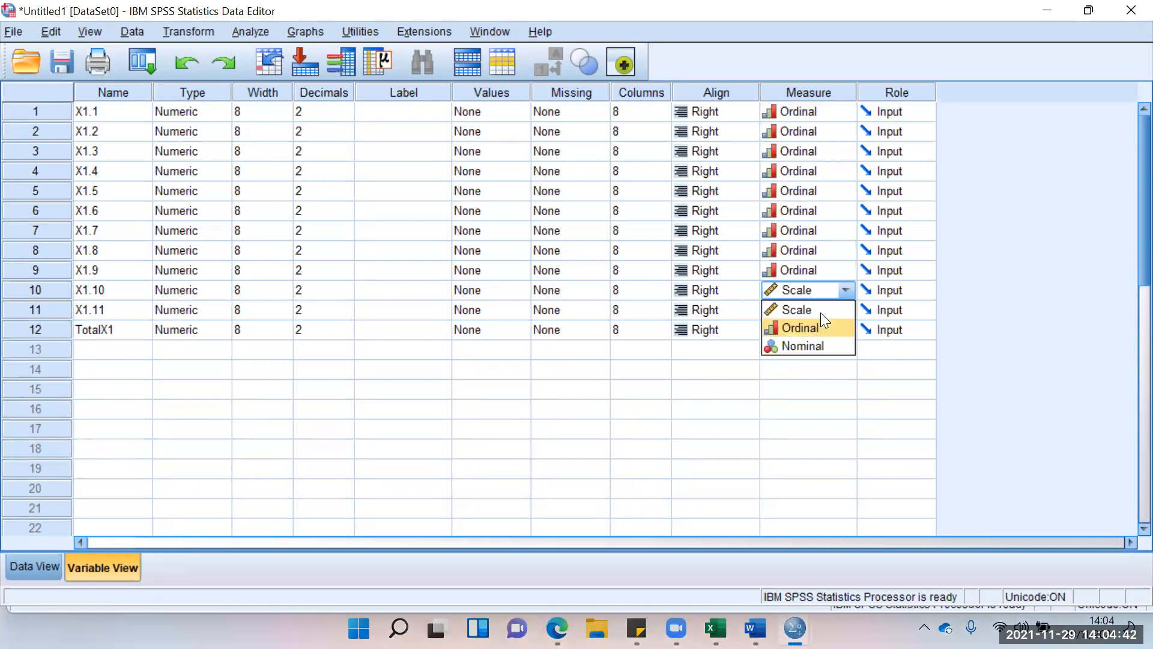
{"action": "left_click", "coordinate": [819, 328]}
{"action": "left_click", "coordinate": [819, 311]}
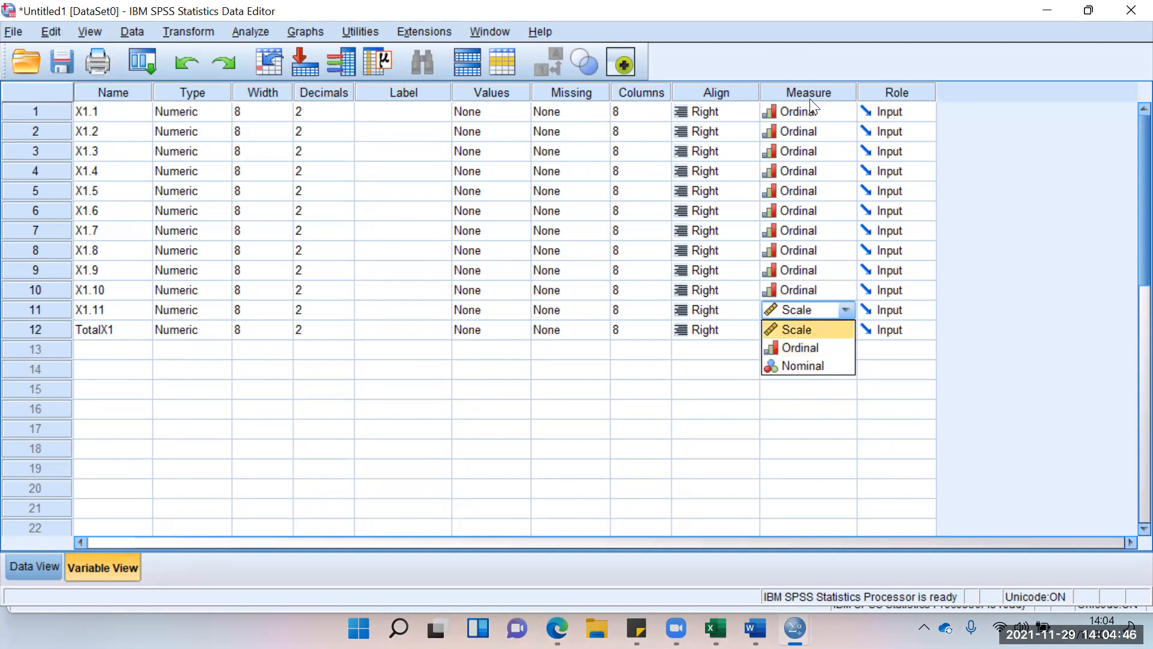
{"action": "left_click", "coordinate": [810, 348]}
{"action": "left_click", "coordinate": [811, 330]}
{"action": "left_click", "coordinate": [811, 367]}
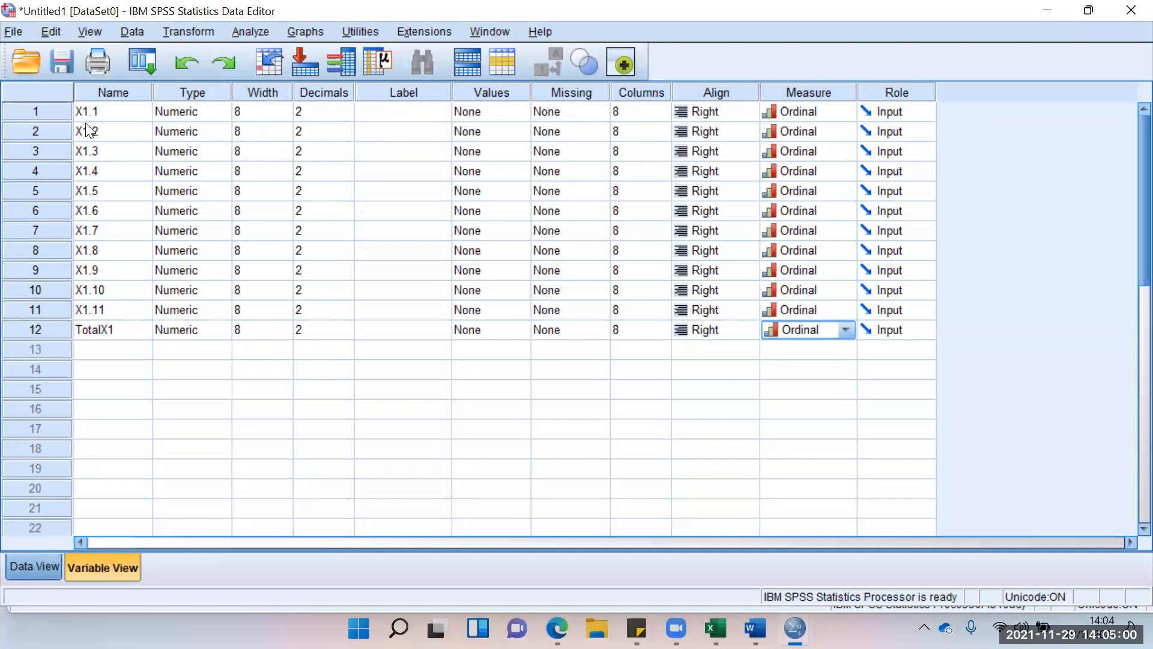
- Return to the data view and look through the respondents' rows under the renamed variables
{"action": "key", "text": "ctrl+t"}
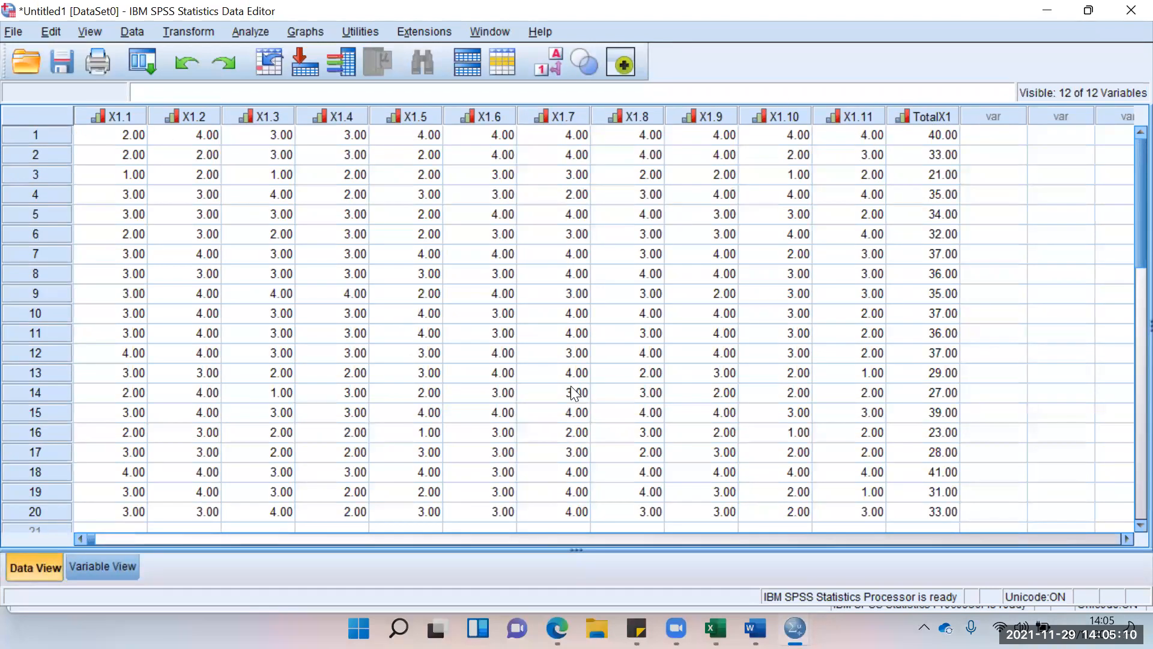
{"action": "scroll", "coordinate": [553, 397], "scroll_direction": "down", "scroll_amount": 3}
{"action": "scroll", "coordinate": [480, 234], "scroll_direction": "up", "scroll_amount": 3}
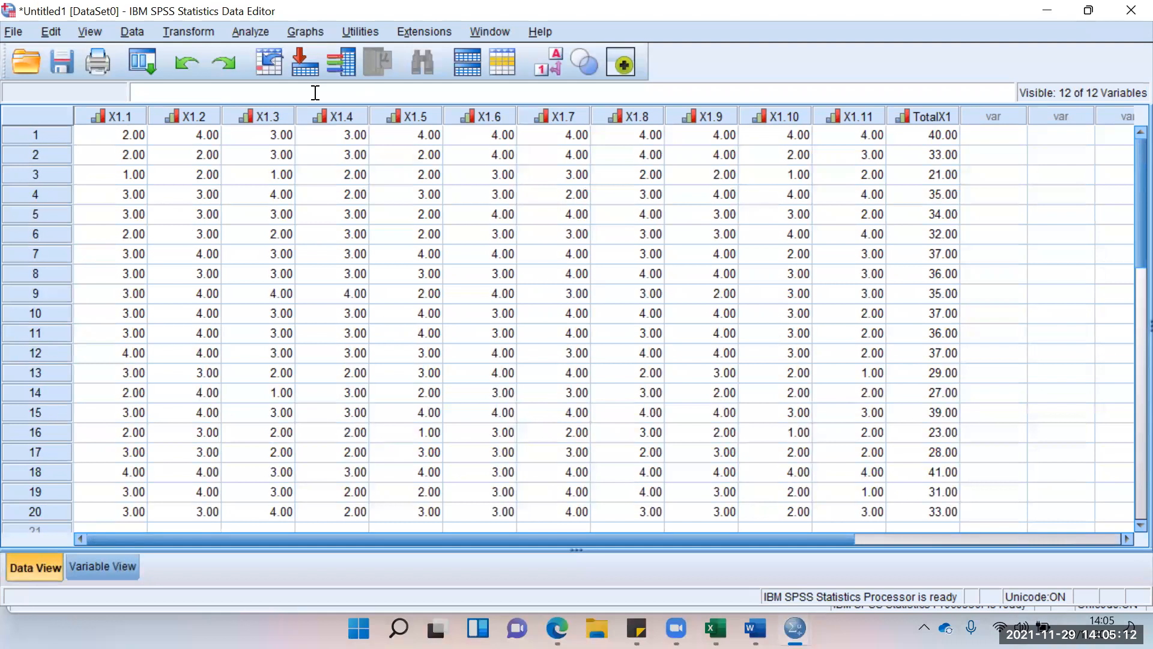
- Run a two-tailed Pearson bivariate correlation on X1.1 through X1.11 and TotalX1, flagging significant correlations, and view the resulting table
{"action": "left_click", "coordinate": [251, 34]}
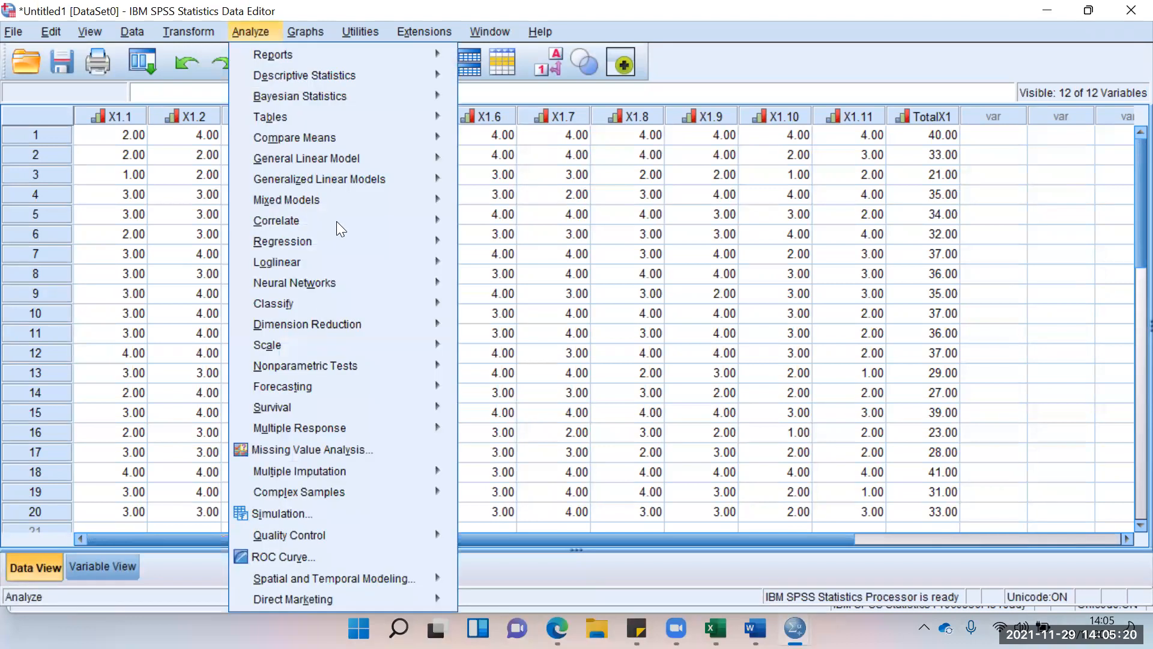
{"action": "mouse_move", "coordinate": [337, 224]}
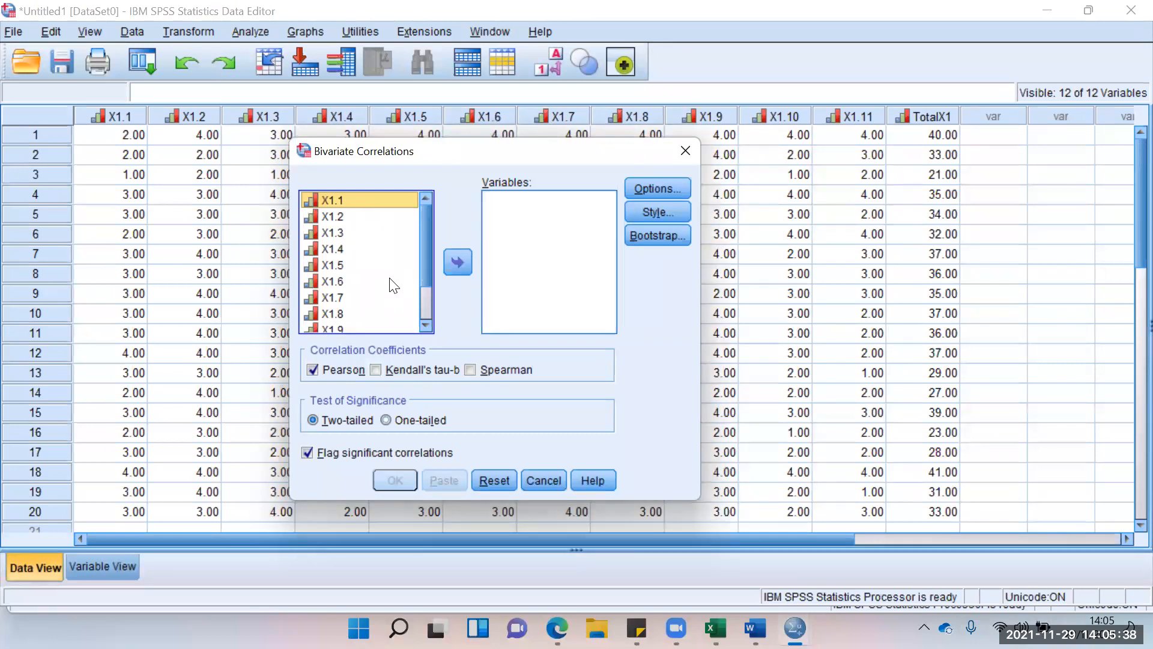
{"action": "key", "text": "ctrl+a"}
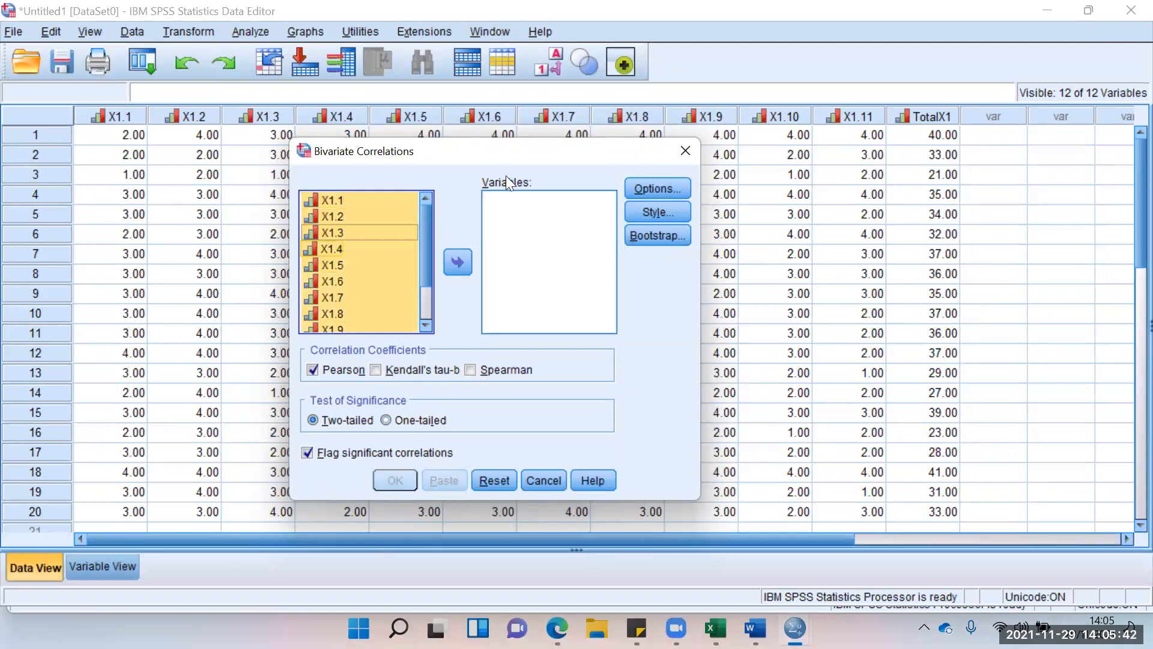
{"action": "left_click", "coordinate": [464, 258]}
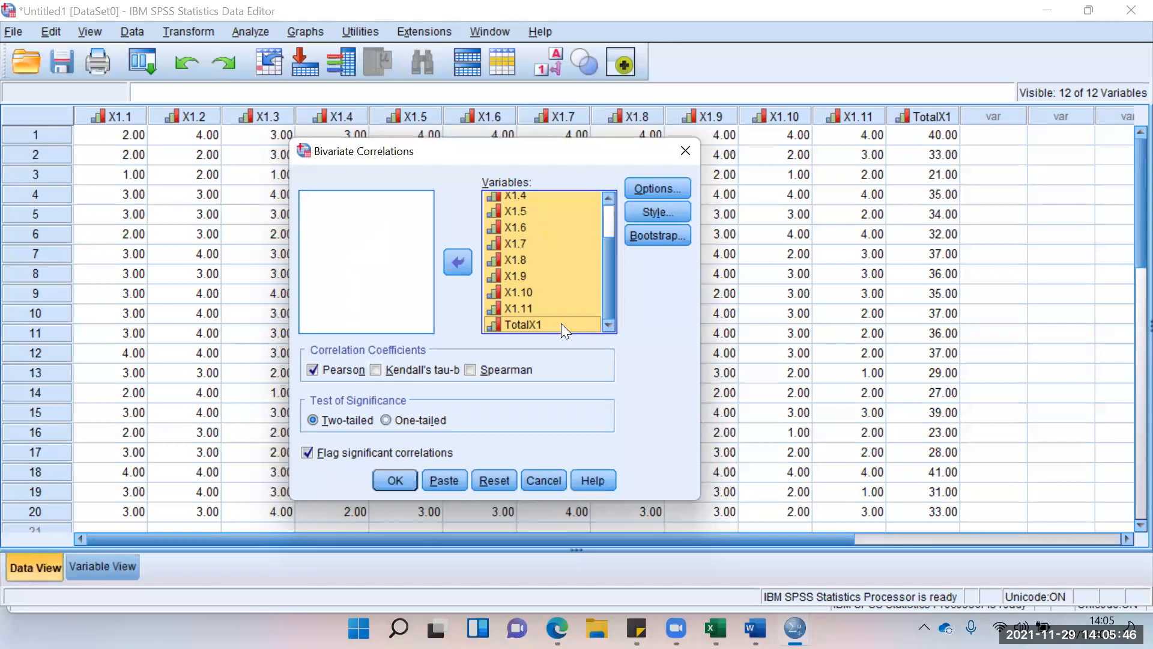
{"action": "left_click", "coordinate": [658, 188]}
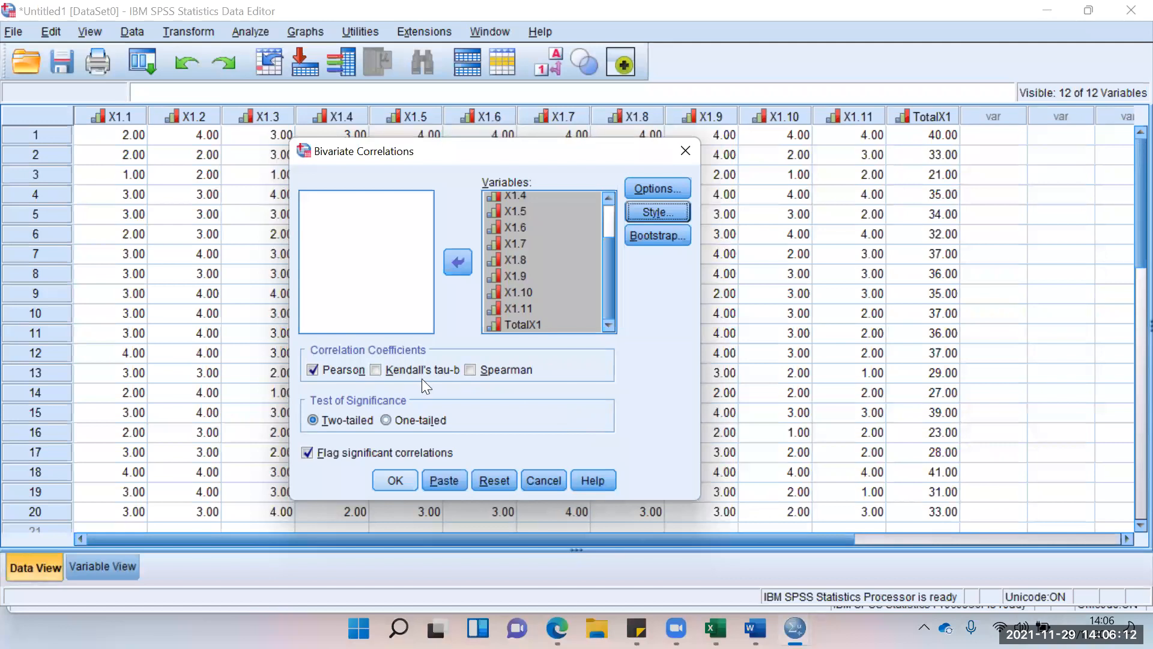
{"action": "key", "text": "Return"}
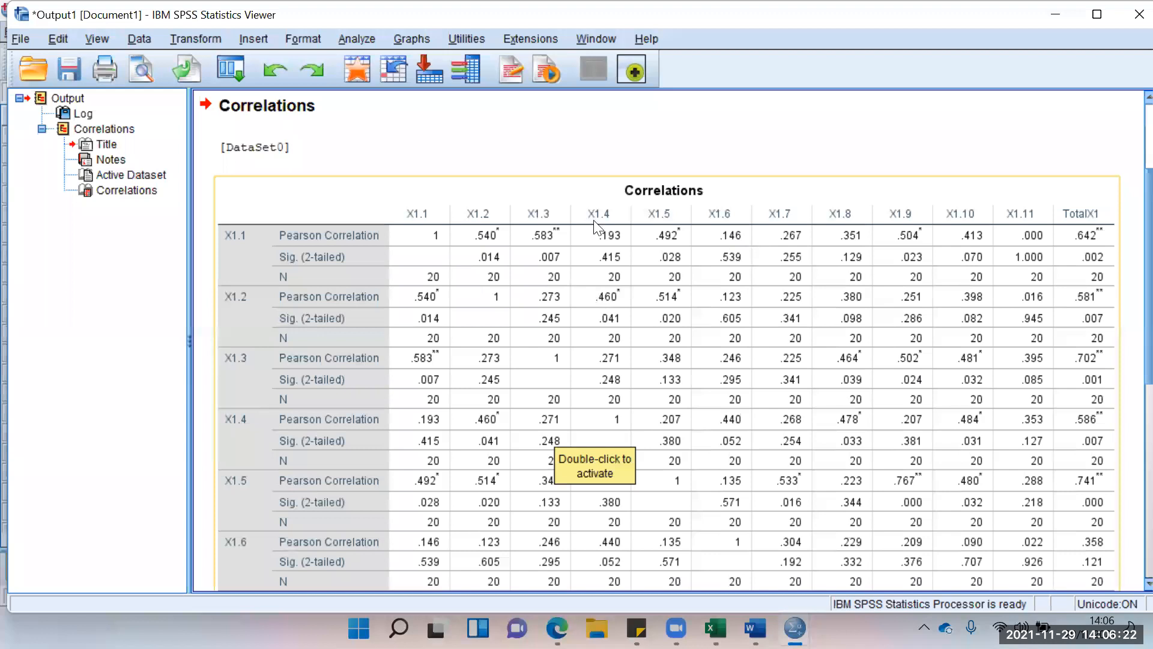
{"action": "scroll", "coordinate": [723, 210], "scroll_direction": "up", "scroll_amount": 1}
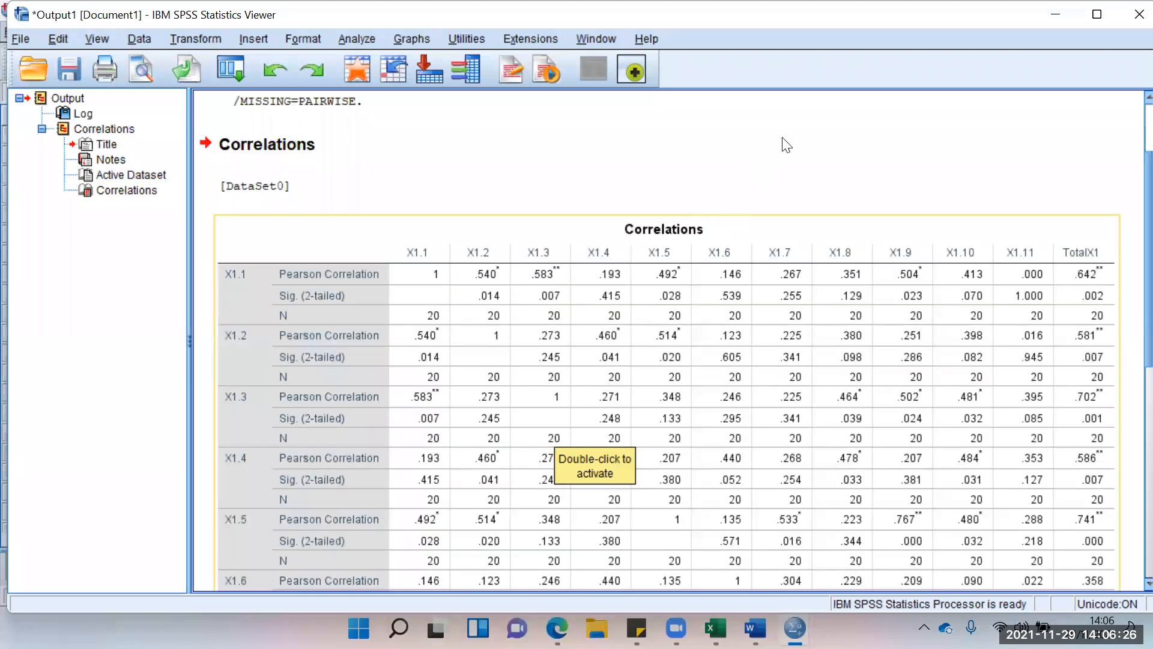
{"action": "left_click", "coordinate": [750, 123]}
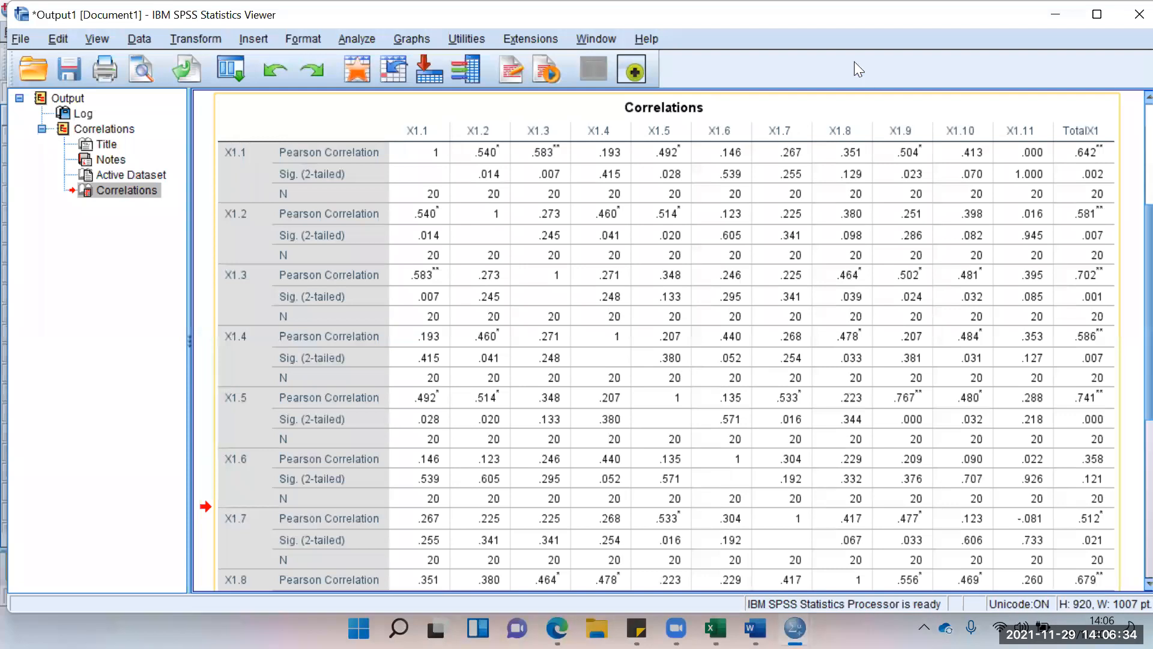
- Switch to the Word document Hasil Uji Validitas dan Reliabilitas, maximize it, and look through the Resume Hasil Uji Validitas table
{"action": "key", "text": "alt+Tab"}
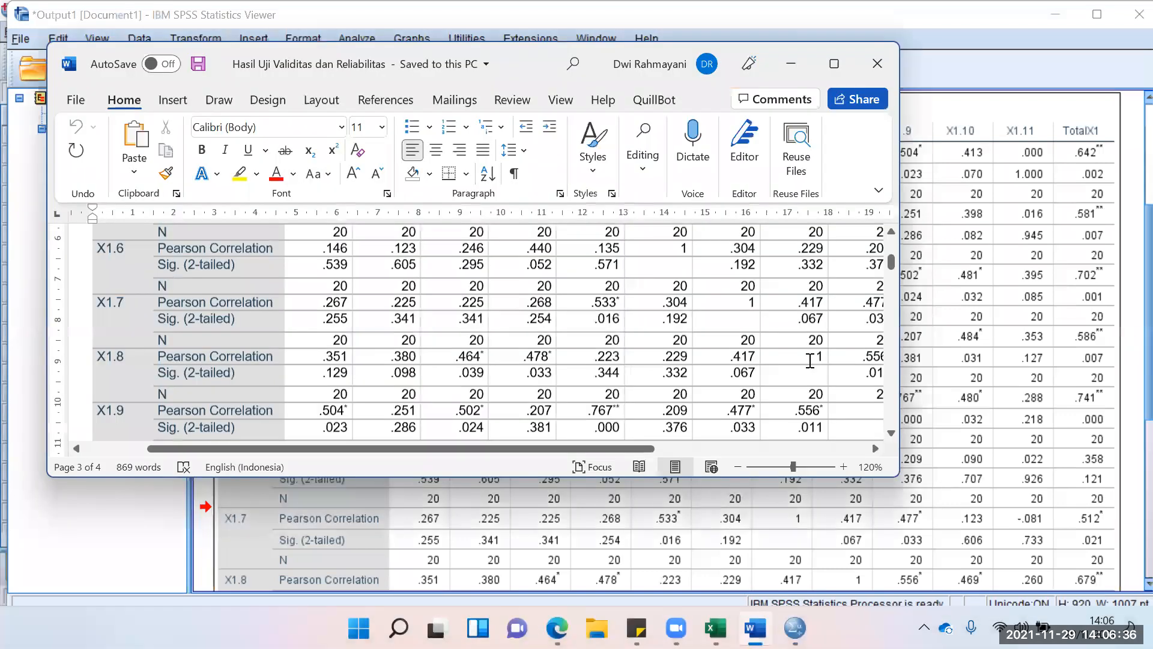
{"action": "scroll", "coordinate": [810, 360], "scroll_direction": "up", "scroll_amount": 3}
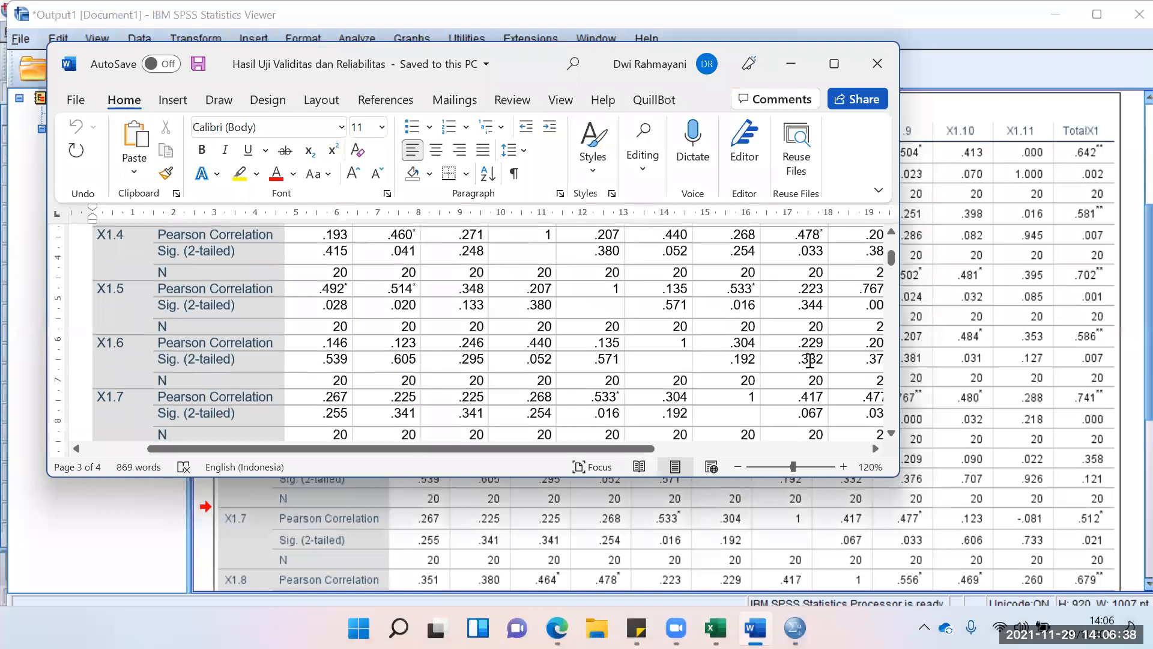
{"action": "key", "text": "super+Up"}
{"action": "scroll", "coordinate": [747, 334], "scroll_direction": "down", "scroll_amount": 1}
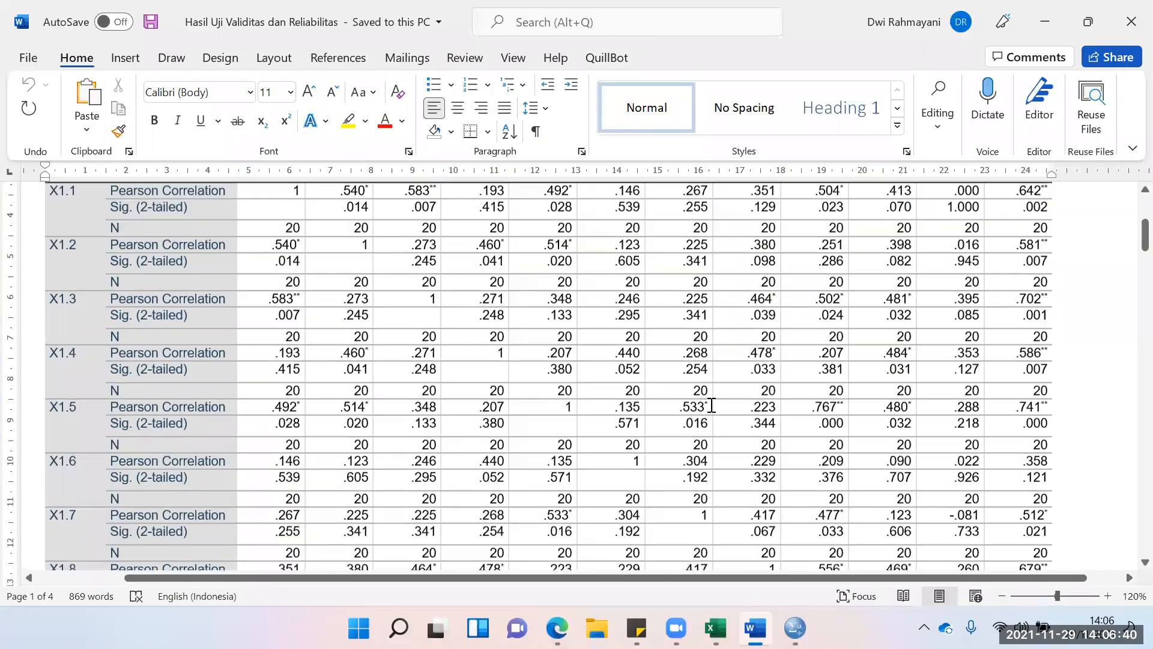
{"action": "scroll", "coordinate": [747, 450], "scroll_direction": "down", "scroll_amount": 15}
{"action": "scroll", "coordinate": [549, 455], "scroll_direction": "down", "scroll_amount": 2}
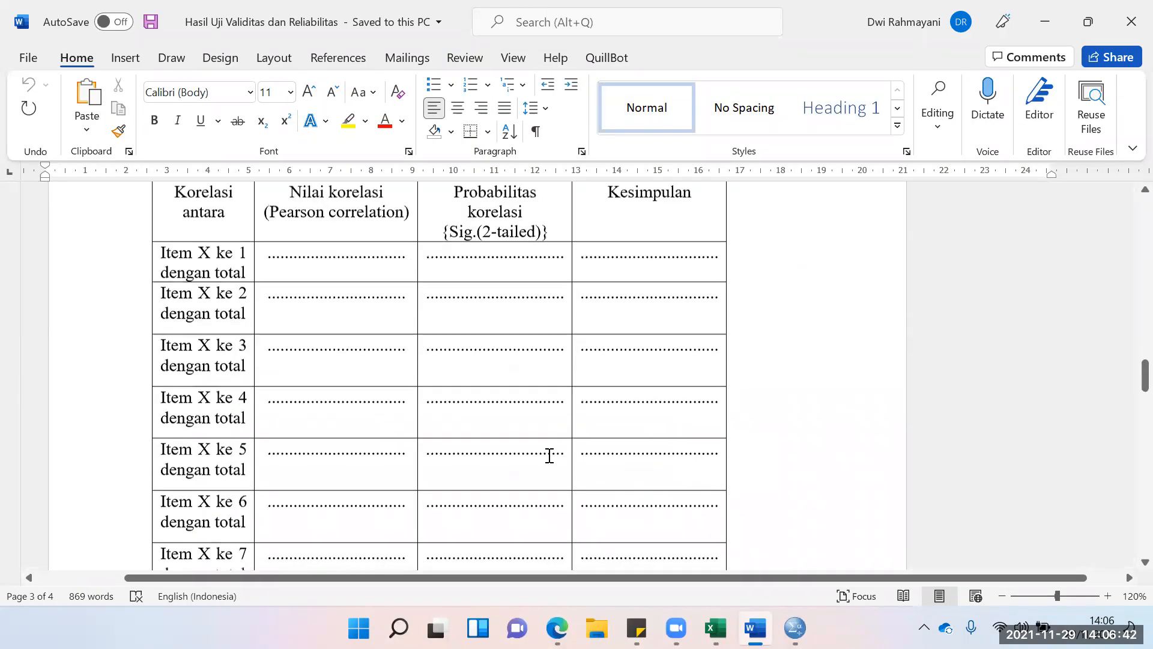
{"action": "scroll", "coordinate": [255, 300], "scroll_direction": "up", "scroll_amount": 2}
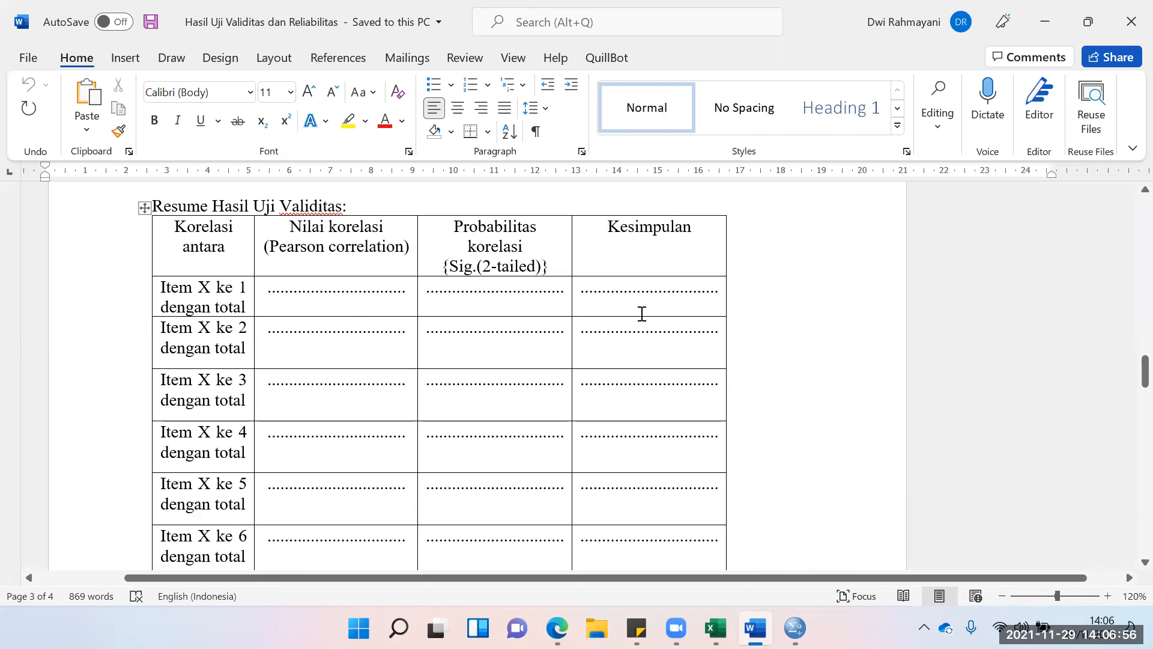
{"action": "scroll", "coordinate": [645, 356], "scroll_direction": "down", "scroll_amount": 6}
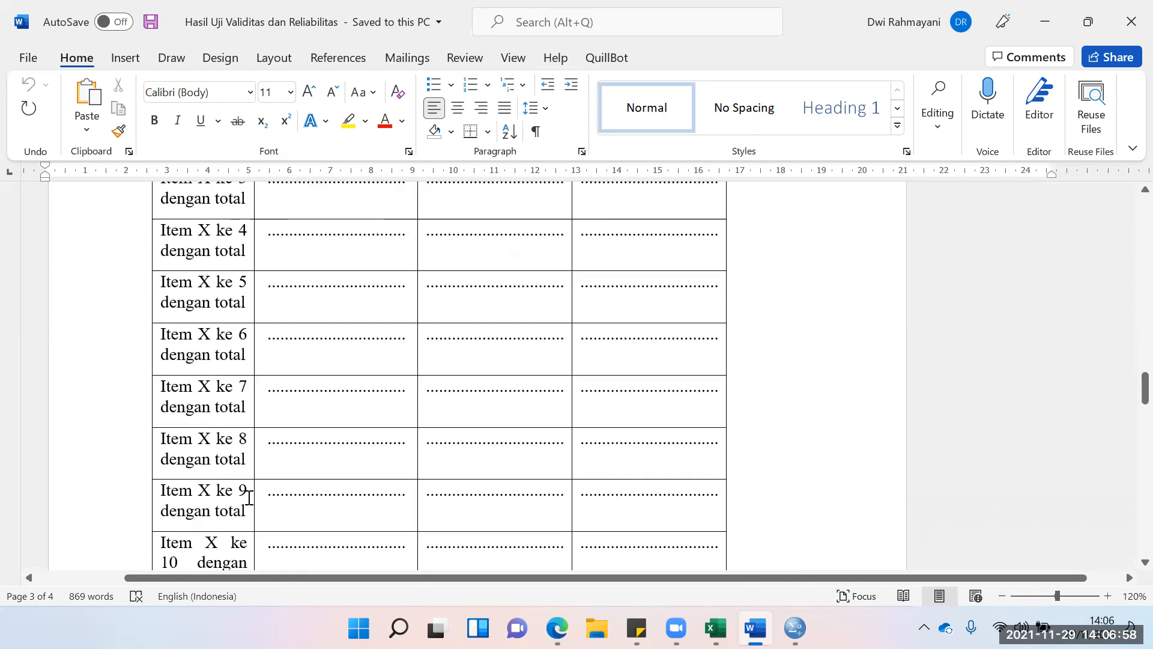
{"action": "scroll", "coordinate": [471, 468], "scroll_direction": "up", "scroll_amount": 6}
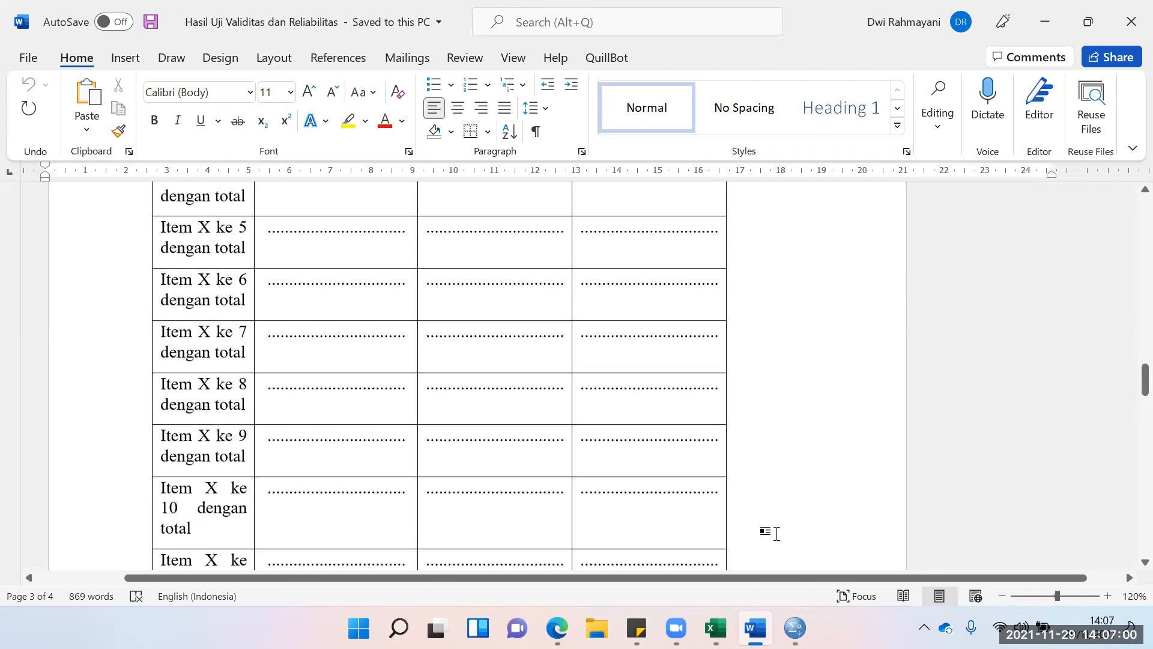
{"action": "scroll", "coordinate": [252, 543], "scroll_direction": "up", "scroll_amount": 2}
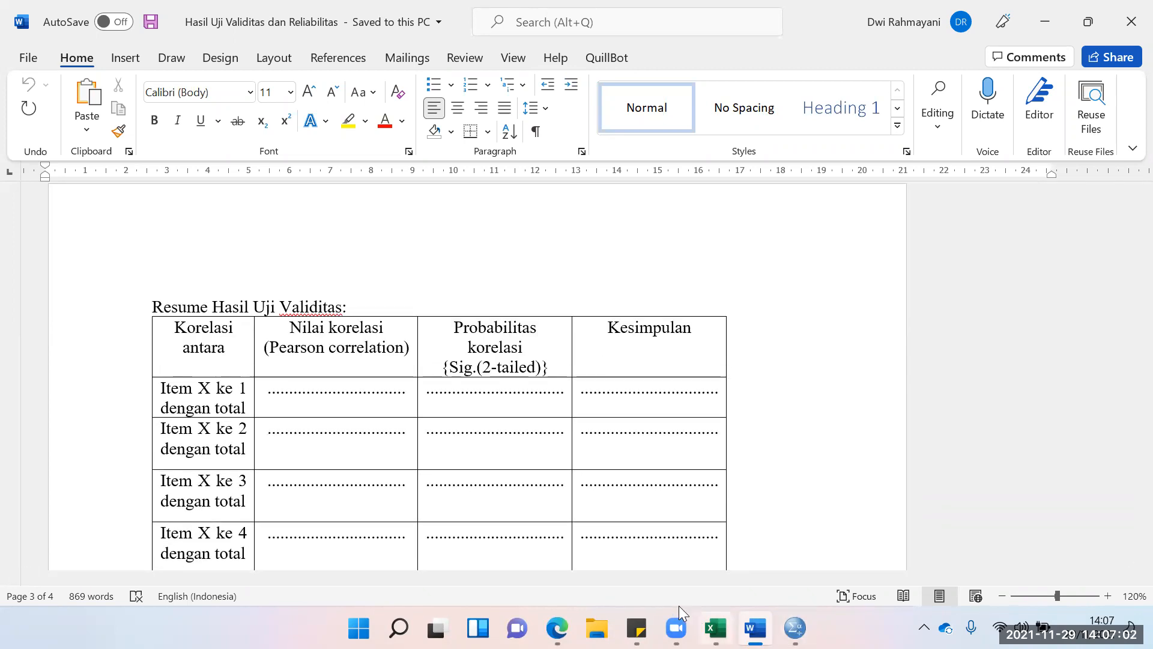
- Switch to the Excel workbook and examine the correlation table on the Hasil Uji Validitas sheet
{"action": "key", "text": "alt+Tab"}
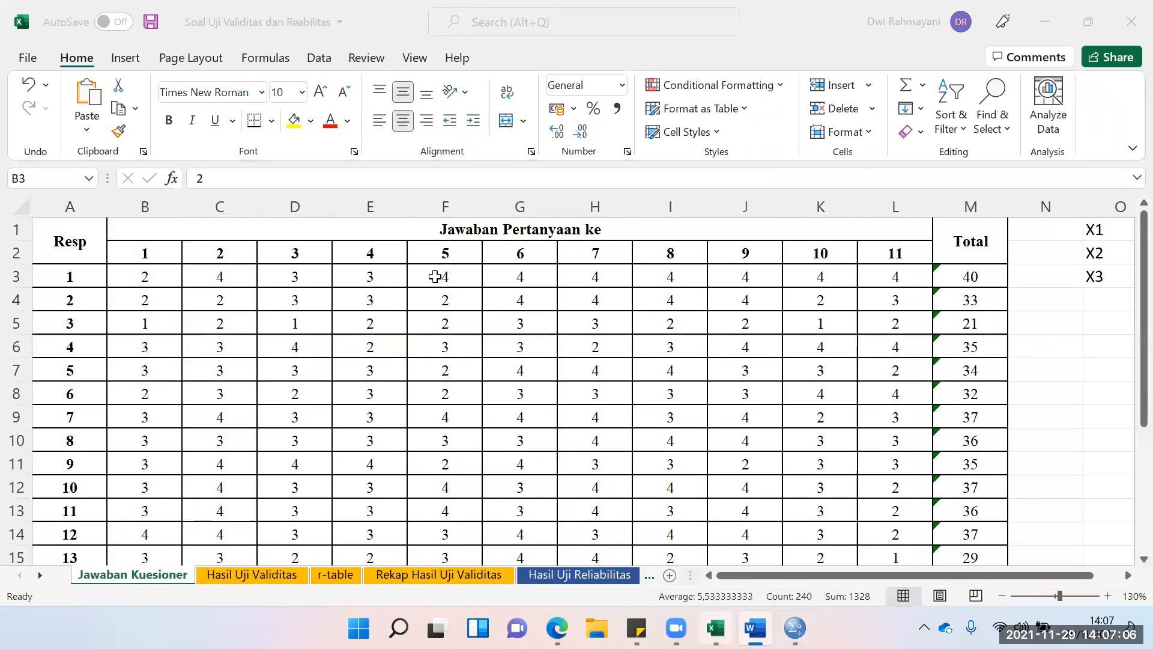
{"action": "key", "text": "ctrl+Page_Down"}
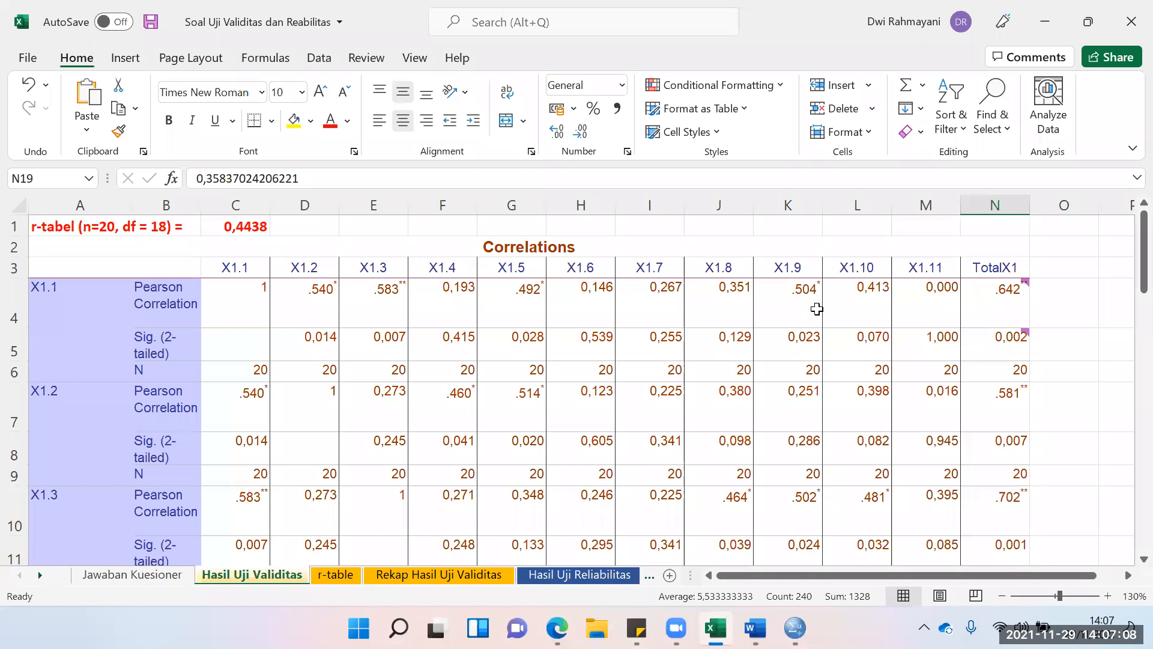
{"action": "scroll", "coordinate": [816, 309], "scroll_direction": "down", "scroll_amount": 2}
{"action": "scroll", "coordinate": [817, 309], "scroll_direction": "up", "scroll_amount": 1}
{"action": "scroll", "coordinate": [980, 323], "scroll_direction": "up", "scroll_amount": 1}
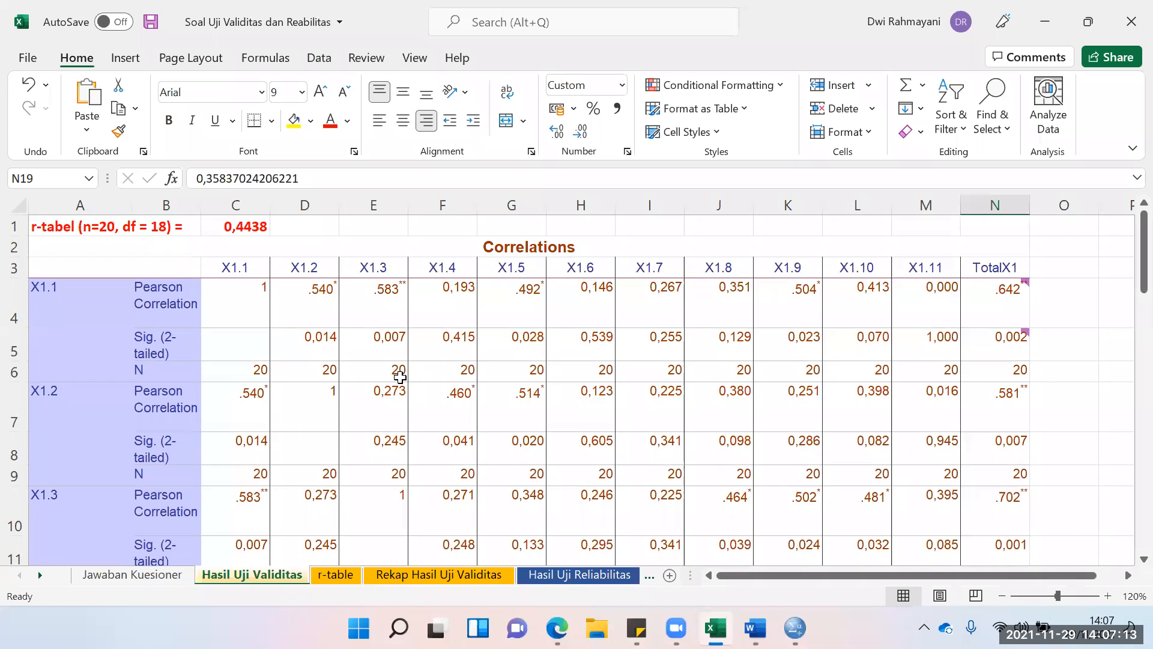
{"action": "left_click", "coordinate": [530, 389]}
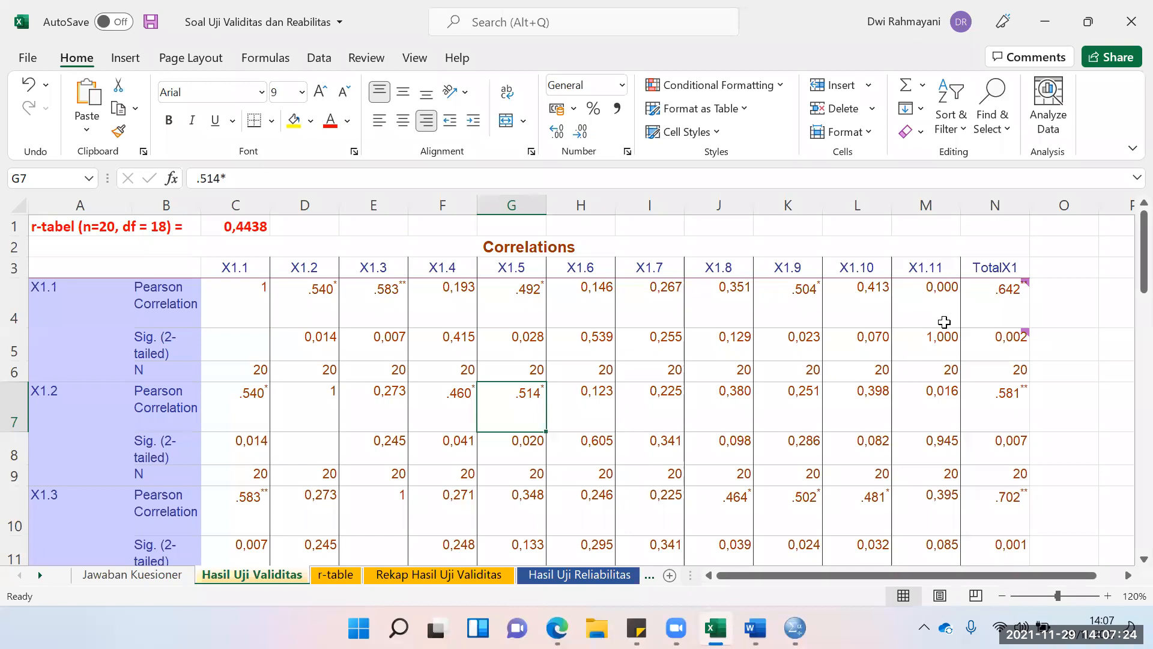
- Examine X1.1's Pearson correlation with TotalX1 in cell N4 and the comment attached to it
{"action": "left_click", "coordinate": [1007, 310]}
{"action": "left_click", "coordinate": [1075, 301]}
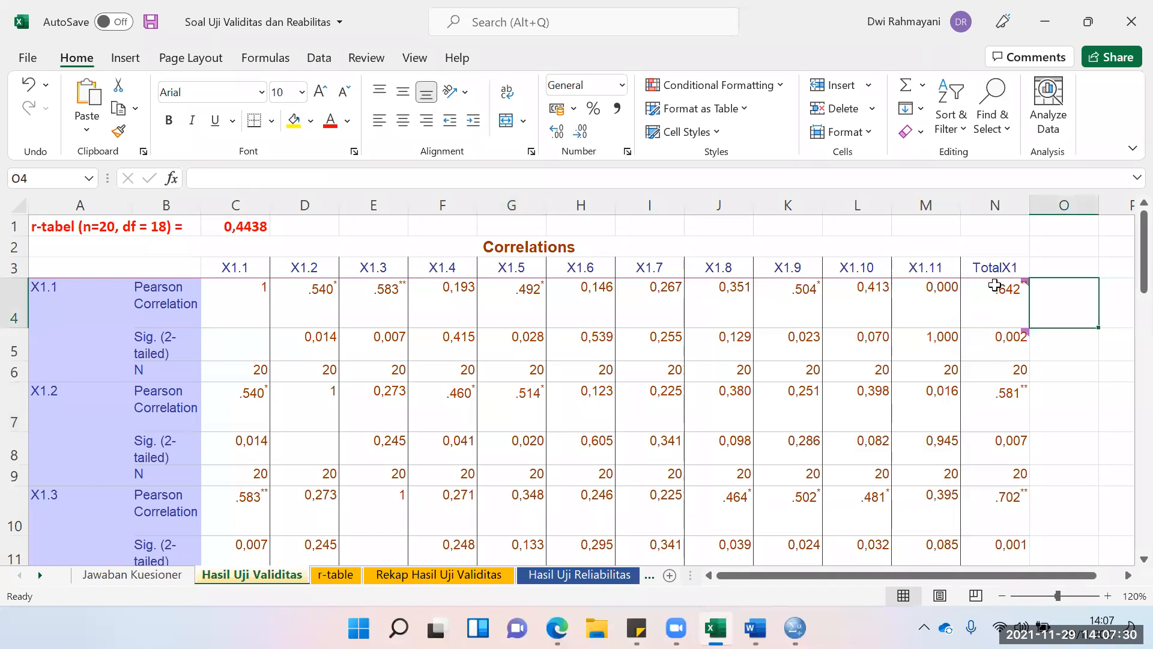
{"action": "mouse_move", "coordinate": [1002, 293]}
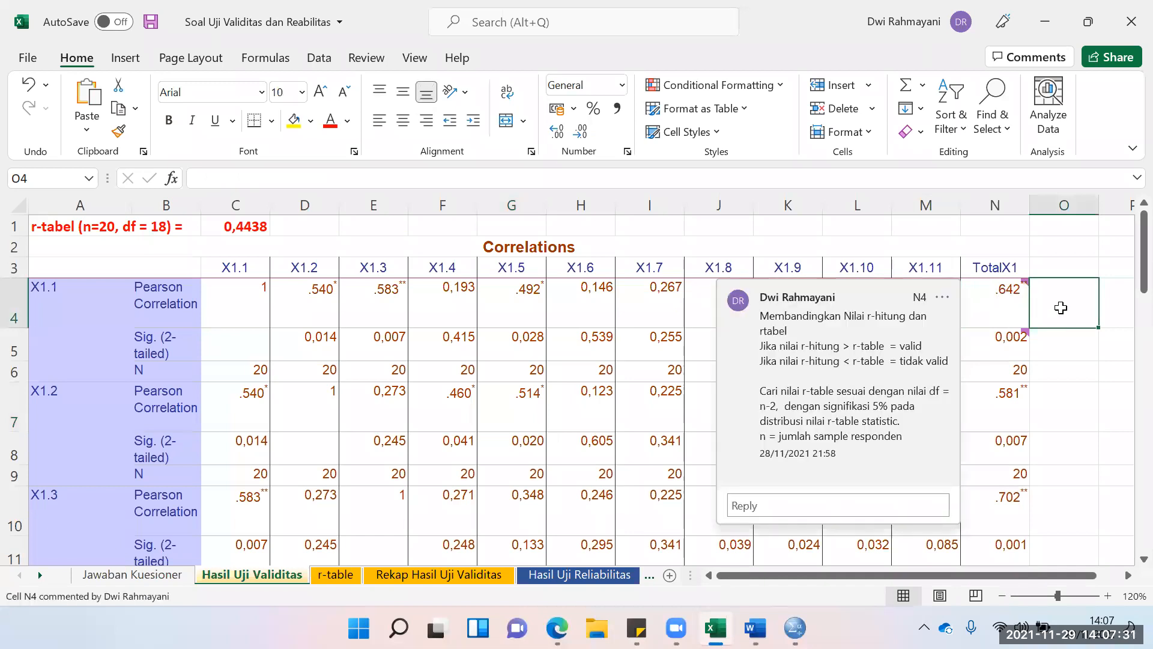
{"action": "left_click", "coordinate": [1081, 405]}
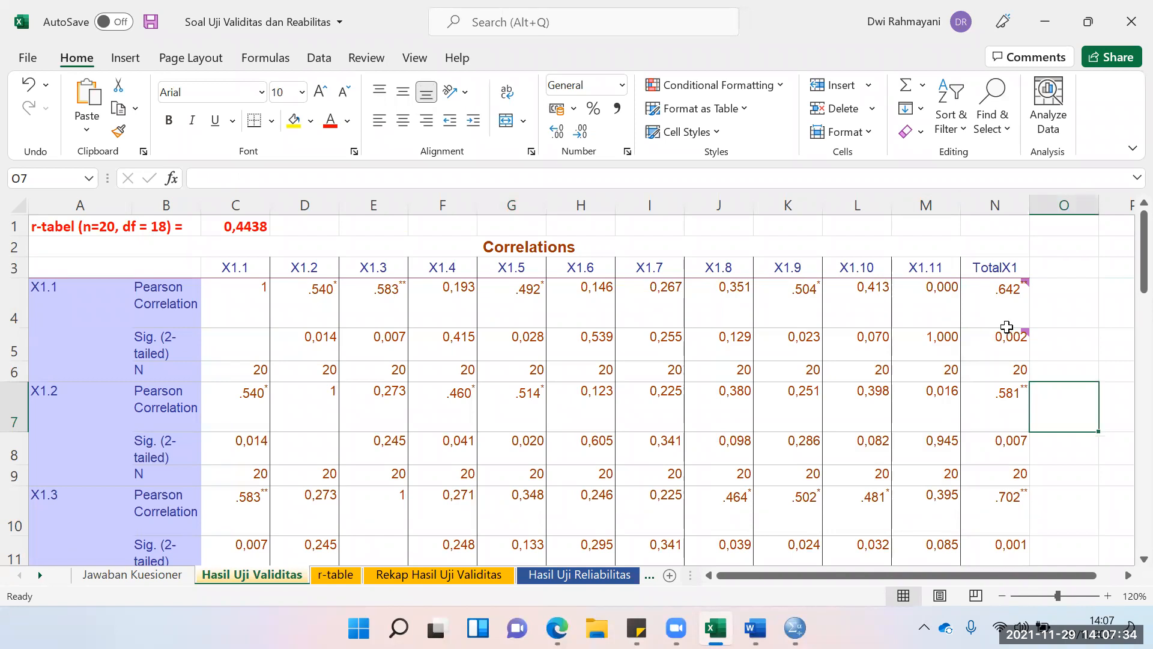
{"action": "left_click", "coordinate": [990, 294]}
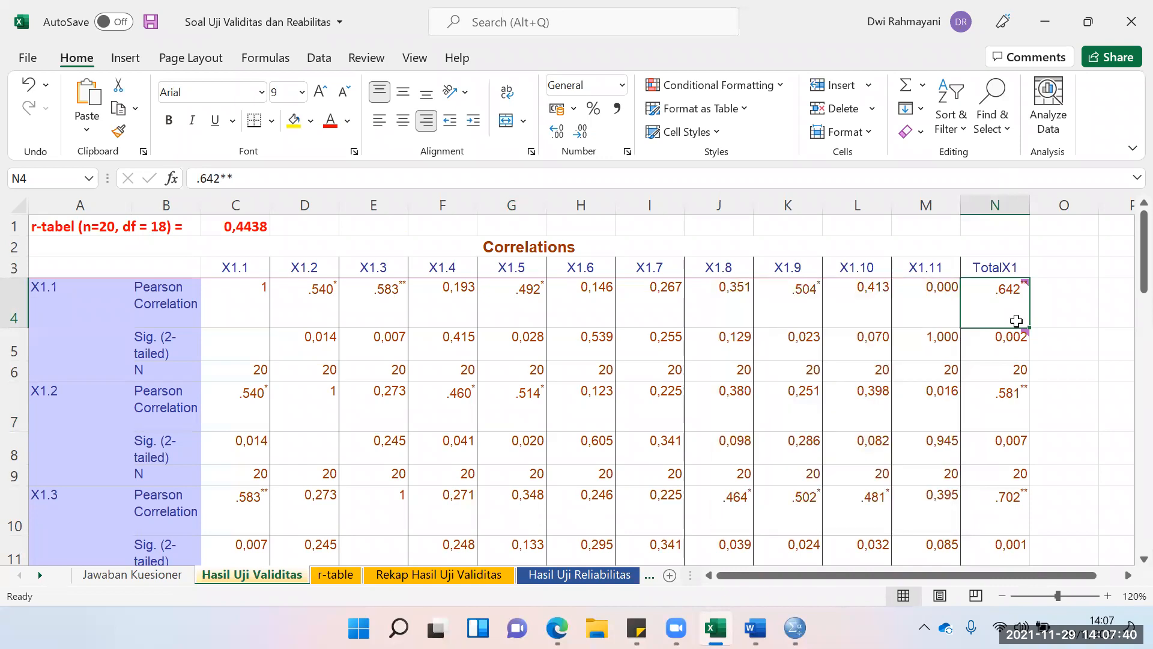
- Look through the remaining item correlations down to the TotalX1 row of the table
{"action": "scroll", "coordinate": [1016, 445], "scroll_direction": "down", "scroll_amount": 1}
{"action": "scroll", "coordinate": [307, 341], "scroll_direction": "down", "scroll_amount": 6}
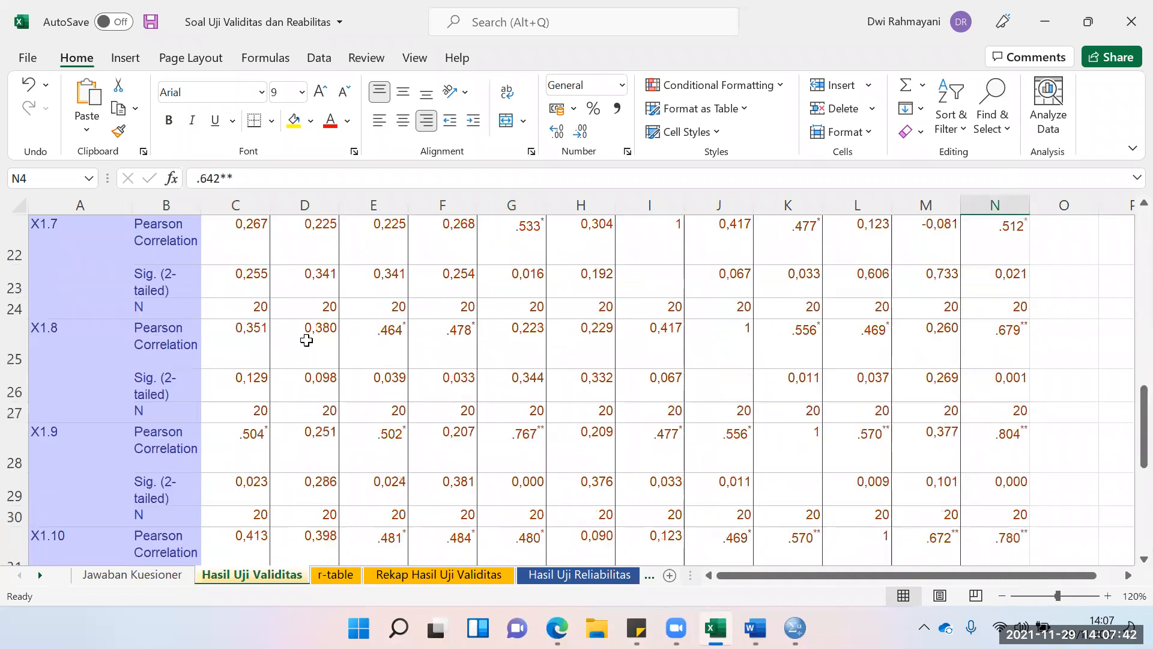
{"action": "scroll", "coordinate": [66, 354], "scroll_direction": "down", "scroll_amount": 4}
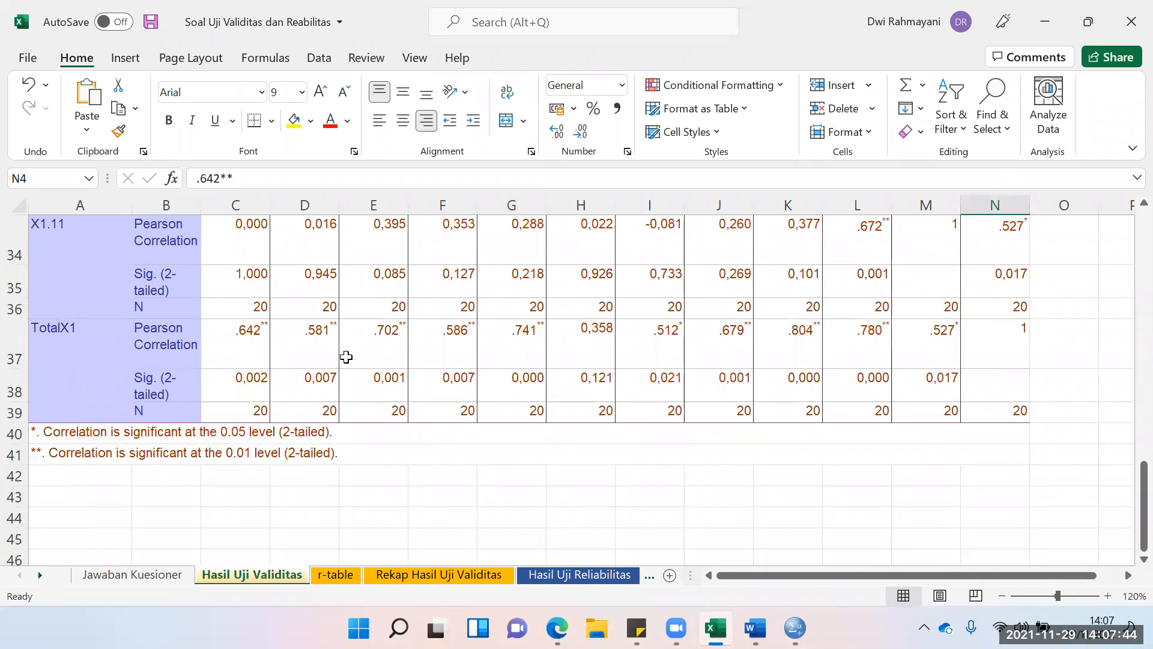
{"action": "left_click", "coordinate": [63, 342]}
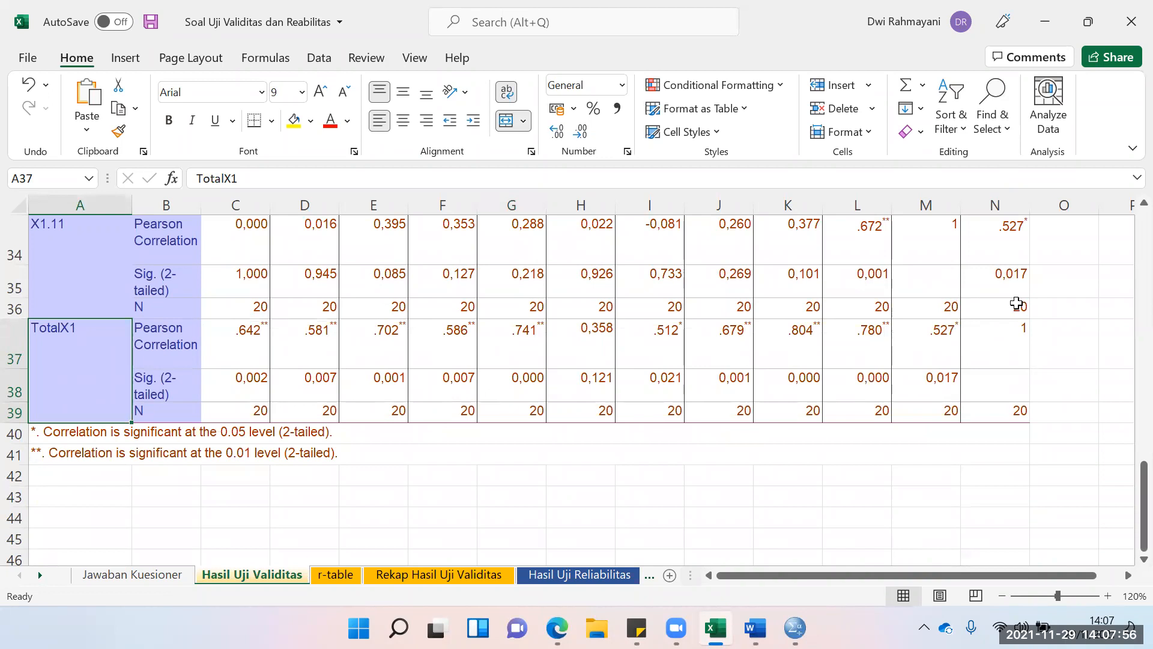
- Read the validity-criteria comments on X1.1's correlation and significance values in cells N4 and N5
{"action": "scroll", "coordinate": [981, 313], "scroll_direction": "up", "scroll_amount": 11}
{"action": "left_click", "coordinate": [981, 308]}
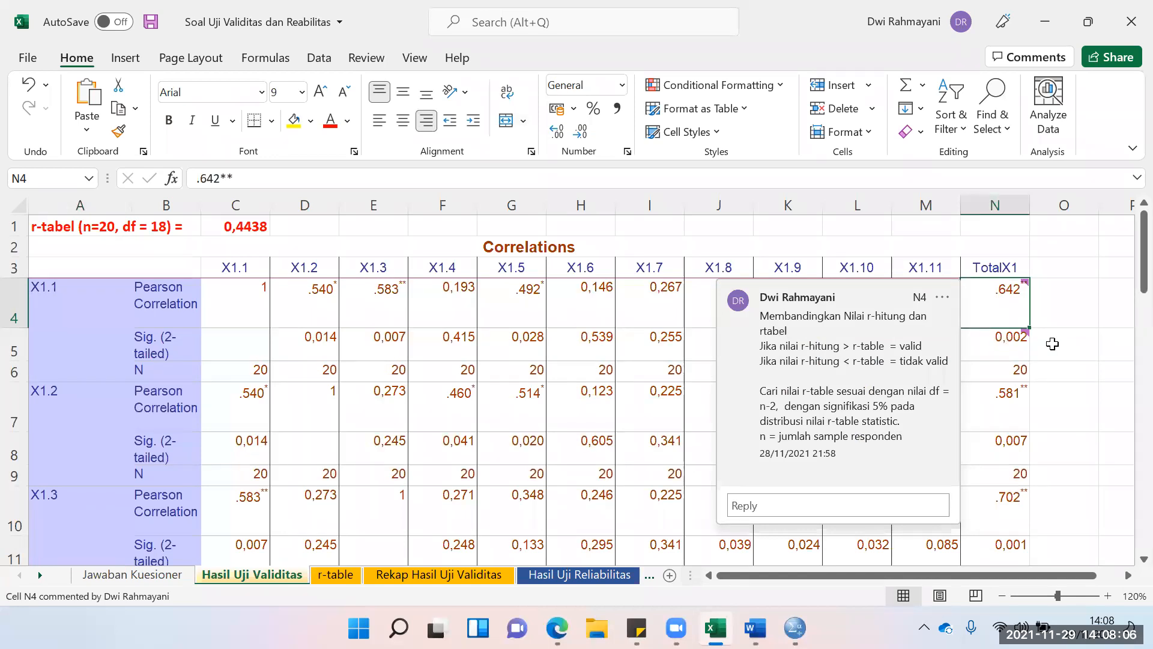
{"action": "key", "text": "Down"}
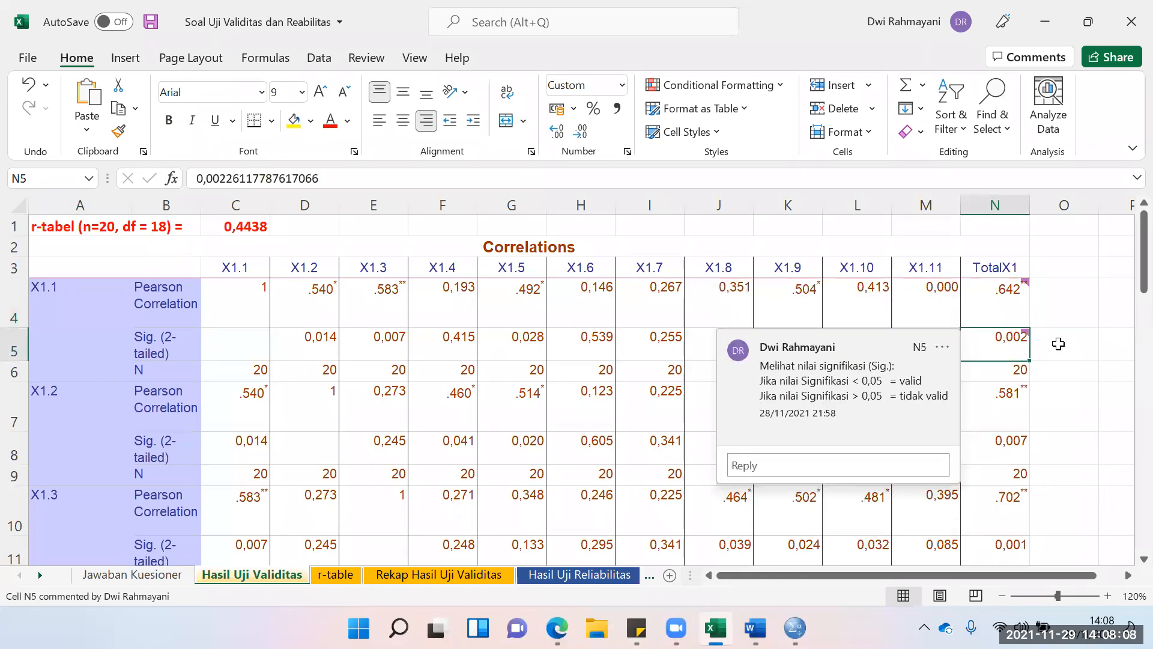
{"action": "left_click", "coordinate": [999, 297]}
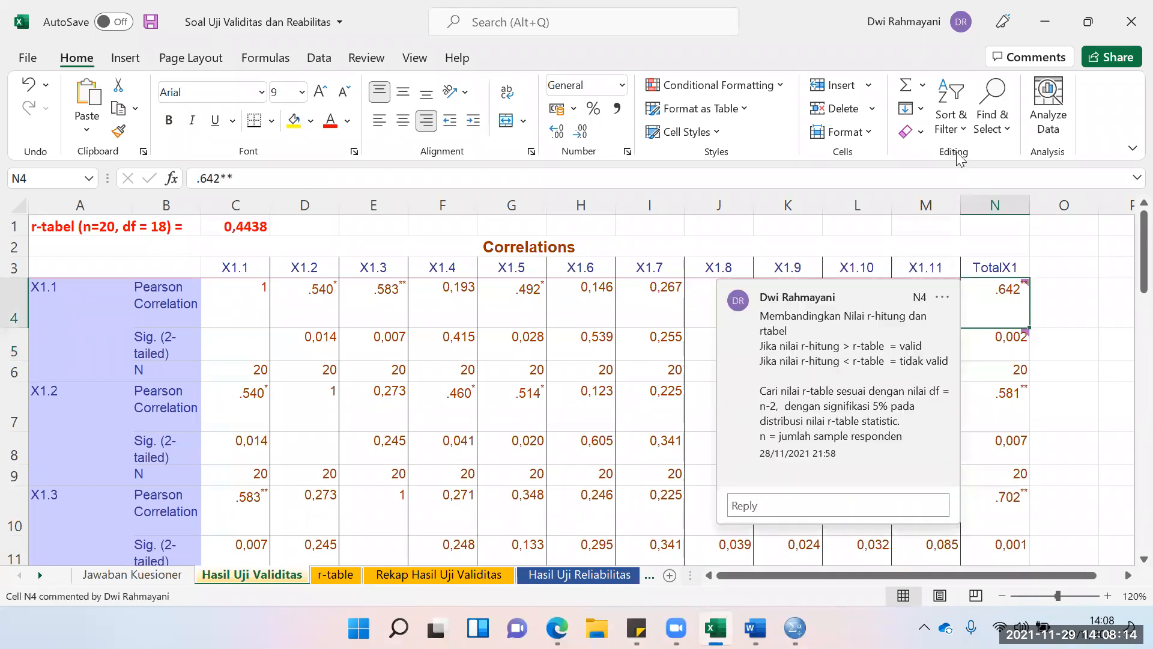
- Switch to the sticky note to read the Pearson validity criteria, and return to the comment on cell N4 in Excel
{"action": "key", "text": "alt+Tab"}
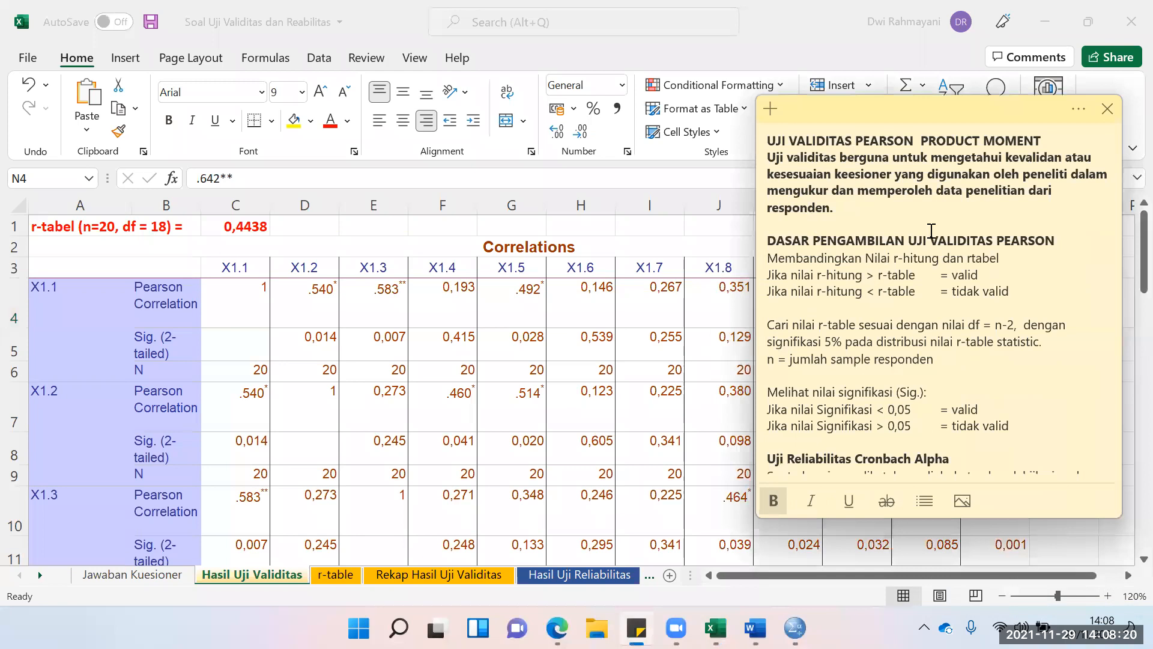
{"action": "scroll", "coordinate": [882, 276], "scroll_direction": "down", "scroll_amount": 1}
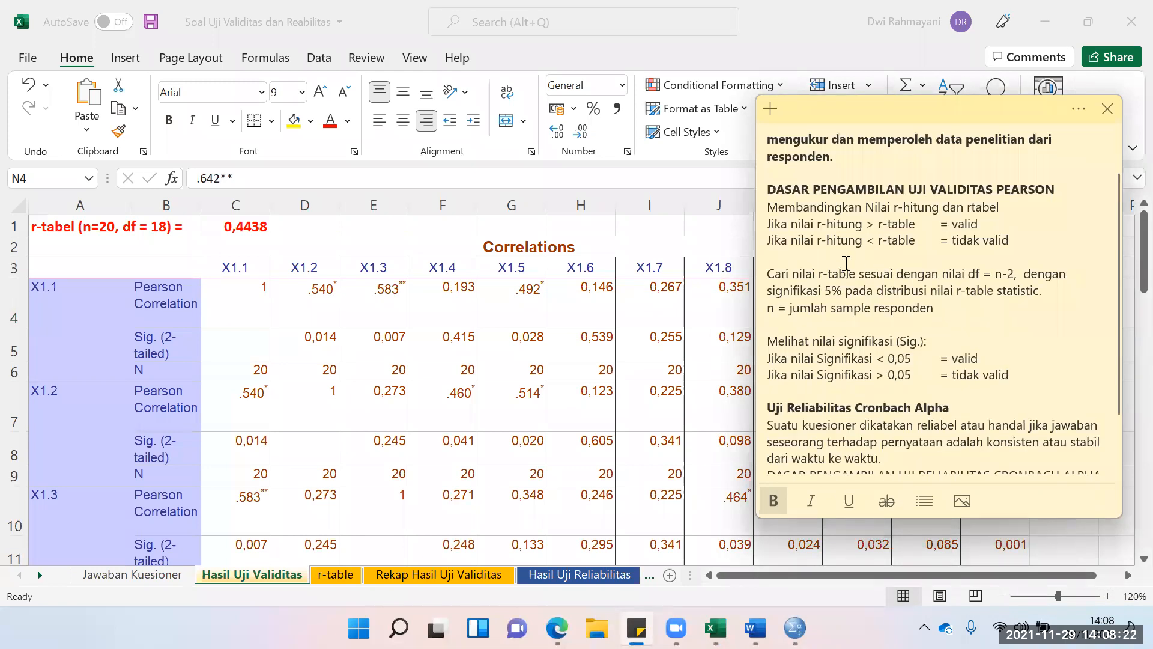
{"action": "scroll", "coordinate": [880, 256], "scroll_direction": "up", "scroll_amount": 1}
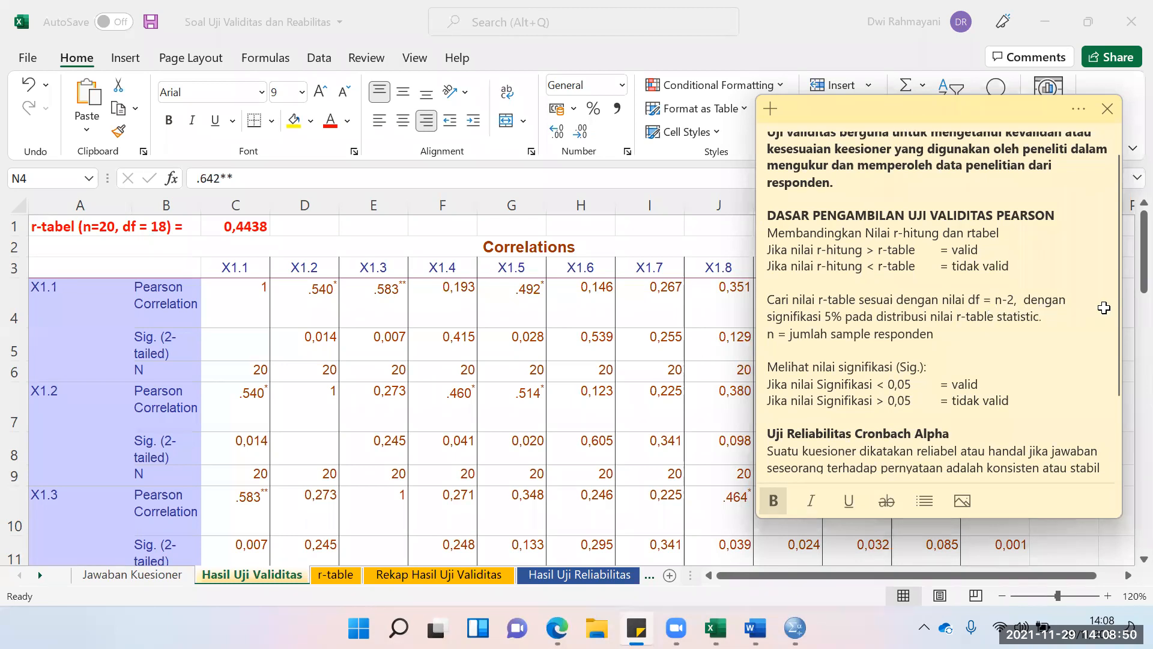
{"action": "key", "text": "alt+Tab"}
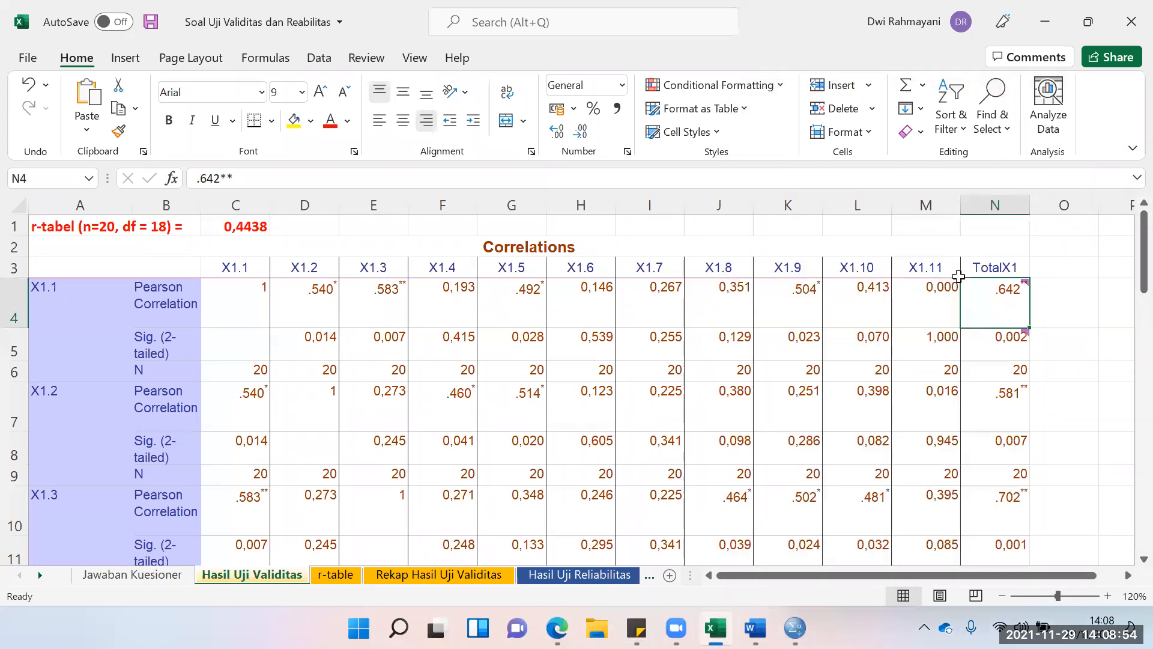
{"action": "mouse_move", "coordinate": [1015, 300]}
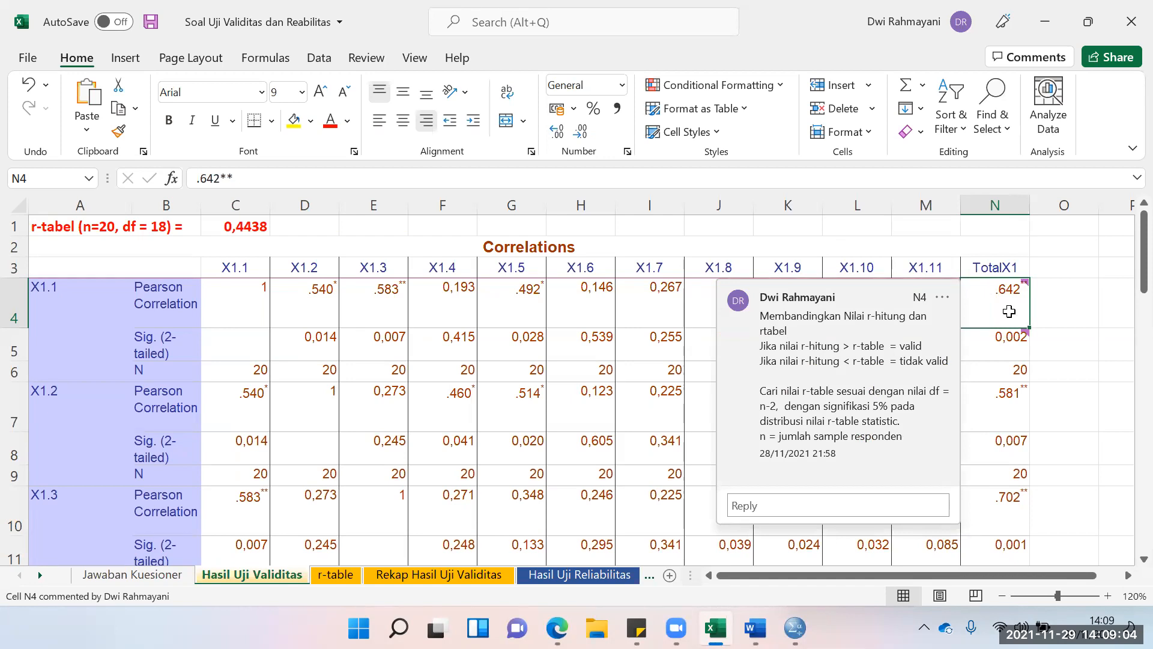
- Reread the r-table validity criteria in the comment on X1.1's correlation in cell N4
{"action": "left_click", "coordinate": [1053, 314]}
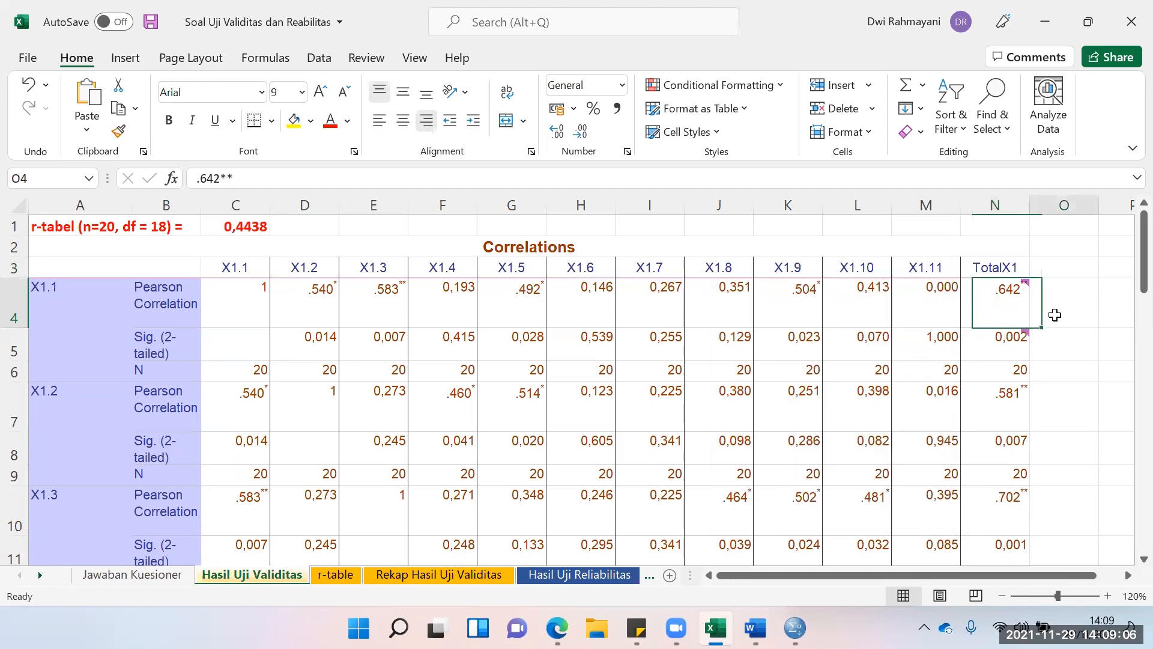
{"action": "left_click", "coordinate": [1015, 310]}
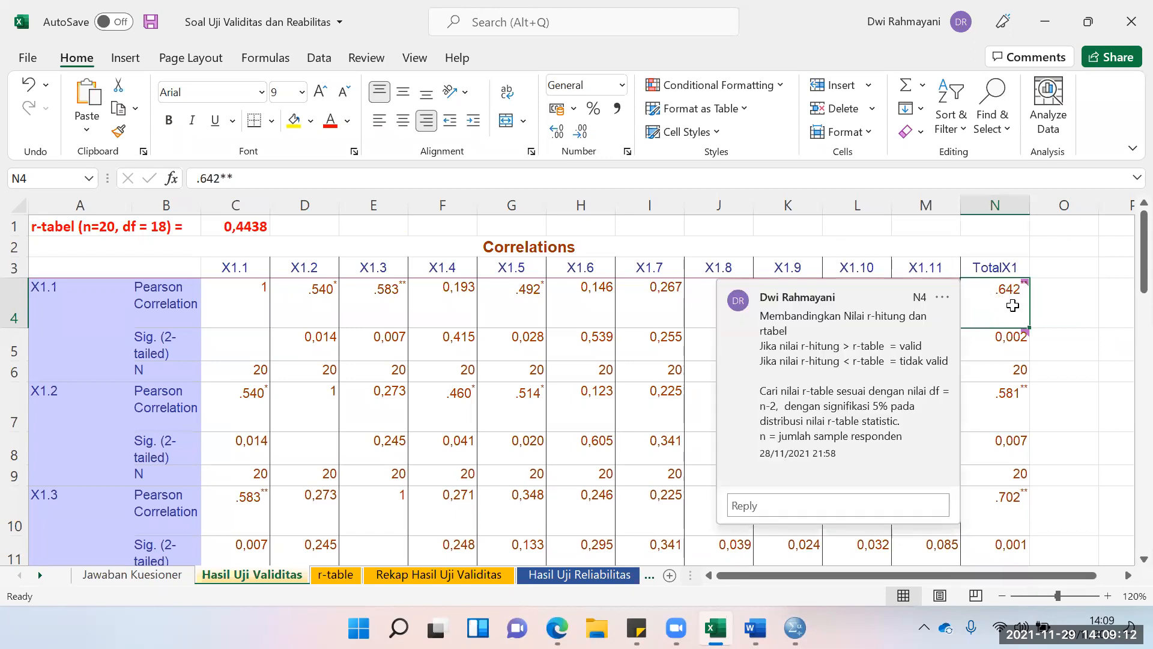
{"action": "left_click", "coordinate": [1048, 305]}
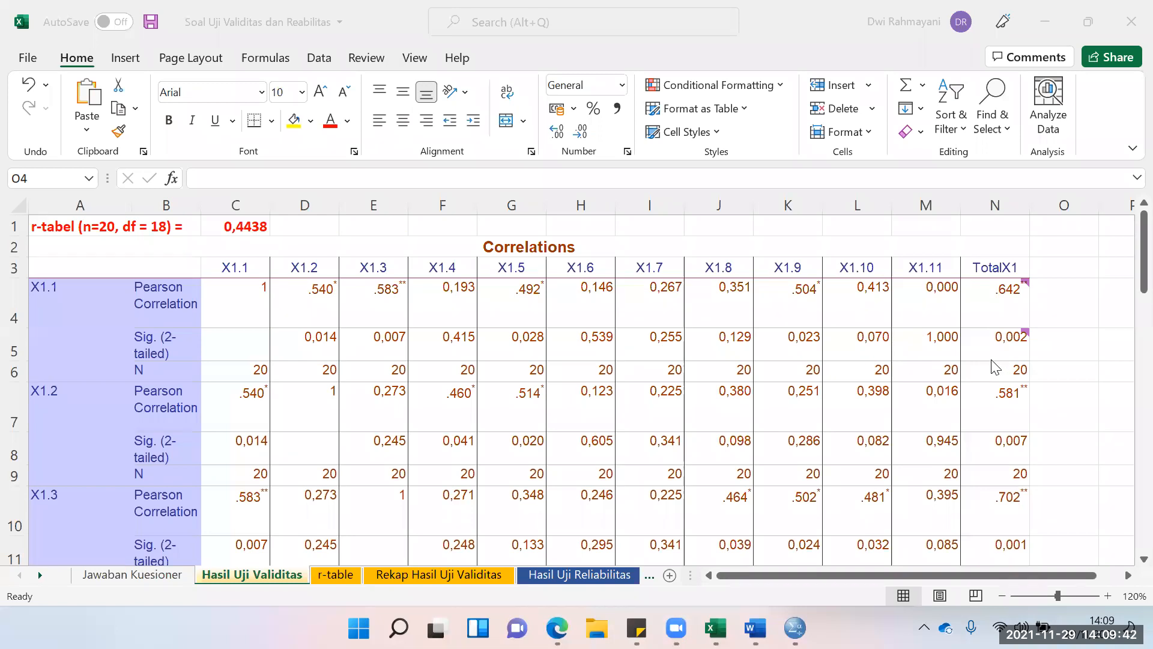
- Look through the whole correlation table from X1.1 down to the TotalX1 row and its significance footnotes
{"action": "scroll", "coordinate": [389, 407], "scroll_direction": "down", "scroll_amount": 1}
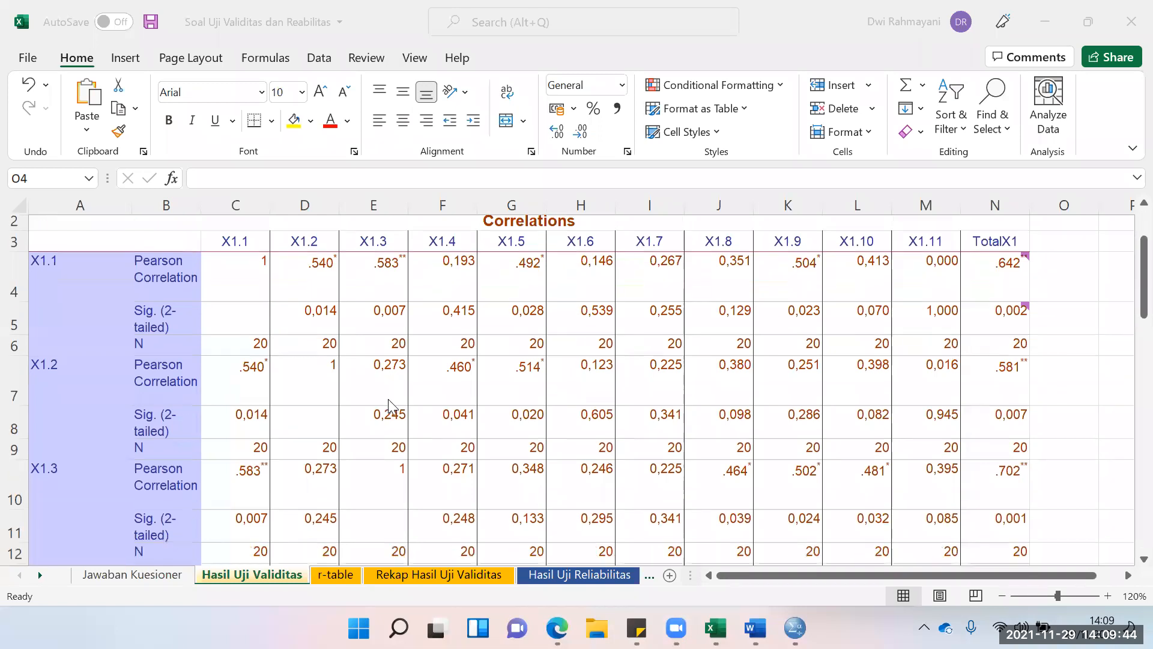
{"action": "scroll", "coordinate": [150, 420], "scroll_direction": "down", "scroll_amount": 5}
{"action": "scroll", "coordinate": [309, 360], "scroll_direction": "down", "scroll_amount": 1}
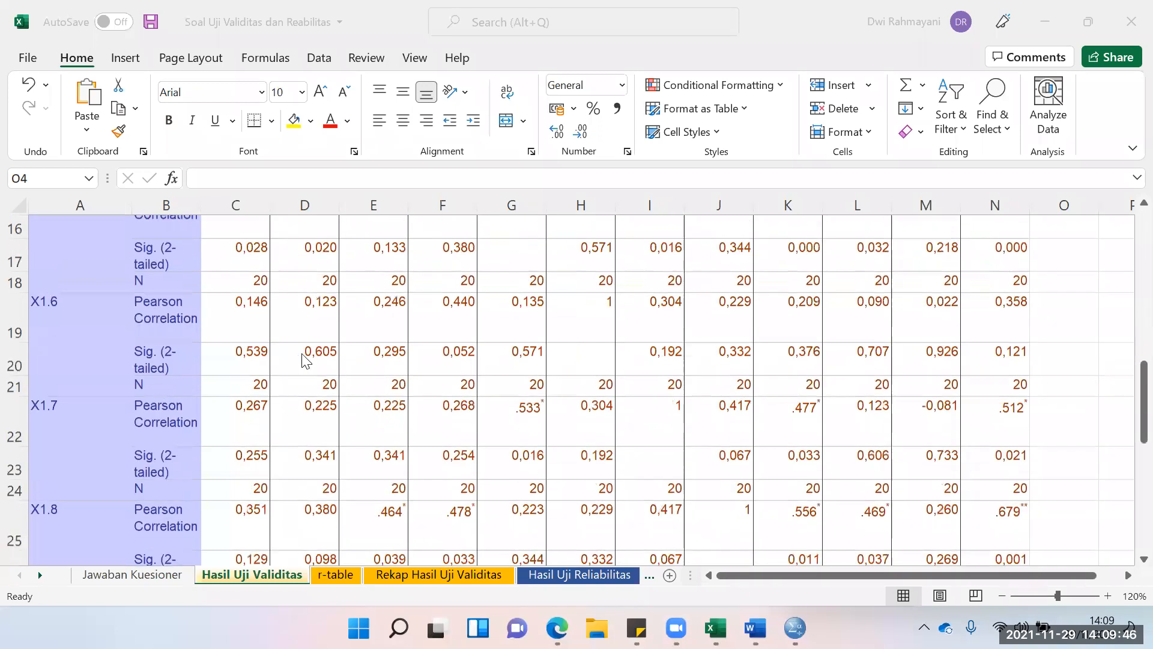
{"action": "scroll", "coordinate": [829, 391], "scroll_direction": "down", "scroll_amount": 6}
{"action": "scroll", "coordinate": [844, 394], "scroll_direction": "up", "scroll_amount": 5}
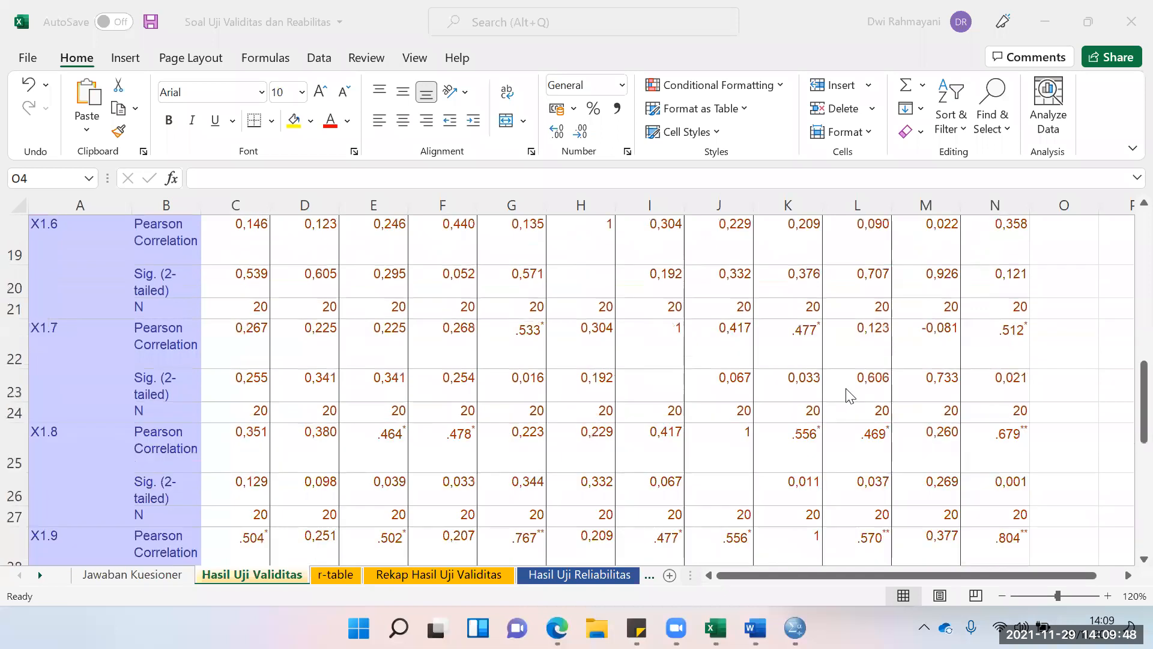
{"action": "scroll", "coordinate": [847, 396], "scroll_direction": "up", "scroll_amount": 6}
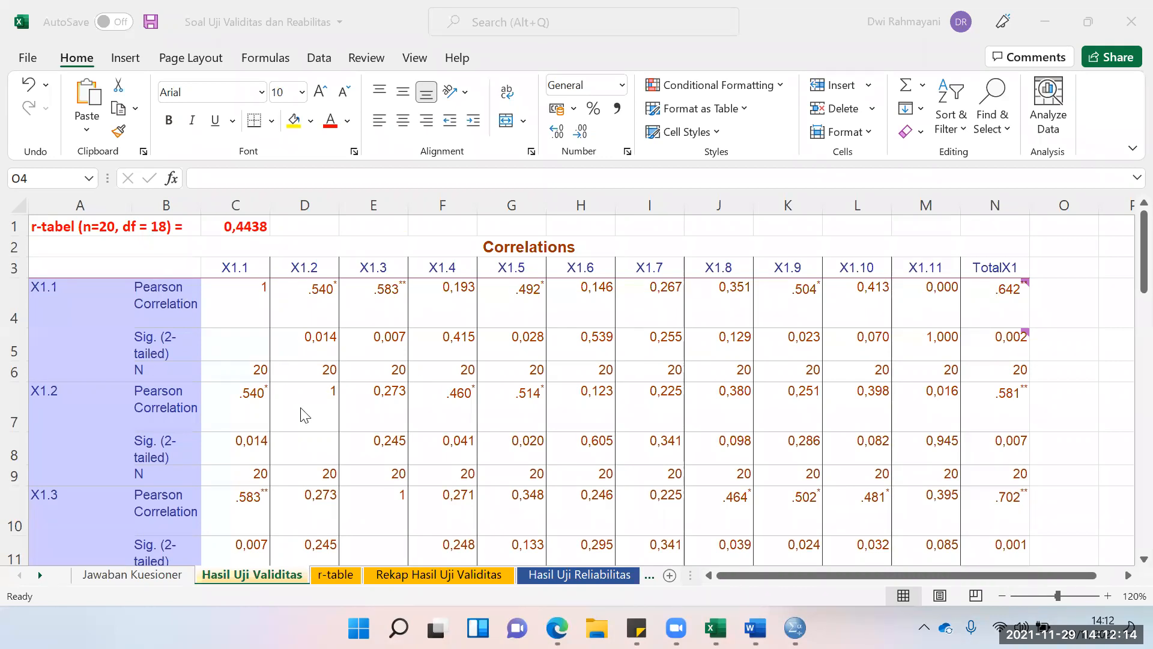
{"action": "scroll", "coordinate": [305, 414], "scroll_direction": "down", "scroll_amount": 7}
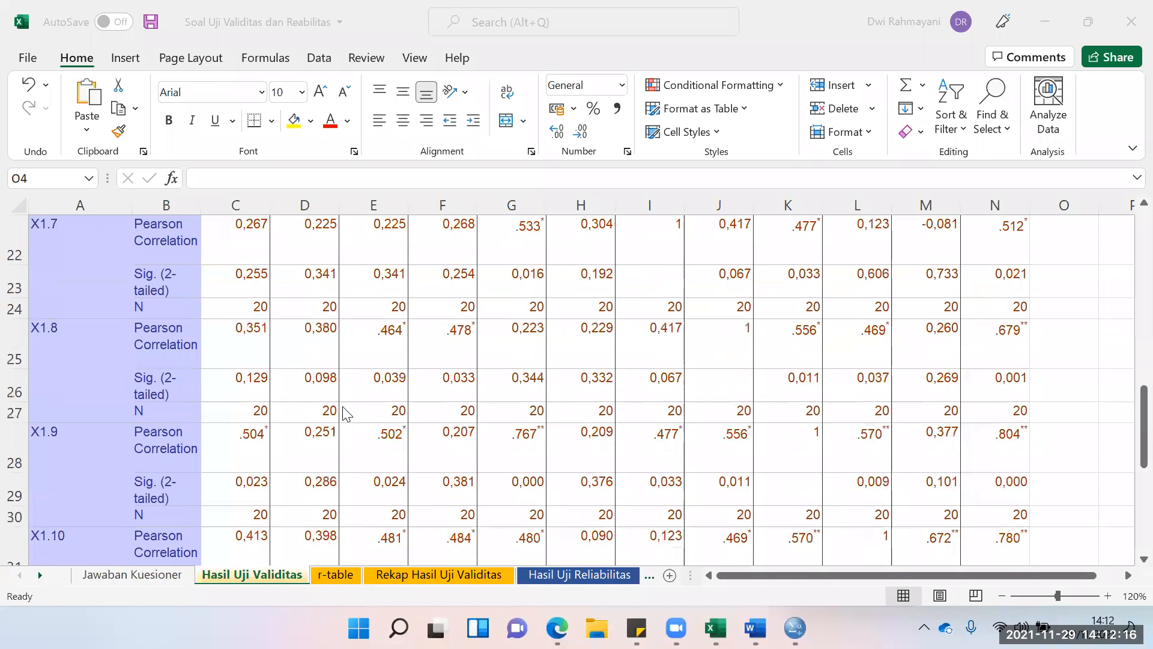
{"action": "scroll", "coordinate": [141, 563], "scroll_direction": "down", "scroll_amount": 3}
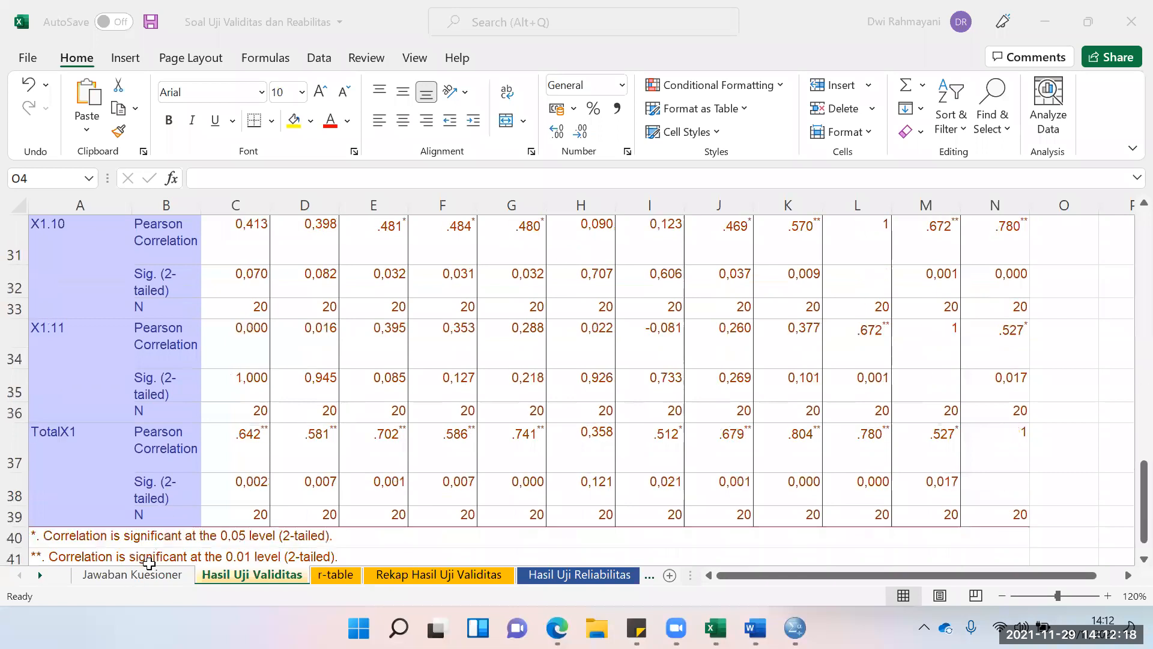
{"action": "scroll", "coordinate": [148, 560], "scroll_direction": "up", "scroll_amount": 10}
- Review the respondents' answers on the Jawaban Kuesioner sheet and return to the Hasil Uji Validitas sheet
{"action": "left_click", "coordinate": [147, 582]}
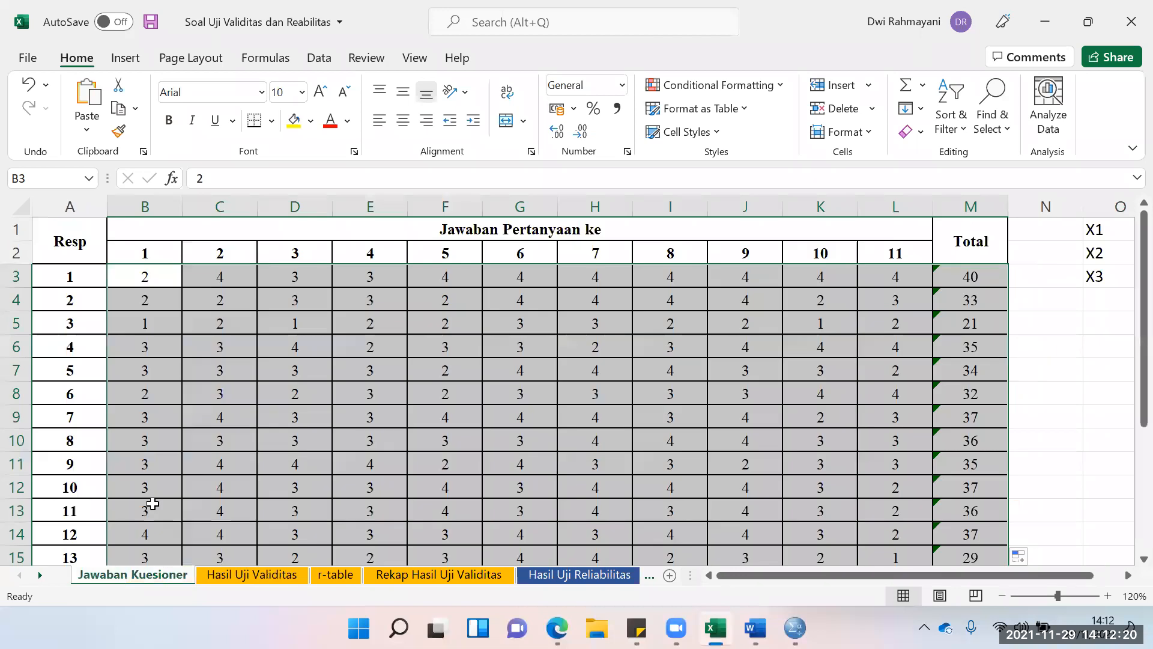
{"action": "scroll", "coordinate": [152, 504], "scroll_direction": "down", "scroll_amount": 7}
{"action": "scroll", "coordinate": [180, 541], "scroll_direction": "up", "scroll_amount": 1}
{"action": "left_click", "coordinate": [251, 575]}
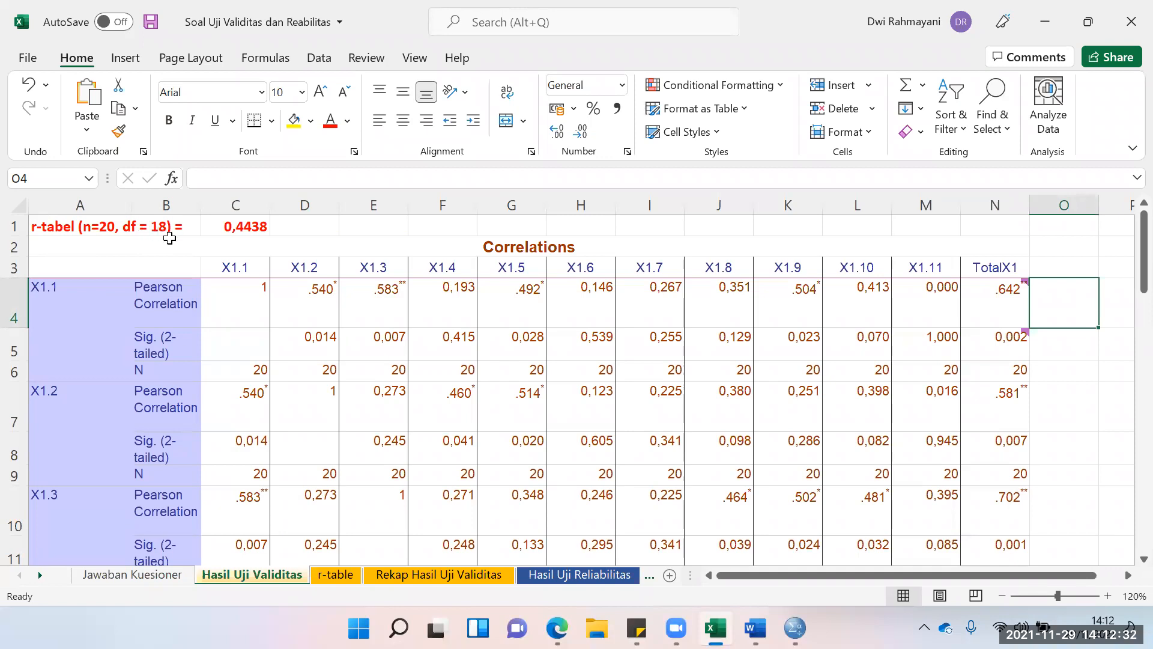
- Look up the r-table value for df 18 at the 0,05 level on the r-table sheet, and return to Hasil Uji Validitas
{"action": "left_click", "coordinate": [336, 571]}
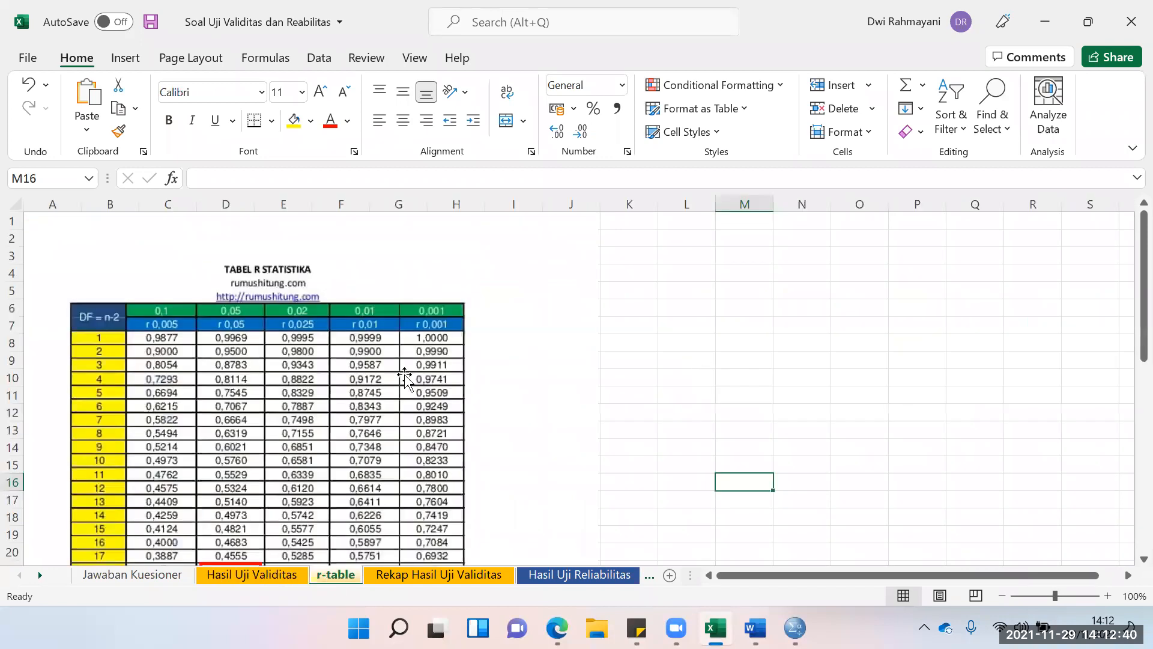
{"action": "scroll", "coordinate": [411, 272], "scroll_direction": "down", "scroll_amount": 3}
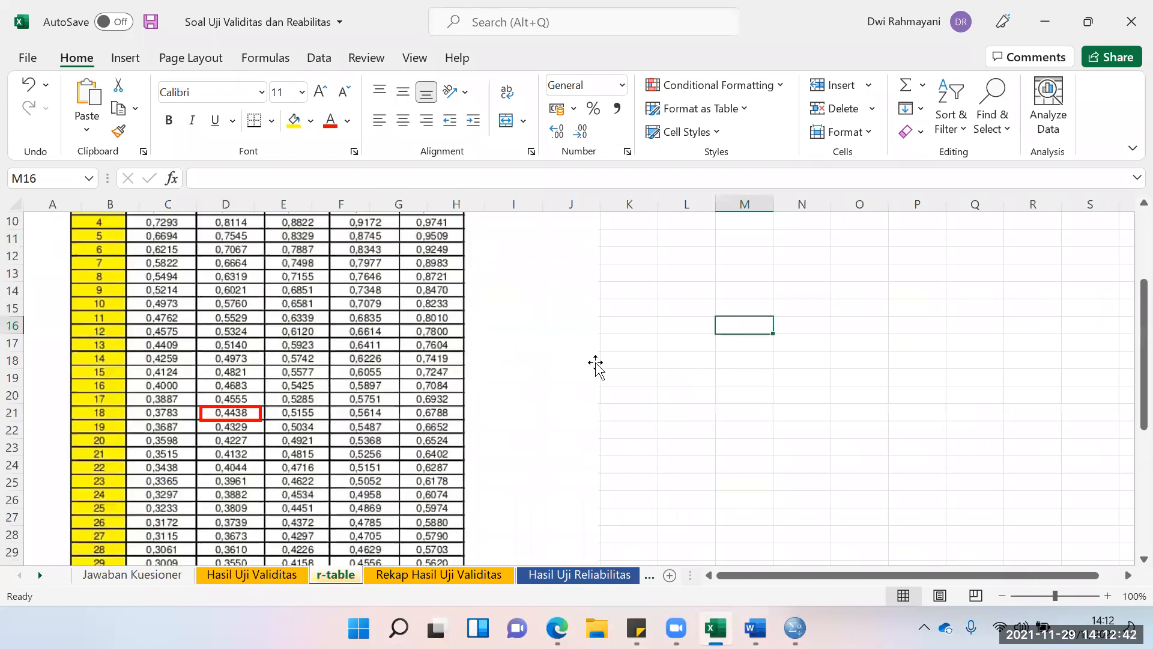
{"action": "scroll", "coordinate": [212, 270], "scroll_direction": "up", "scroll_amount": 2}
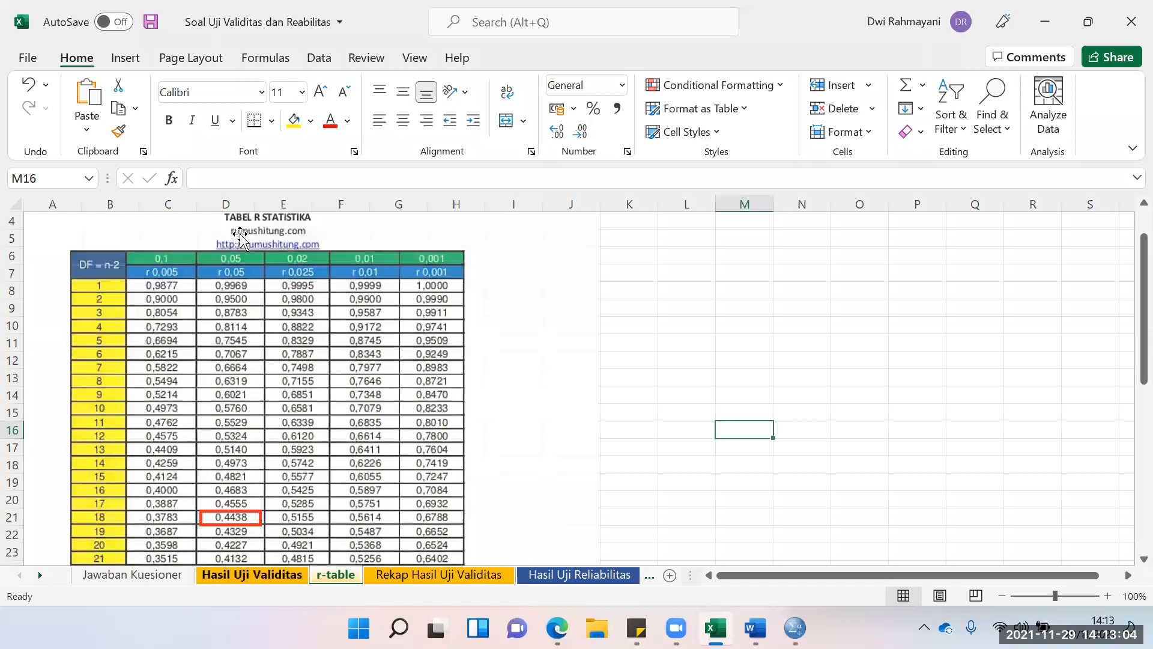
{"action": "key", "text": "ctrl+Page_Up"}
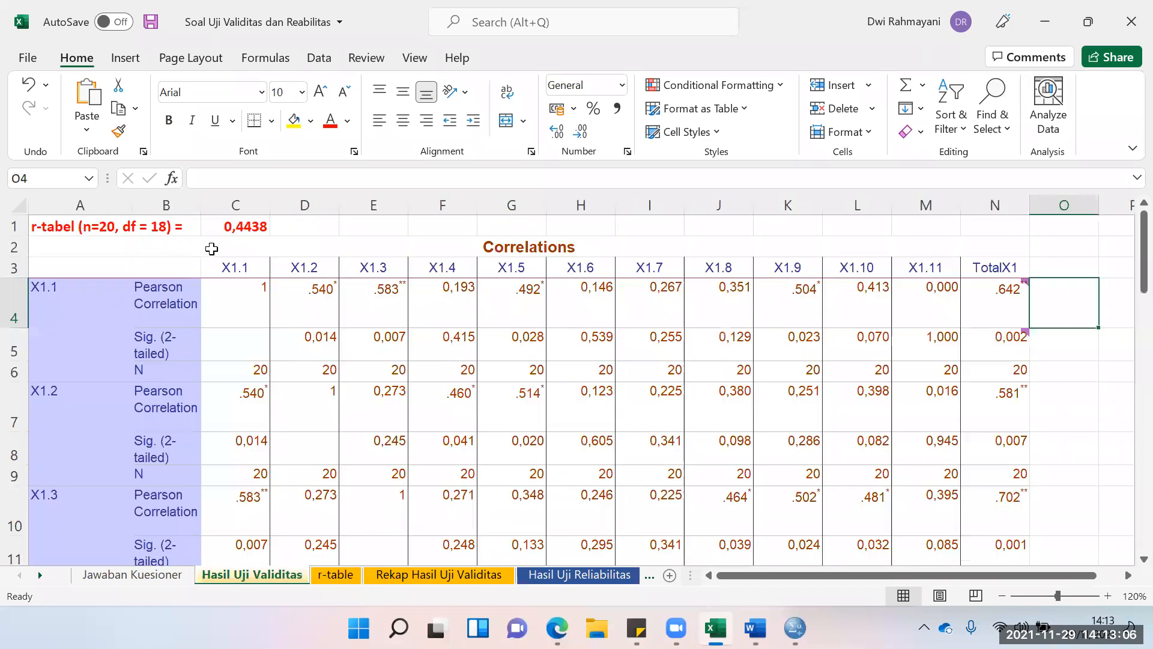
- Compare the r-table value in cell C1 with X1.1's Pearson correlation in N4 and its significance in row 5
{"action": "left_click", "coordinate": [235, 232]}
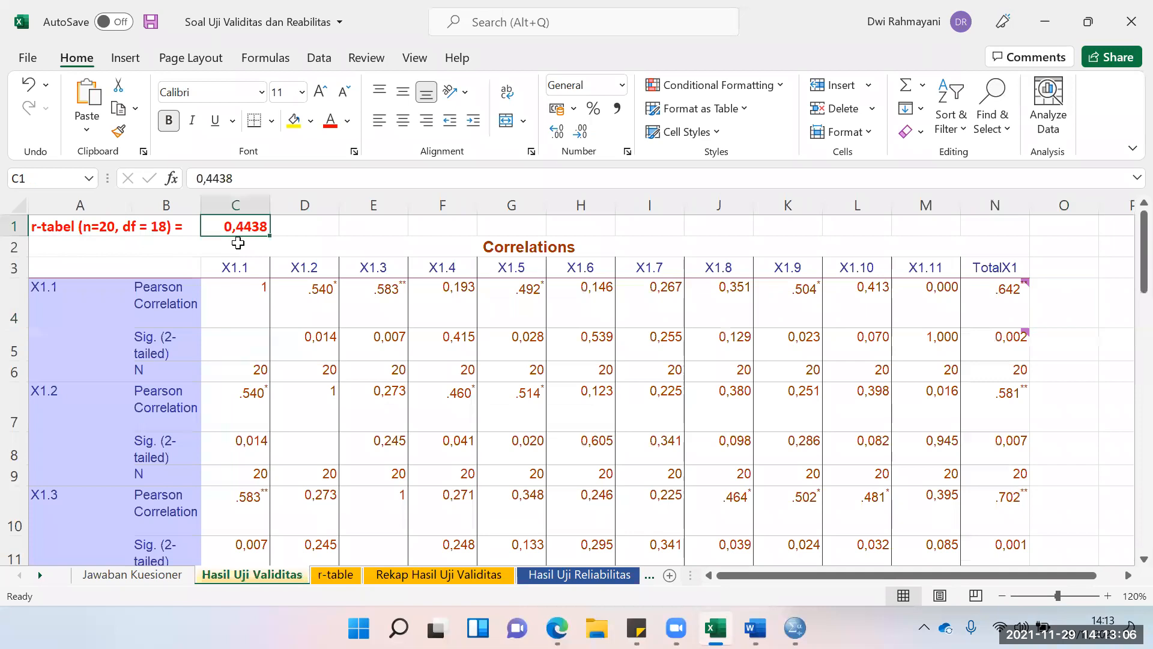
{"action": "left_click", "coordinate": [983, 292]}
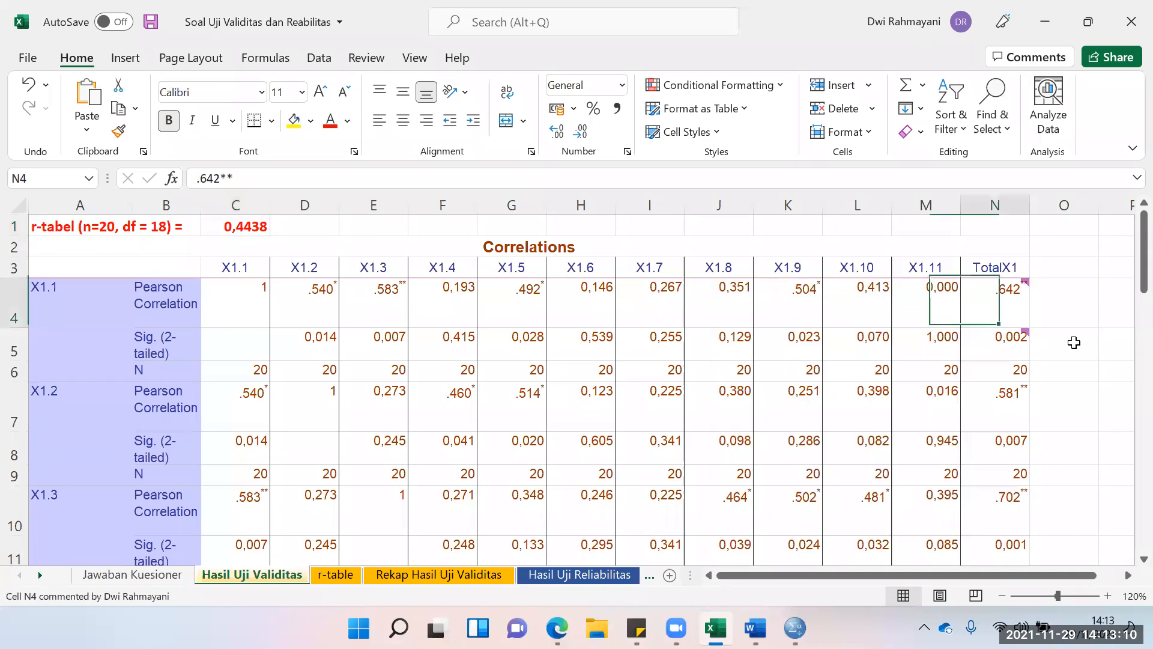
{"action": "left_click", "coordinate": [1081, 345]}
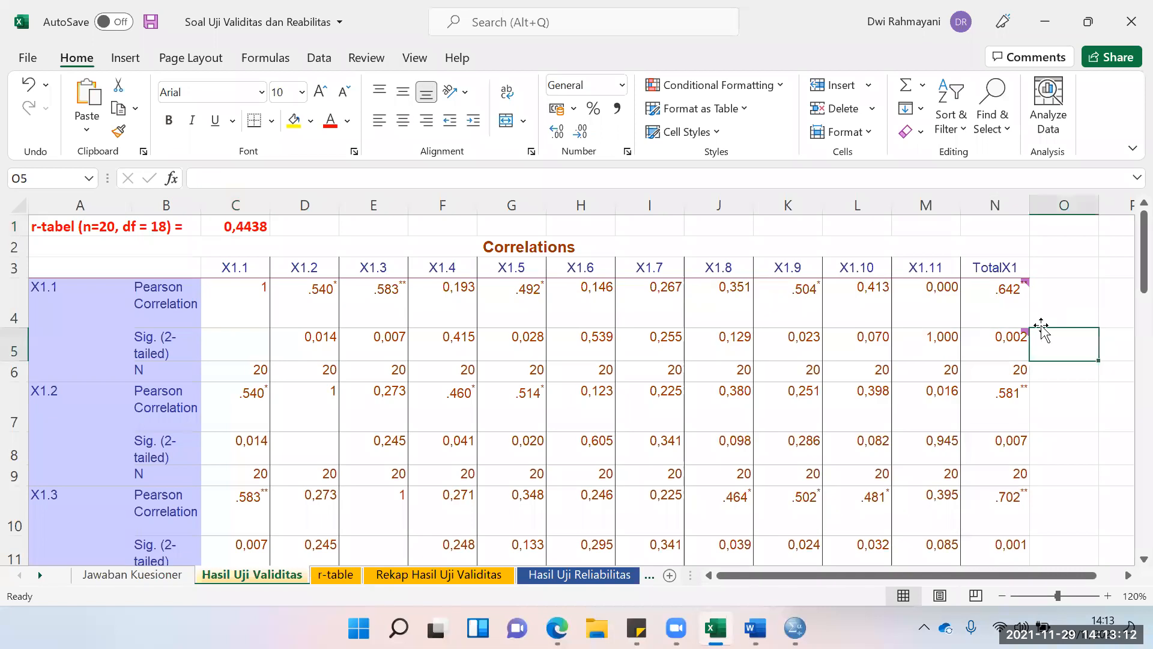
{"action": "key", "text": "Up"}
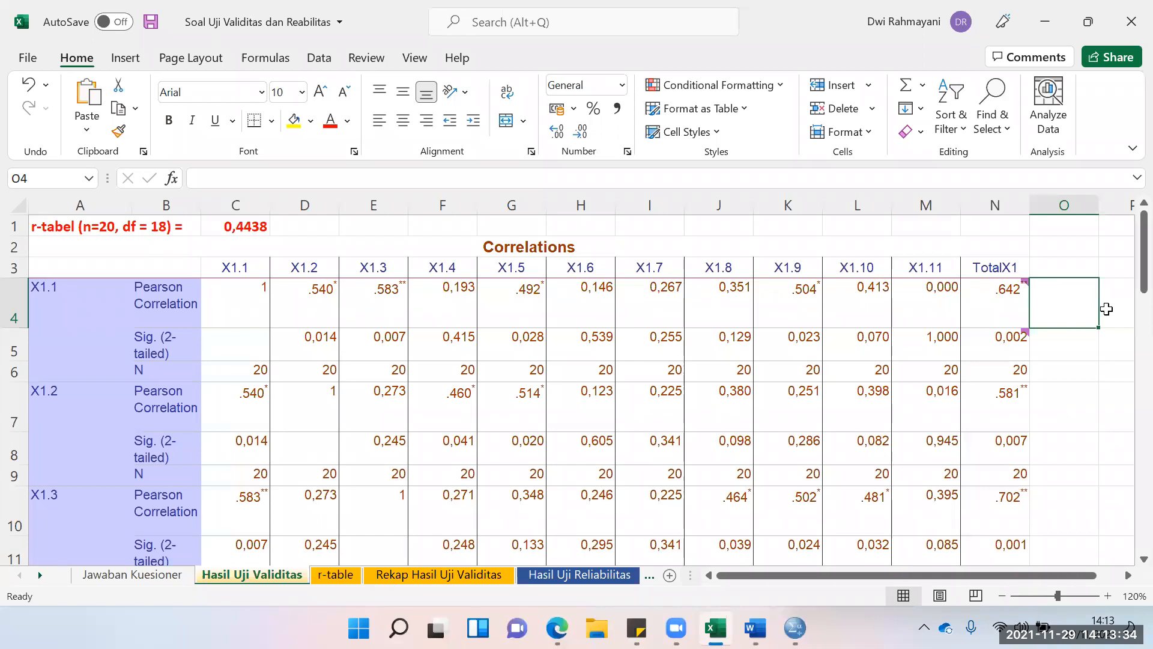
{"action": "left_click", "coordinate": [1083, 340]}
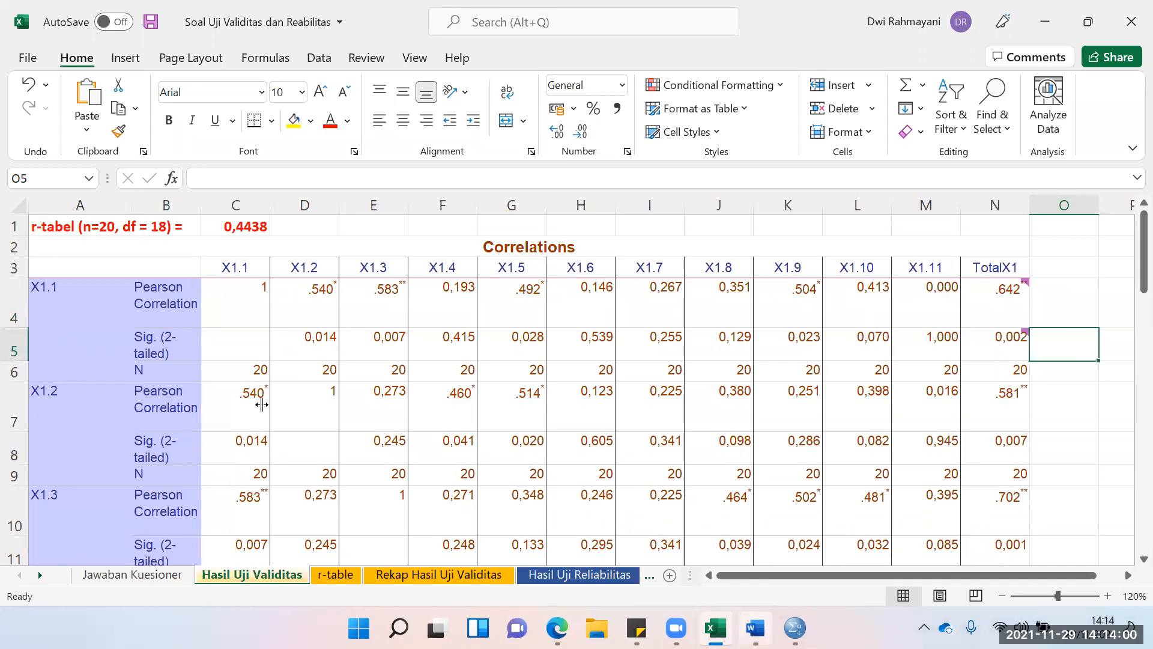
- Switch to Word to view the validity summary table, and return to Excel to read the criteria comments on cells N4 and N5
{"action": "key", "text": "alt+Tab"}
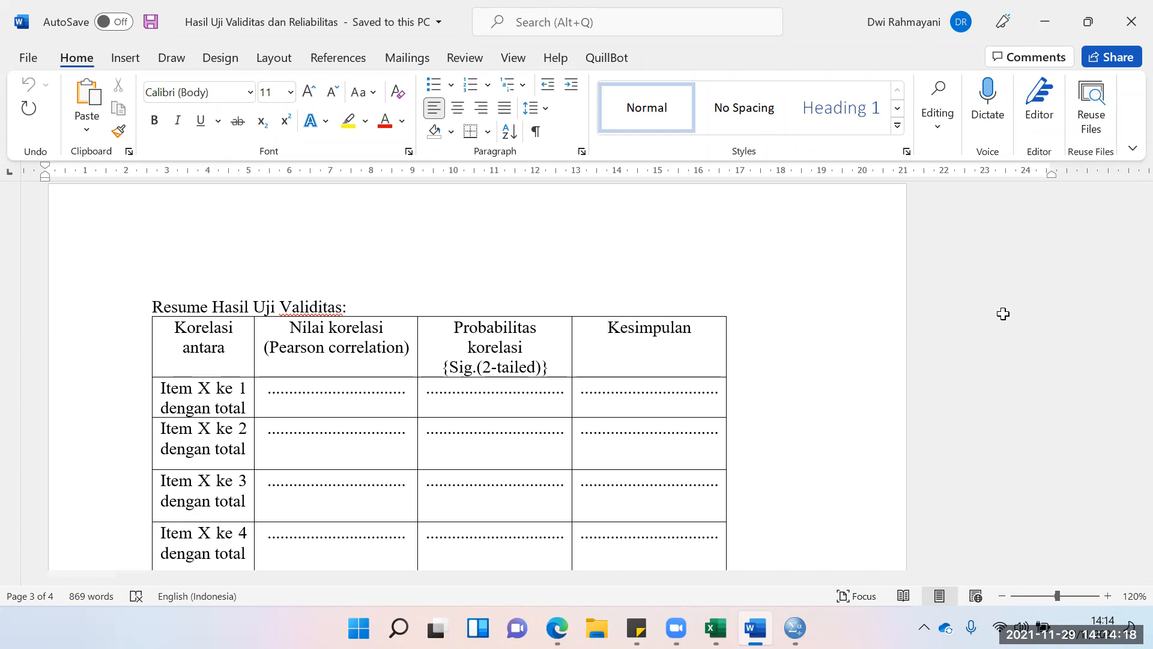
{"action": "key", "text": "alt+Tab"}
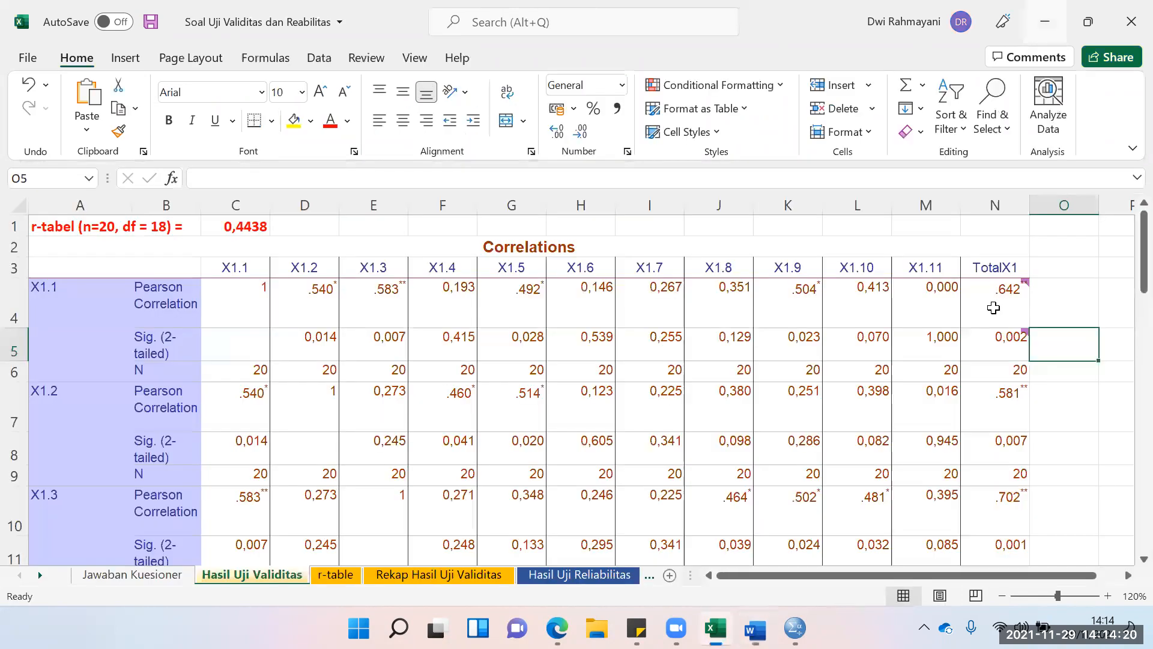
{"action": "left_click", "coordinate": [994, 308]}
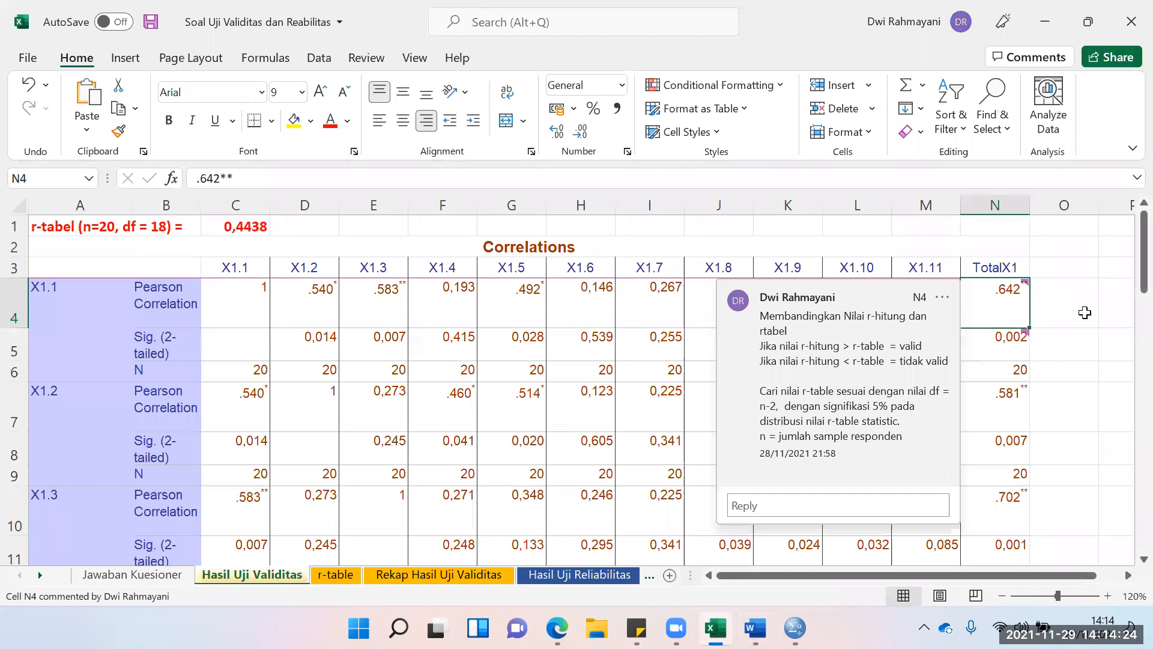
{"action": "key", "text": "Right"}
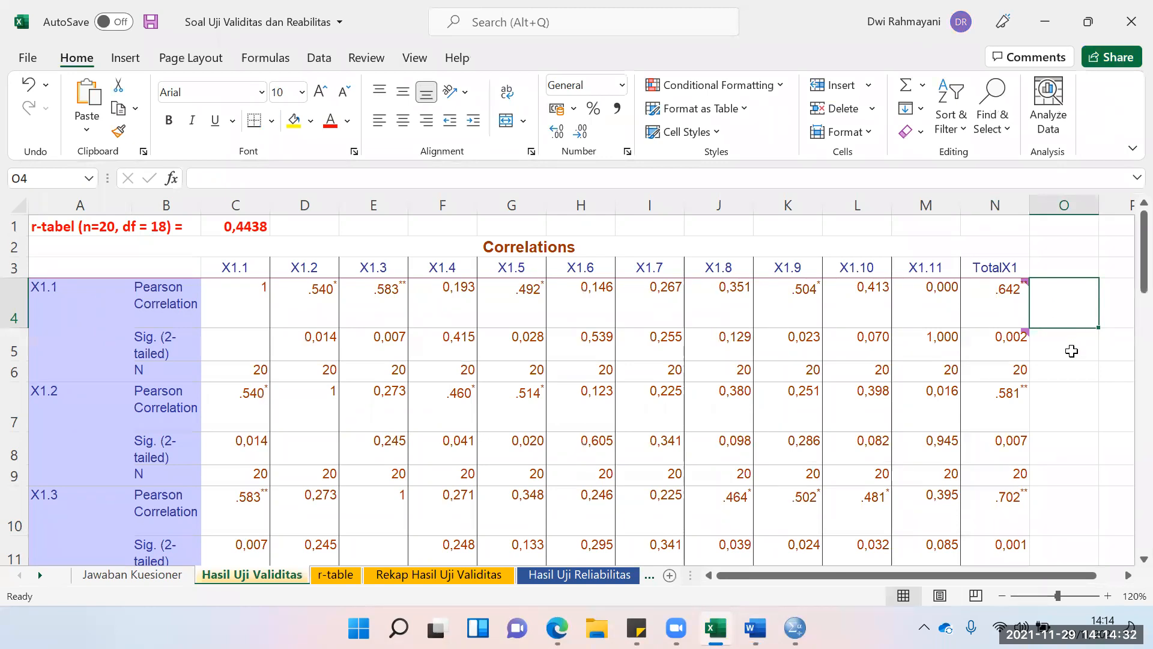
{"action": "key", "text": "Left"}
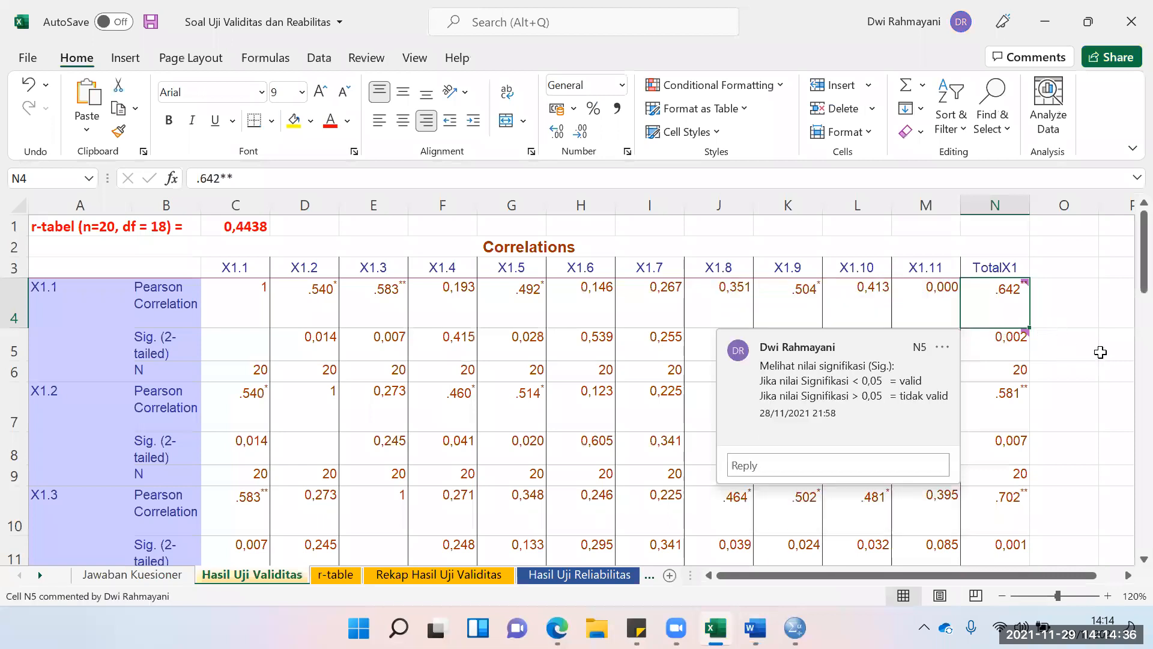
{"action": "key", "text": "Down"}
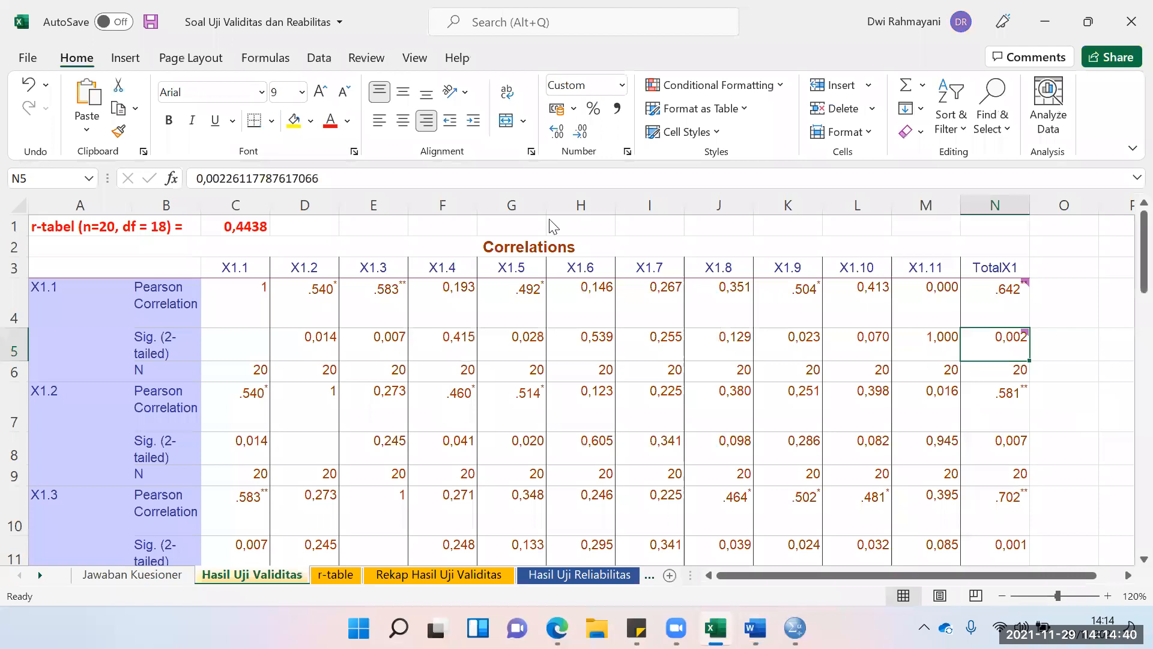
- Examine X1.2's Pearson correlation with TotalX1 in cell N7
{"action": "left_click", "coordinate": [1064, 406]}
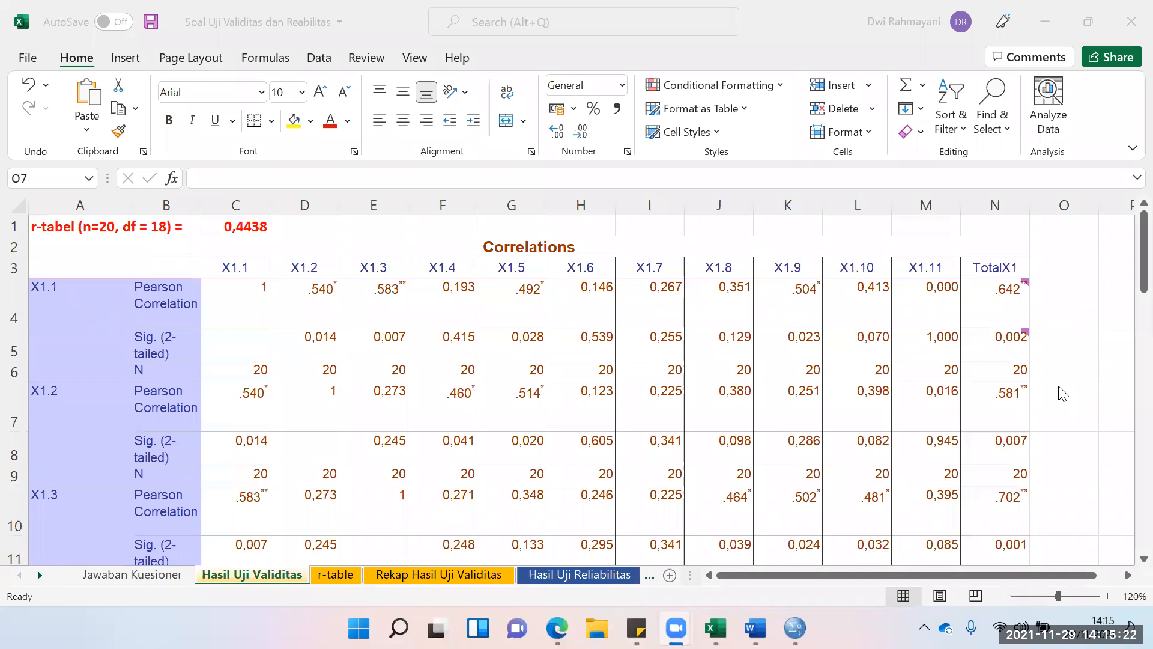
{"action": "left_click", "coordinate": [1052, 402]}
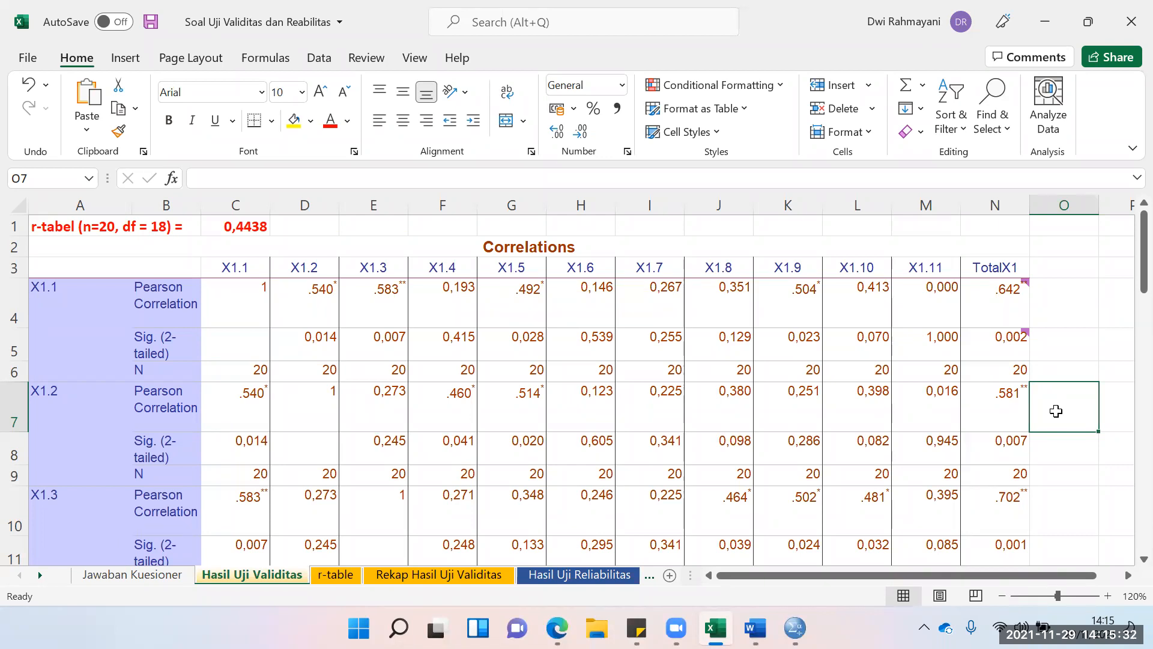
{"action": "key", "text": "Left"}
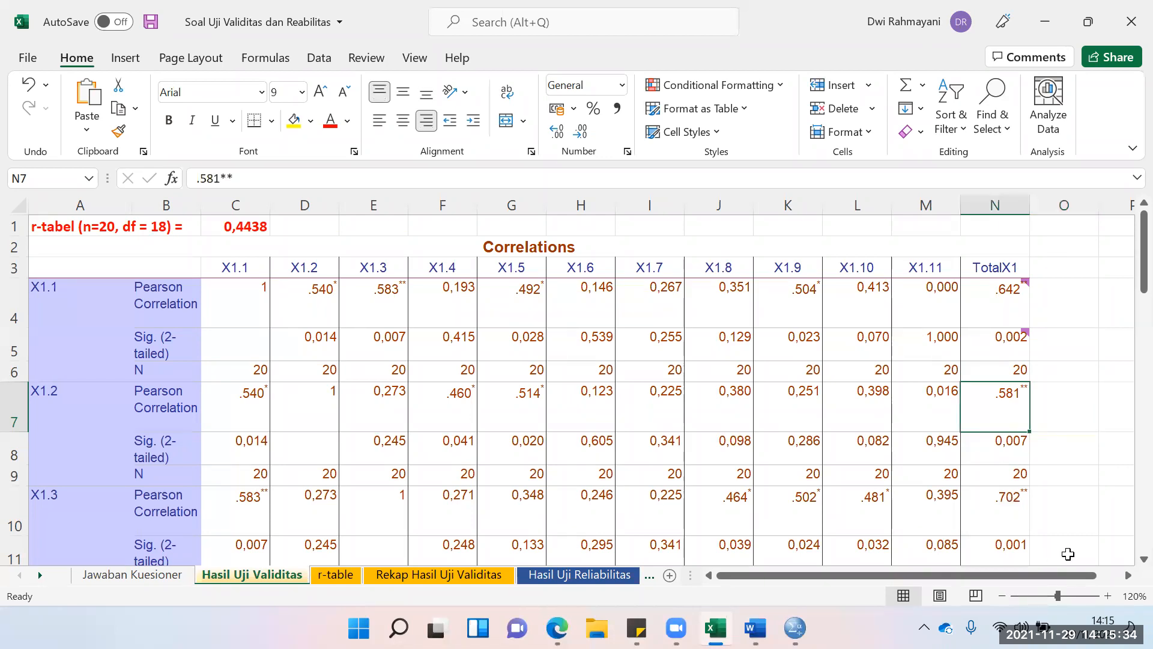
{"action": "left_click", "coordinate": [1108, 595]}
{"action": "left_click", "coordinate": [1108, 595]}
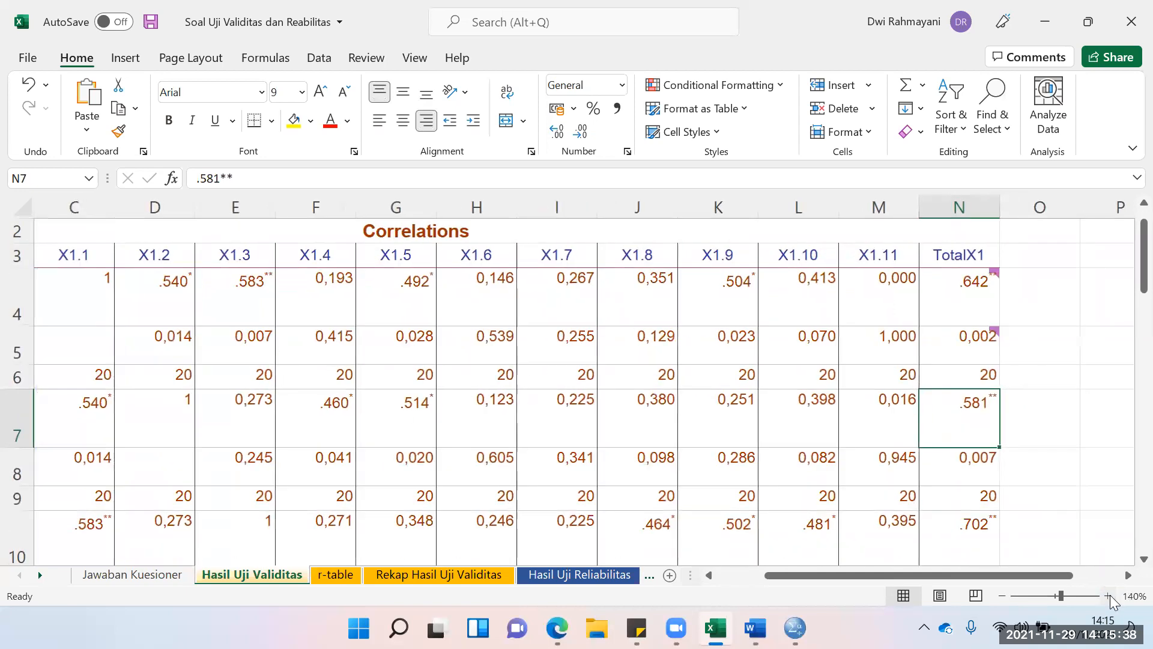
{"action": "left_click", "coordinate": [1002, 595]}
{"action": "left_click", "coordinate": [998, 598]}
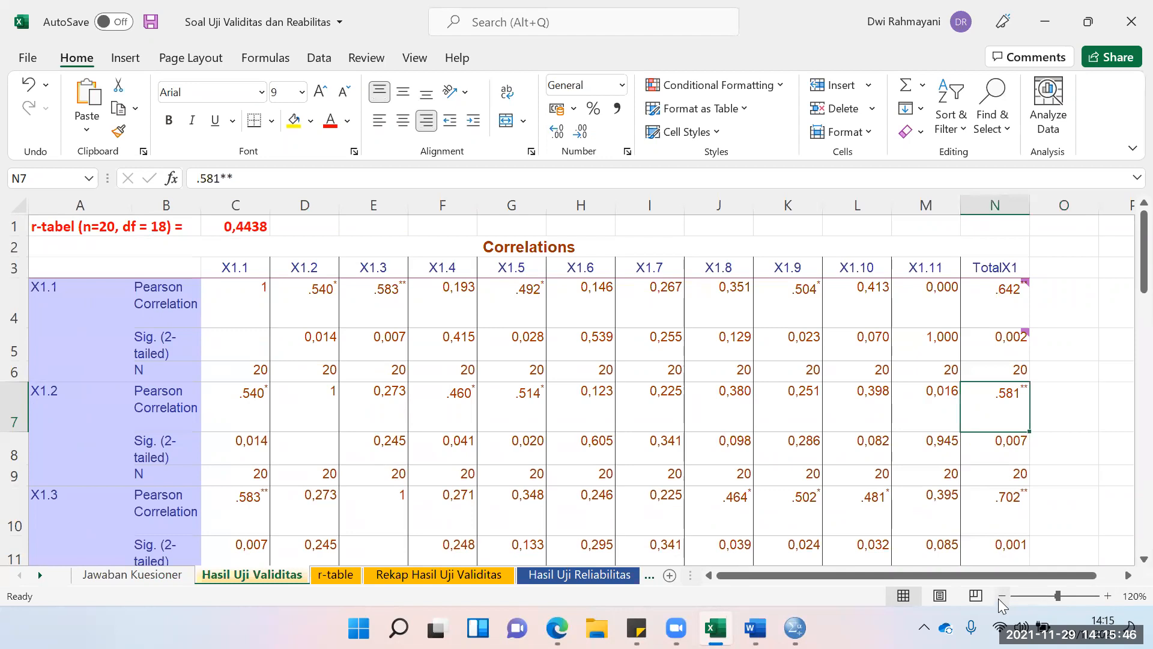
- Examine X1.2's significance value in cell N8 and X1.3's Pearson correlation with TotalX1 in N10
{"action": "key", "text": "Down"}
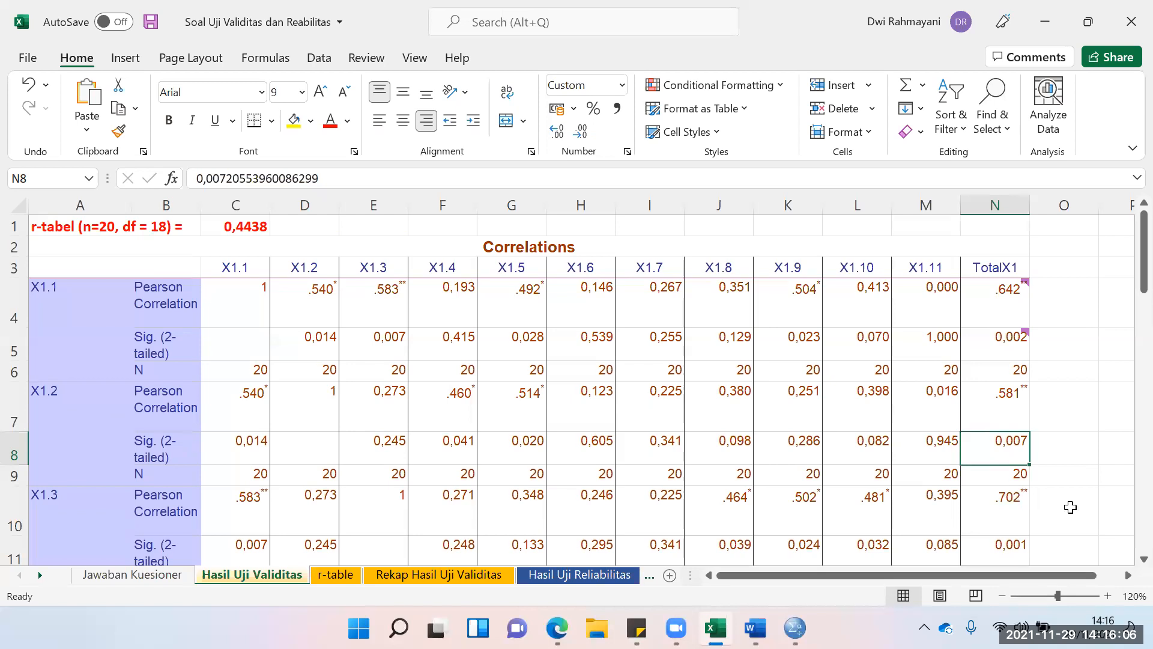
{"action": "key", "text": "Down"}
{"action": "key", "text": "Down"}
{"action": "scroll", "coordinate": [1071, 507], "scroll_direction": "down", "scroll_amount": 1}
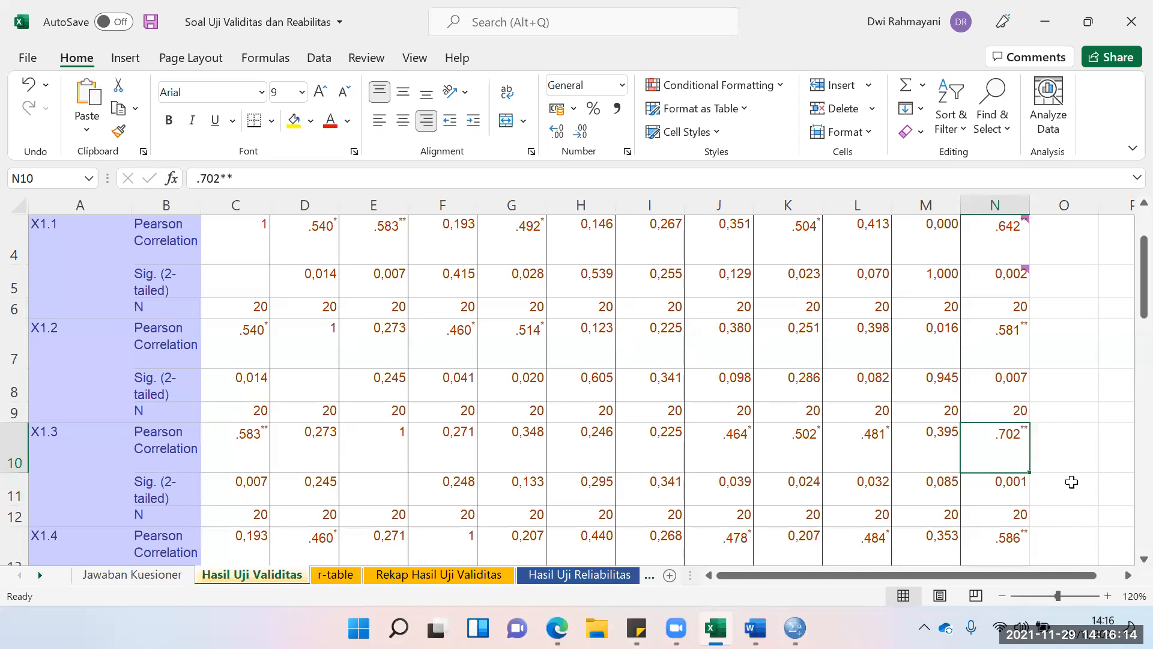
{"action": "left_click", "coordinate": [572, 358]}
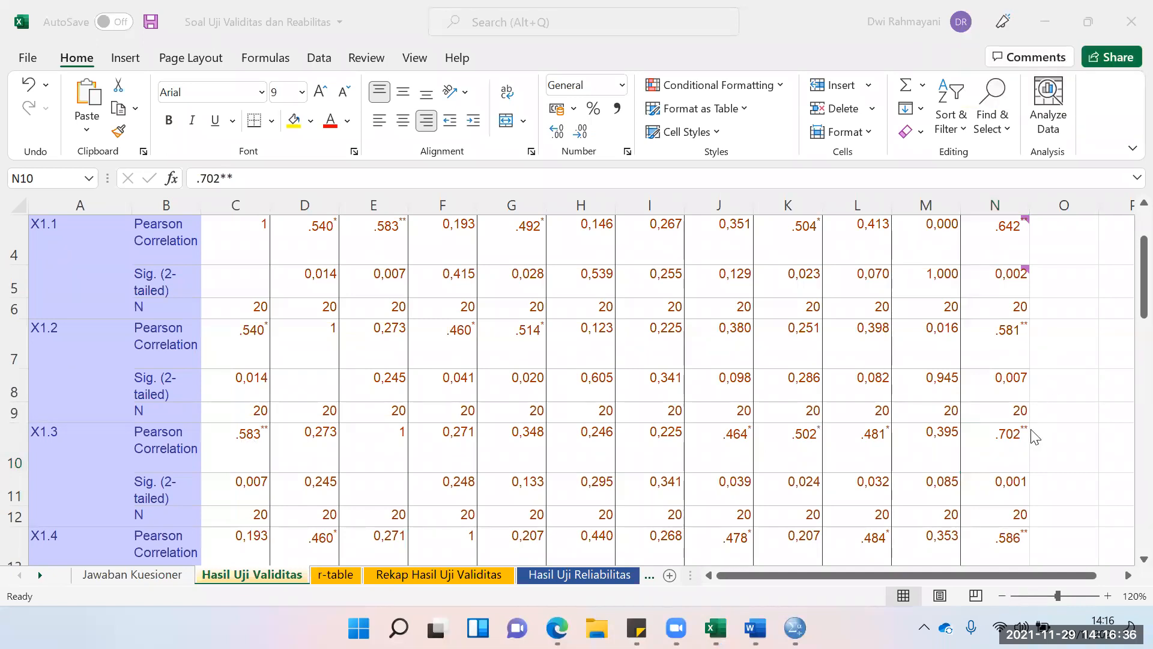
{"action": "left_click", "coordinate": [1081, 459]}
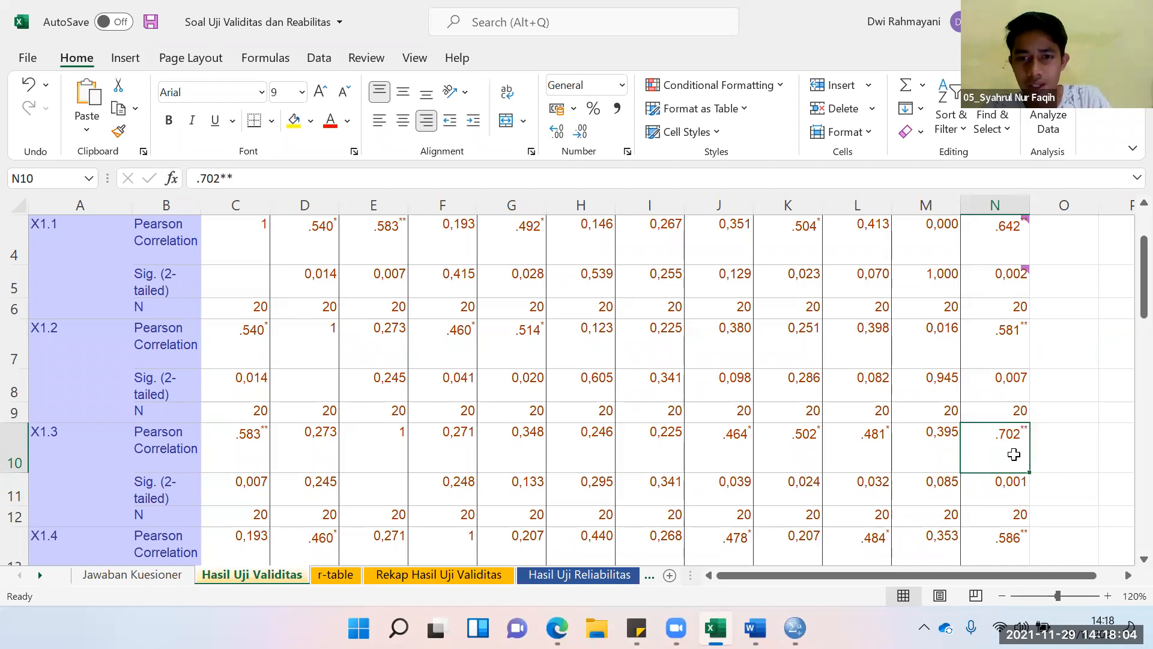
- Compare the r-table value in cell C1 with X1.3's Pearson correlation with TotalX1 in cell N10
{"action": "scroll", "coordinate": [1014, 454], "scroll_direction": "up", "scroll_amount": 1}
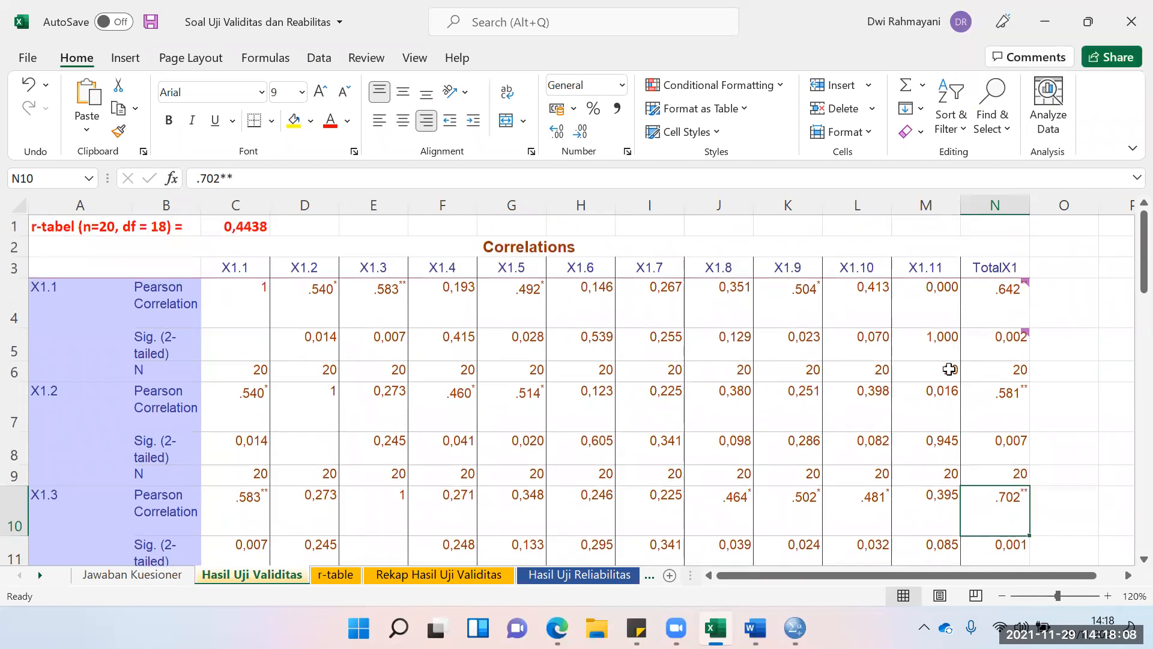
{"action": "scroll", "coordinate": [949, 368], "scroll_direction": "down", "scroll_amount": 2}
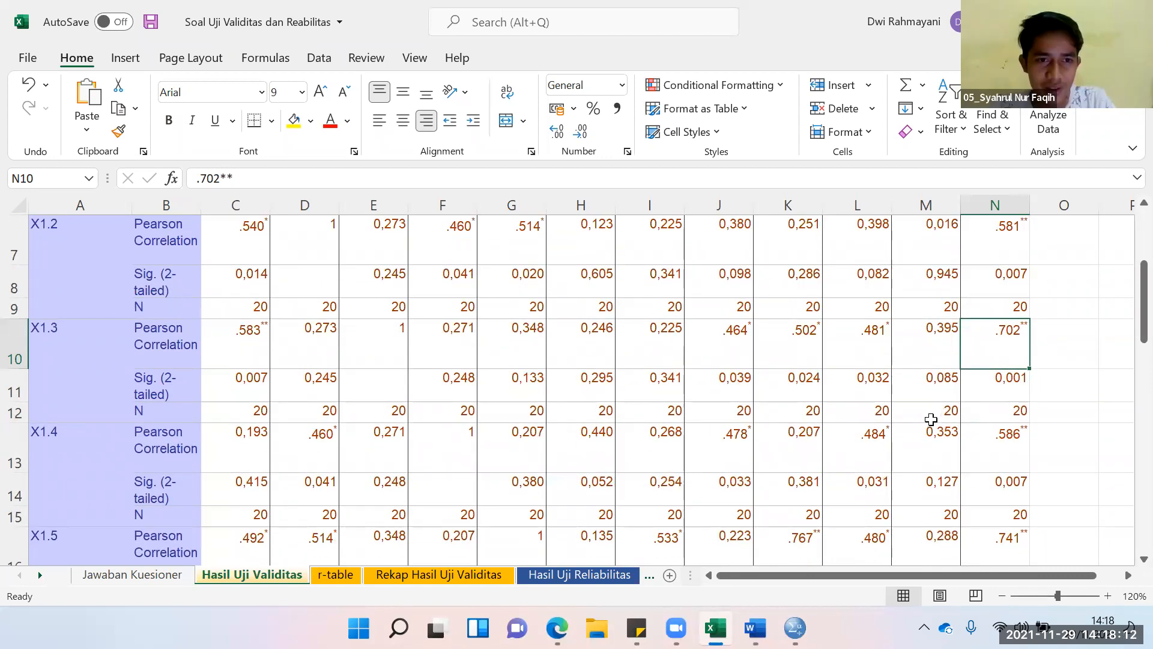
{"action": "scroll", "coordinate": [931, 419], "scroll_direction": "up", "scroll_amount": 2}
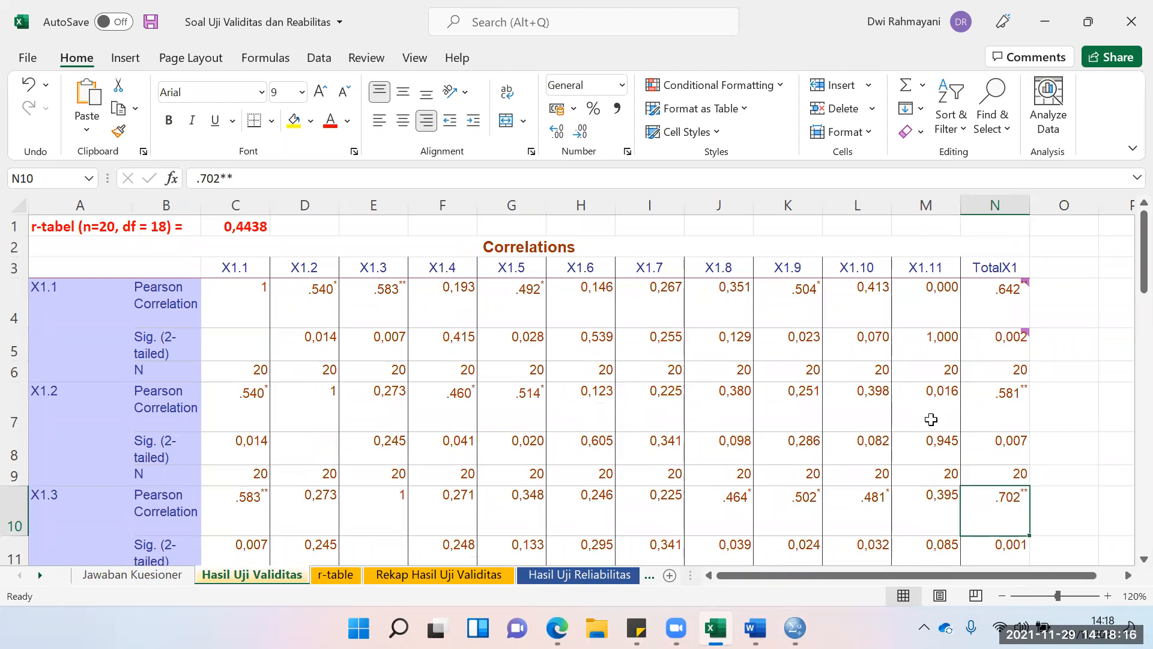
{"action": "scroll", "coordinate": [931, 419], "scroll_direction": "down", "scroll_amount": 1}
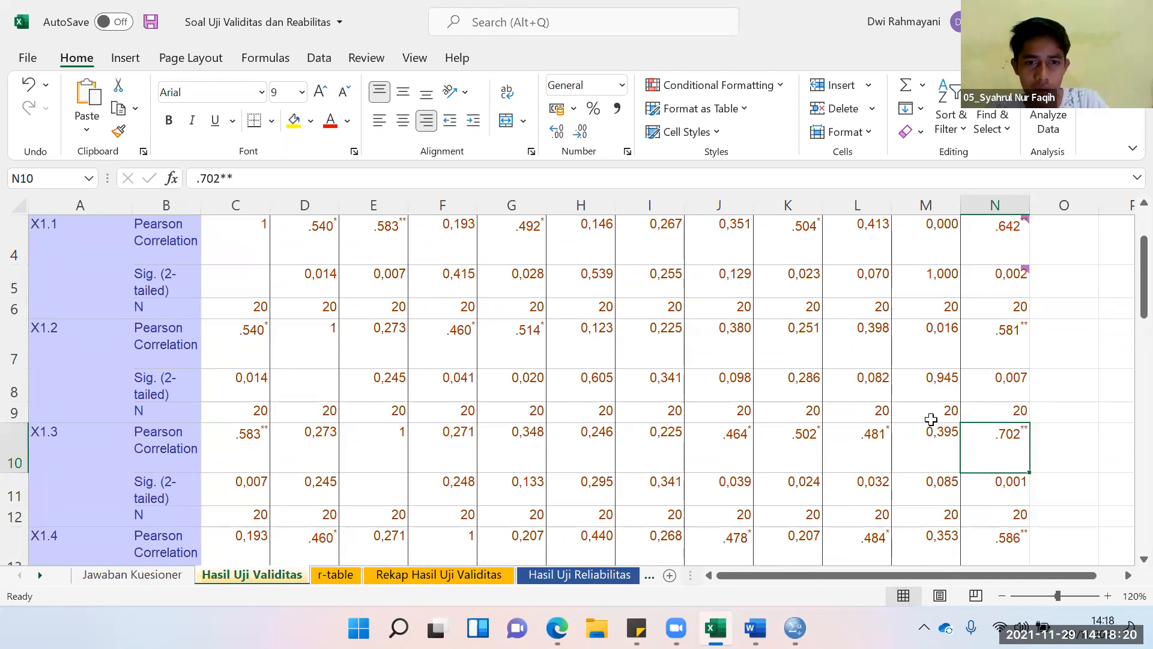
{"action": "scroll", "coordinate": [931, 419], "scroll_direction": "up", "scroll_amount": 1}
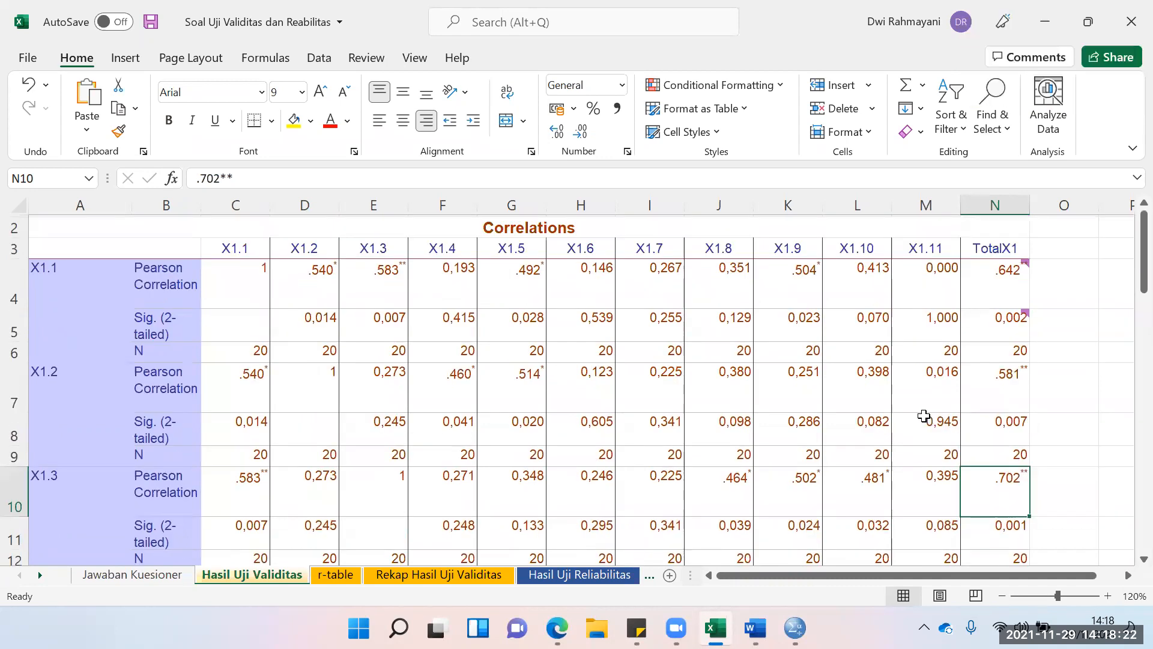
{"action": "left_click", "coordinate": [236, 226]}
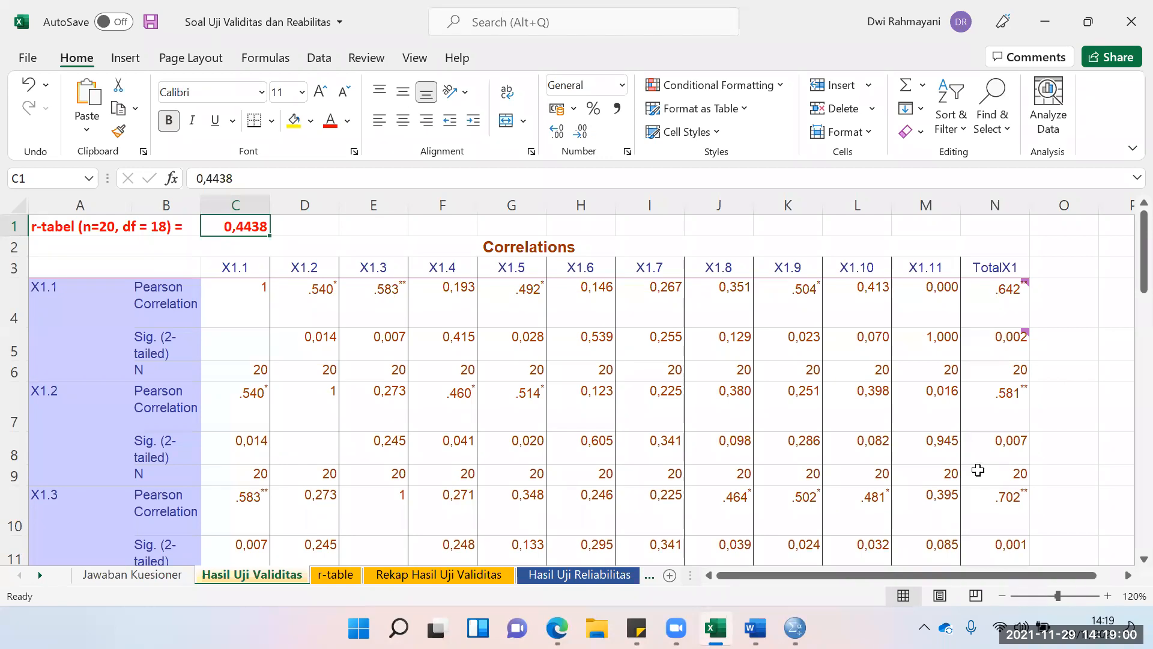
{"action": "scroll", "coordinate": [789, 402], "scroll_direction": "down", "scroll_amount": 1}
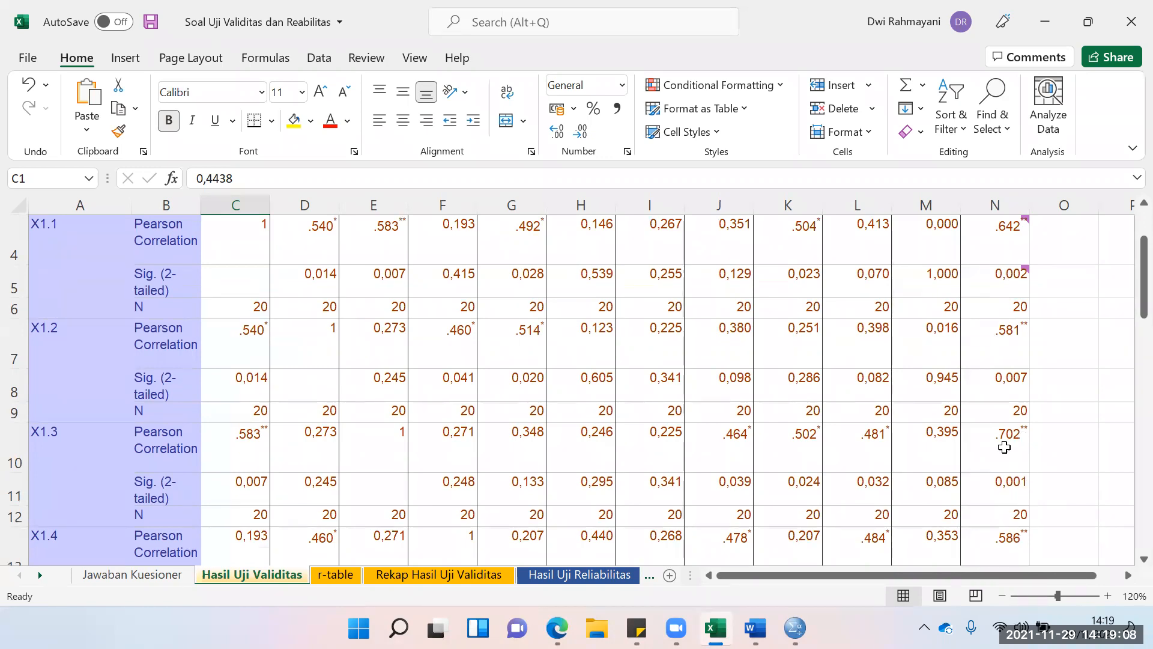
{"action": "left_click", "coordinate": [1003, 448]}
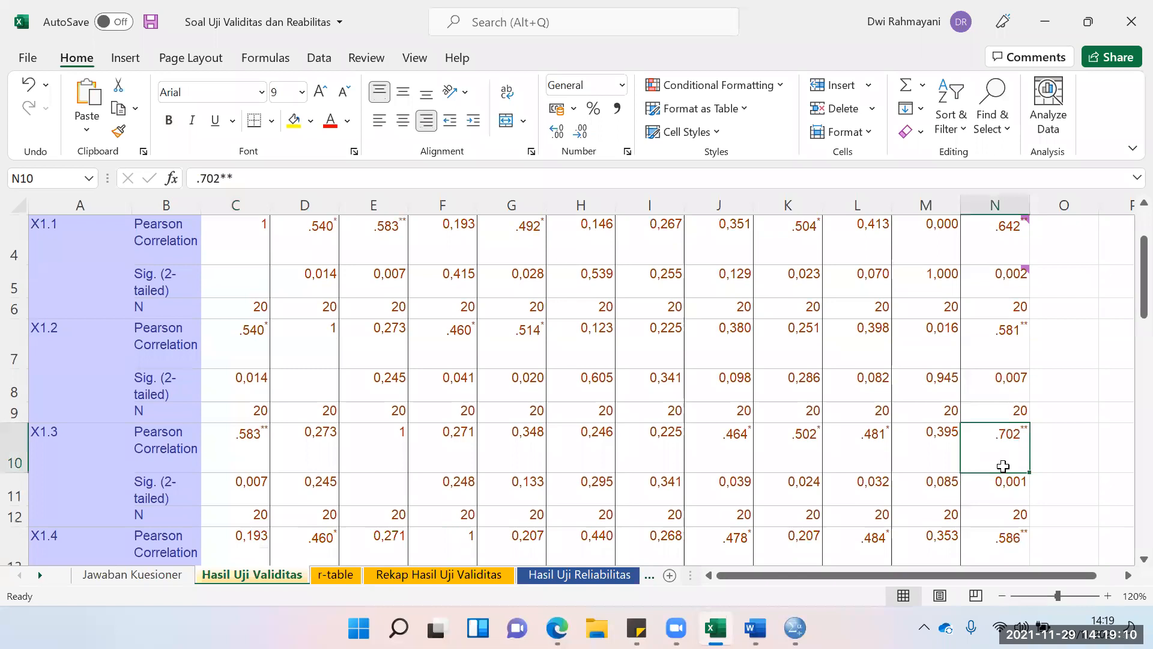
- Check X1.3's significance value in cell N11 against the significance criteria in the comment on cell N5
{"action": "key", "text": "Down"}
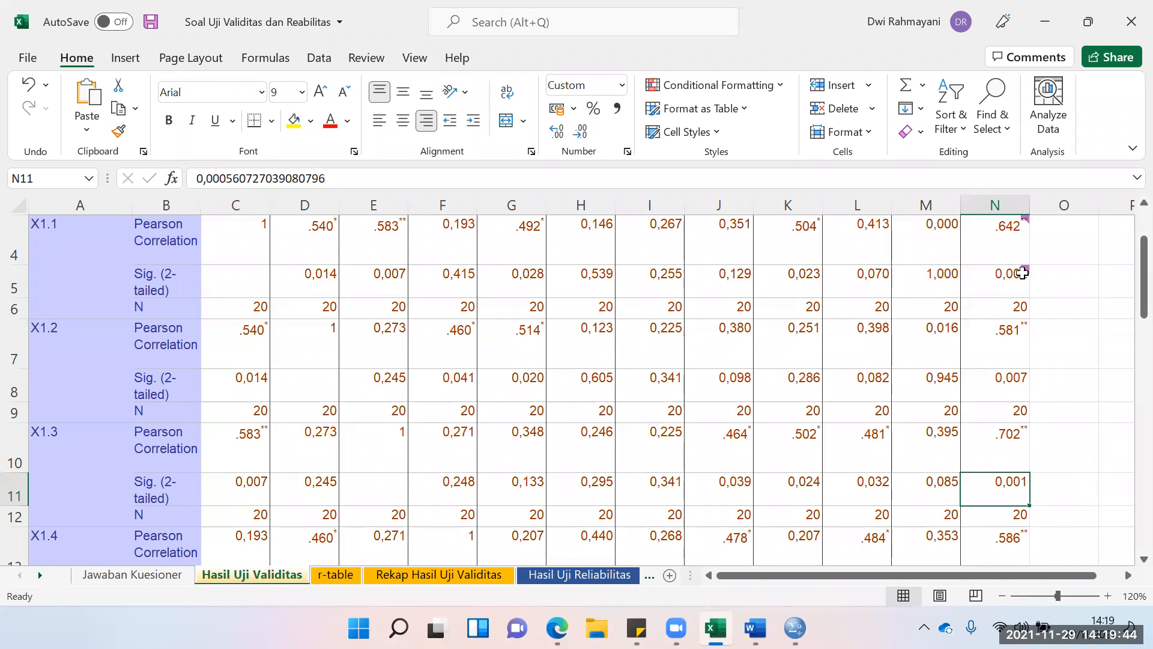
{"action": "left_click", "coordinate": [999, 284]}
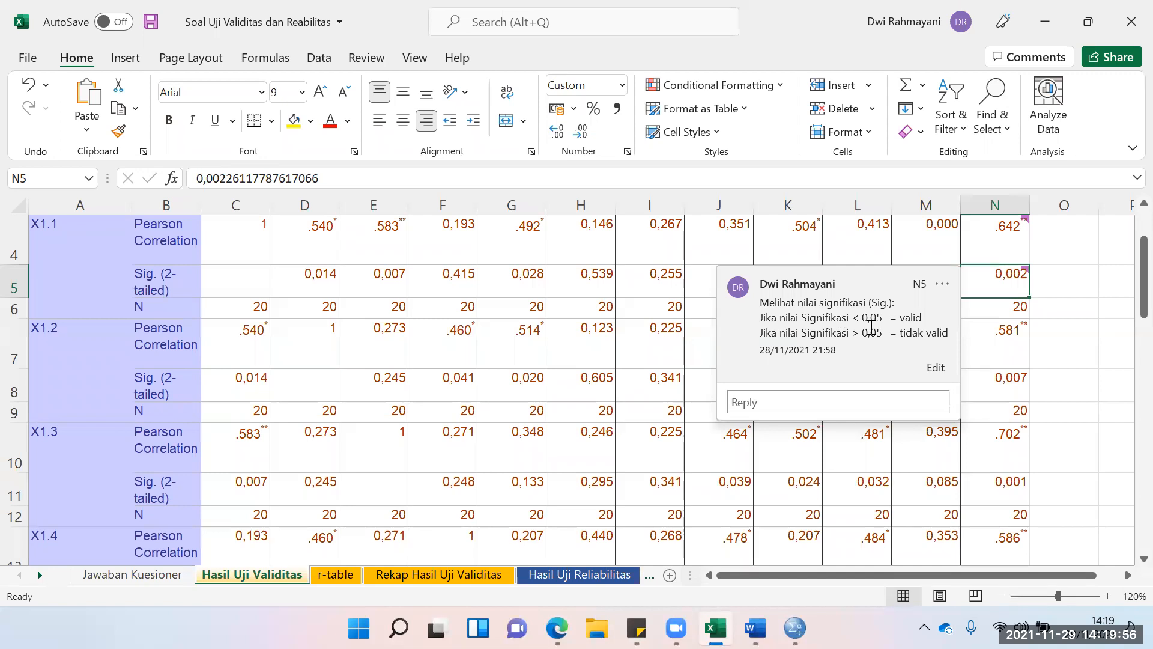
{"action": "left_click", "coordinate": [1025, 451]}
- Highlight X1.6's Pearson Correlation and Sig. (2-tailed) rows, 19 and 20, with a yellow fill
{"action": "scroll", "coordinate": [1025, 451], "scroll_direction": "down", "scroll_amount": 1}
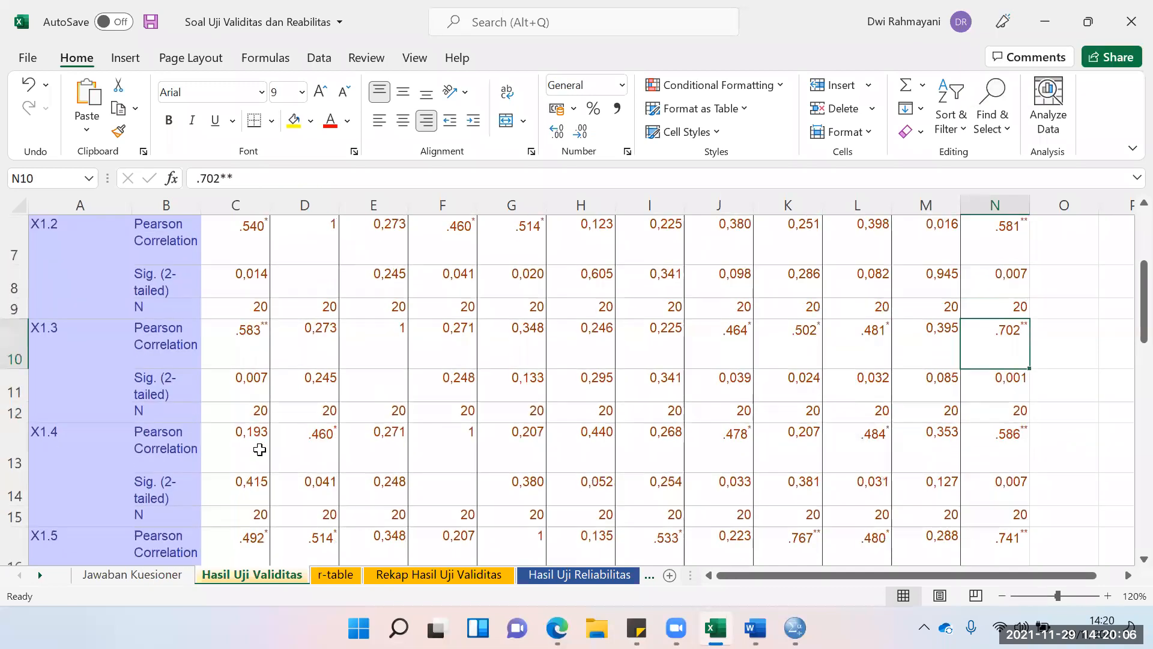
{"action": "scroll", "coordinate": [87, 453], "scroll_direction": "down", "scroll_amount": 2}
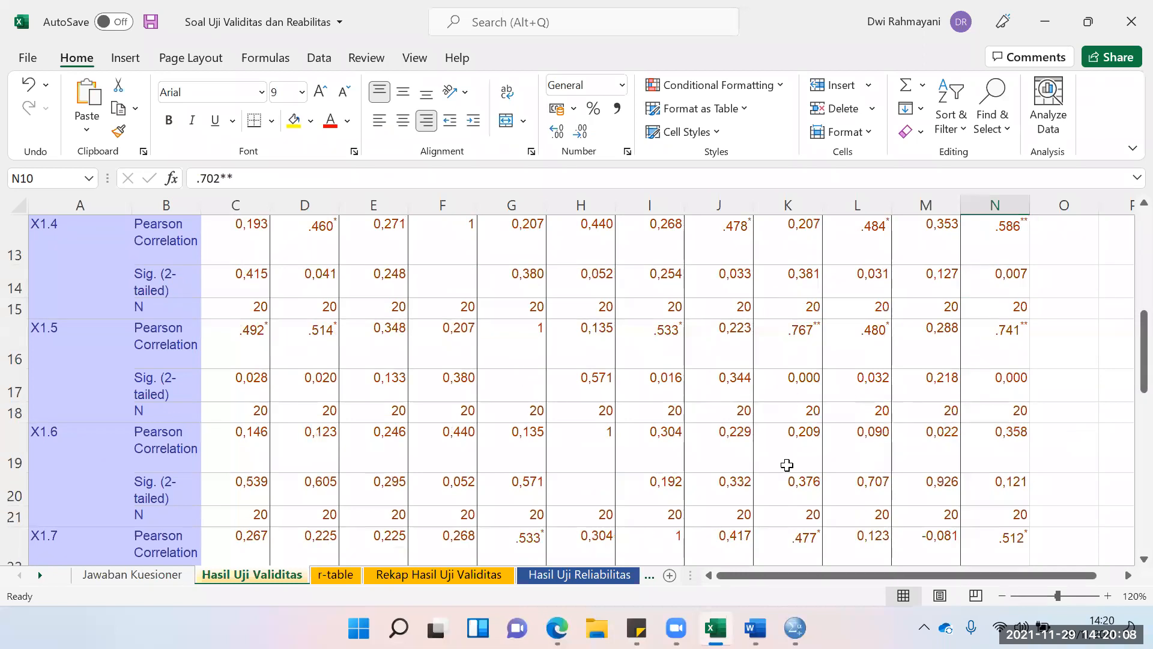
{"action": "left_click", "coordinate": [988, 434]}
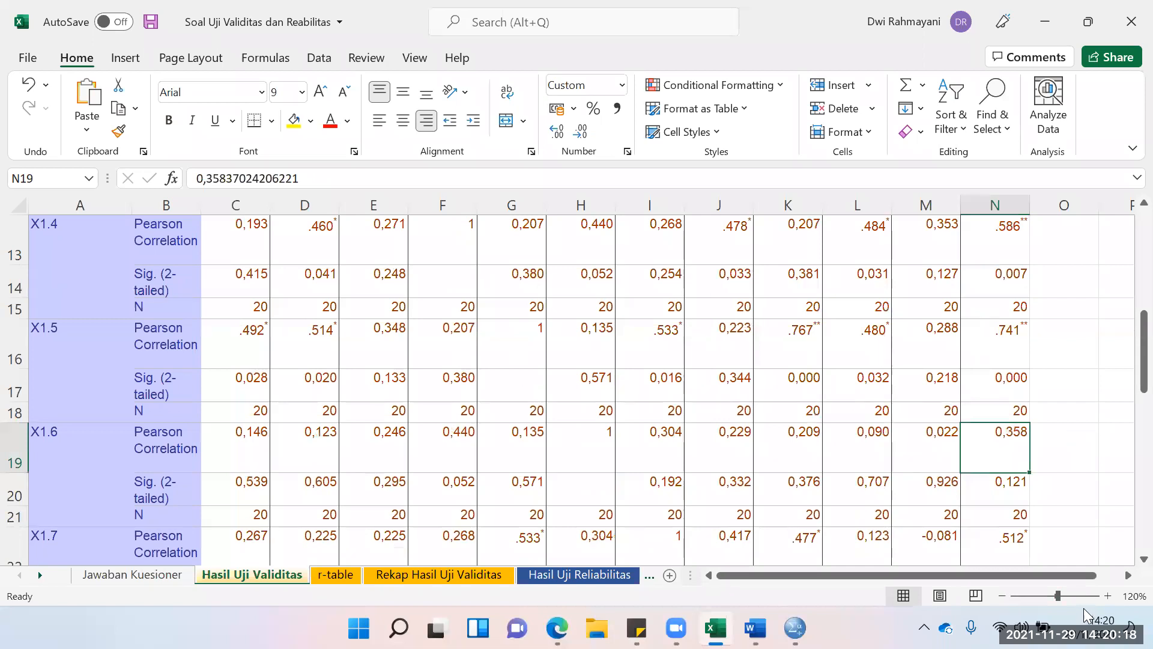
{"action": "left_click", "coordinate": [21, 451]}
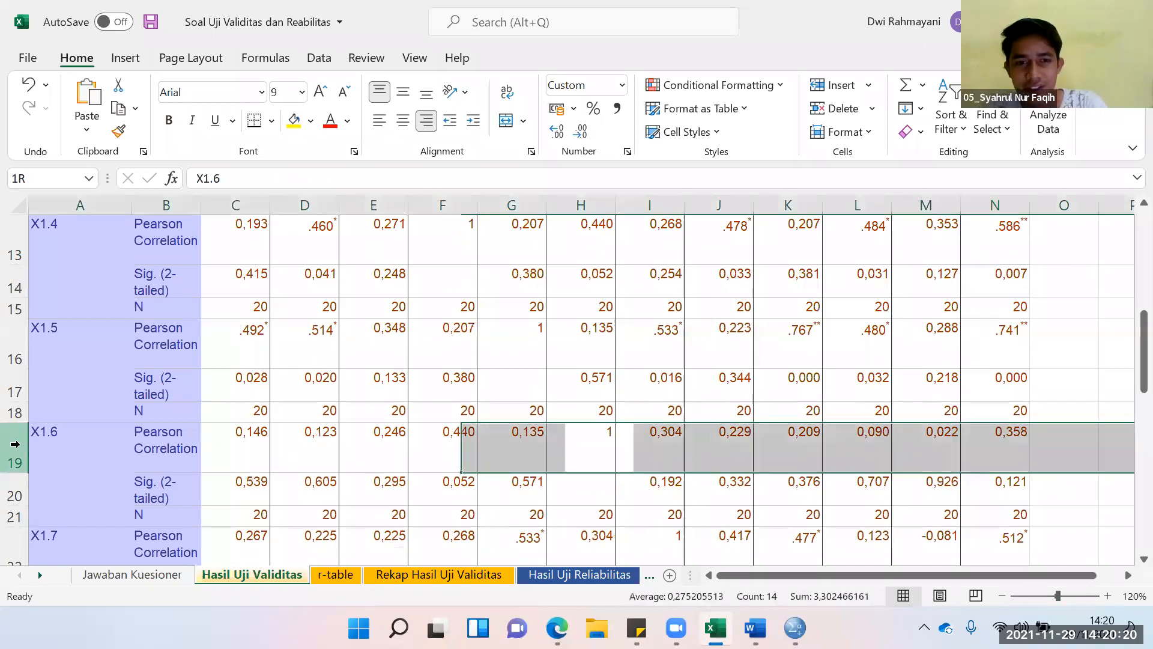
{"action": "left_click", "coordinate": [292, 123]}
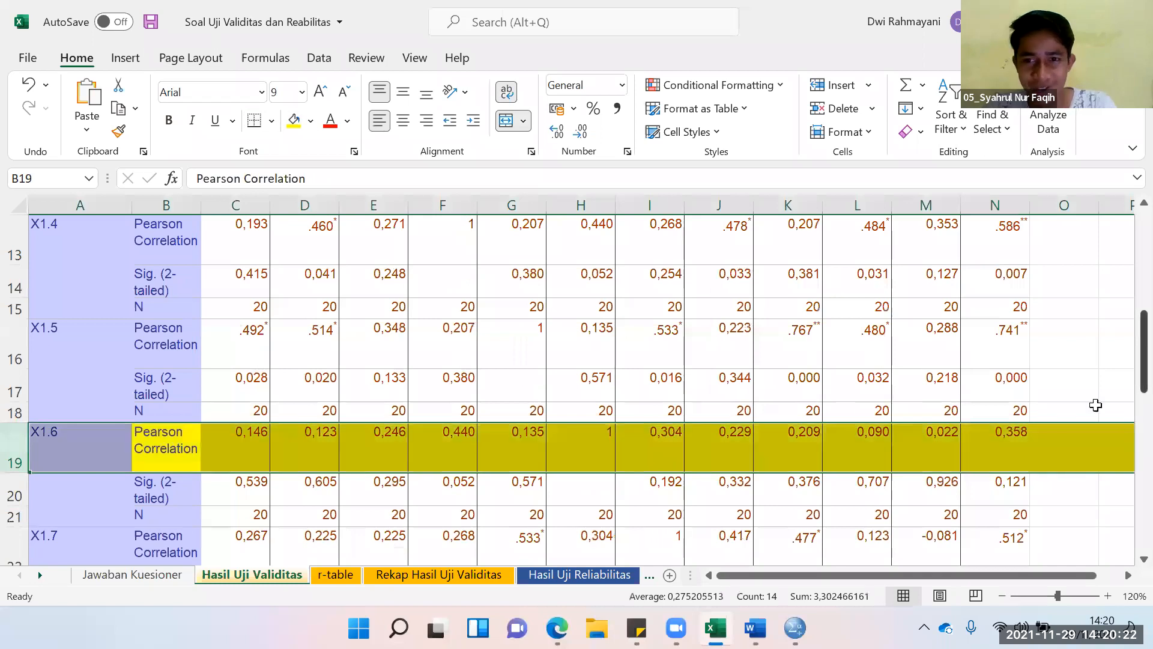
{"action": "left_click", "coordinate": [13, 484]}
{"action": "left_click", "coordinate": [294, 120]}
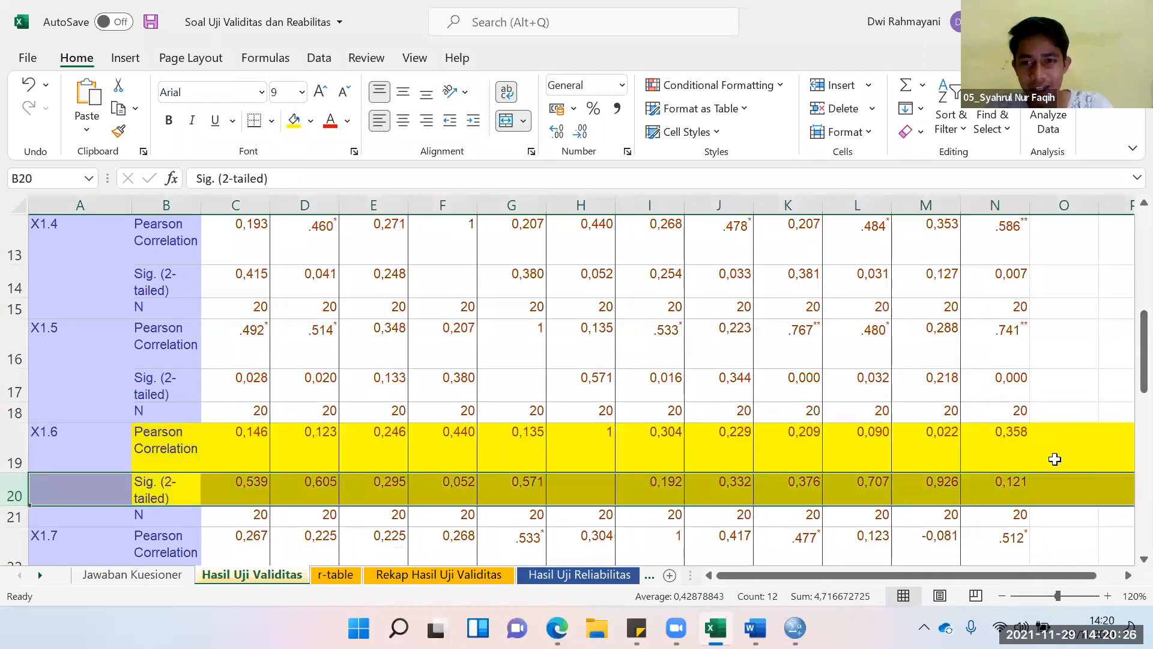
{"action": "left_click", "coordinate": [1053, 462]}
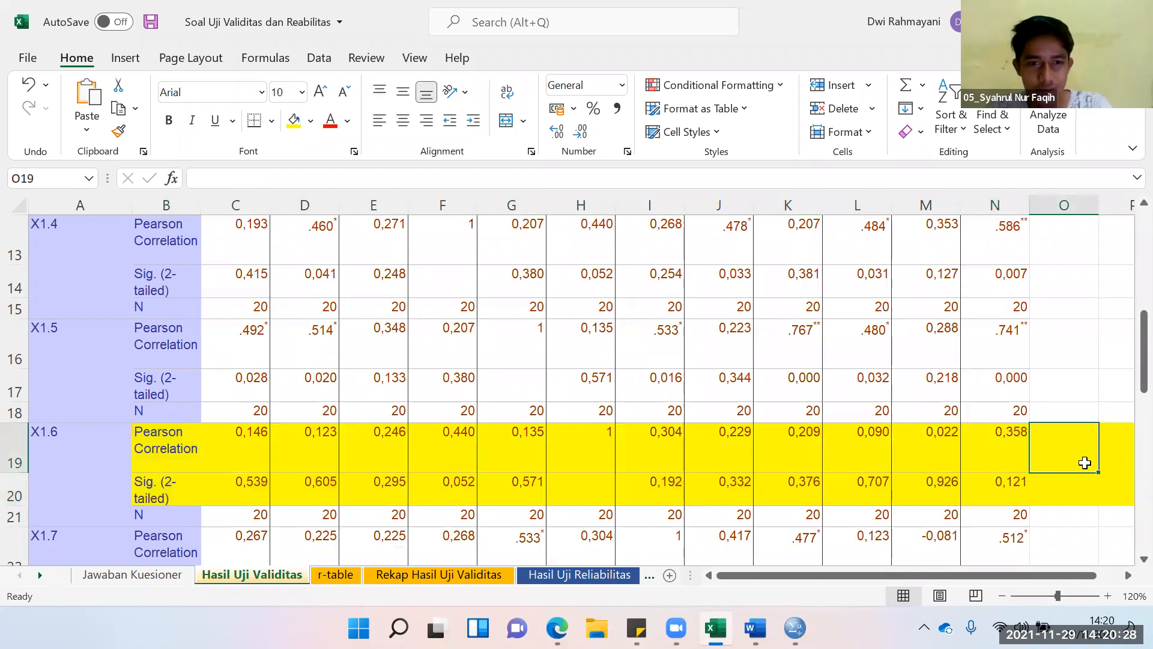
{"action": "key", "text": "Left"}
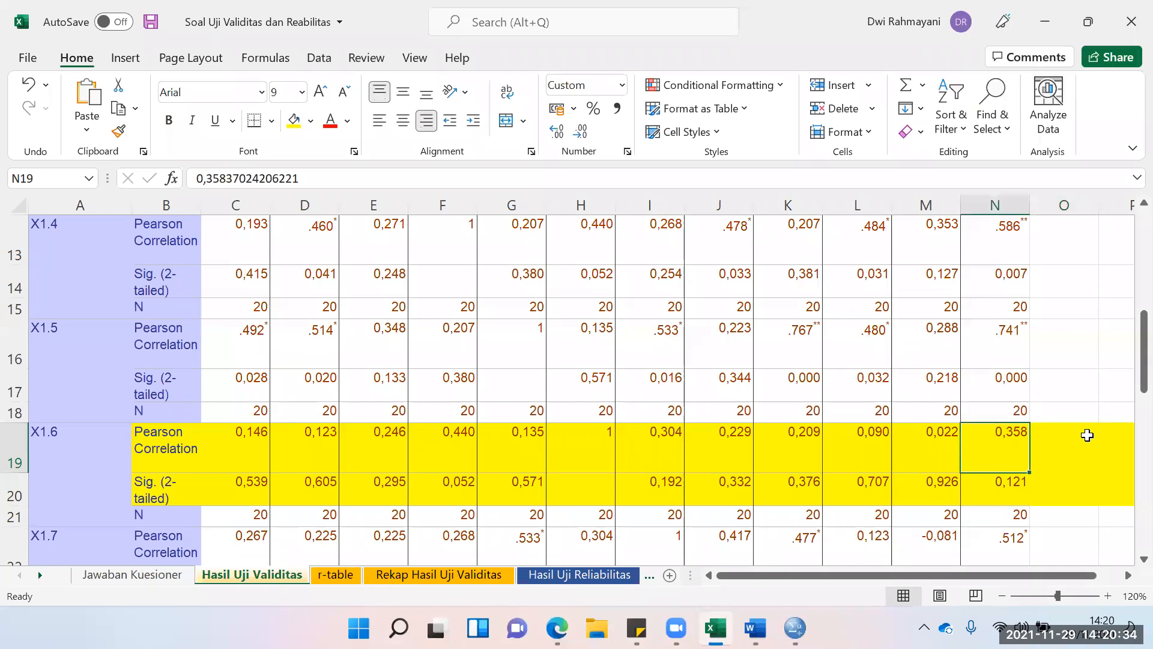
- Freeze the panes above row 2 so the r-table row stays in view while scrolling the worksheet
{"action": "scroll", "coordinate": [1072, 425], "scroll_direction": "up", "scroll_amount": 4}
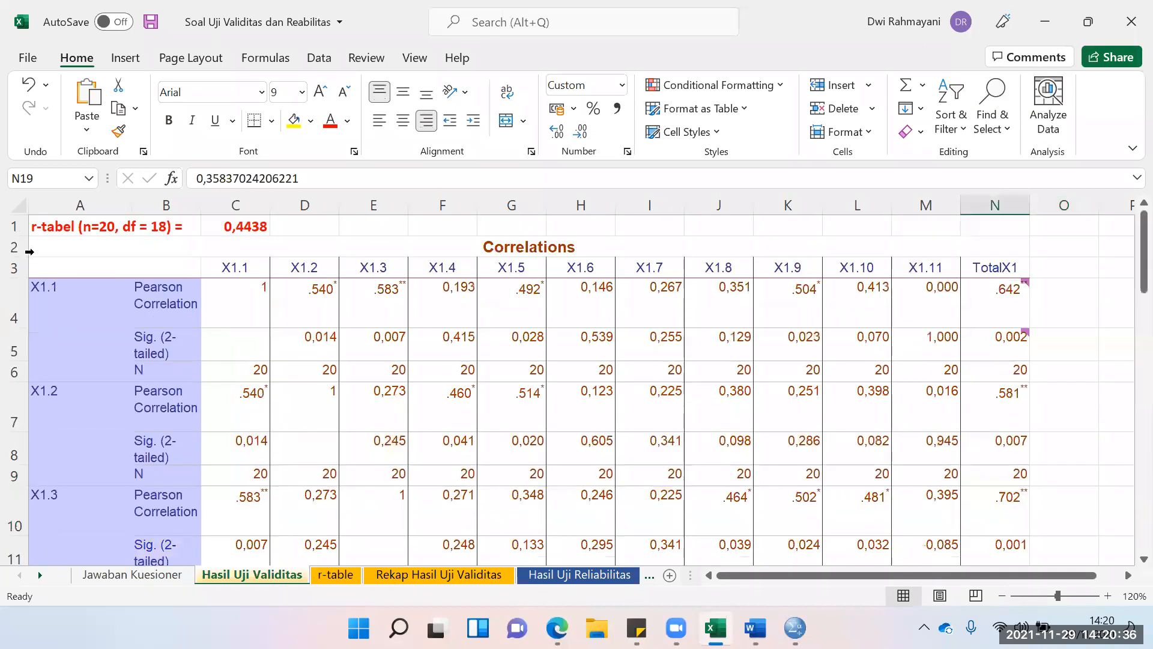
{"action": "left_click", "coordinate": [27, 251]}
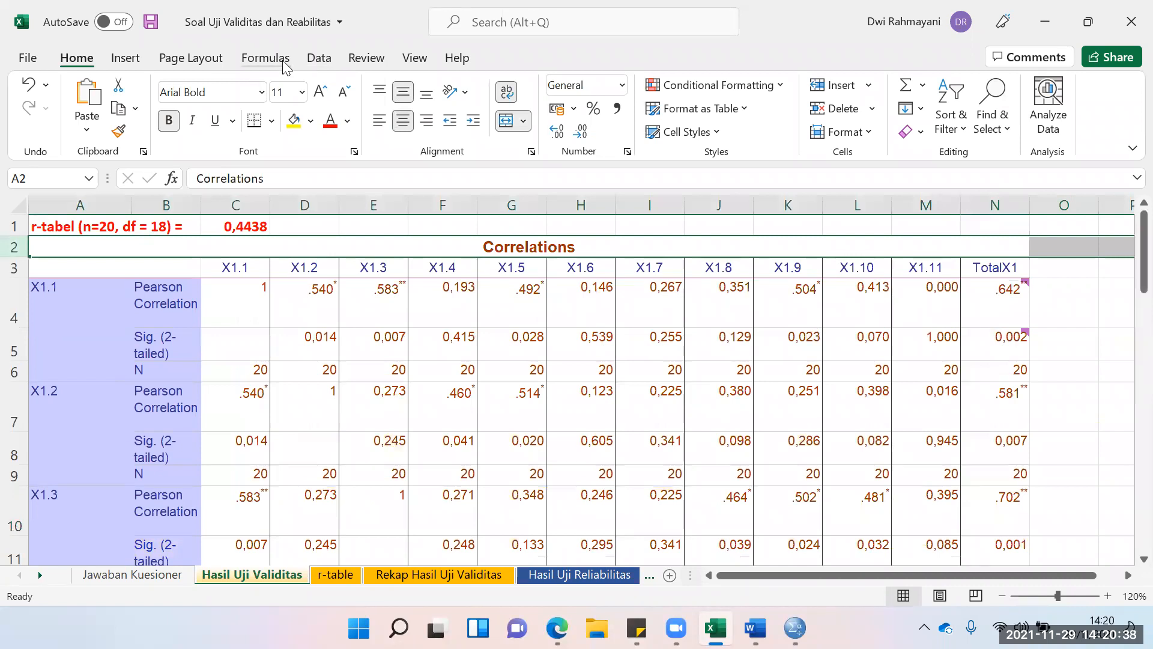
{"action": "left_click", "coordinate": [282, 60]}
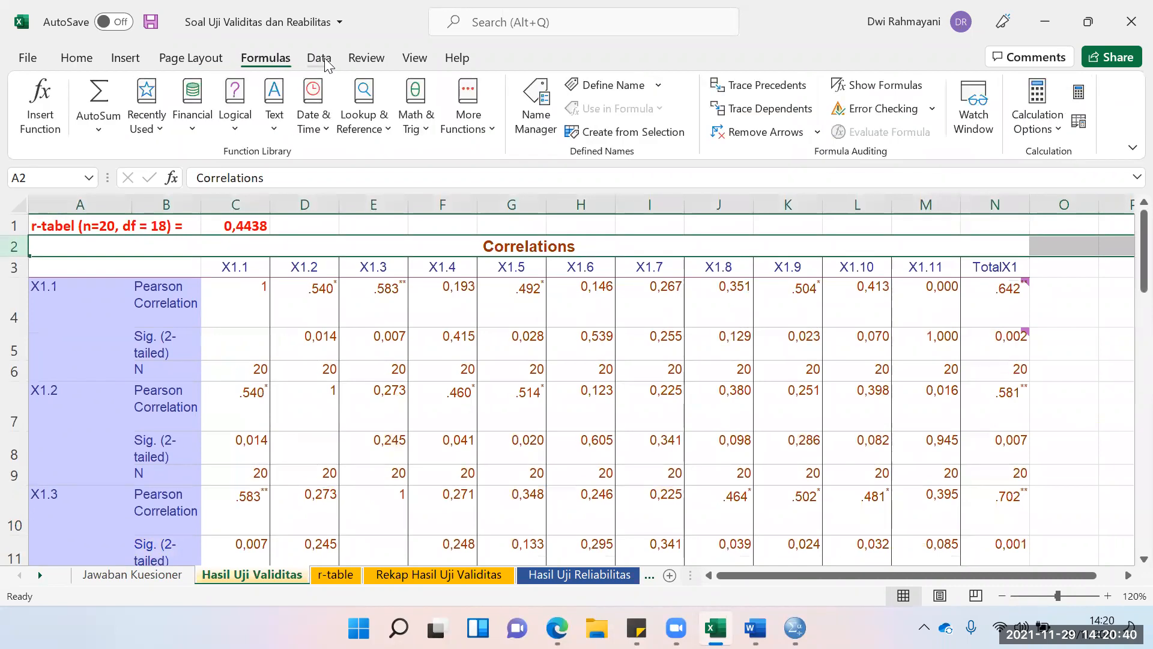
{"action": "left_click", "coordinate": [322, 58]}
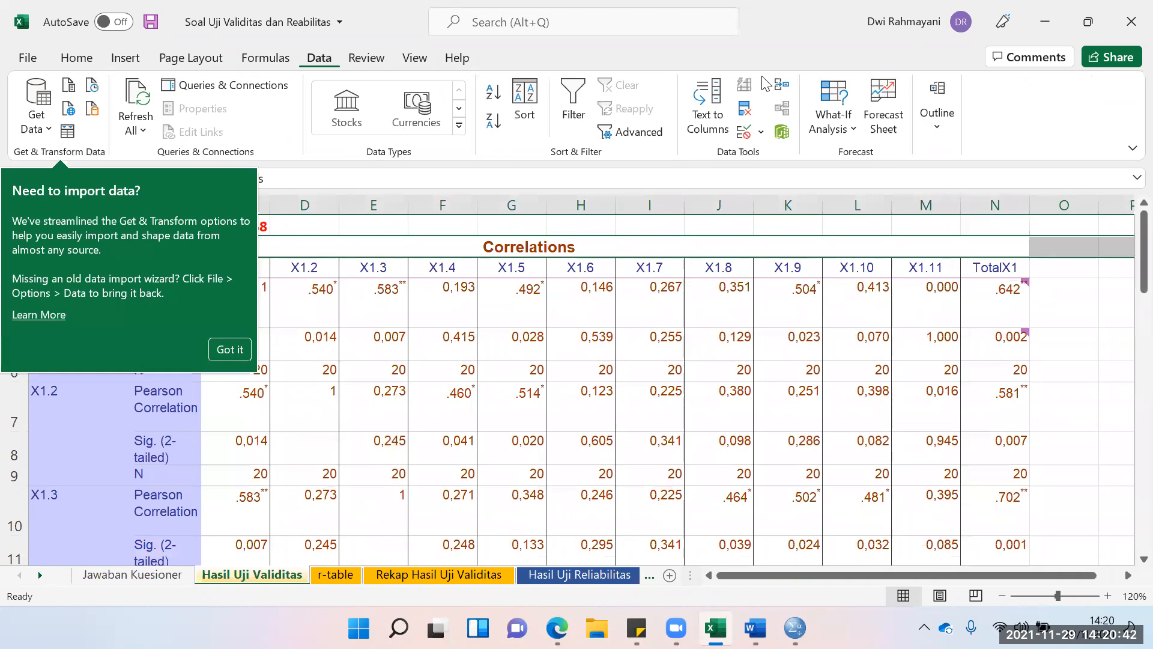
{"action": "left_click", "coordinate": [414, 60]}
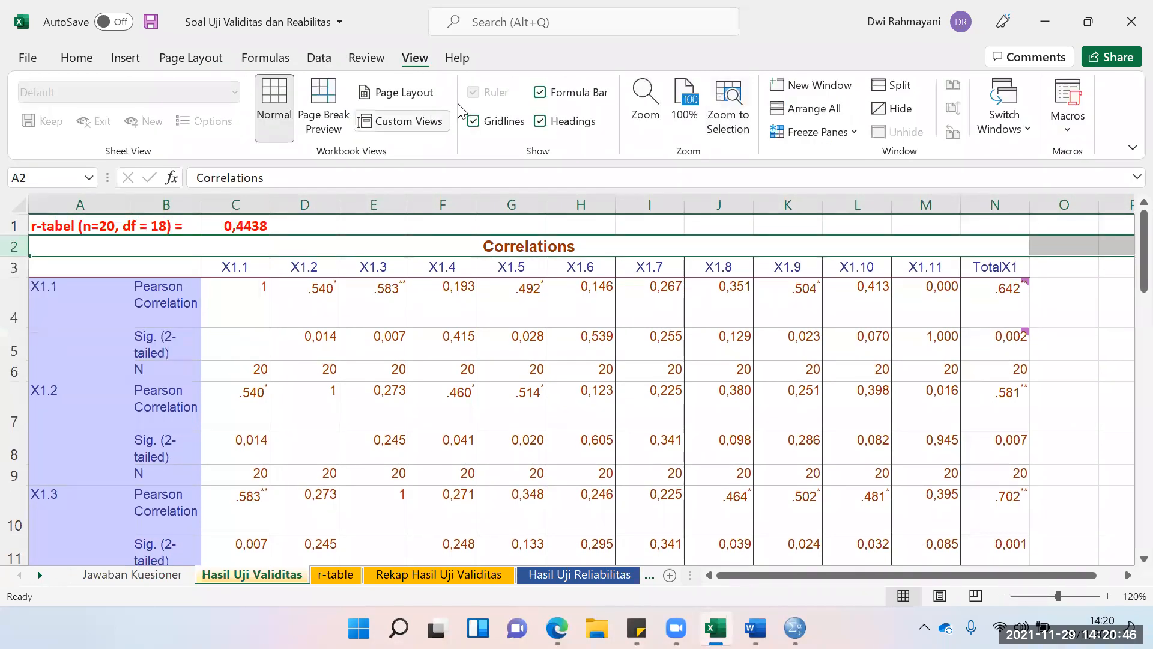
{"action": "left_click", "coordinate": [372, 55]}
{"action": "left_click", "coordinate": [311, 60]}
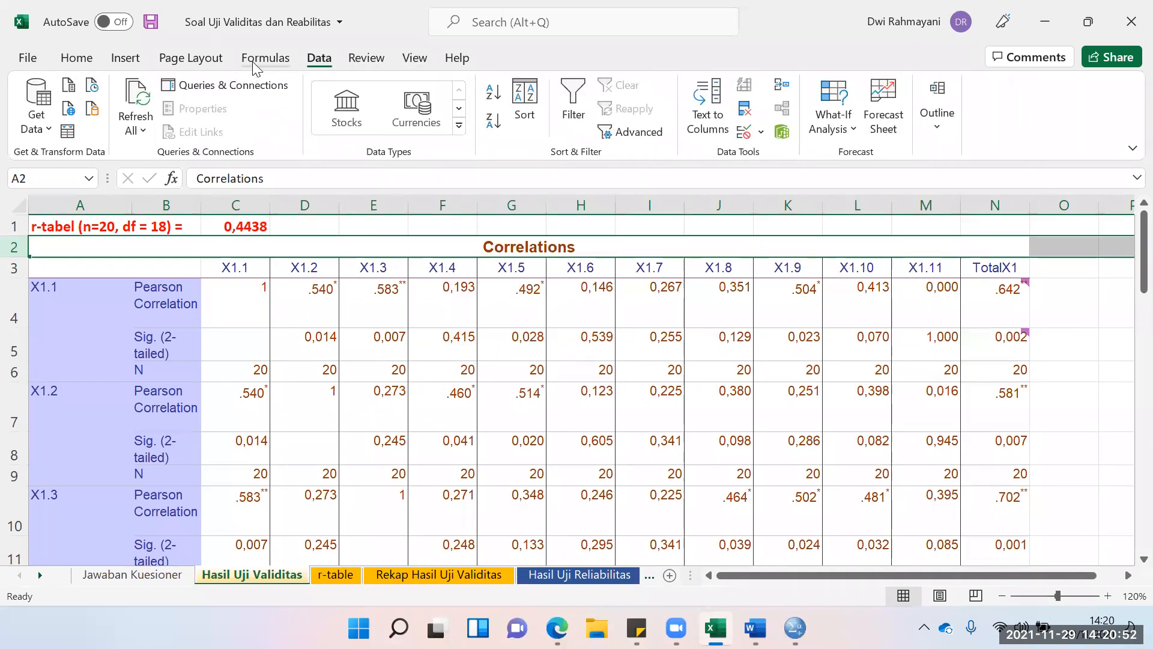
{"action": "left_click", "coordinate": [159, 61]}
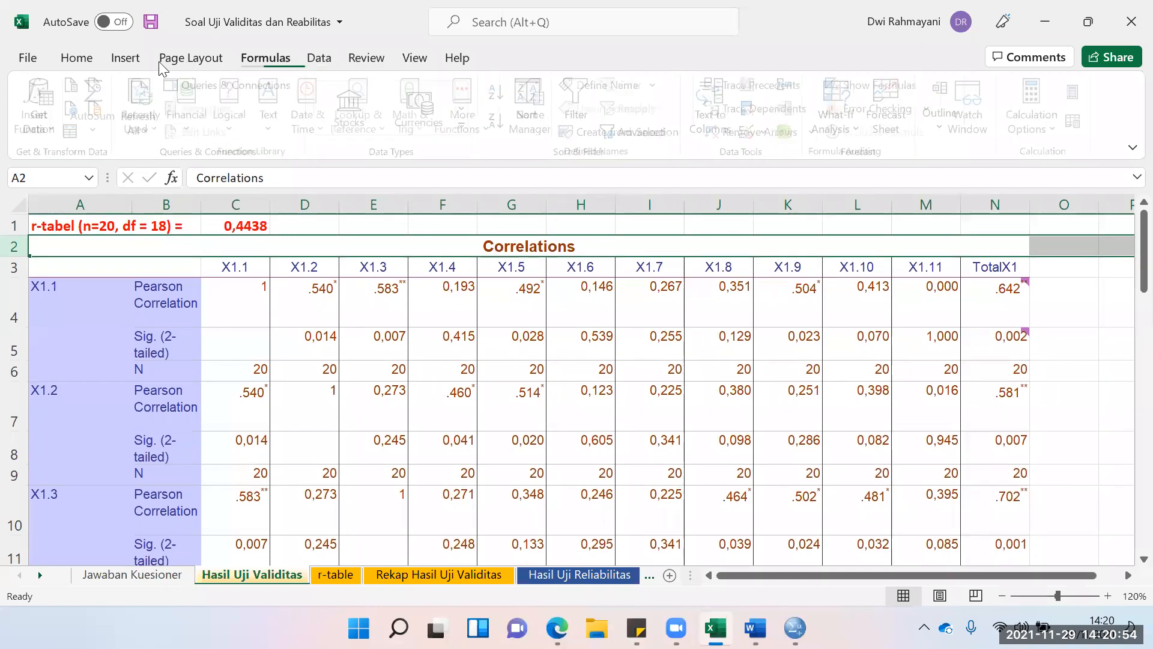
{"action": "left_click", "coordinate": [362, 58]}
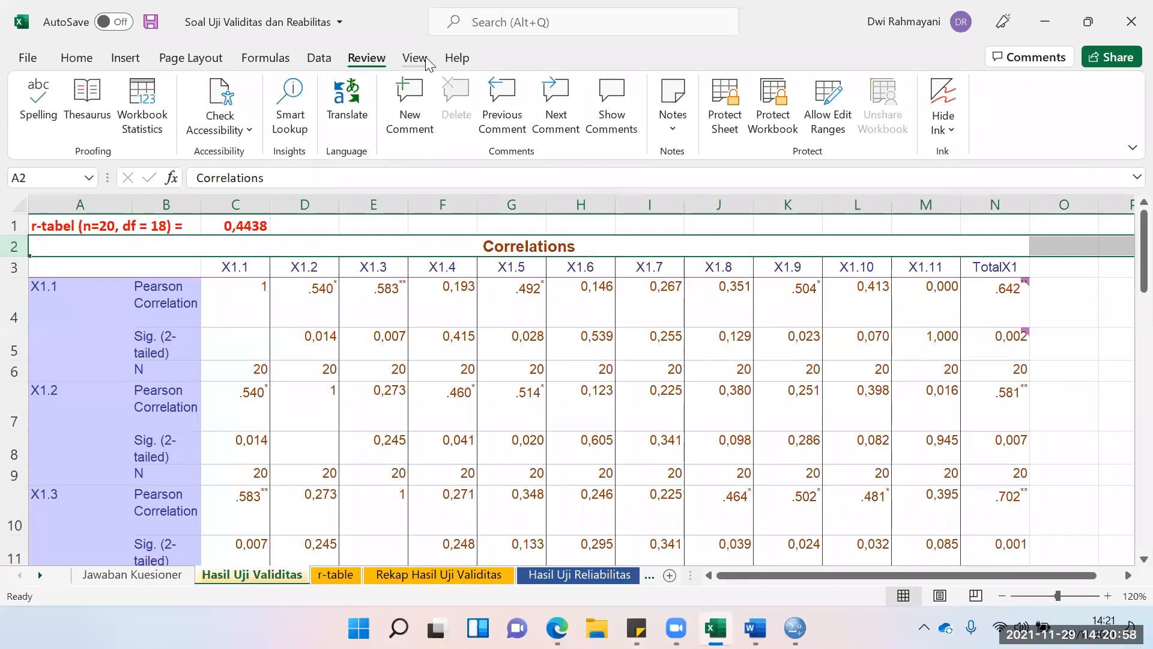
{"action": "left_click", "coordinate": [425, 58]}
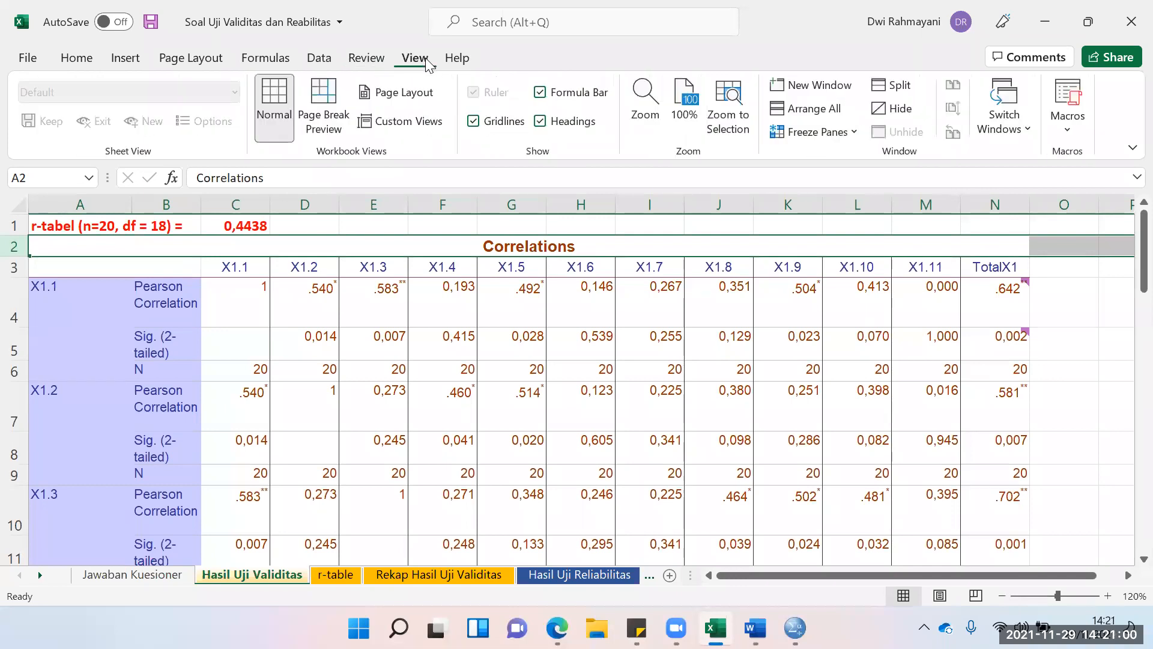
{"action": "left_click", "coordinate": [844, 140]}
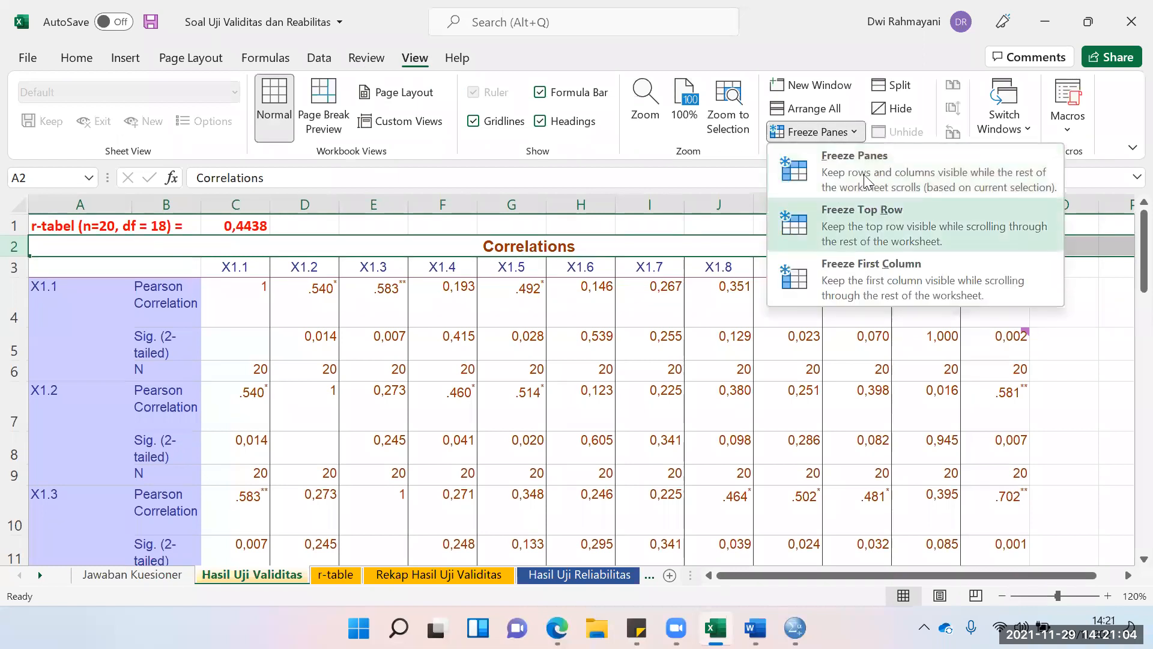
{"action": "left_click", "coordinate": [865, 181]}
- Compare X1.6's Pearson correlation in cell N19 with the frozen r-table value, and look over the neighbouring items' TotalX1 results
{"action": "scroll", "coordinate": [790, 387], "scroll_direction": "down", "scroll_amount": 3}
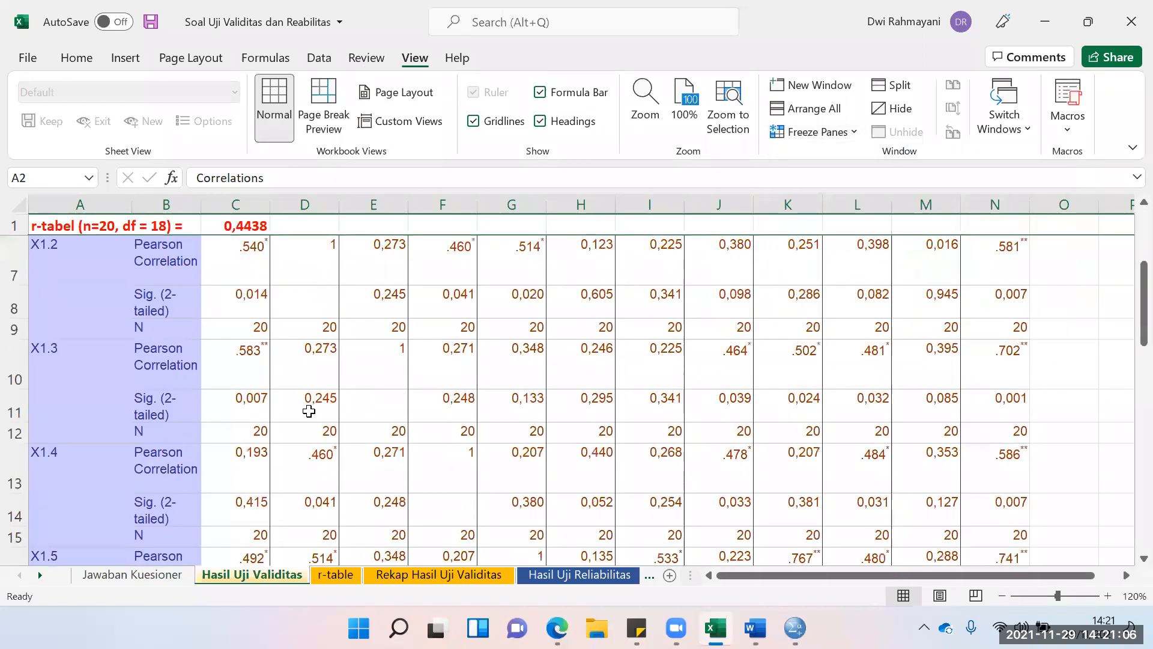
{"action": "scroll", "coordinate": [929, 373], "scroll_direction": "down", "scroll_amount": 1}
{"action": "scroll", "coordinate": [997, 420], "scroll_direction": "down", "scroll_amount": 1}
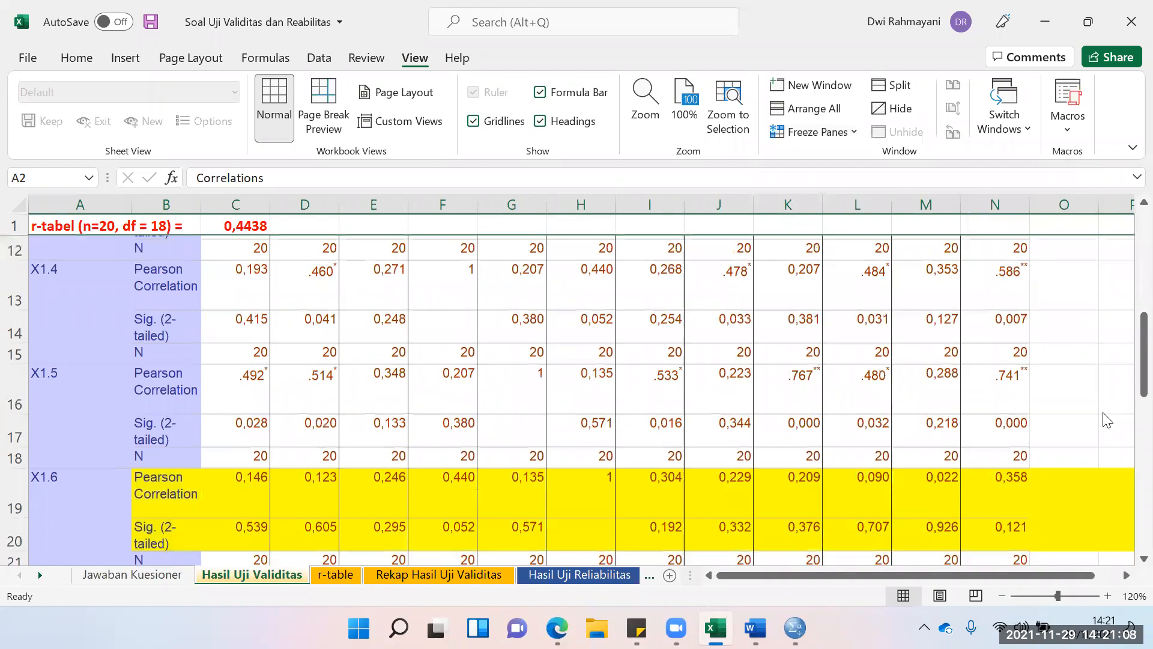
{"action": "left_click", "coordinate": [1004, 426]}
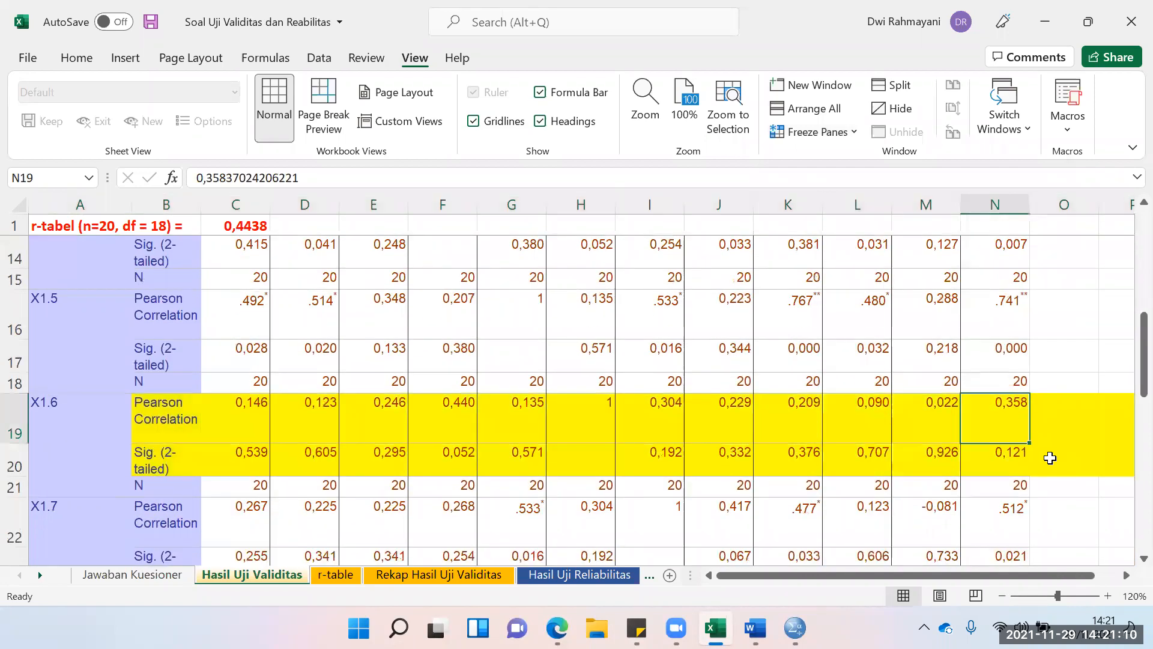
{"action": "scroll", "coordinate": [1052, 420], "scroll_direction": "down", "scroll_amount": 1}
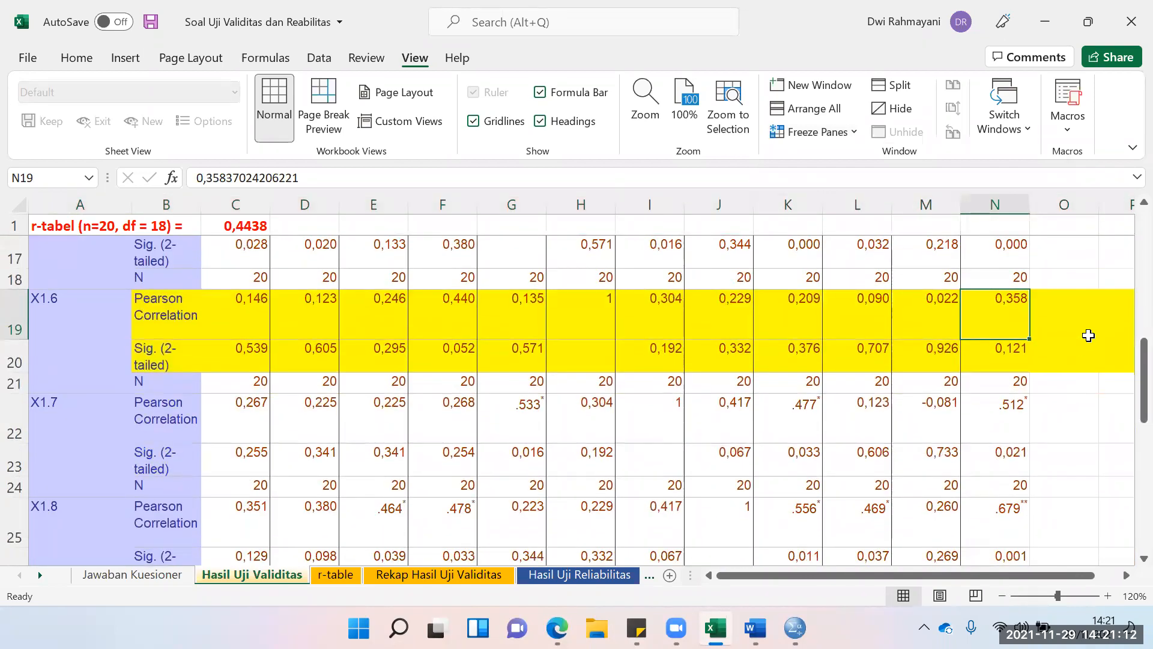
{"action": "scroll", "coordinate": [1088, 336], "scroll_direction": "up", "scroll_amount": 1}
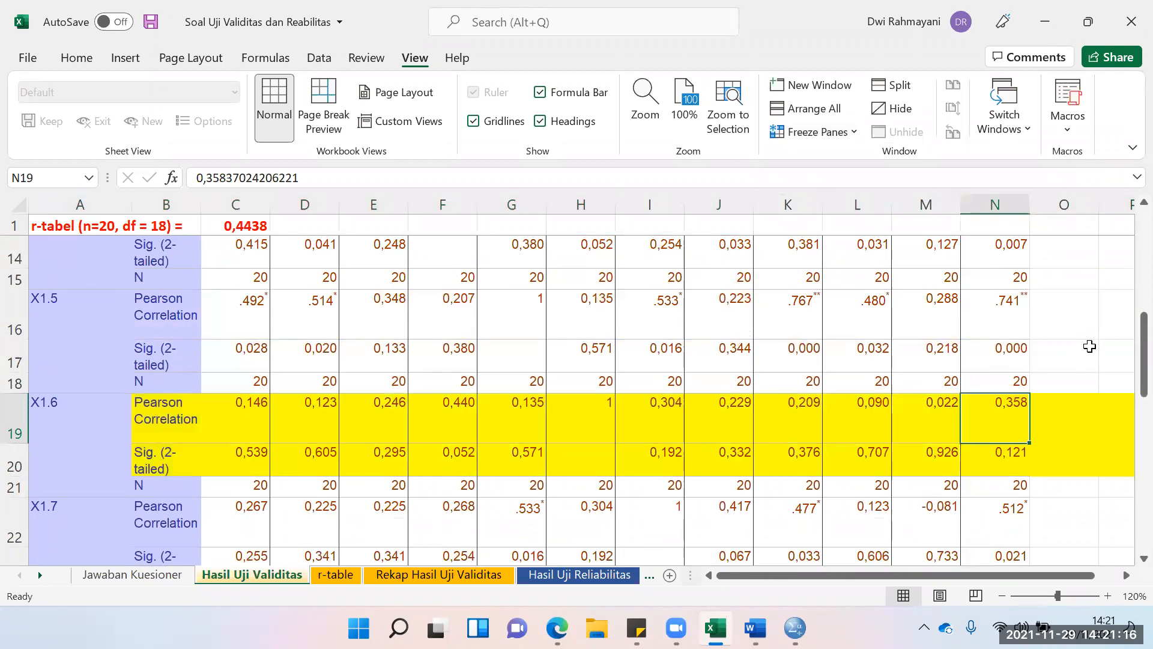
{"action": "scroll", "coordinate": [1090, 346], "scroll_direction": "down", "scroll_amount": 1}
{"action": "scroll", "coordinate": [1088, 347], "scroll_direction": "down", "scroll_amount": 1}
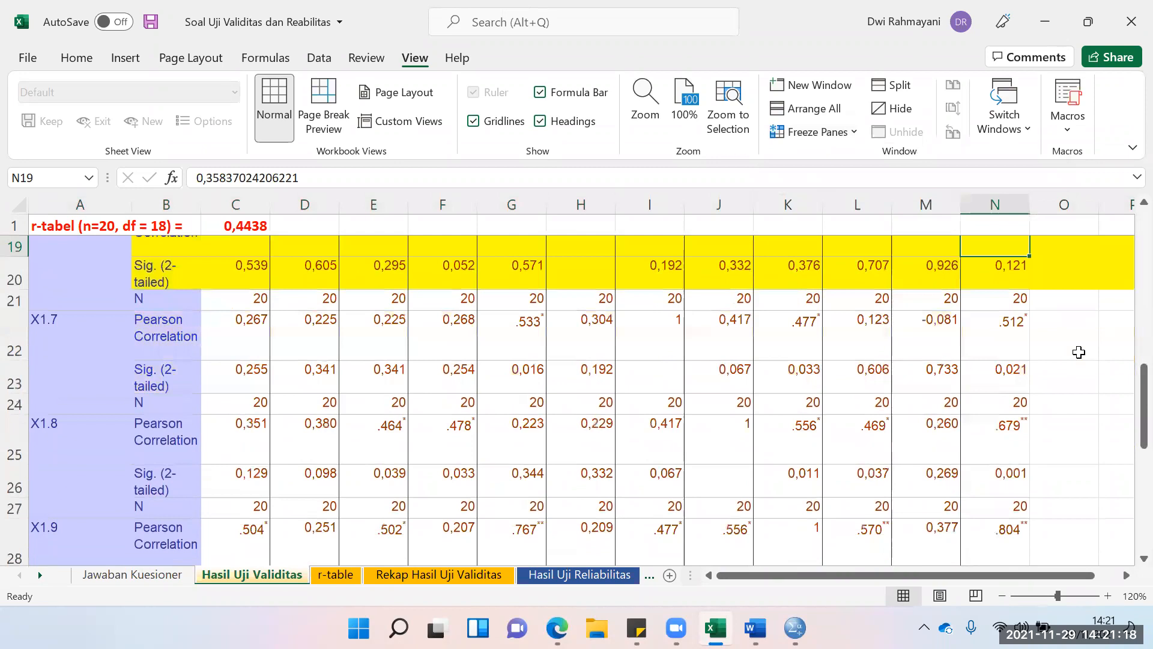
{"action": "scroll", "coordinate": [1081, 350], "scroll_direction": "up", "scroll_amount": 1}
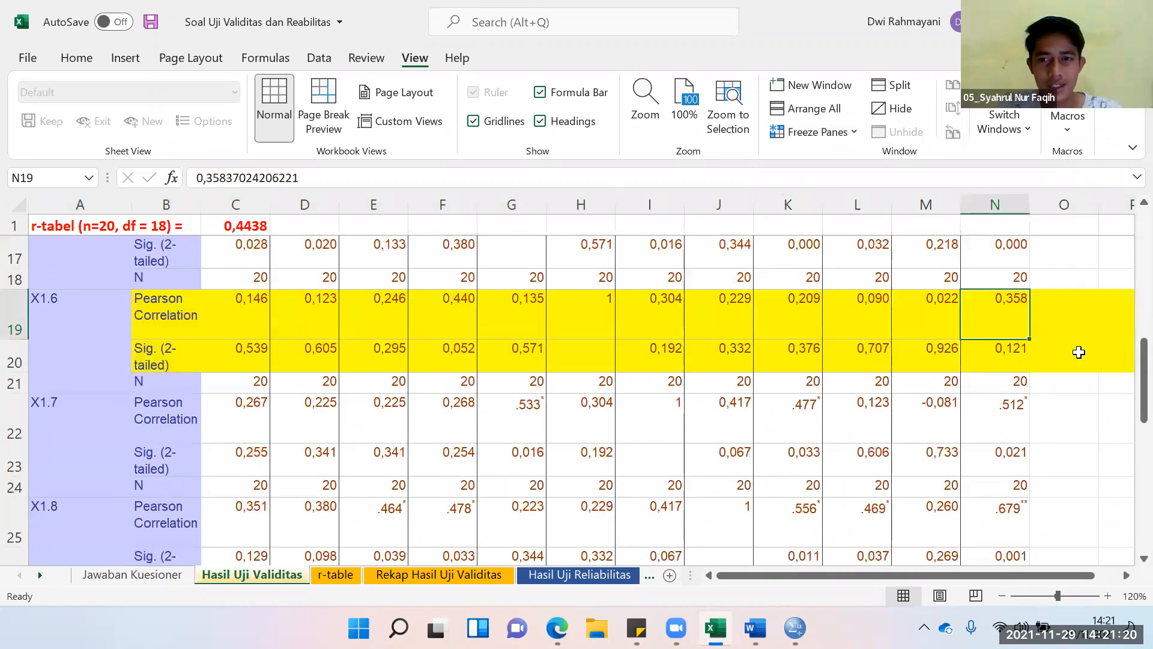
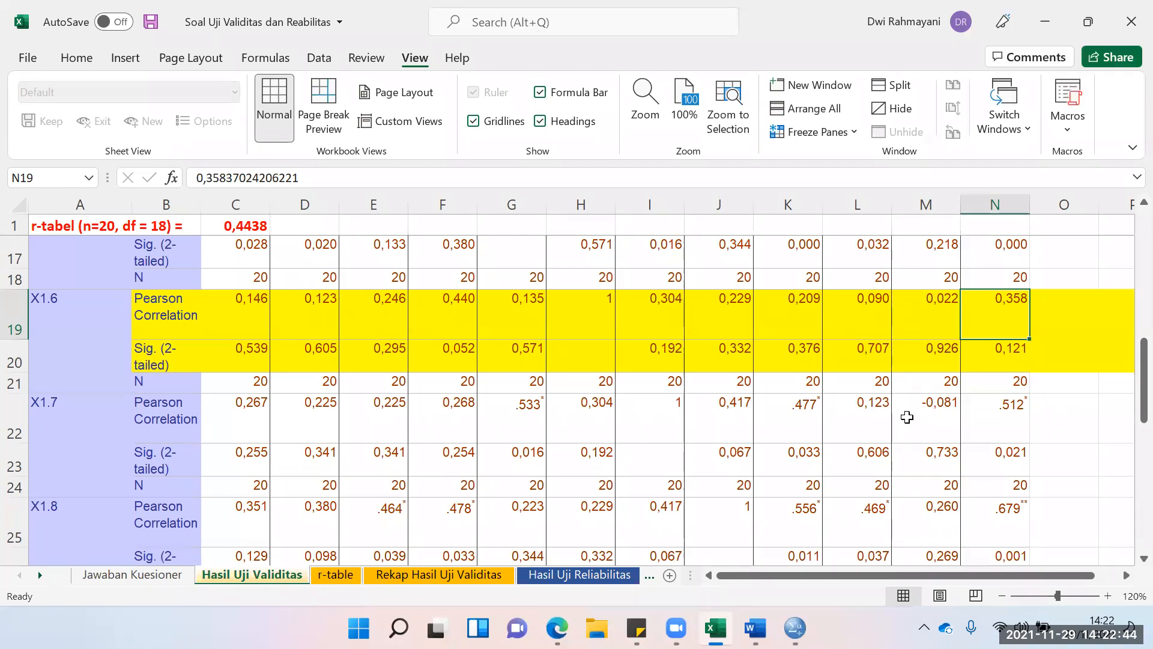
- Compare X1.6's Pearson correlation in cell N19 and its significance in cell N20 with the validity criteria
{"action": "left_click", "coordinate": [985, 352]}
{"action": "left_click", "coordinate": [981, 315]}
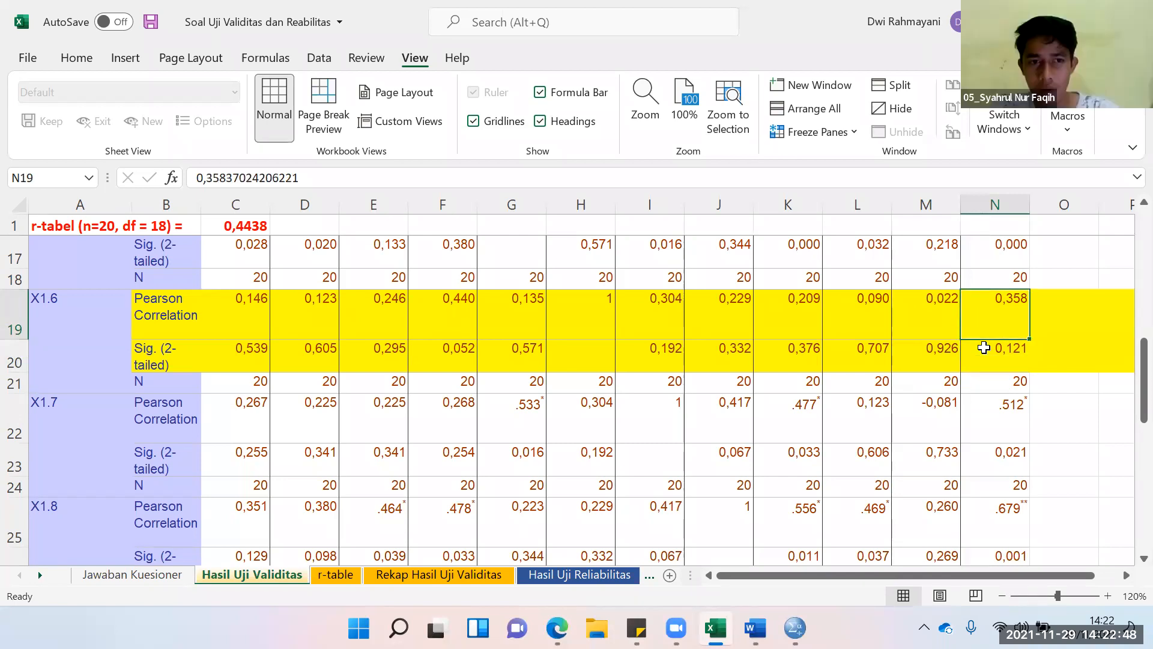
{"action": "left_click", "coordinate": [984, 347]}
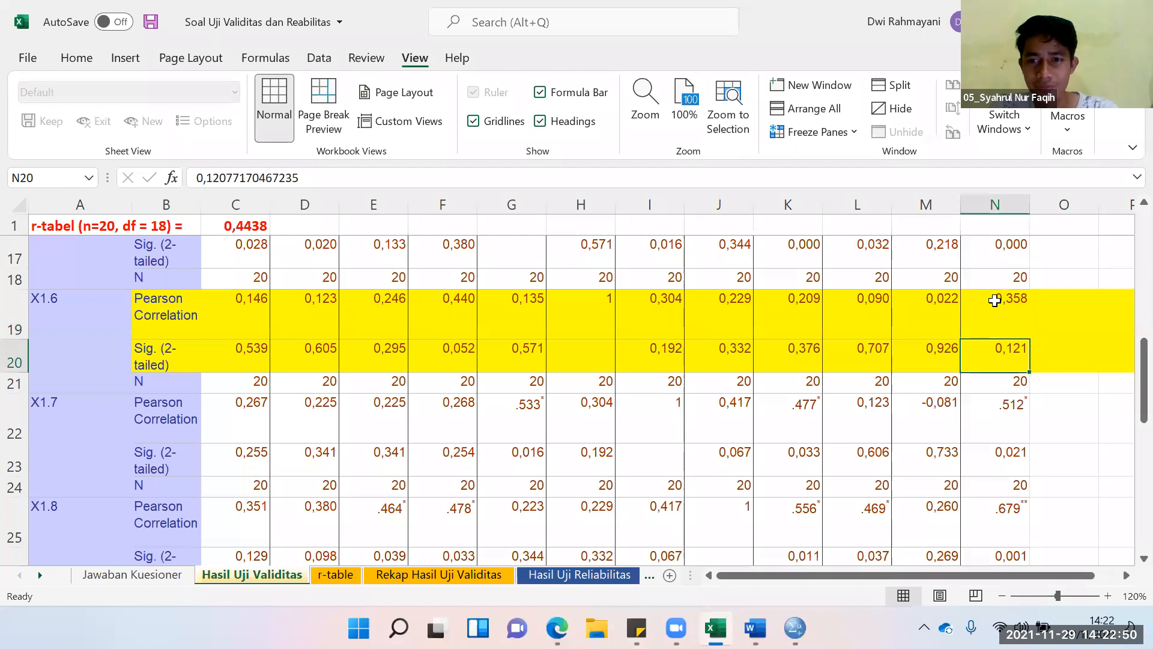
{"action": "left_click", "coordinate": [995, 300]}
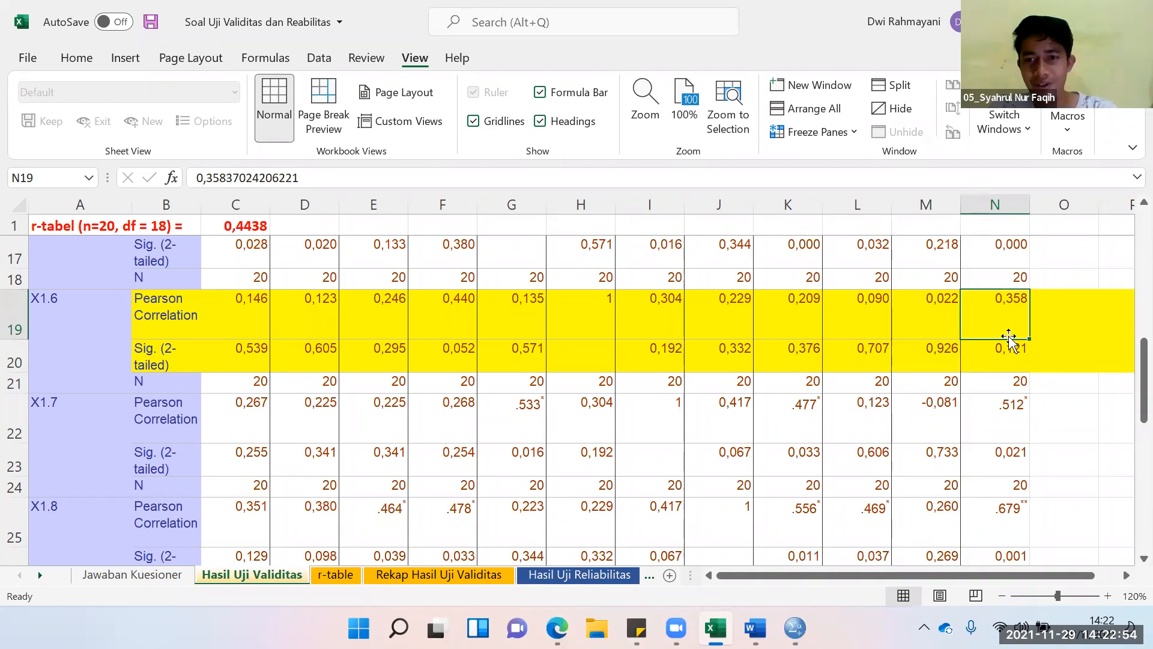
{"action": "left_click", "coordinate": [1021, 351]}
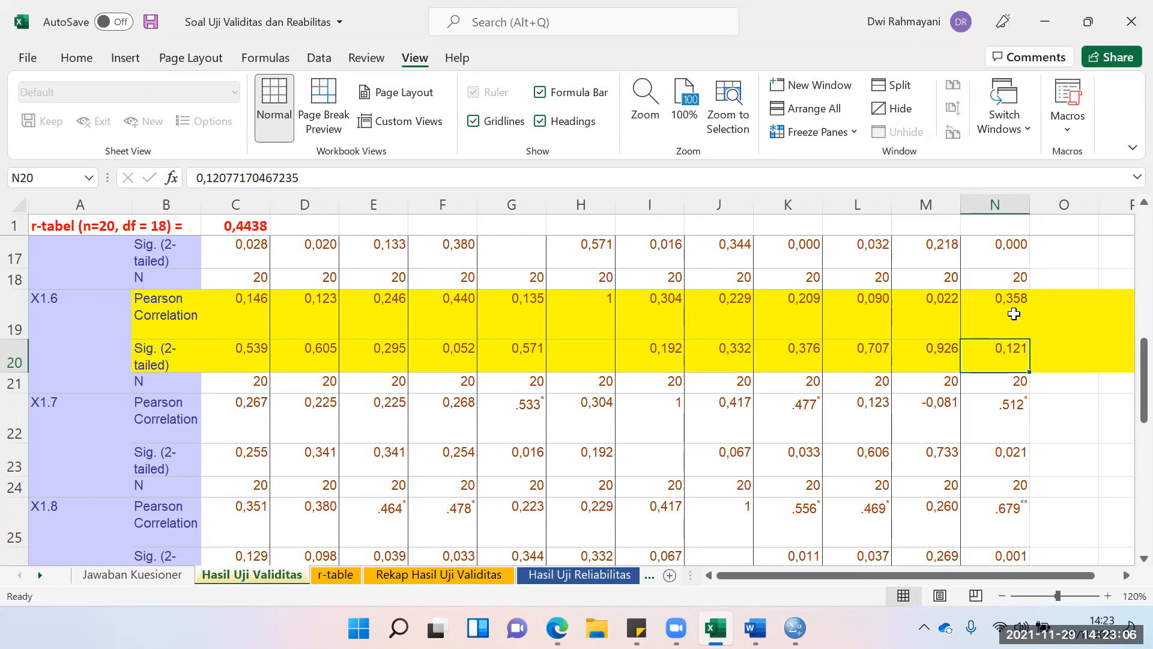
{"action": "left_click", "coordinate": [1014, 314]}
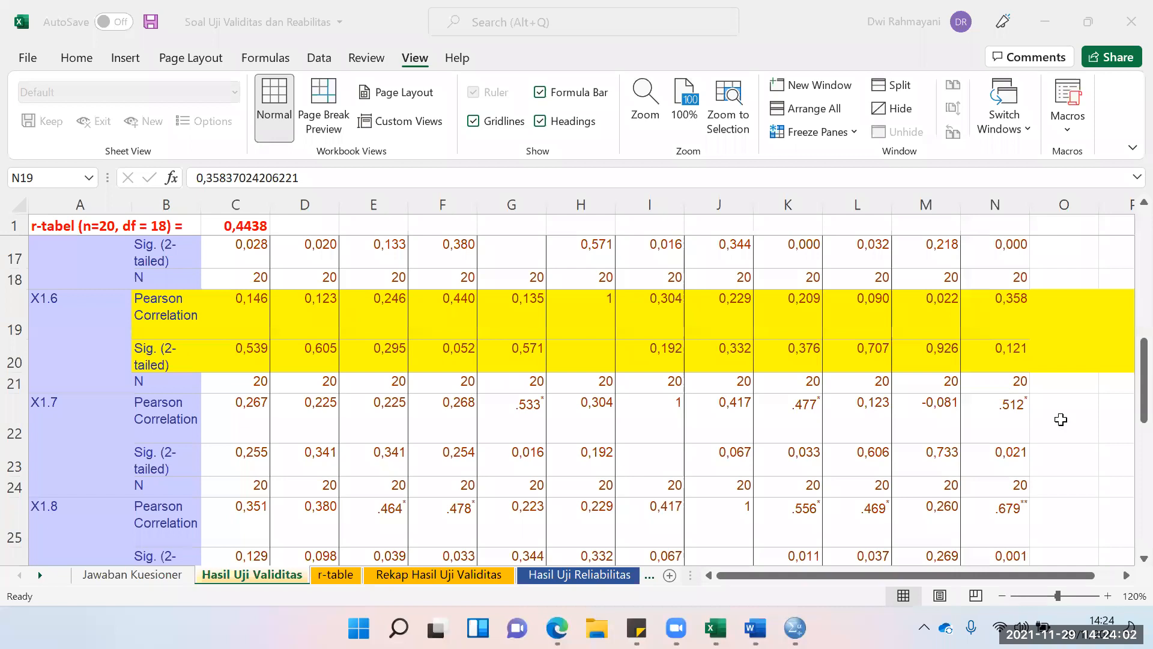
- Check X1.7's significance value in cell N23 and X1.8's Pearson correlation in cell N25
{"action": "left_click", "coordinate": [1000, 463]}
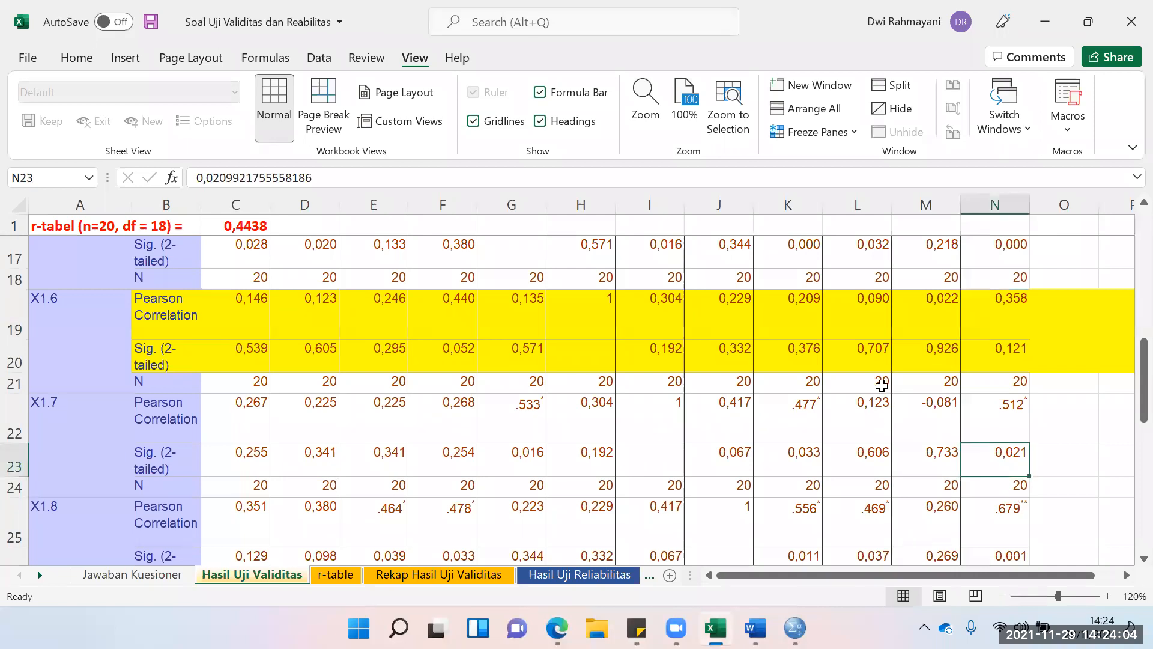
{"action": "scroll", "coordinate": [1021, 312], "scroll_direction": "down", "scroll_amount": 2}
{"action": "key", "text": "Down"}
{"action": "key", "text": "Down"}
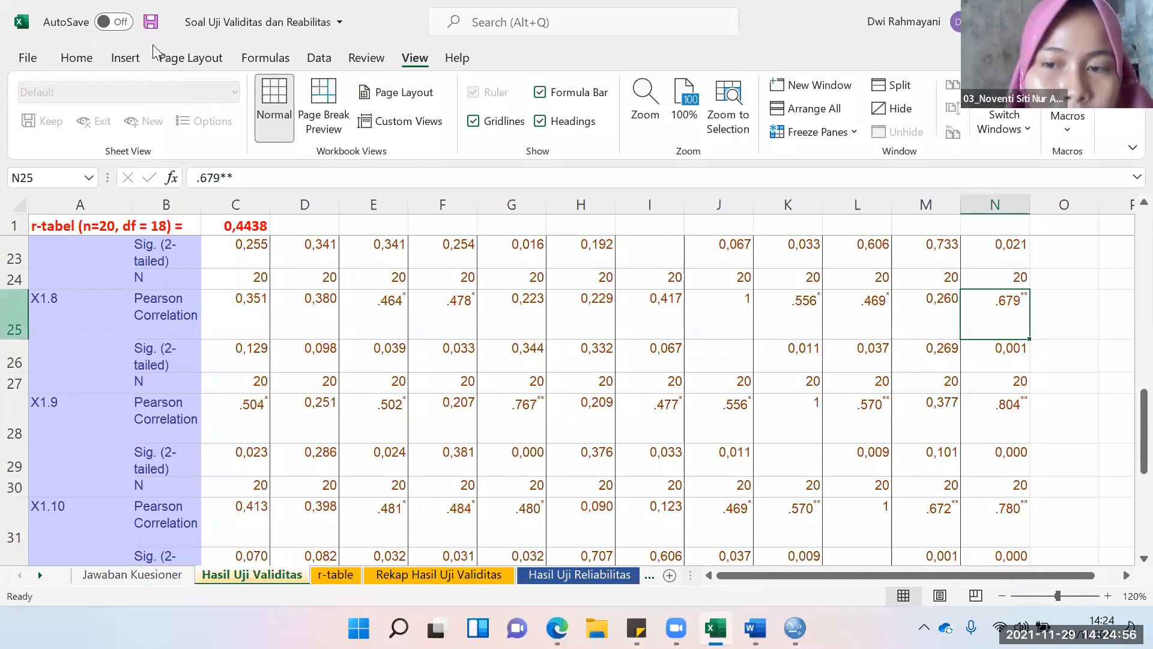
- Highlight X1.8's Pearson Correlation and Sig. (2-tailed) rows, 25 and 26, with a yellow fill
{"action": "left_click", "coordinate": [16, 317]}
{"action": "left_click", "coordinate": [76, 58]}
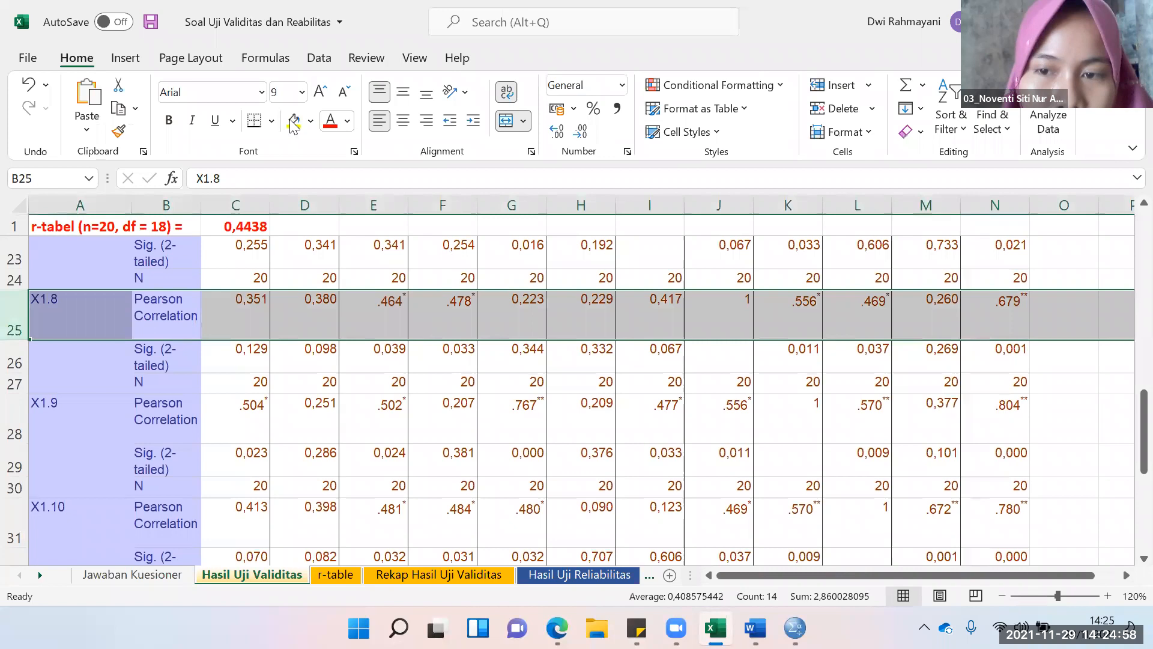
{"action": "left_click", "coordinate": [294, 120]}
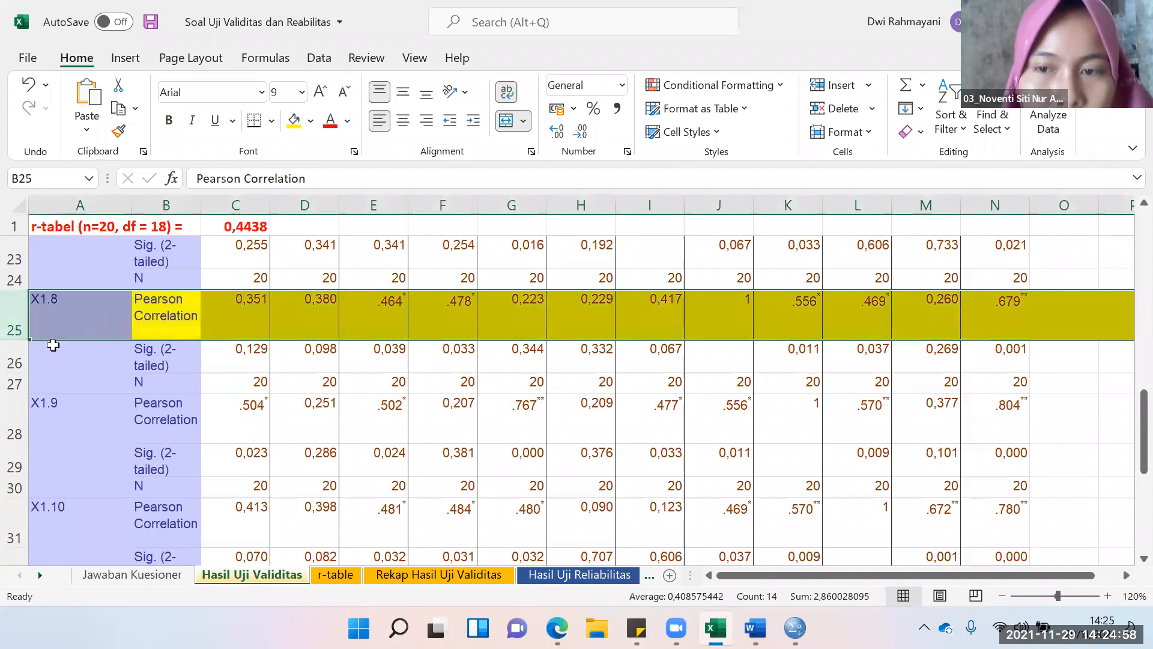
{"action": "left_click", "coordinate": [12, 355]}
{"action": "left_click", "coordinate": [294, 120]}
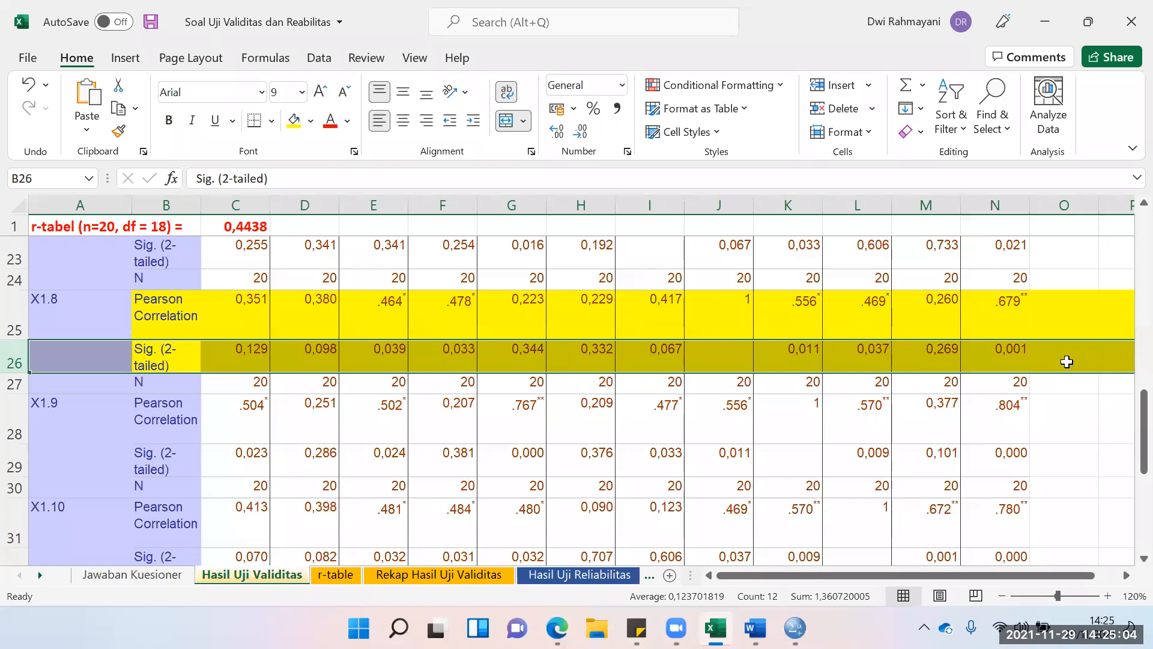
{"action": "left_click", "coordinate": [1067, 361]}
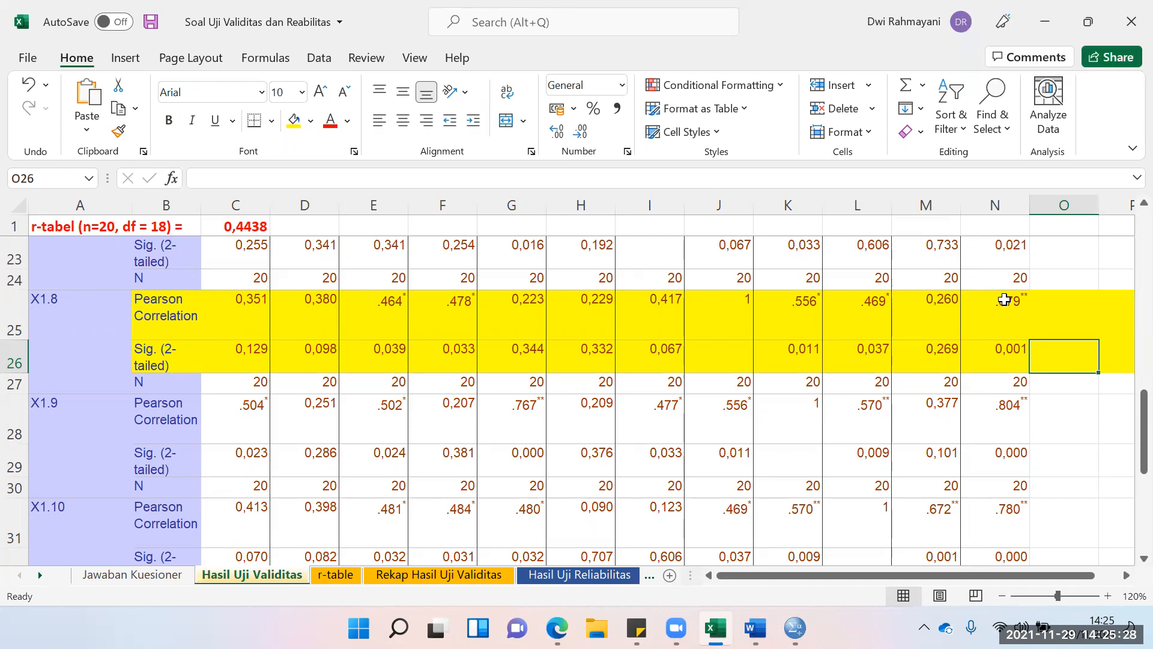
- Examine X1.8's Pearson correlation in cell N25 and review the TotalX1 results of the other items back to X1.1
{"action": "left_click", "coordinate": [1024, 299]}
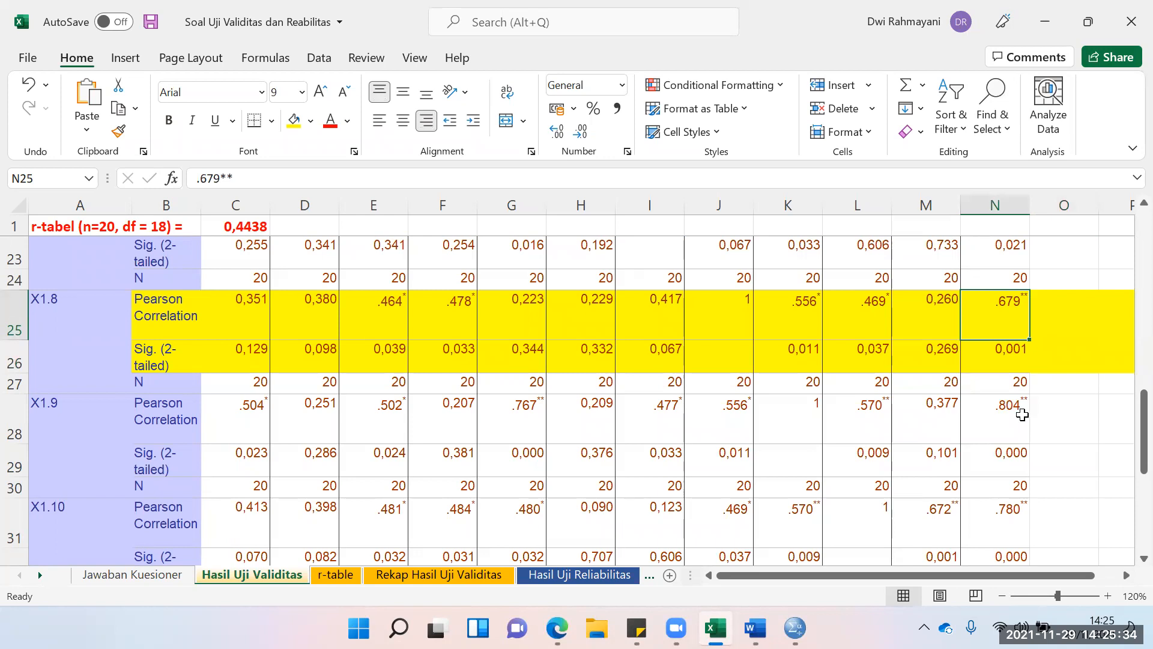
{"action": "scroll", "coordinate": [1022, 419], "scroll_direction": "down", "scroll_amount": 1}
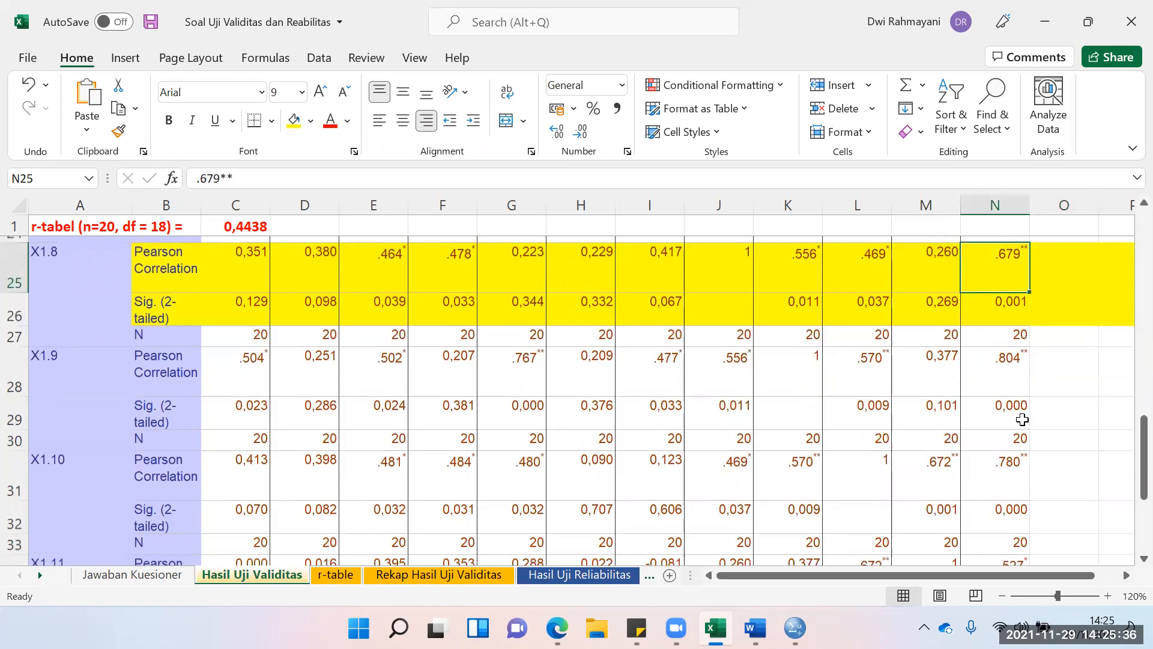
{"action": "scroll", "coordinate": [1022, 419], "scroll_direction": "down", "scroll_amount": 1}
{"action": "scroll", "coordinate": [1021, 414], "scroll_direction": "up", "scroll_amount": 2}
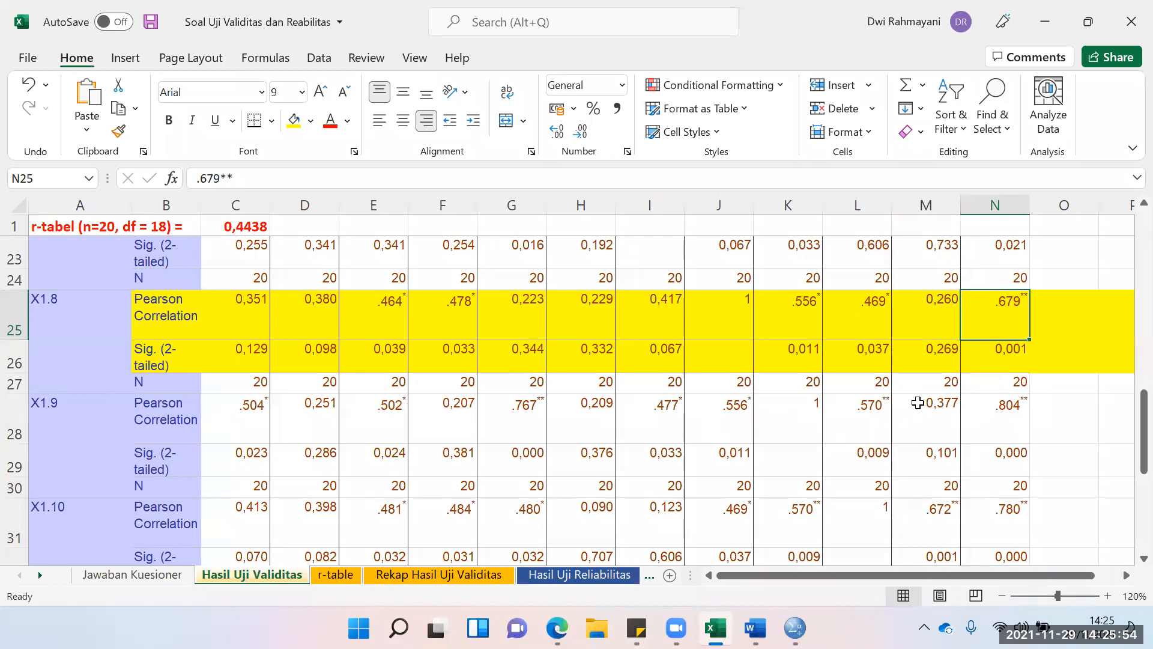
{"action": "scroll", "coordinate": [847, 416], "scroll_direction": "up", "scroll_amount": 3}
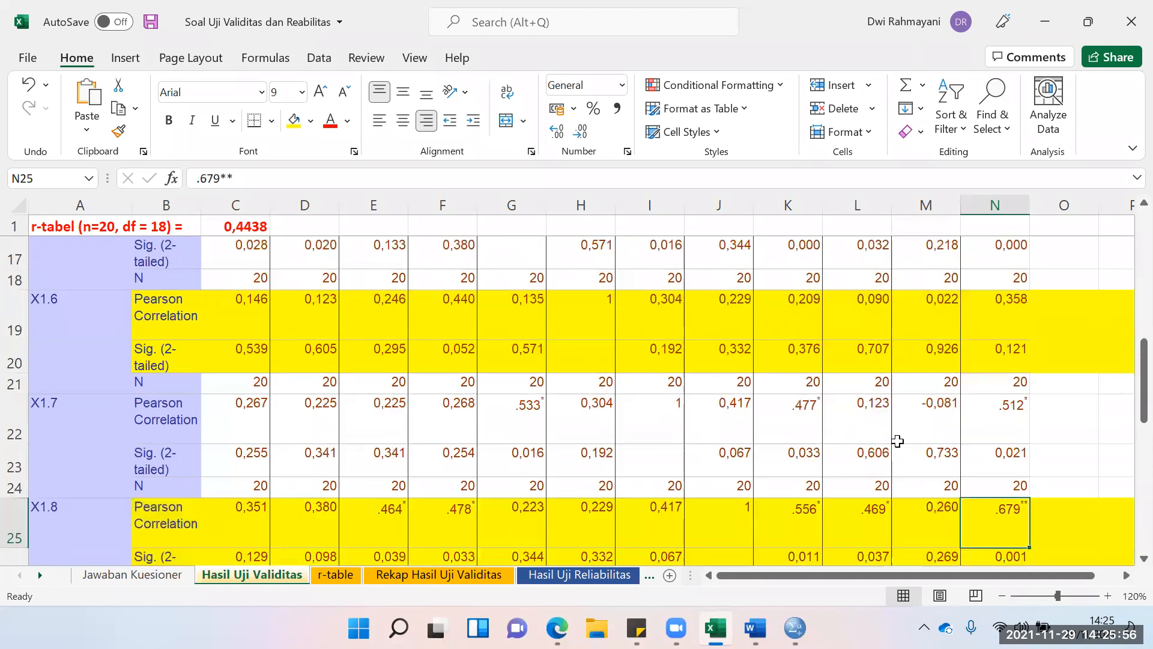
{"action": "scroll", "coordinate": [902, 441], "scroll_direction": "up", "scroll_amount": 1}
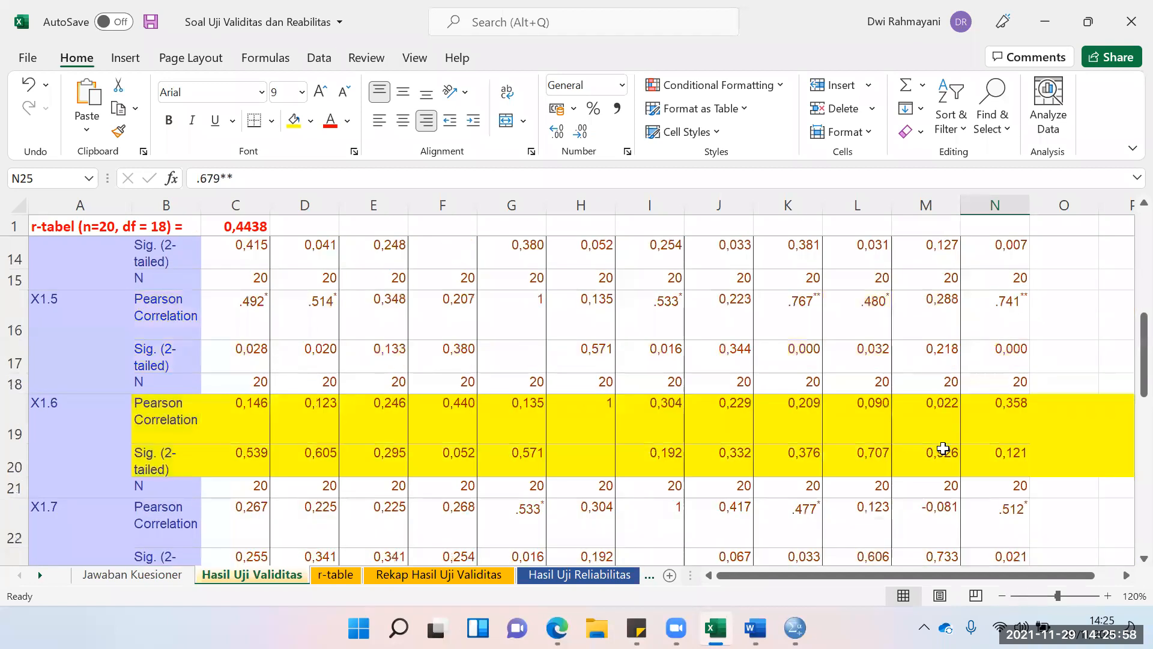
{"action": "scroll", "coordinate": [931, 440], "scroll_direction": "up", "scroll_amount": 2}
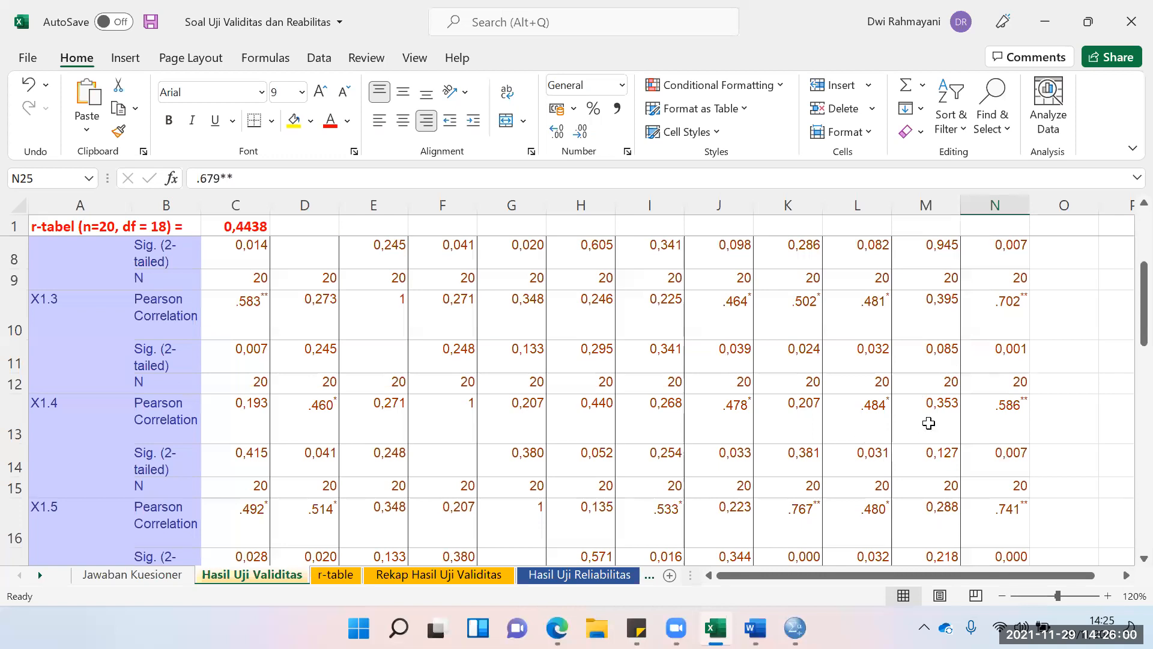
{"action": "scroll", "coordinate": [832, 437], "scroll_direction": "up", "scroll_amount": 2}
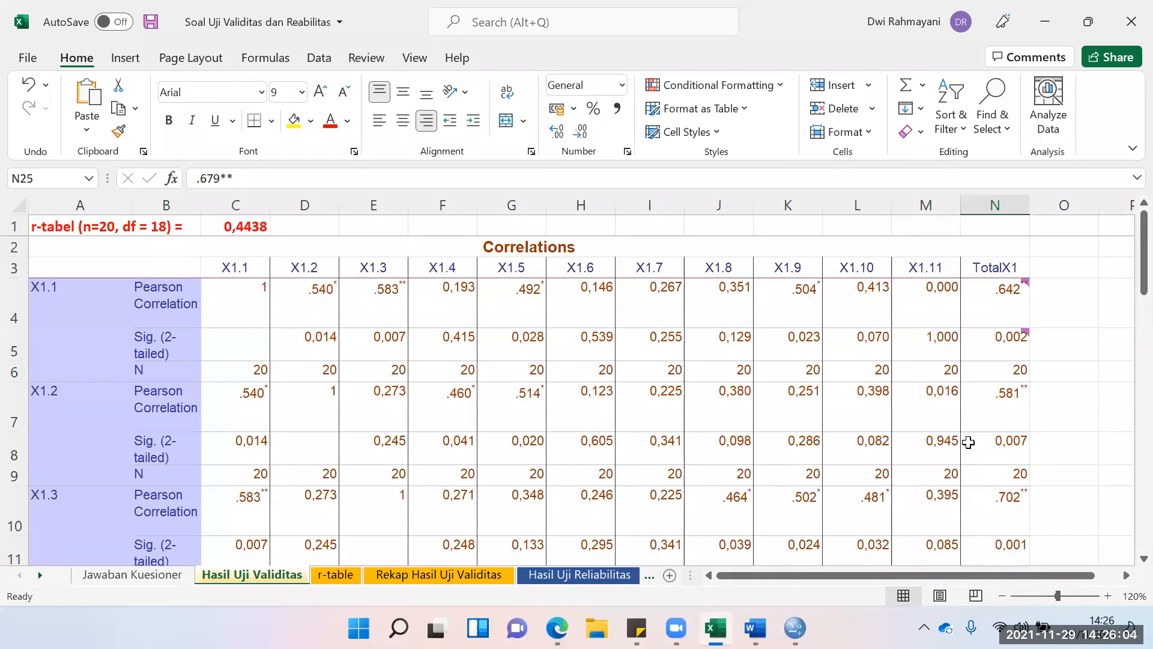
{"action": "scroll", "coordinate": [961, 444], "scroll_direction": "down", "scroll_amount": 1}
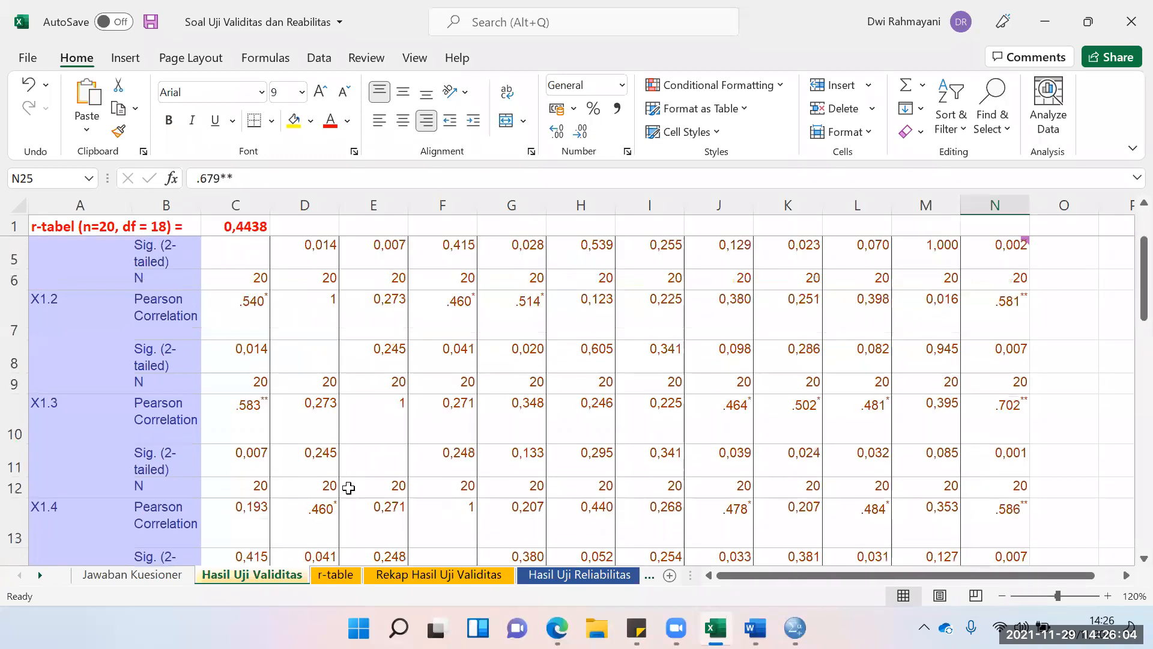
- Look up the critical value for df = 18 on the r-table sheet and return to the Hasil Uji Validitas sheet
{"action": "left_click", "coordinate": [340, 574]}
{"action": "left_click", "coordinate": [261, 578]}
{"action": "left_click", "coordinate": [337, 575]}
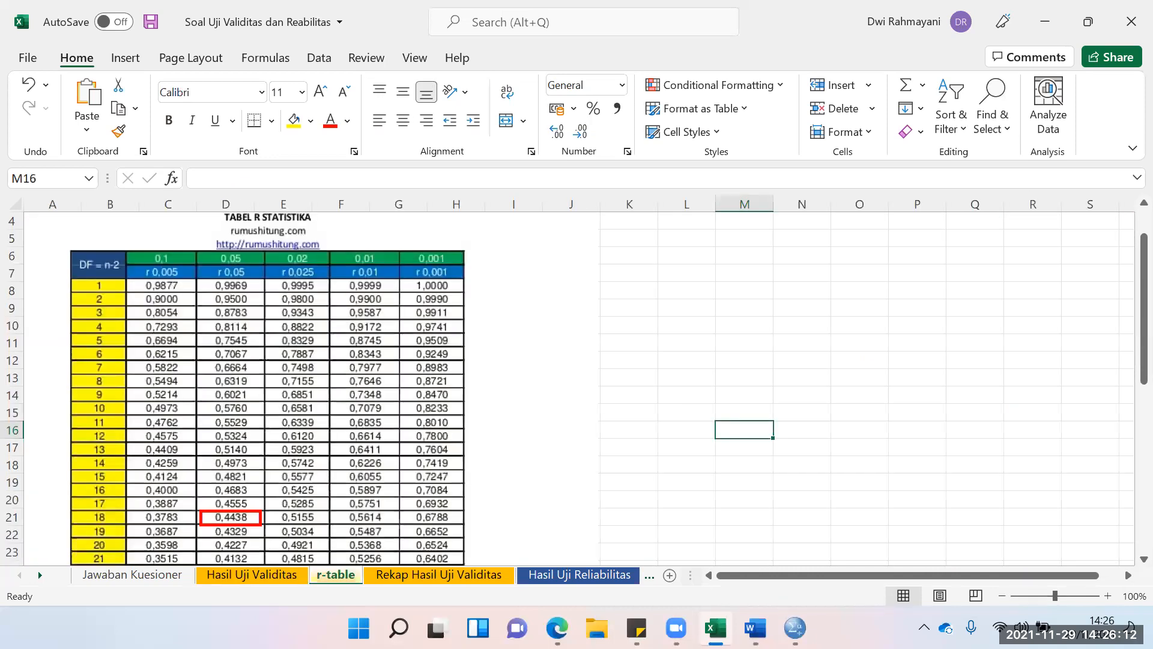
{"action": "left_click", "coordinate": [252, 575]}
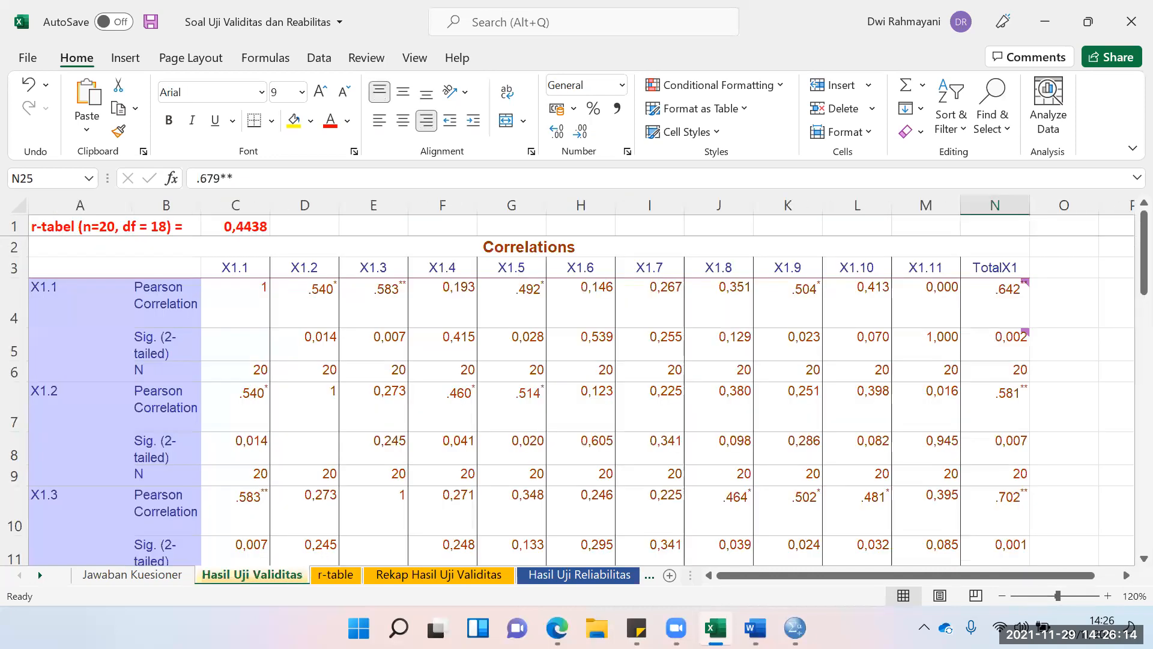
- Switch to the IBM SPSS Statistics Data Editor and open the Reliability Analysis dialog for the questionnaire data
{"action": "left_click", "coordinate": [795, 628]}
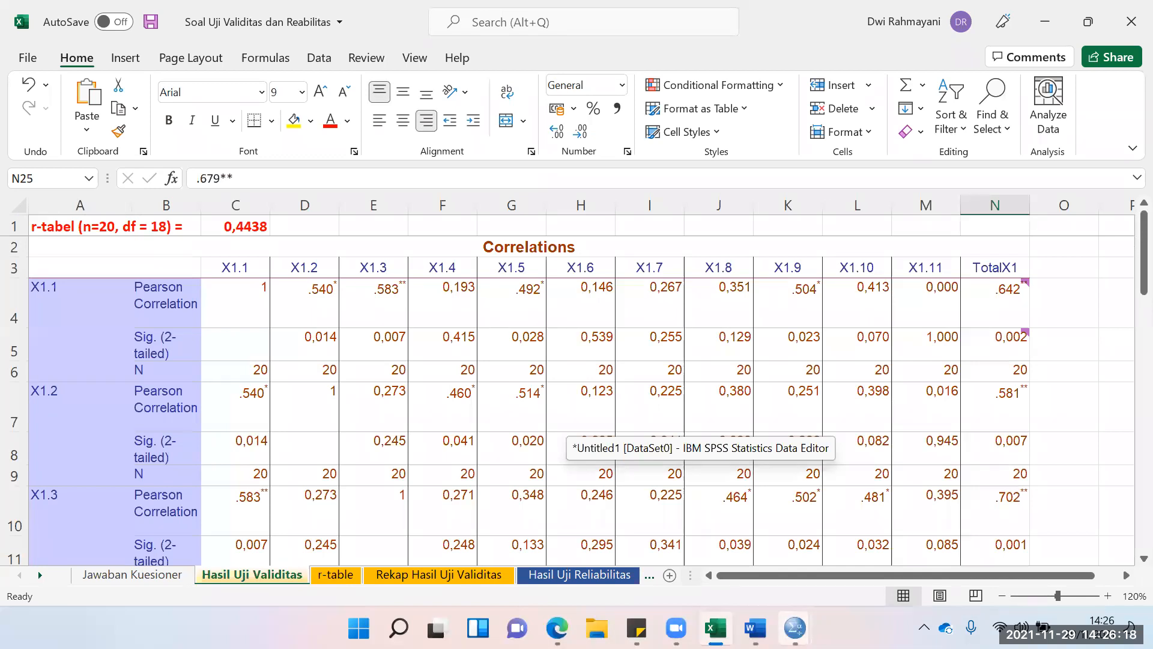
{"action": "left_click", "coordinate": [795, 627]}
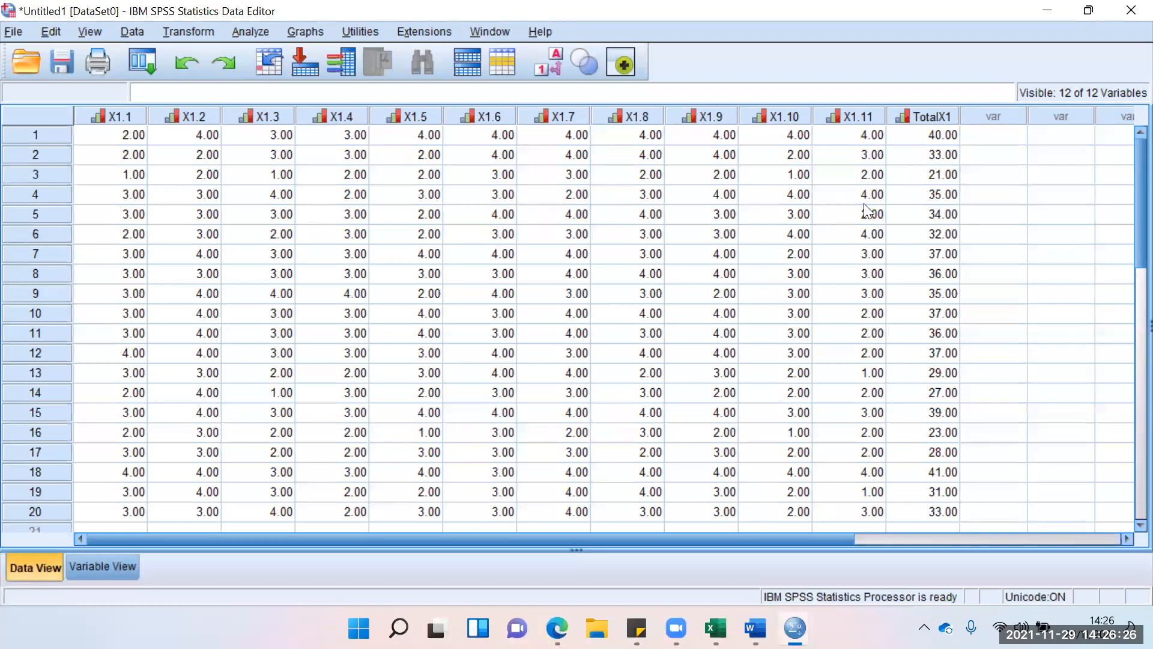
{"action": "left_click", "coordinate": [251, 32]}
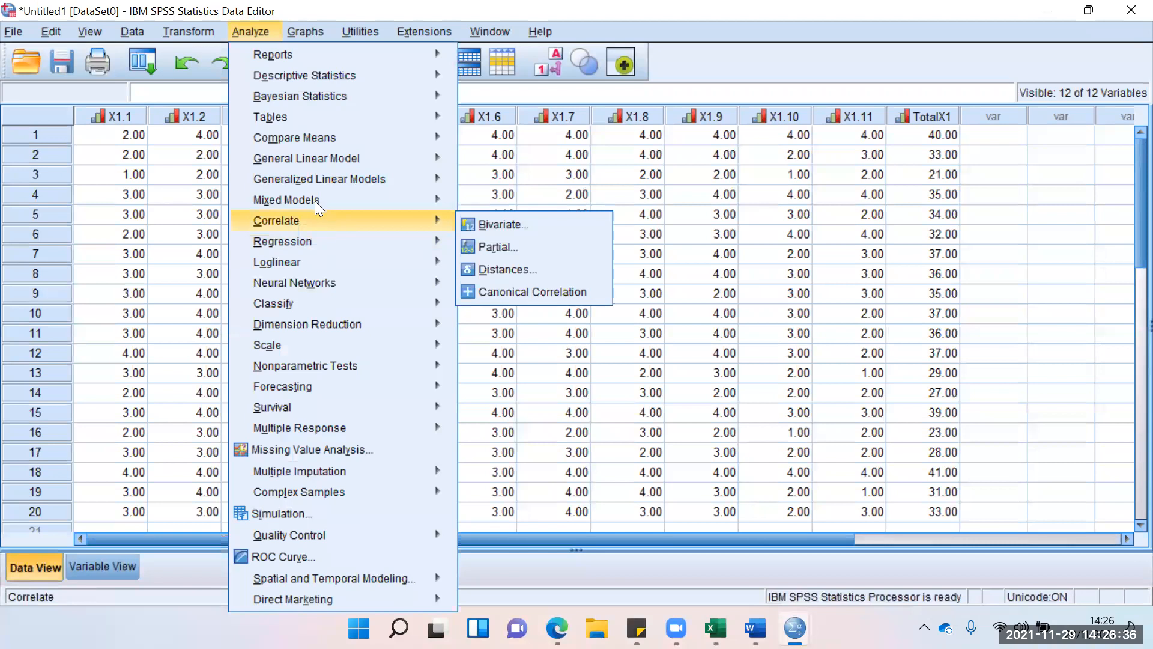
{"action": "mouse_move", "coordinate": [316, 206]}
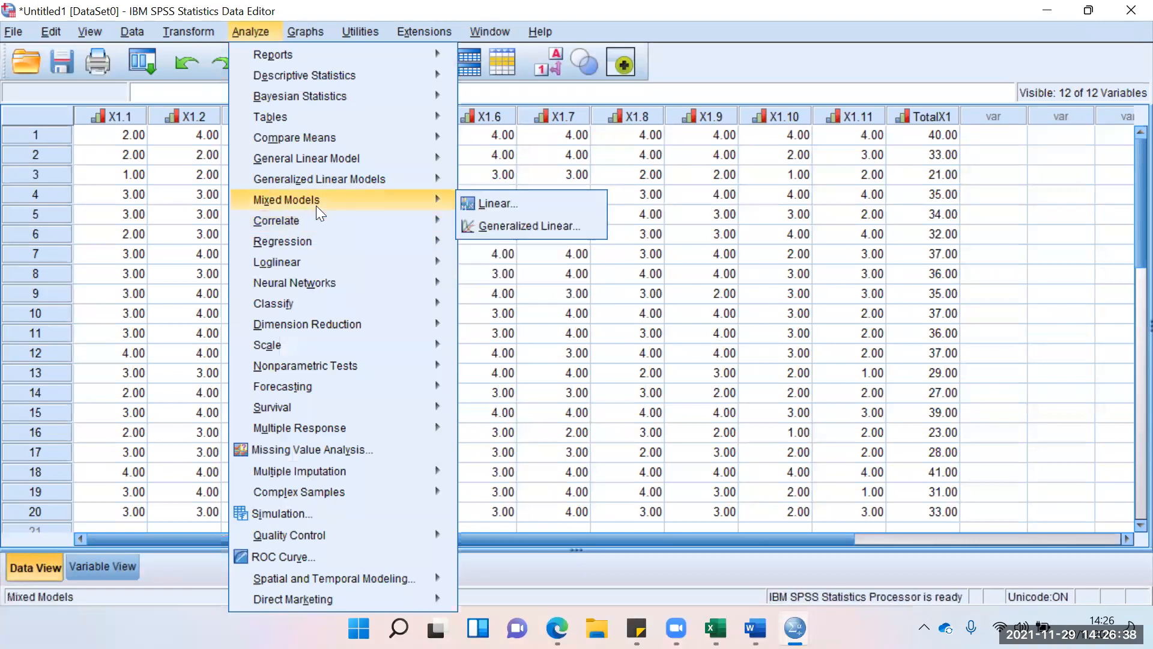
{"action": "left_click", "coordinate": [259, 33]}
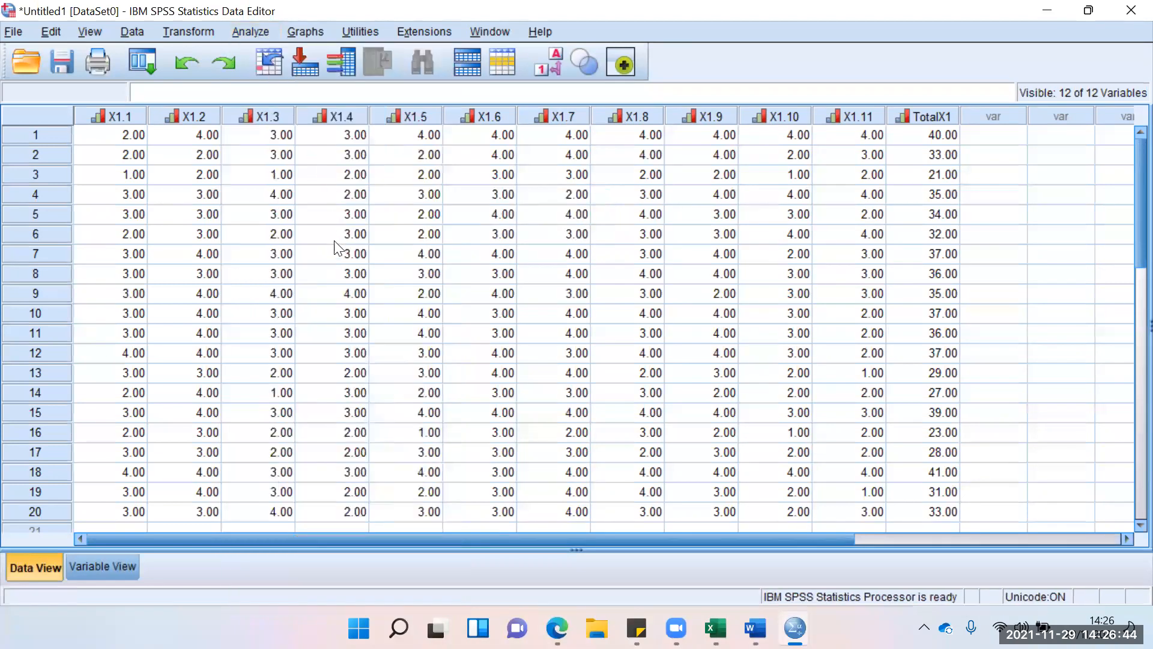
{"action": "key", "text": "alt+a"}
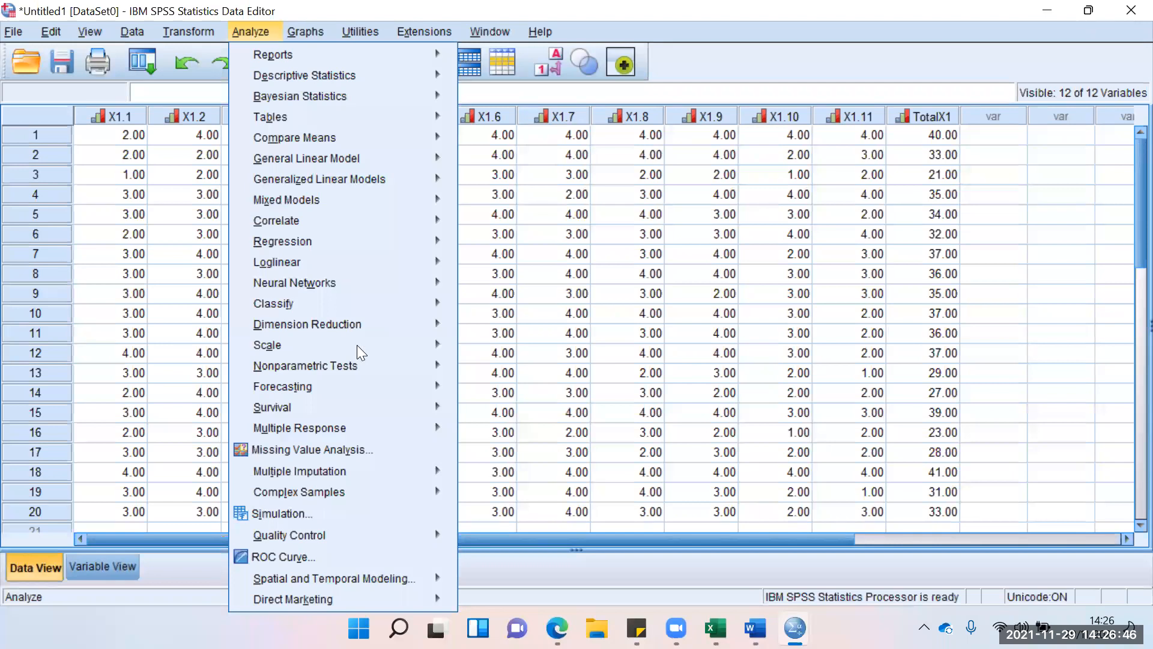
{"action": "mouse_move", "coordinate": [363, 346]}
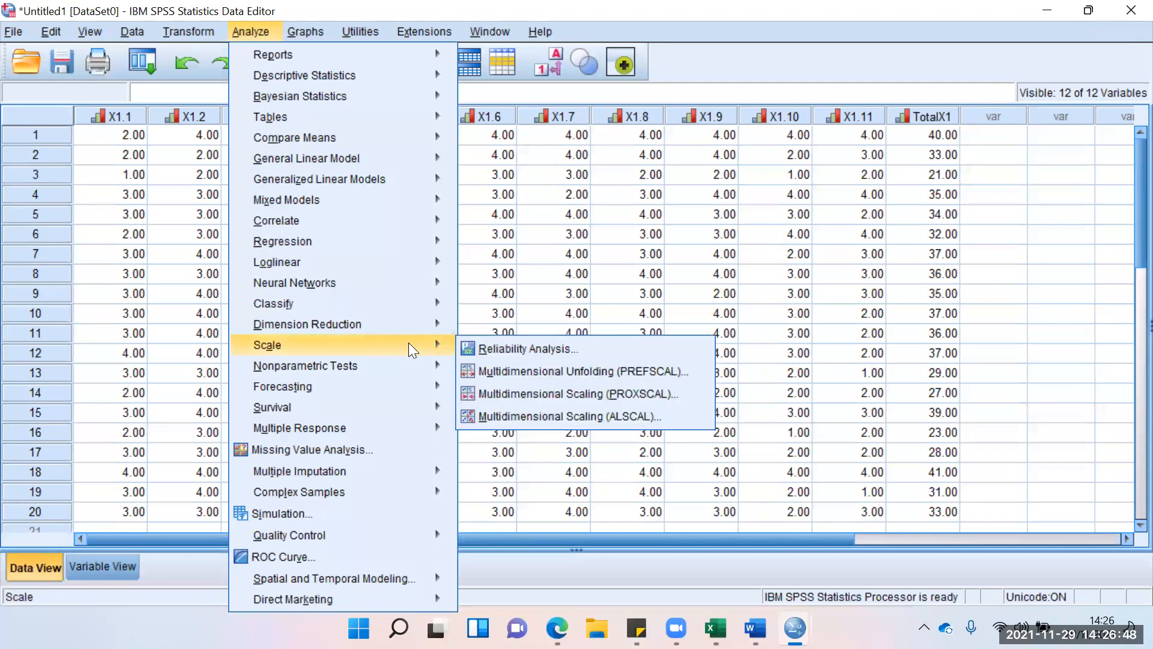
{"action": "left_click", "coordinate": [577, 350]}
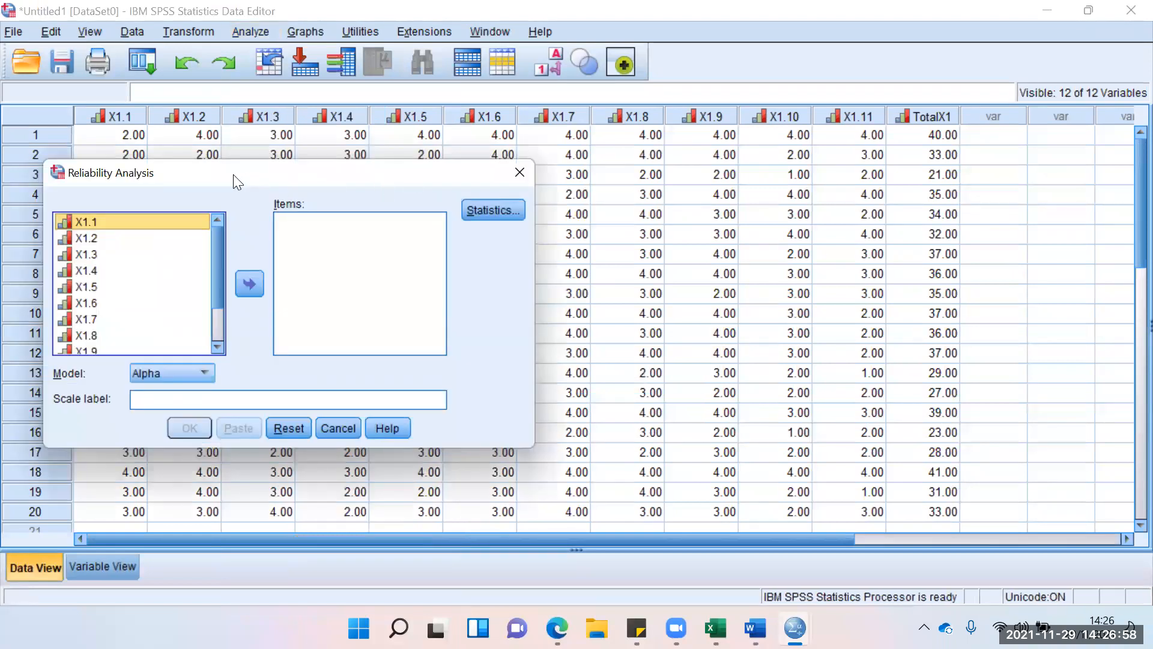
- Add variables X1.1 to X1.11 as the items of the Reliability Analysis, leaving out TotalX1
{"action": "left_click_drag", "start_coordinate": [233, 174], "coordinate": [353, 174]}
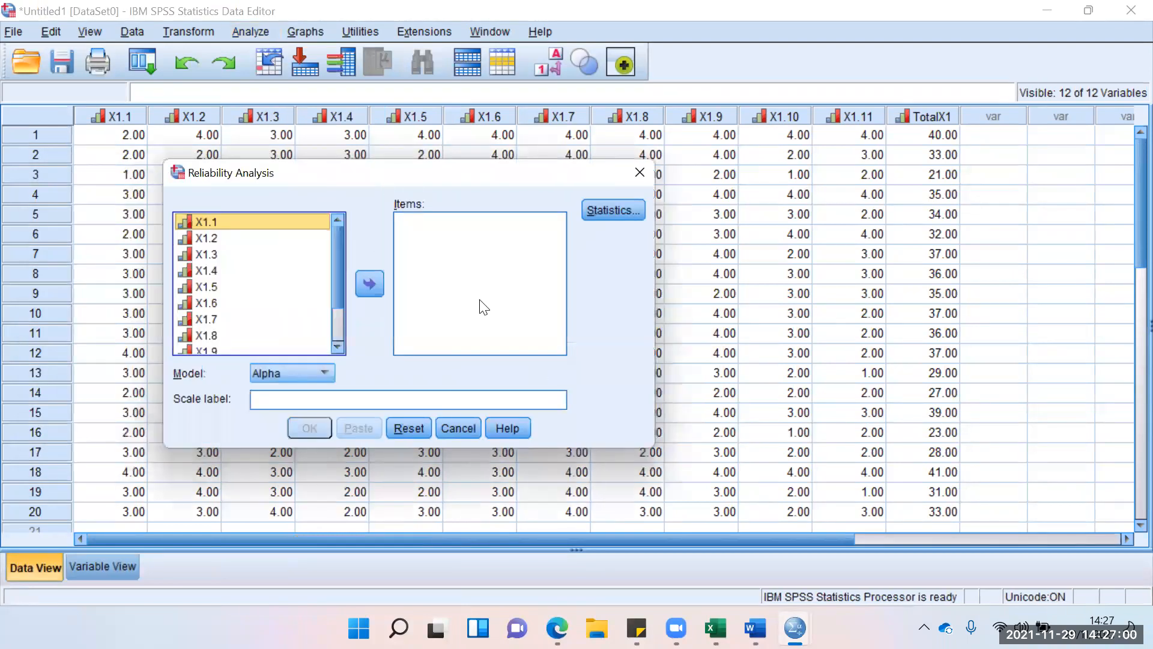
{"action": "scroll", "coordinate": [255, 290], "scroll_direction": "down", "scroll_amount": 1}
{"action": "scroll", "coordinate": [289, 288], "scroll_direction": "up", "scroll_amount": 1}
{"action": "left_click", "coordinate": [265, 257]}
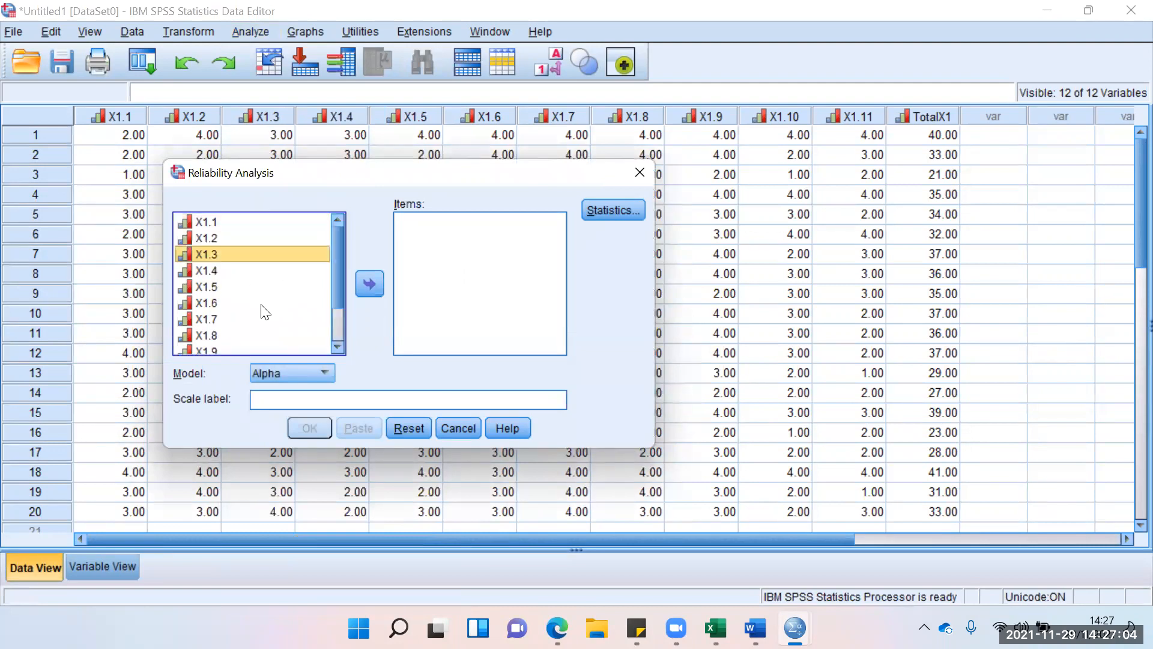
{"action": "left_click", "coordinate": [267, 223]}
{"action": "key", "text": "ctrl+a"}
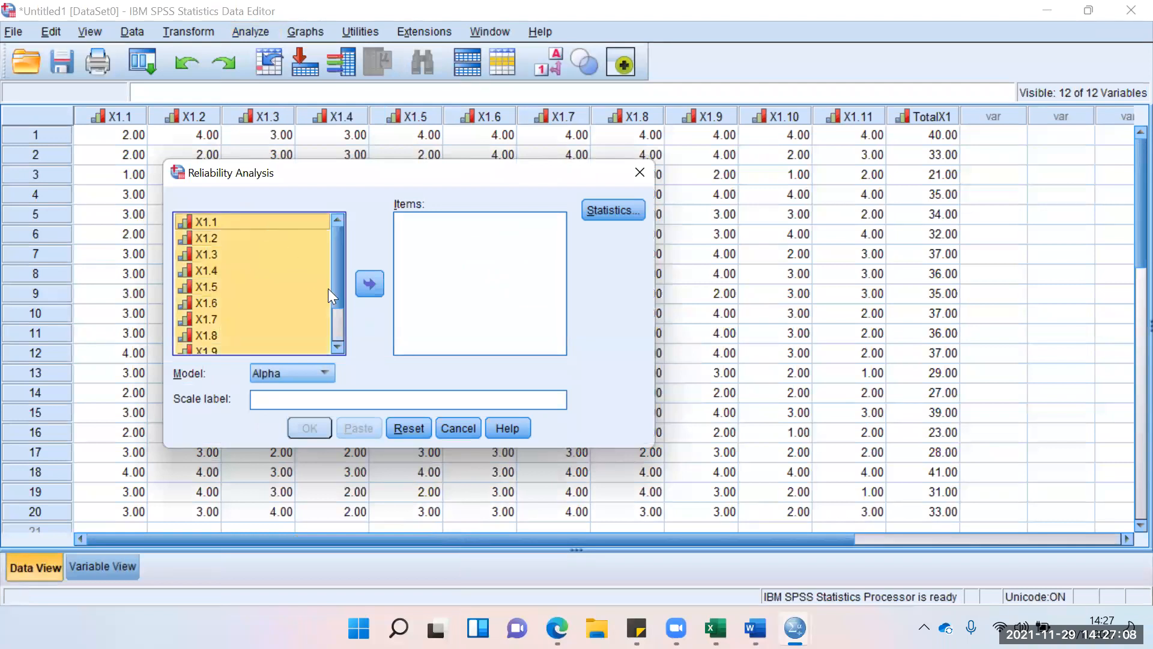
{"action": "scroll", "coordinate": [328, 289], "scroll_direction": "down", "scroll_amount": 1}
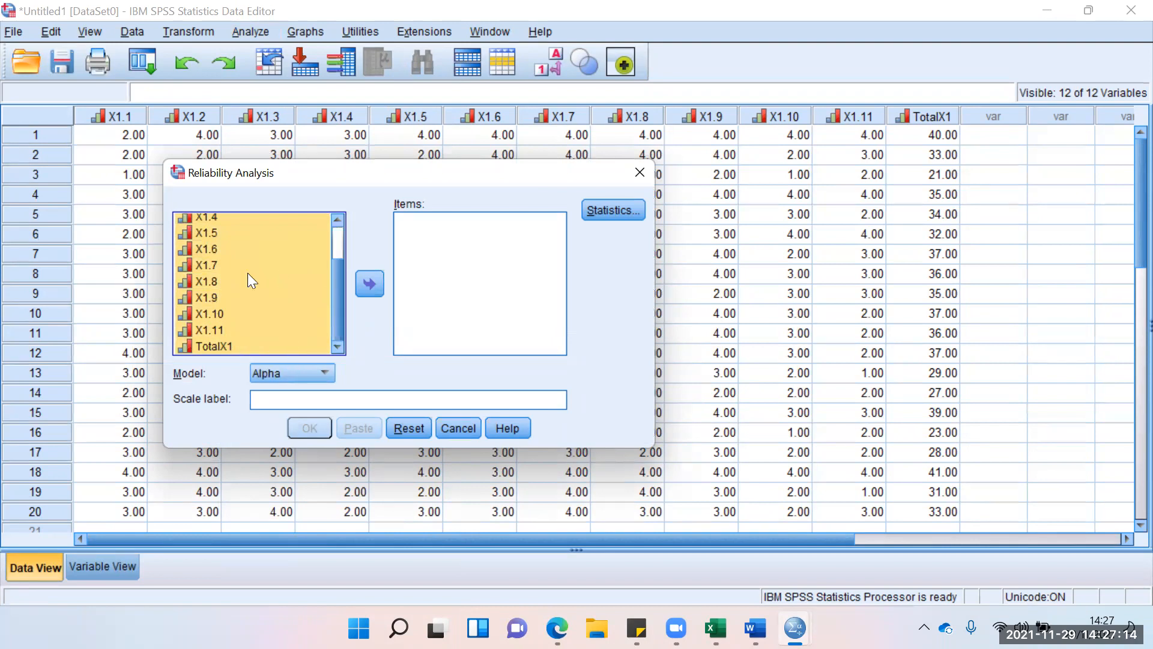
{"action": "left_click", "coordinate": [268, 346], "text": "ctrl"}
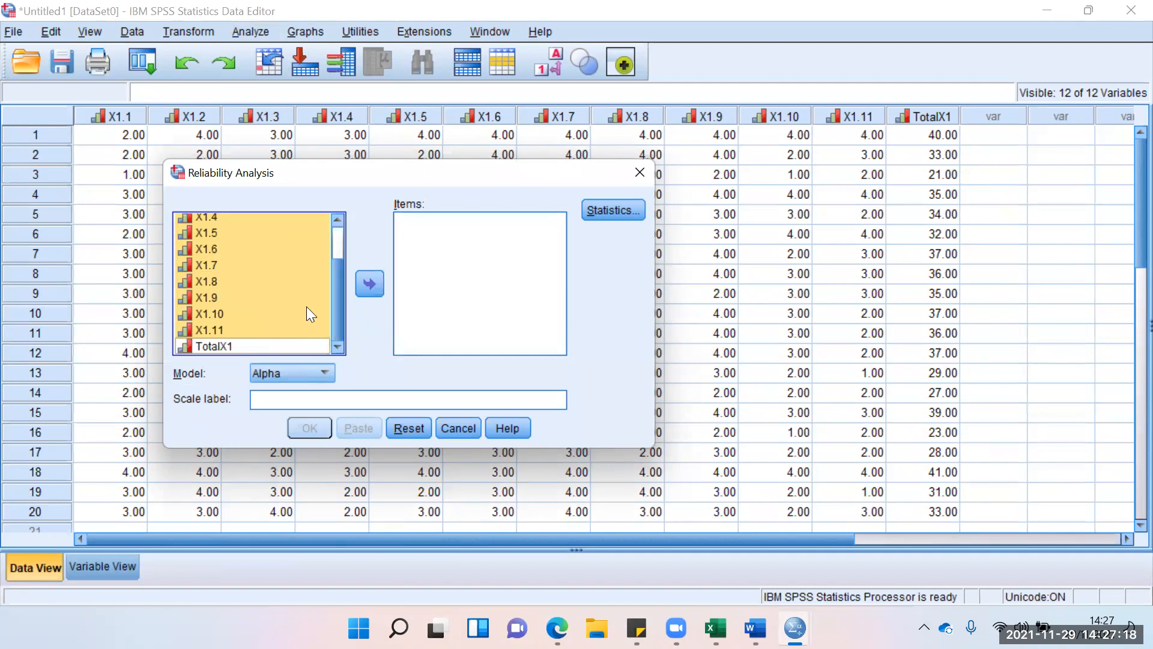
{"action": "left_click", "coordinate": [370, 283]}
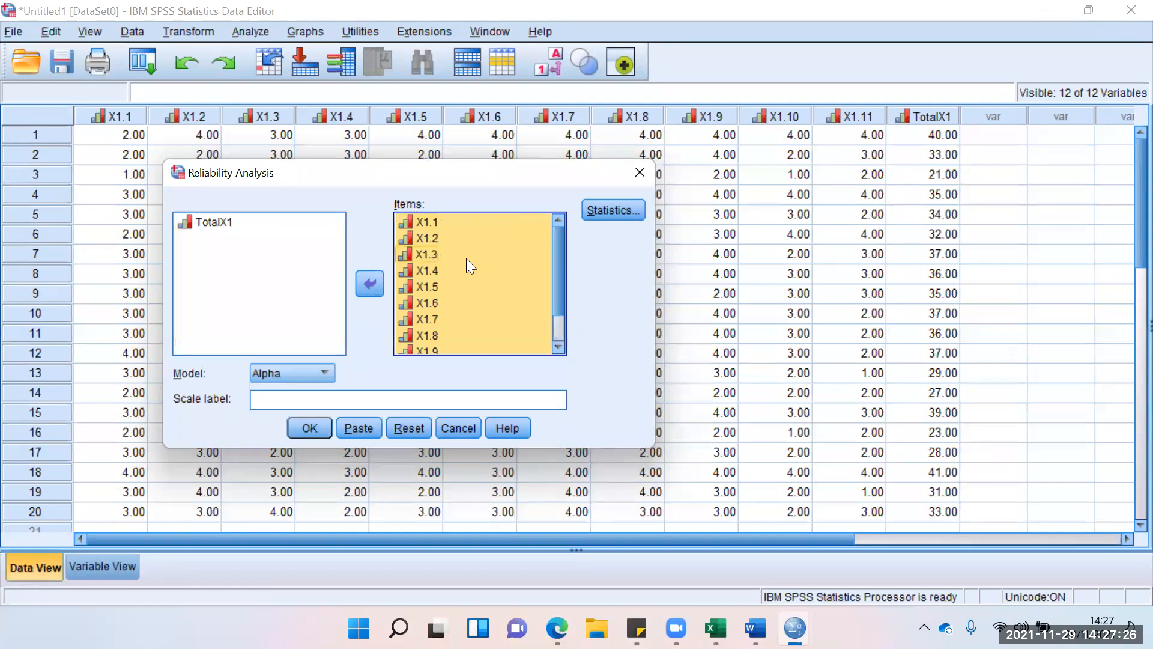
- Choose Alpha as the model for the Reliability Analysis
{"action": "left_click", "coordinate": [318, 373]}
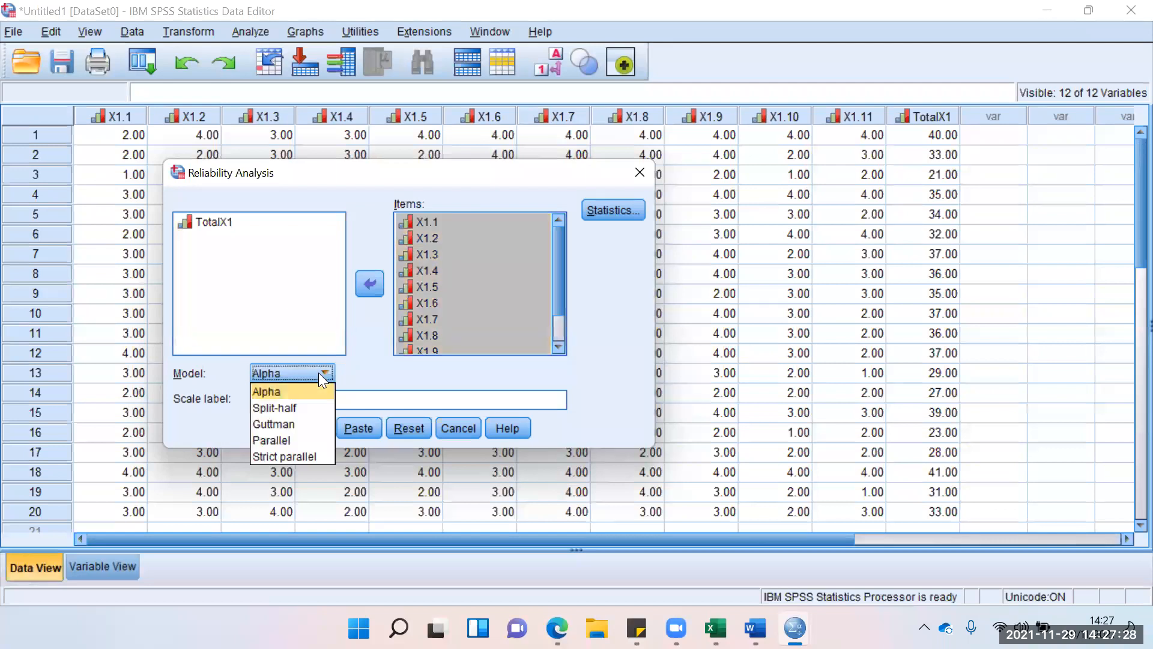
{"action": "left_click", "coordinate": [291, 392]}
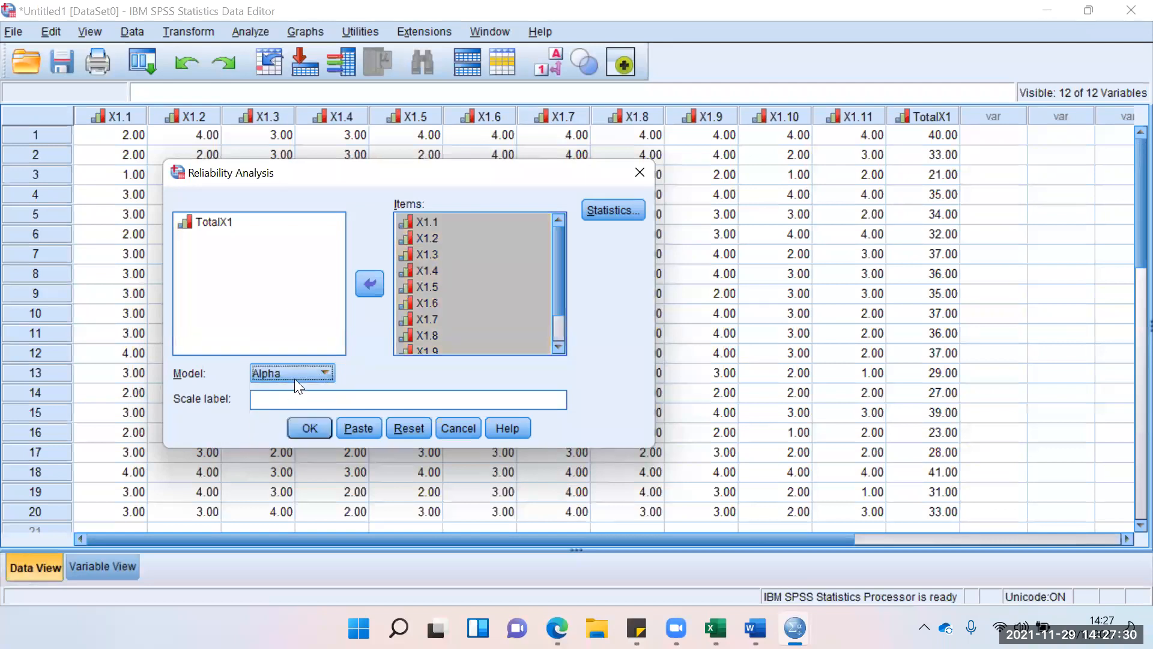
{"action": "left_click", "coordinate": [296, 375]}
{"action": "left_click", "coordinate": [304, 392]}
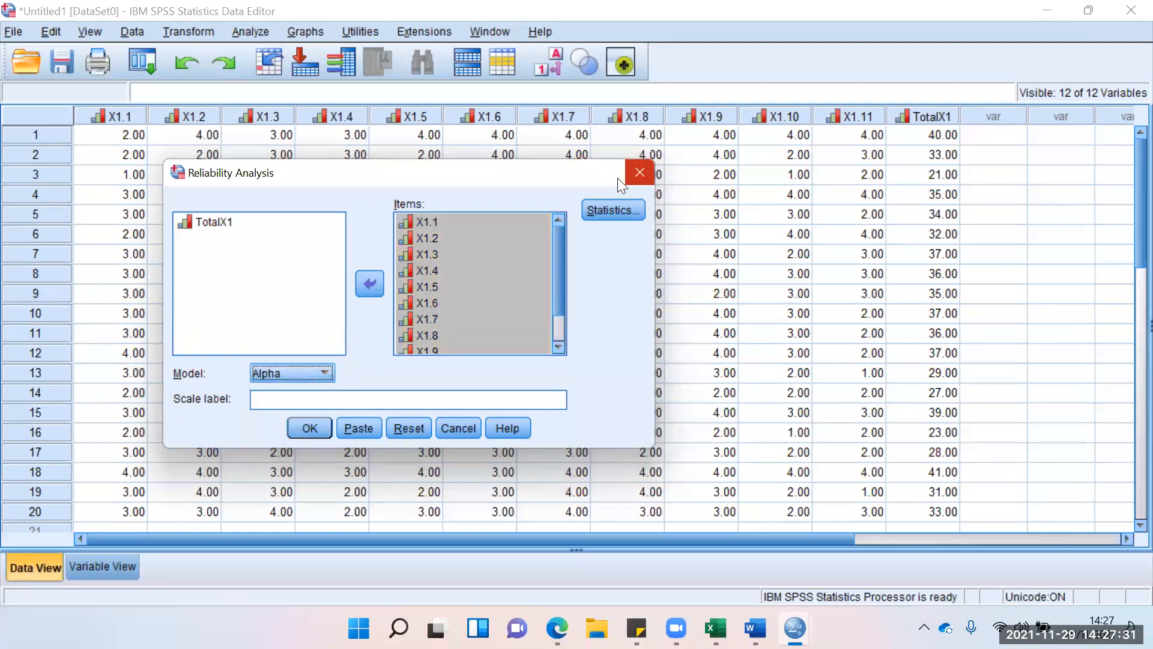
- Request descriptives for Item, Scale and Scale if item deleted plus Inter-Item Correlations, and run the Reliability Analysis
{"action": "left_click", "coordinate": [621, 212]}
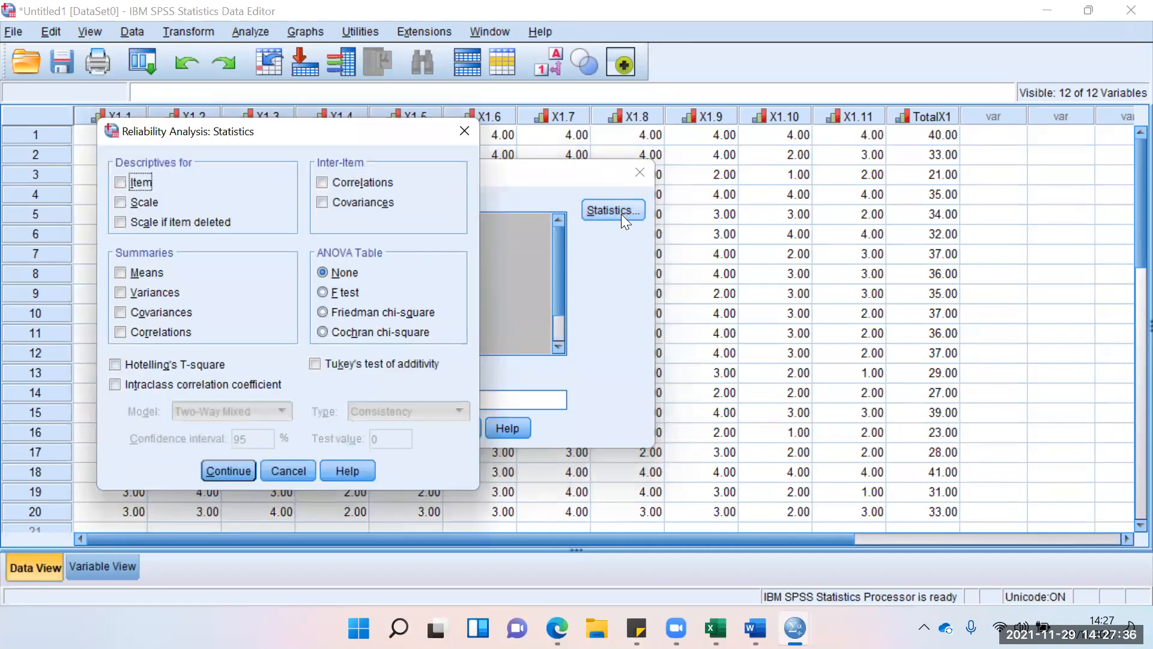
{"action": "left_click", "coordinate": [143, 186]}
{"action": "left_click", "coordinate": [144, 203]}
{"action": "left_click", "coordinate": [162, 223]}
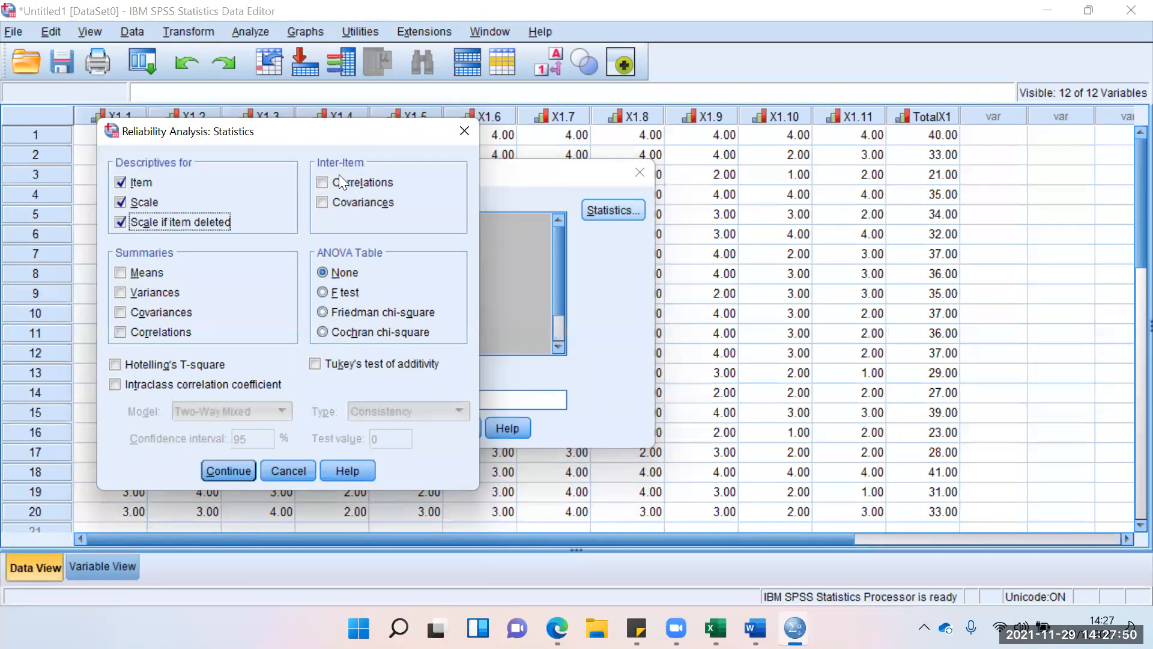
{"action": "left_click", "coordinate": [367, 187]}
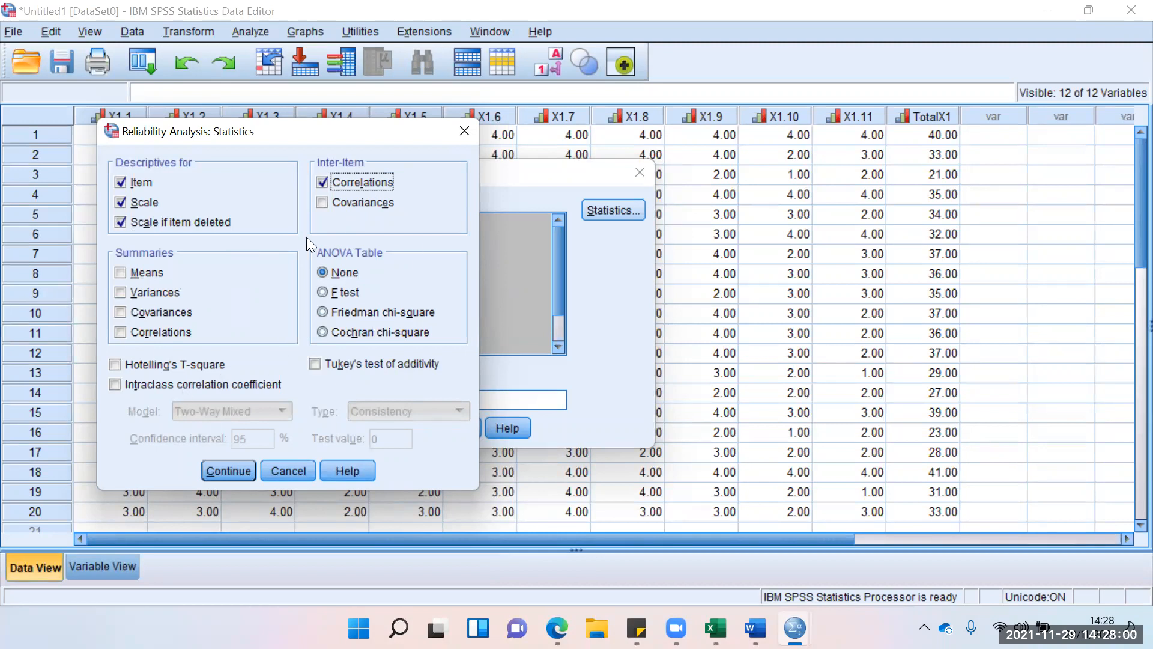
{"action": "left_click", "coordinate": [234, 470]}
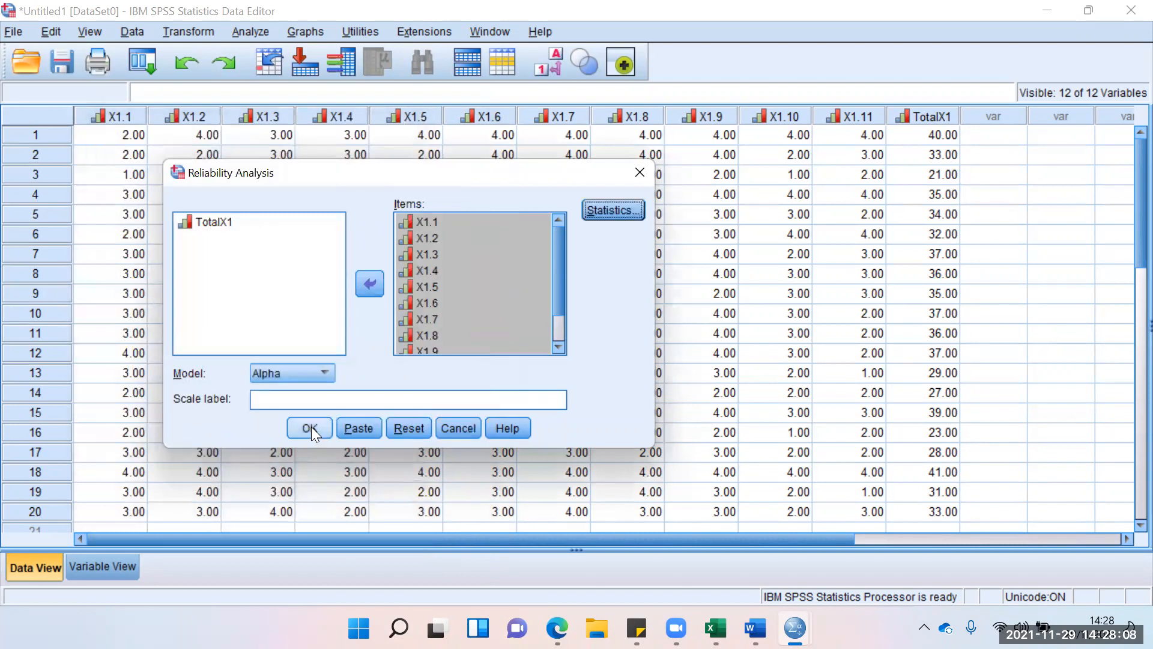
{"action": "left_click", "coordinate": [313, 426]}
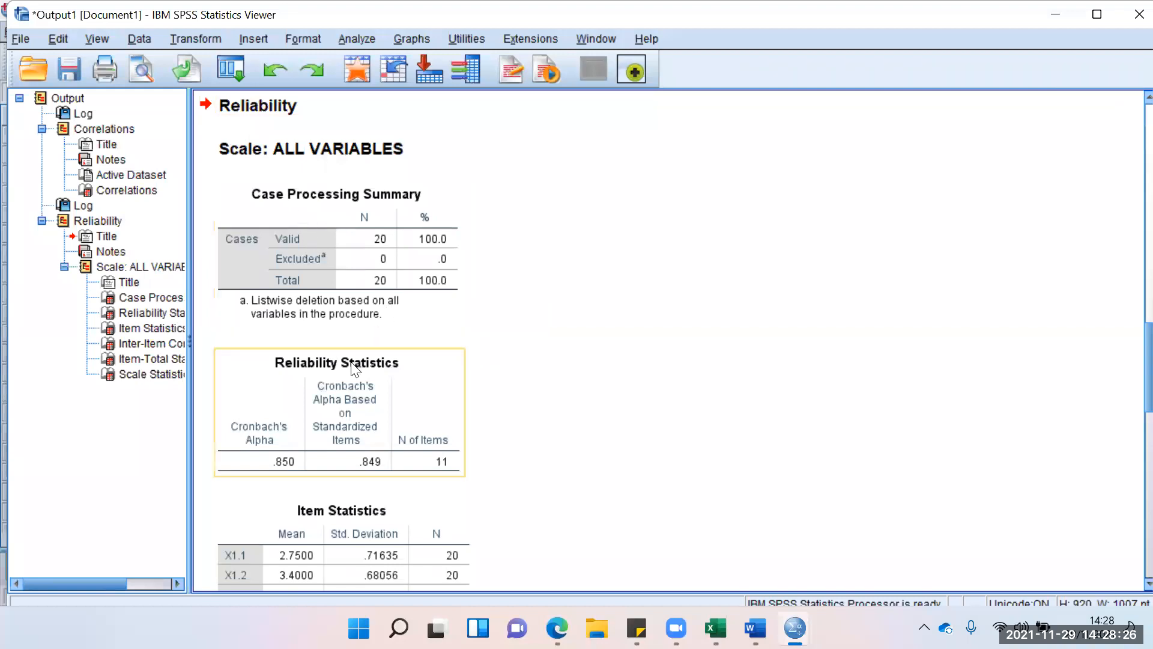
- Review the reliability output tables from Reliability Statistics through Item Statistics, Inter-Item Correlation Matrix, Item-Total Statistics and Scale Statistics
{"action": "scroll", "coordinate": [354, 368], "scroll_direction": "down", "scroll_amount": 3}
{"action": "scroll", "coordinate": [357, 390], "scroll_direction": "down", "scroll_amount": 3}
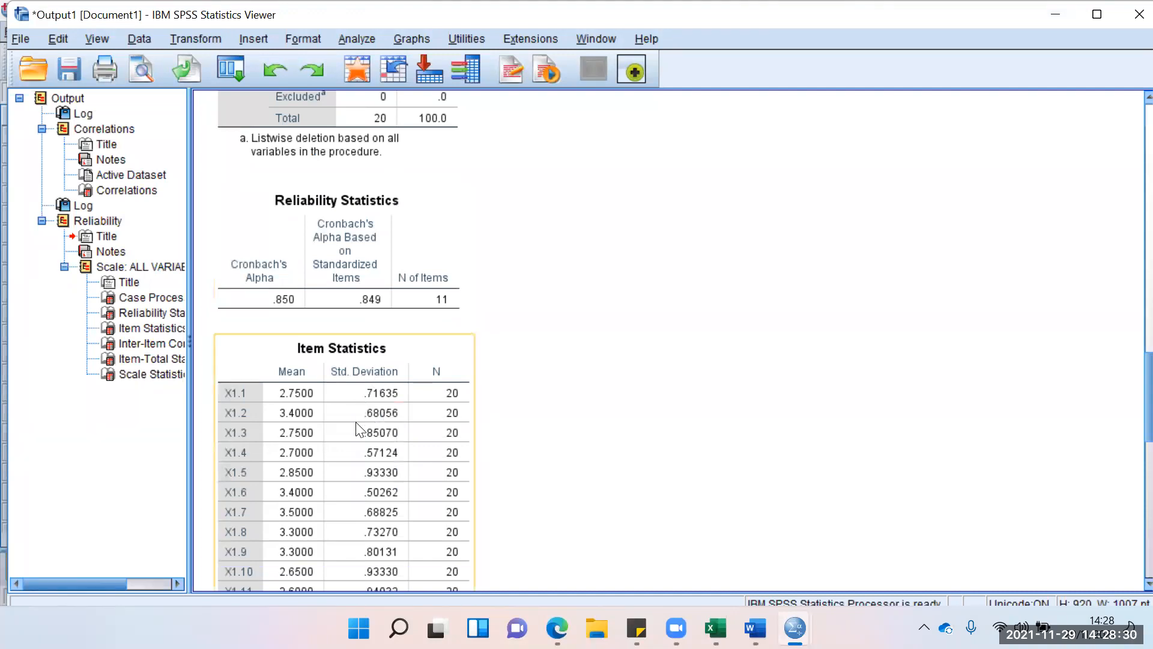
{"action": "scroll", "coordinate": [384, 393], "scroll_direction": "down", "scroll_amount": 3}
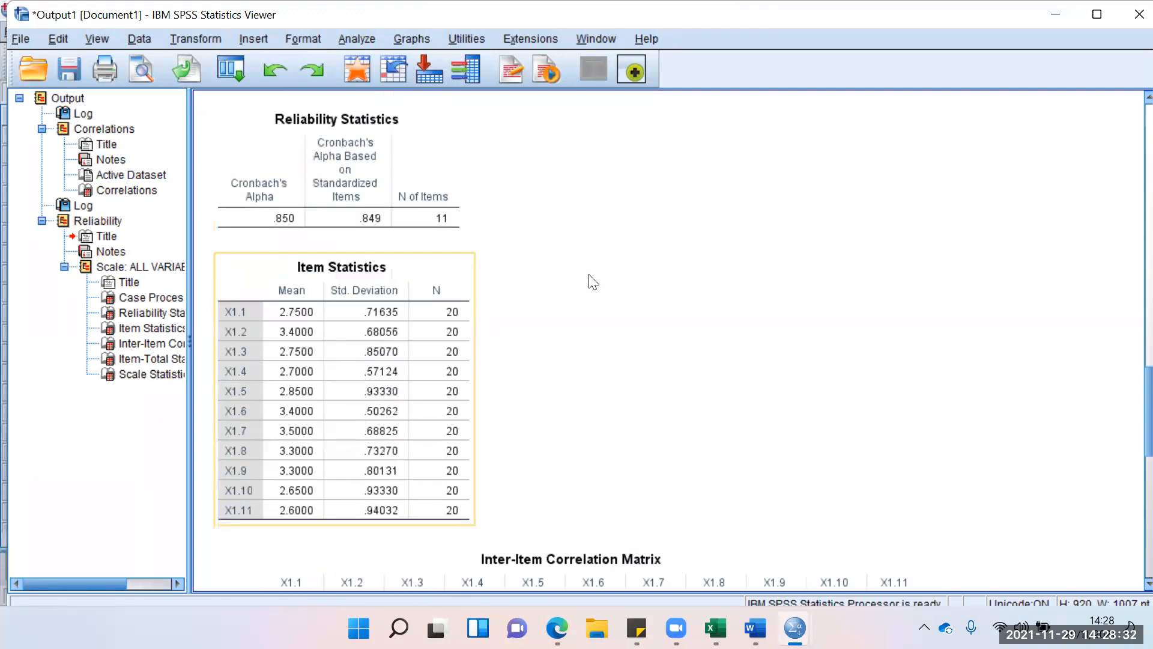
{"action": "scroll", "coordinate": [591, 272], "scroll_direction": "down", "scroll_amount": 6}
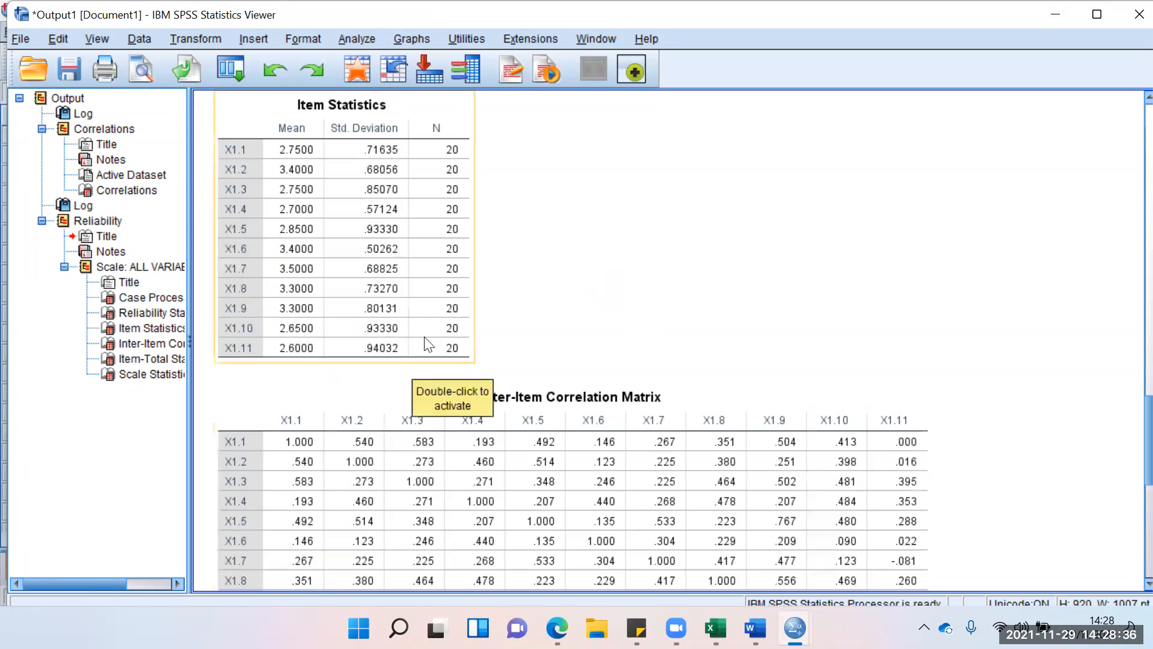
{"action": "scroll", "coordinate": [447, 348], "scroll_direction": "down", "scroll_amount": 6}
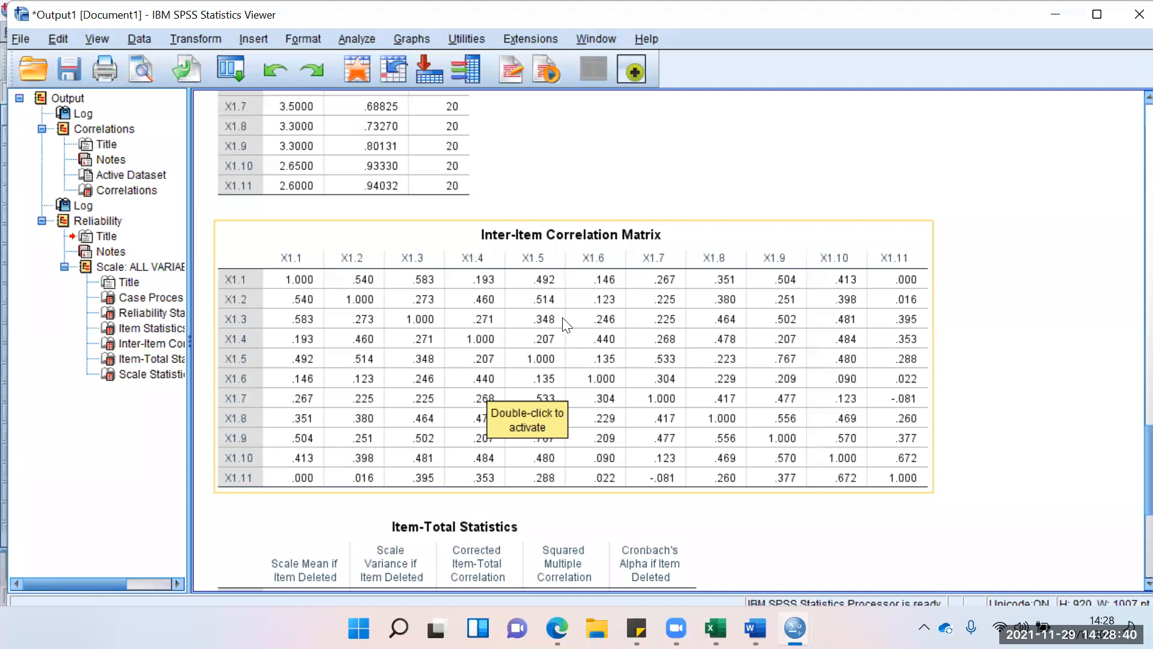
{"action": "scroll", "coordinate": [466, 530], "scroll_direction": "down", "scroll_amount": 12}
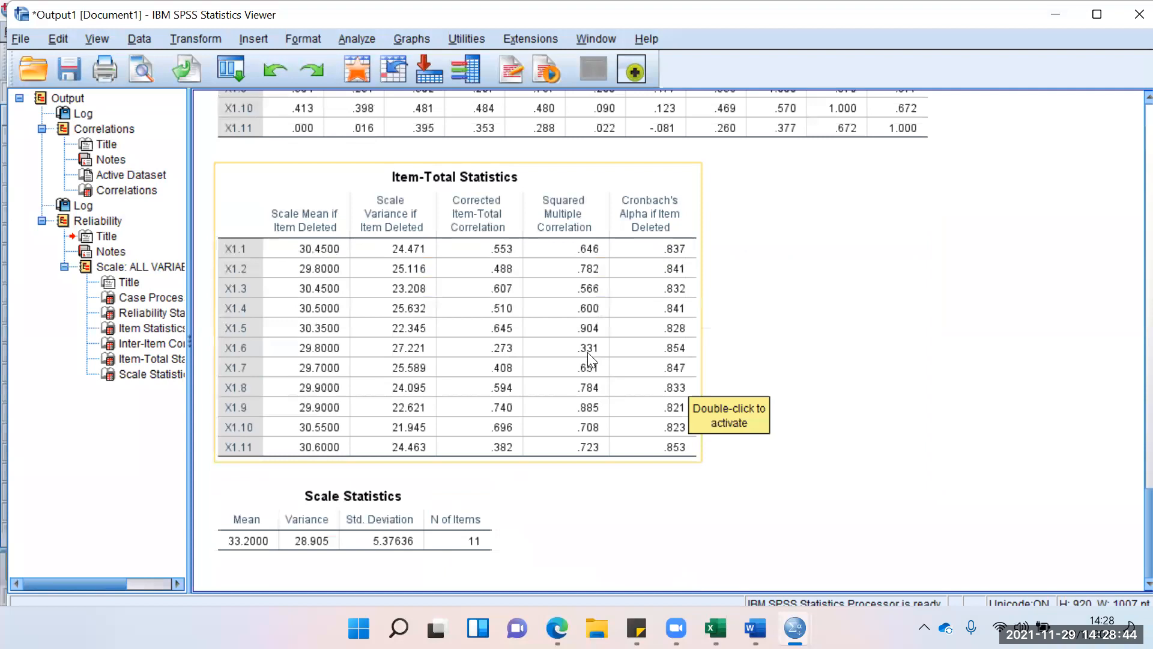
{"action": "scroll", "coordinate": [397, 186], "scroll_direction": "up", "scroll_amount": 20}
{"action": "scroll", "coordinate": [447, 192], "scroll_direction": "down", "scroll_amount": 5}
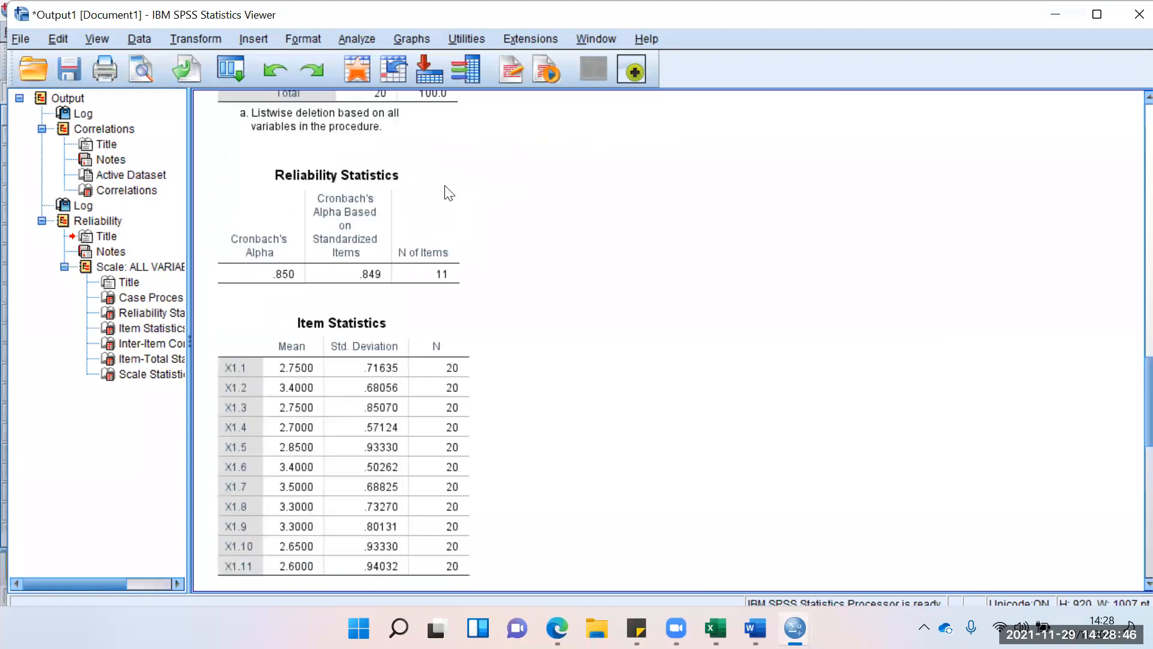
- Examine Cronbach's Alpha in the Reliability Statistics table and the item values in the Item-Total Statistics table
{"action": "left_click", "coordinate": [447, 193]}
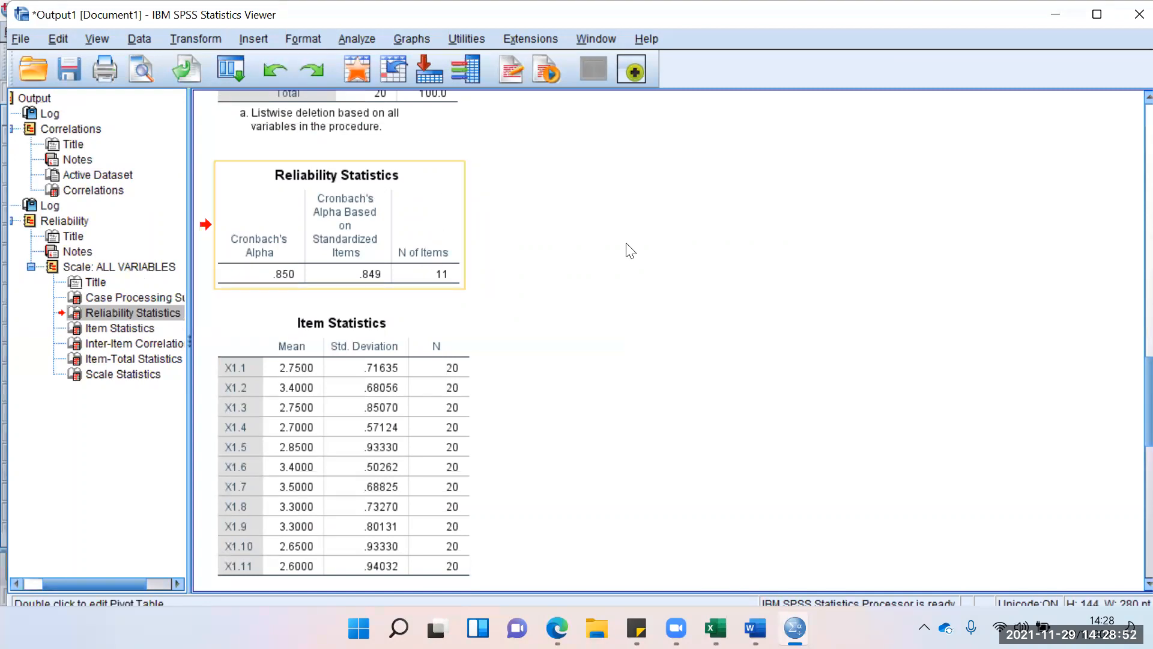
{"action": "scroll", "coordinate": [619, 301], "scroll_direction": "down", "scroll_amount": 5}
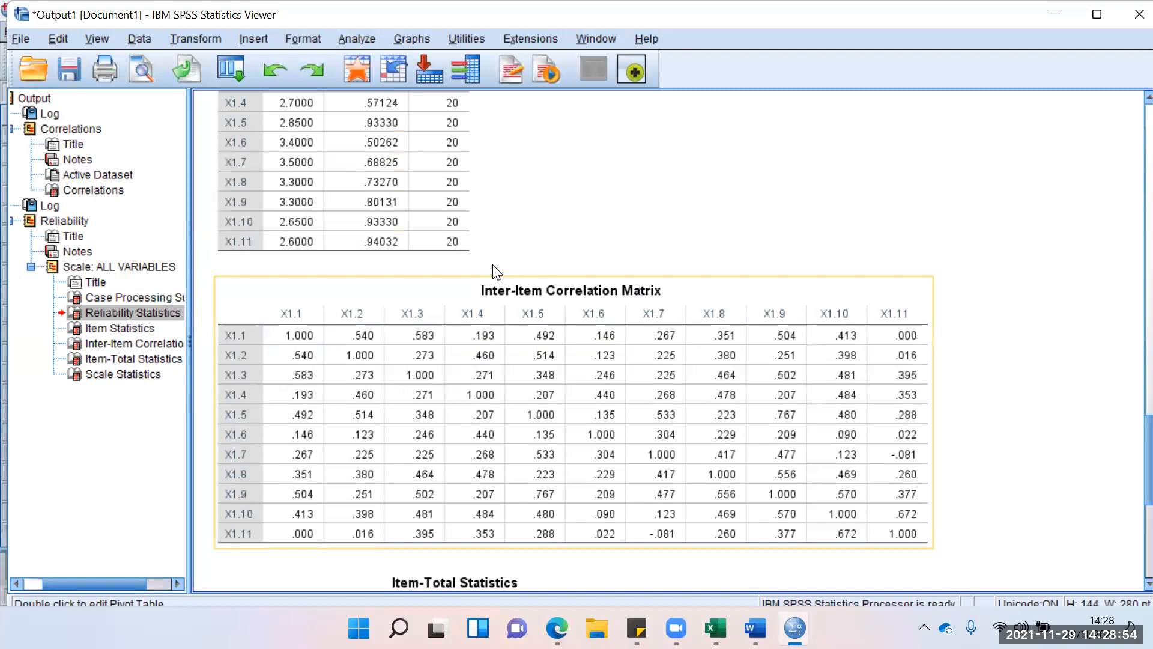
{"action": "scroll", "coordinate": [509, 263], "scroll_direction": "down", "scroll_amount": 5}
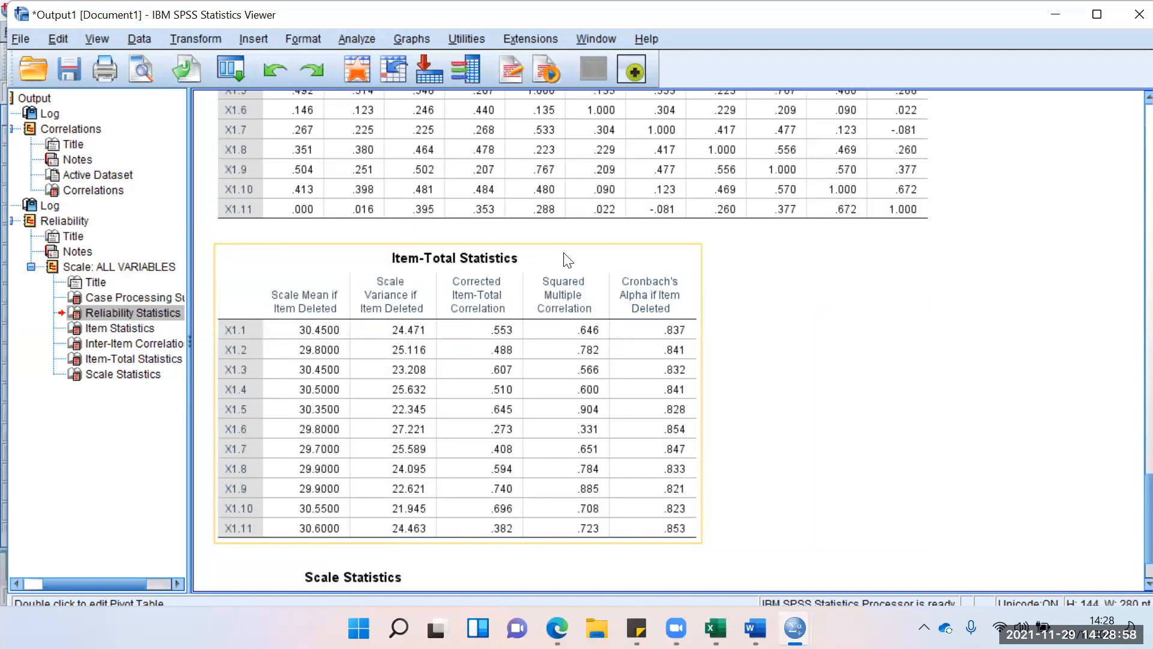
{"action": "left_click", "coordinate": [572, 278]}
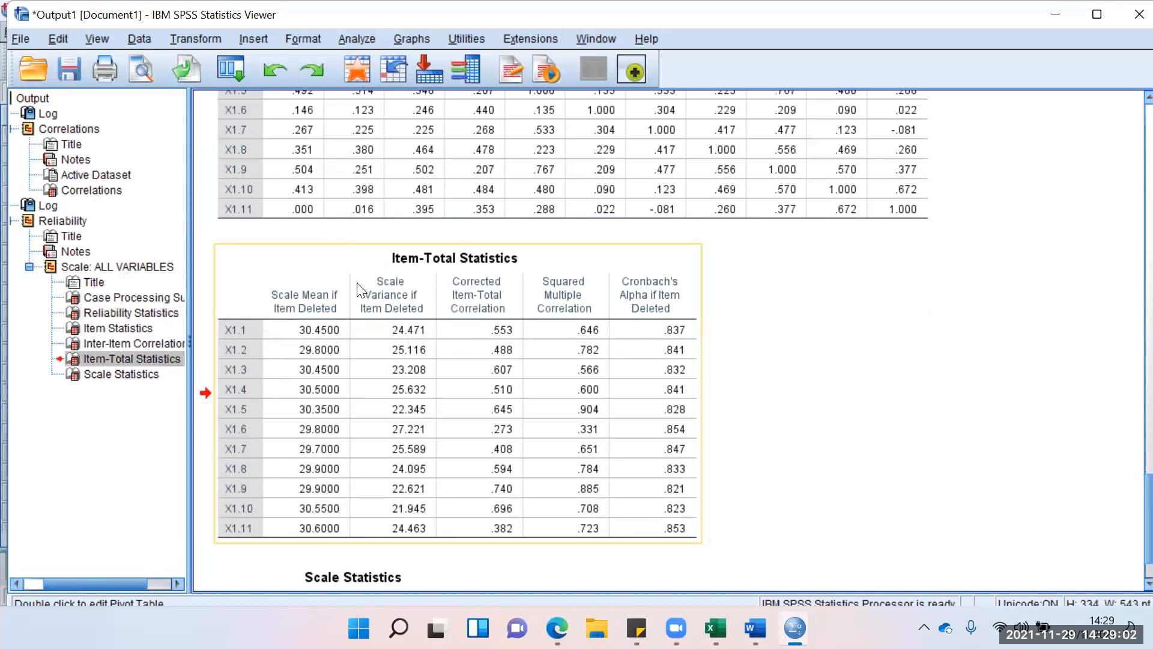
{"action": "scroll", "coordinate": [371, 393], "scroll_direction": "up", "scroll_amount": 10}
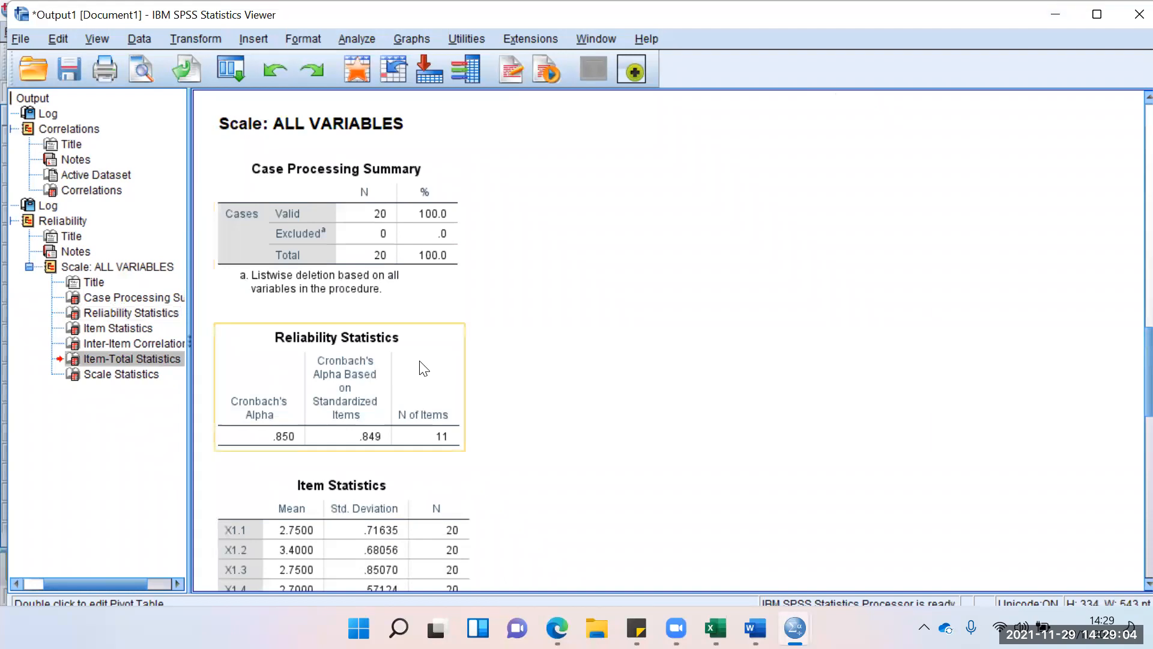
- Switch to the Word document Hasil Uji Validitas dan Reliabilitas and review the Hasil Uji Reliabilitas section with its Item-Total Statistics table
{"action": "mouse_move", "coordinate": [755, 628]}
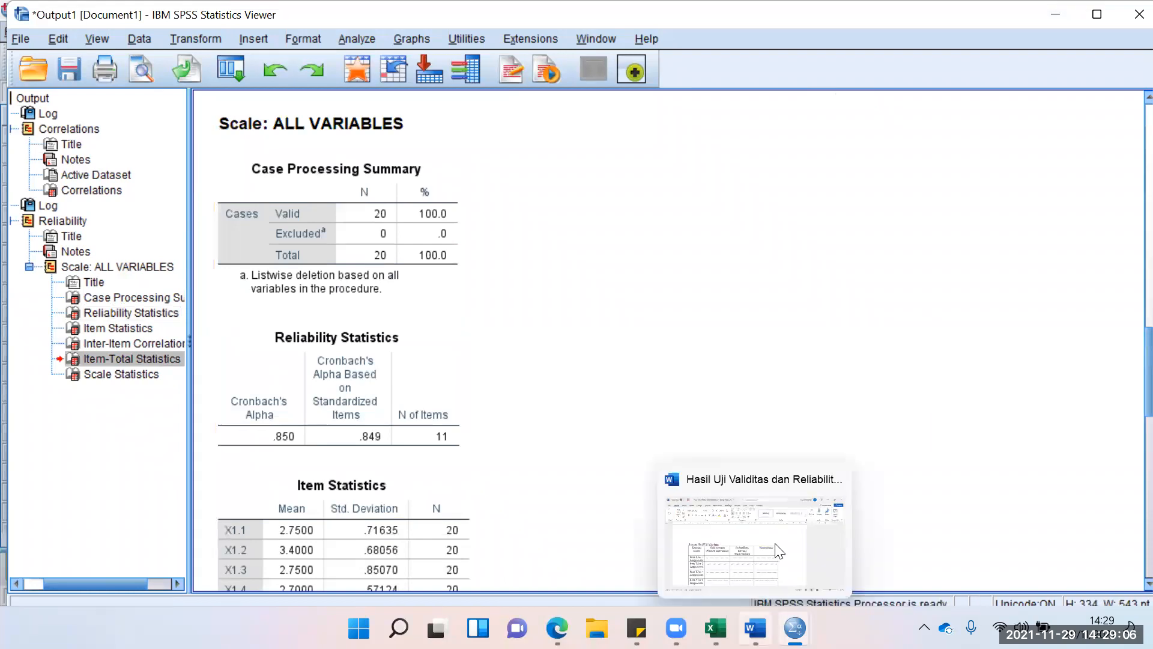
{"action": "left_click", "coordinate": [717, 495]}
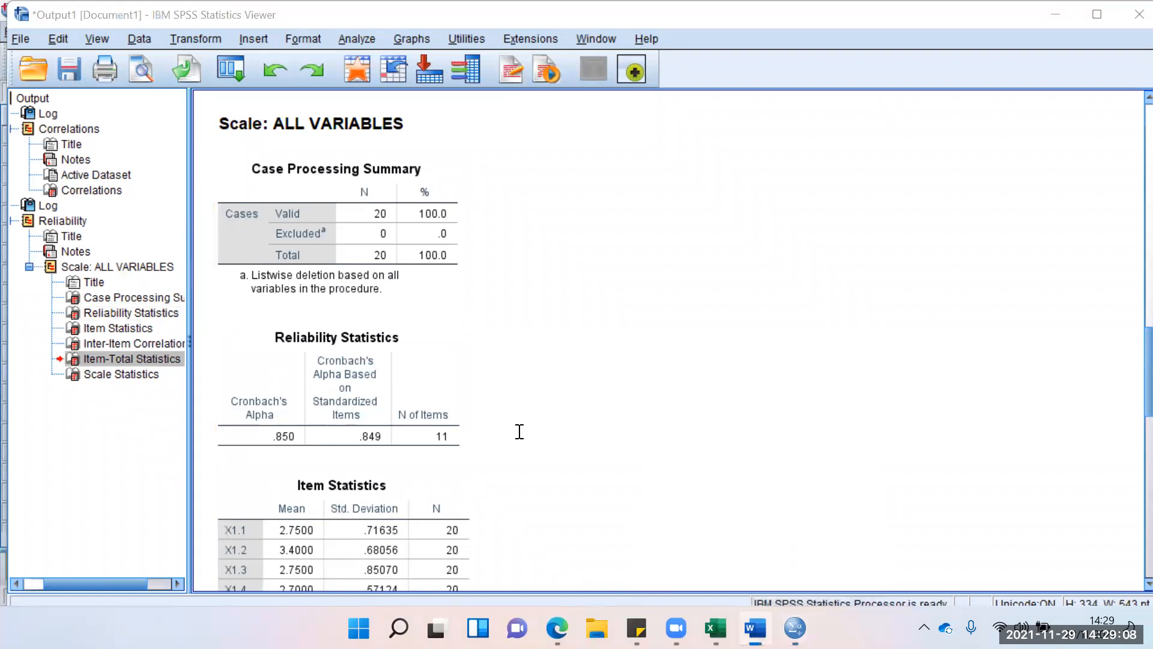
{"action": "scroll", "coordinate": [519, 431], "scroll_direction": "down", "scroll_amount": 15}
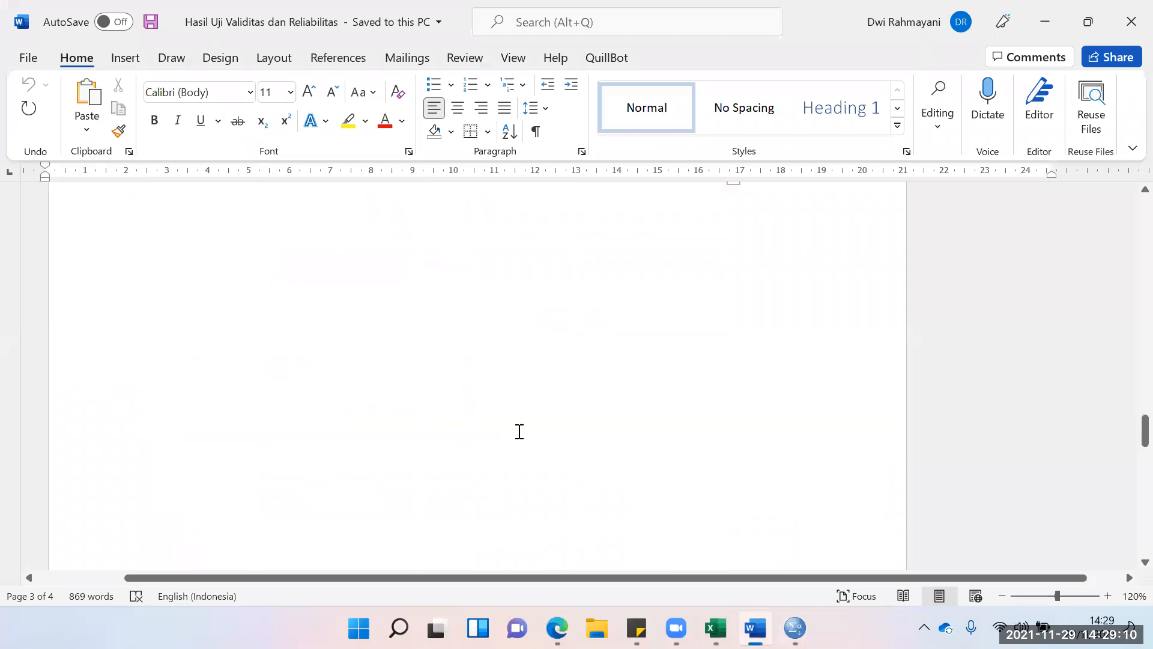
{"action": "scroll", "coordinate": [521, 432], "scroll_direction": "down", "scroll_amount": 3}
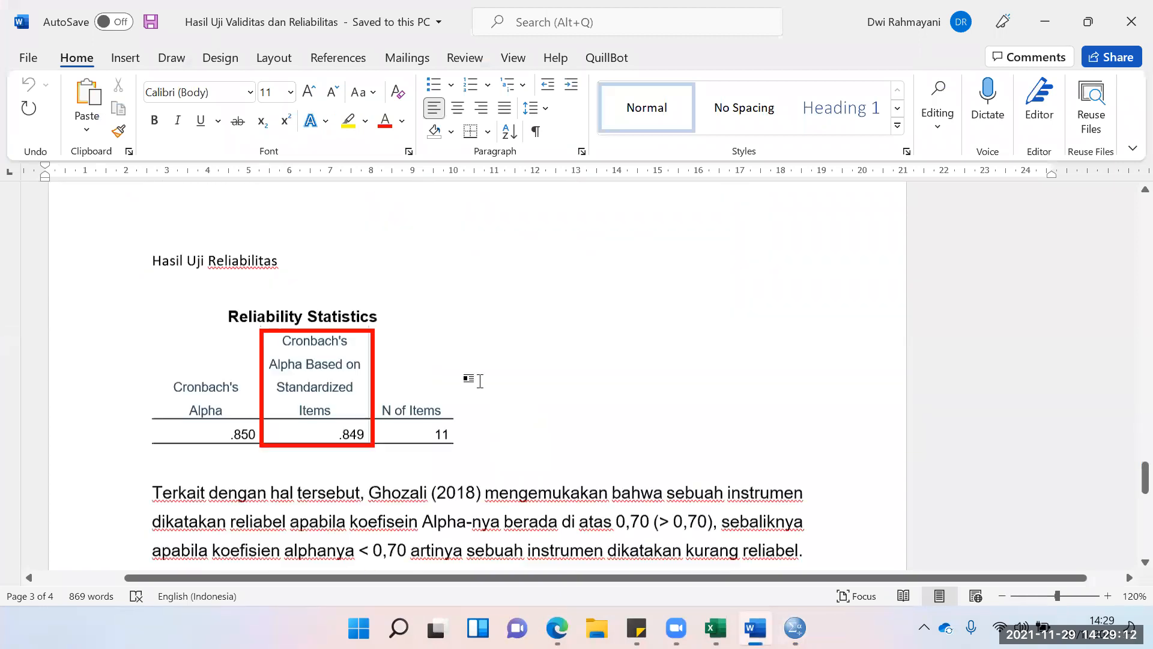
{"action": "scroll", "coordinate": [274, 300], "scroll_direction": "down", "scroll_amount": 5}
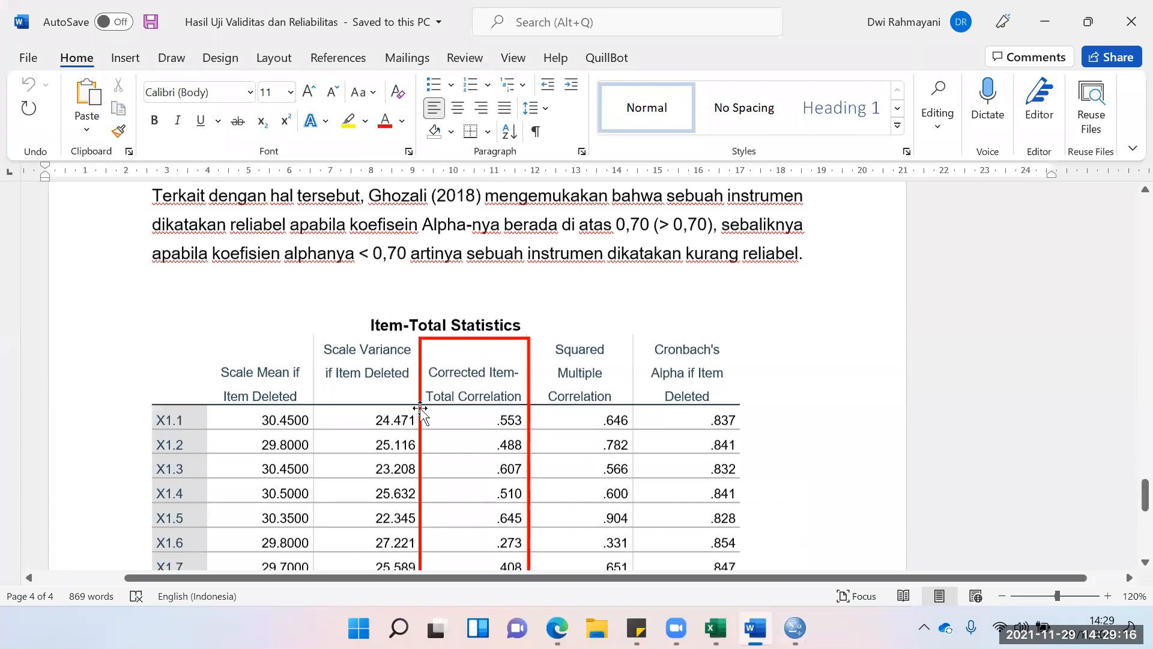
{"action": "scroll", "coordinate": [422, 409], "scroll_direction": "up", "scroll_amount": 4}
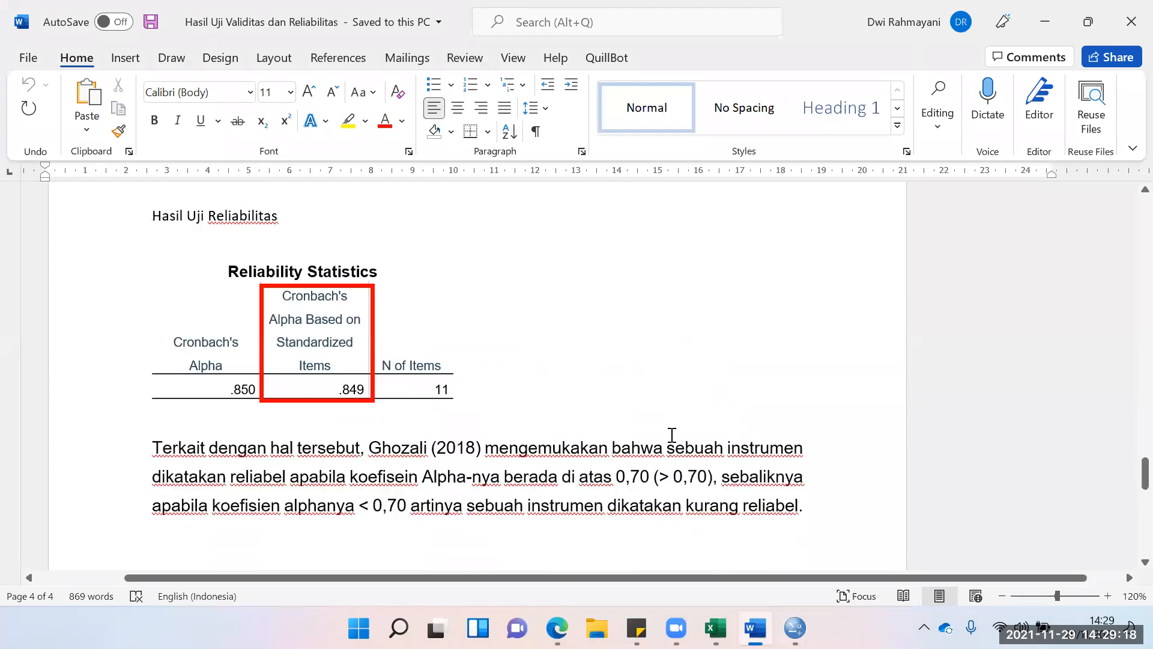
{"action": "scroll", "coordinate": [672, 439], "scroll_direction": "down", "scroll_amount": 4}
{"action": "scroll", "coordinate": [553, 420], "scroll_direction": "up", "scroll_amount": 1}
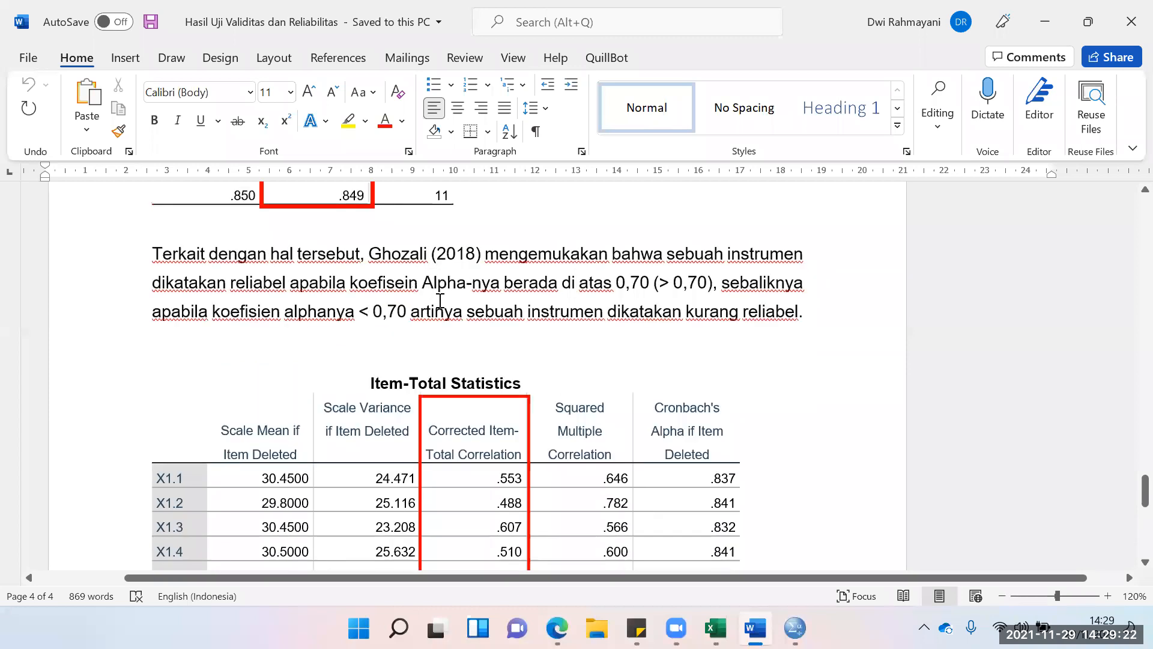
{"action": "scroll", "coordinate": [433, 309], "scroll_direction": "down", "scroll_amount": 1}
{"action": "scroll", "coordinate": [424, 366], "scroll_direction": "up", "scroll_amount": 3}
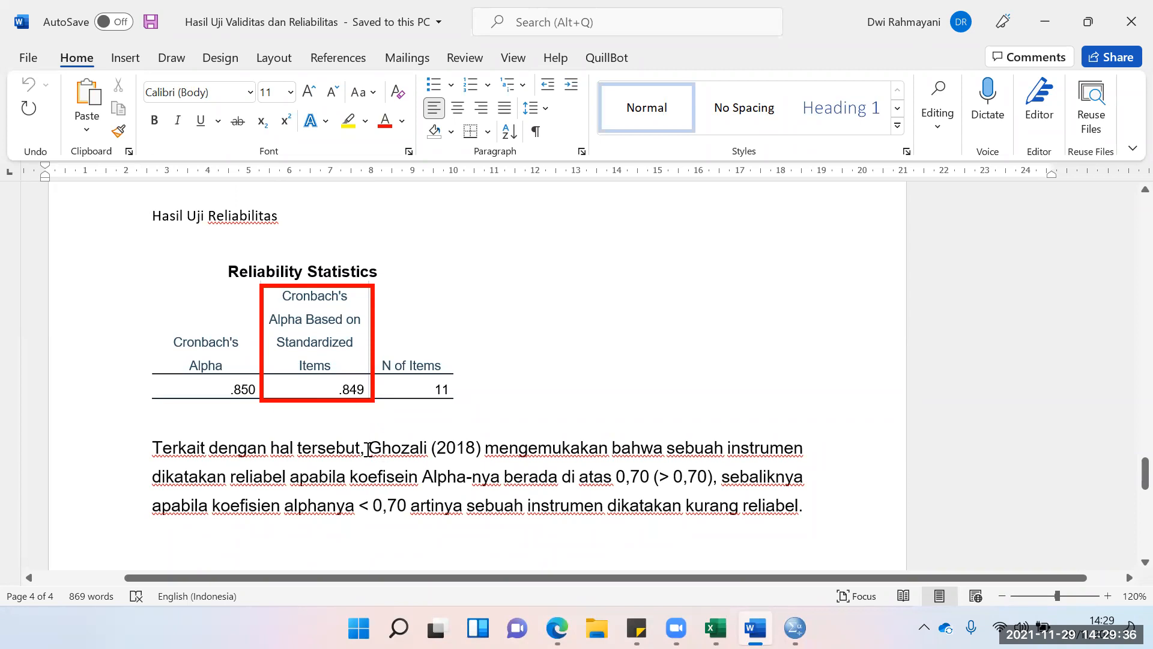
- Examine the sentence citing Ghozali (2018) on the alpha criterion of 0,70 below the Reliability Statistics table
{"action": "mouse_move", "coordinate": [413, 451]}
{"action": "left_mouse_down"}
{"action": "mouse_move", "coordinate": [521, 471]}
{"action": "mouse_move", "coordinate": [422, 470]}
{"action": "left_mouse_up"}
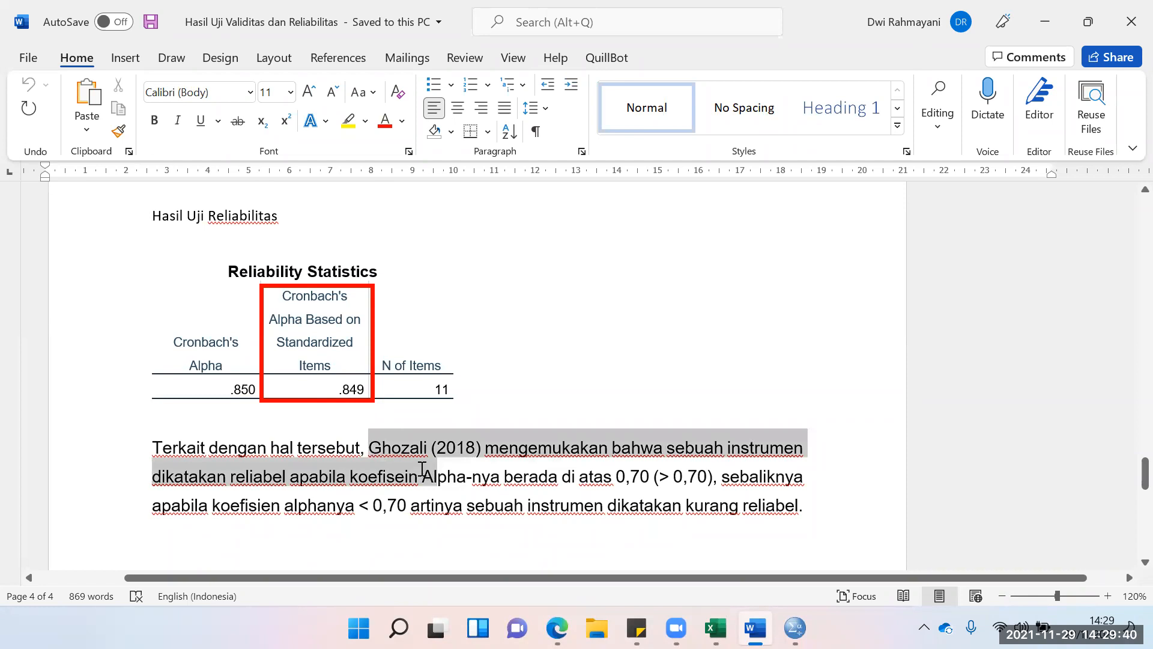
{"action": "left_click", "coordinate": [367, 455]}
{"action": "right_click", "coordinate": [384, 451]}
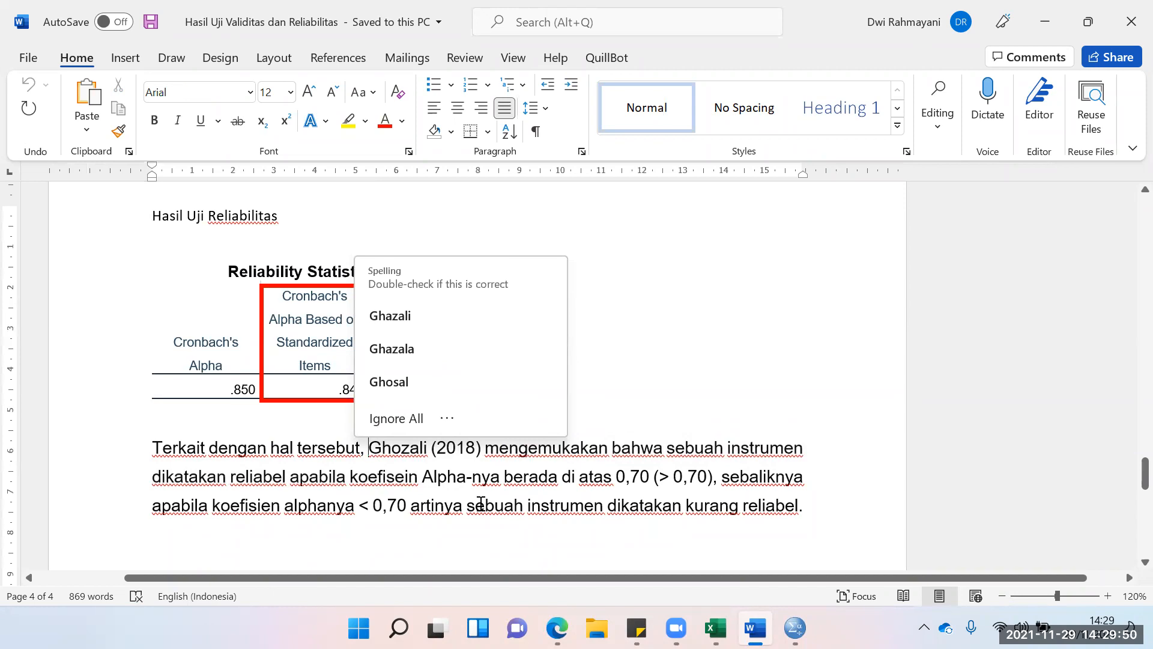
- Dismiss the spelling suggestions for Ghozali and examine the Corrected Item-Total Correlation column for X1.1 to X1.11 in the Item-Total Statistics table
{"action": "left_click", "coordinate": [831, 433]}
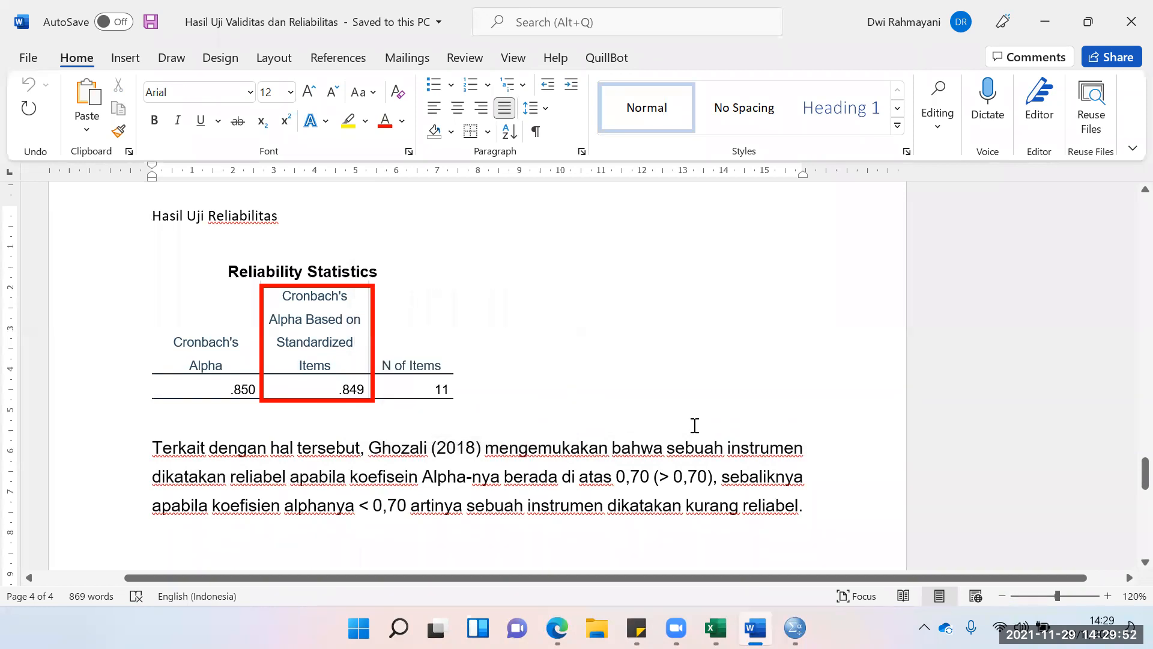
{"action": "left_click", "coordinate": [665, 404]}
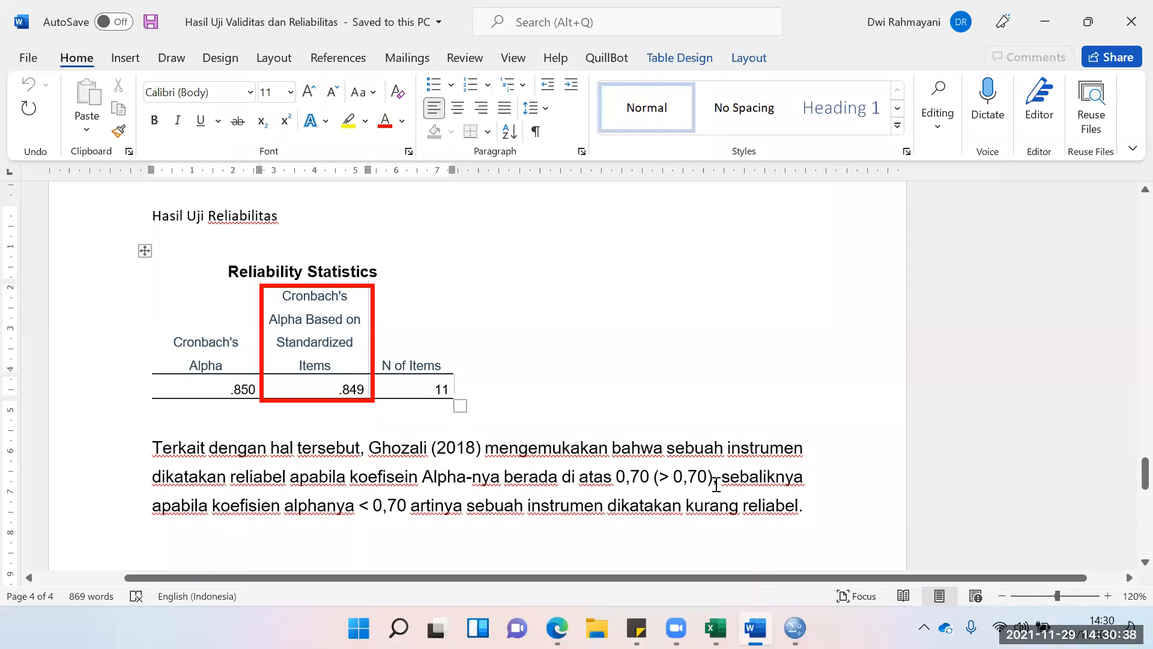
{"action": "scroll", "coordinate": [631, 481], "scroll_direction": "down", "scroll_amount": 3}
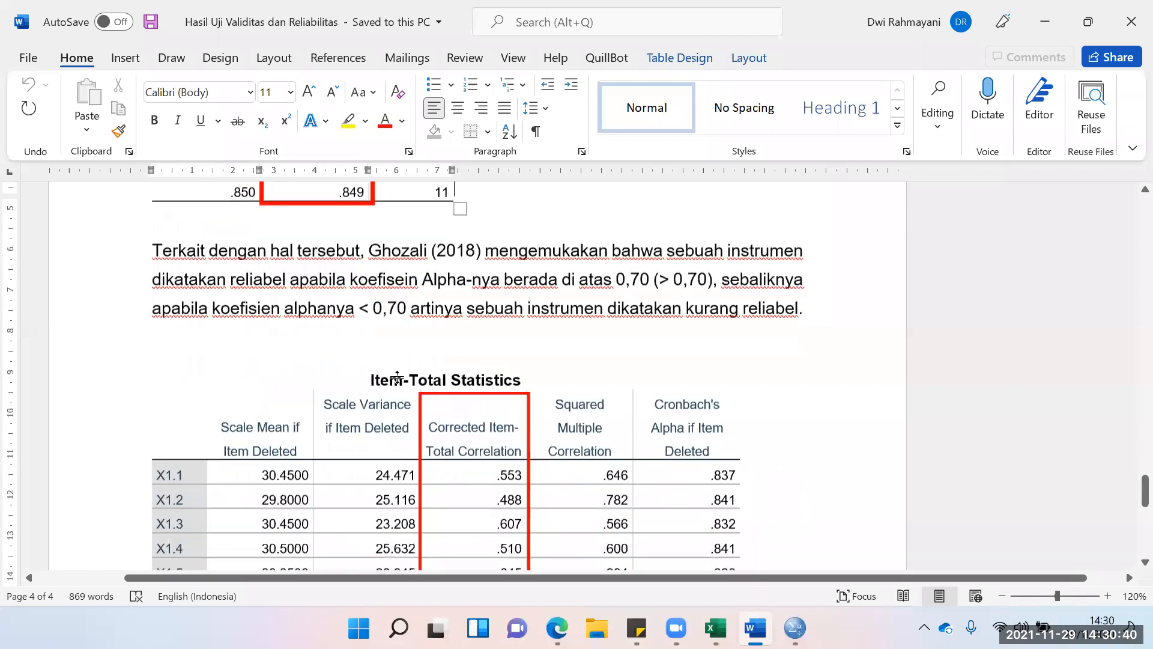
{"action": "scroll", "coordinate": [397, 377], "scroll_direction": "down", "scroll_amount": 2}
{"action": "scroll", "coordinate": [413, 368], "scroll_direction": "down", "scroll_amount": 1}
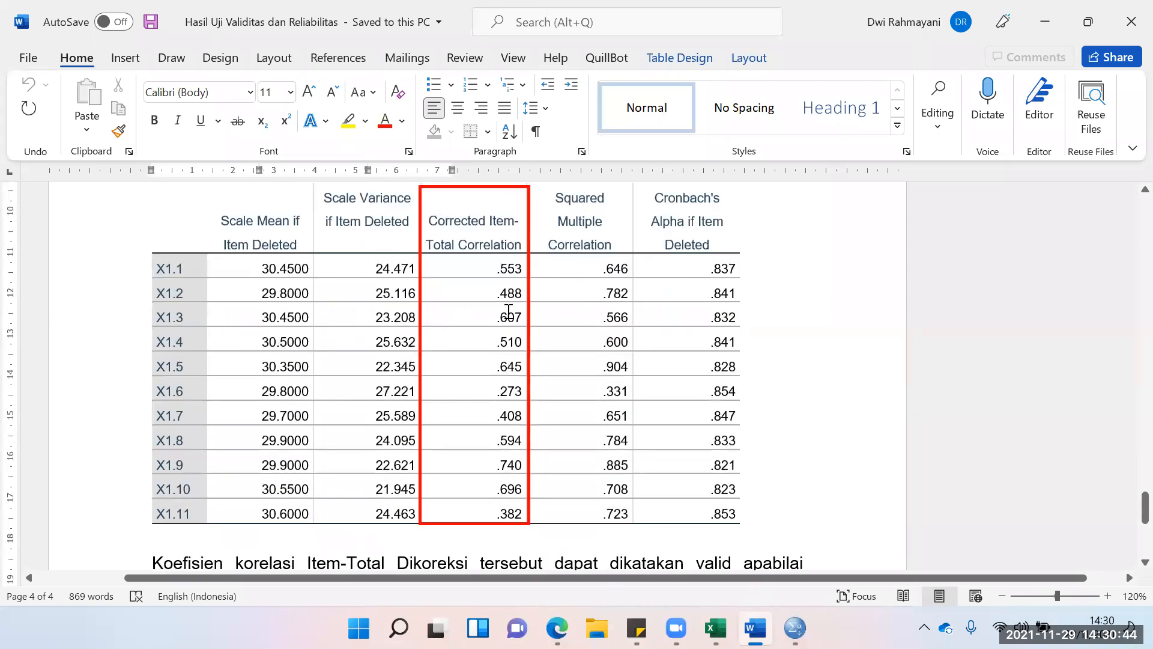
{"action": "scroll", "coordinate": [509, 310], "scroll_direction": "up", "scroll_amount": 2}
{"action": "scroll", "coordinate": [488, 352], "scroll_direction": "down", "scroll_amount": 1}
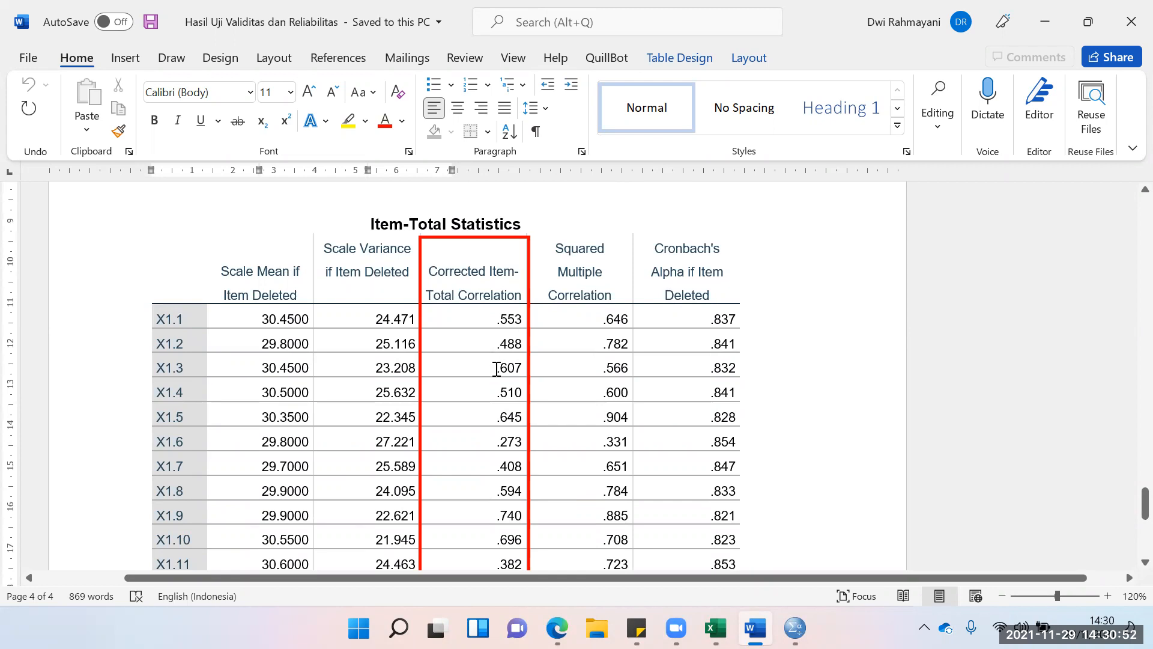
{"action": "scroll", "coordinate": [160, 267], "scroll_direction": "down", "scroll_amount": 2}
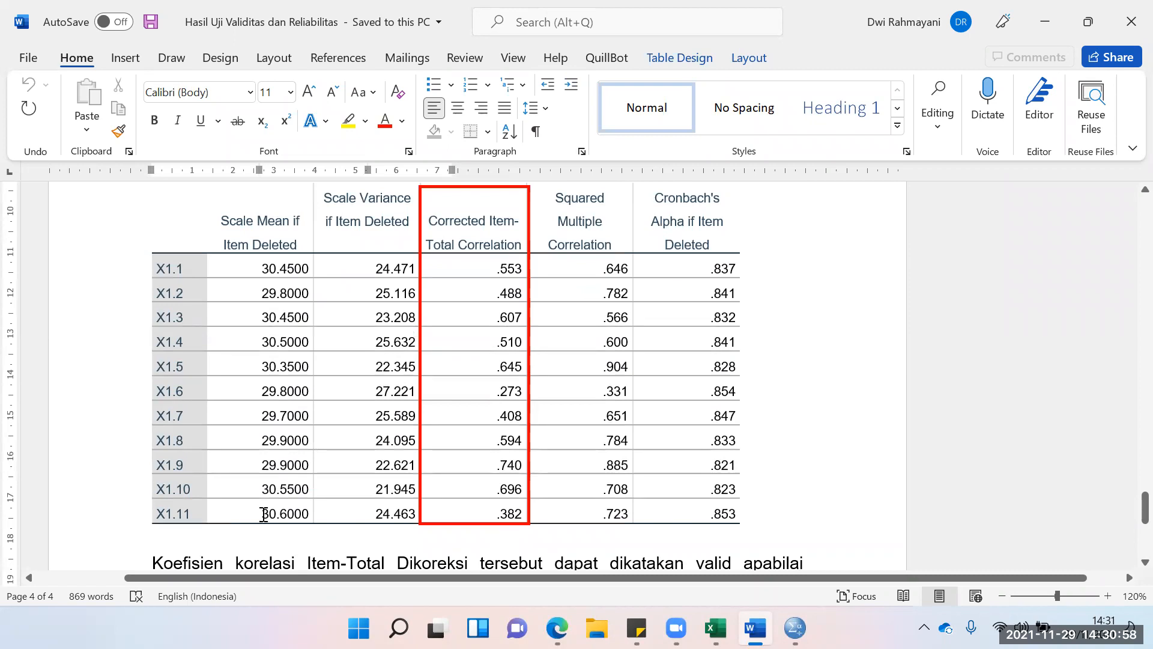
{"action": "scroll", "coordinate": [429, 416], "scroll_direction": "down", "scroll_amount": 1}
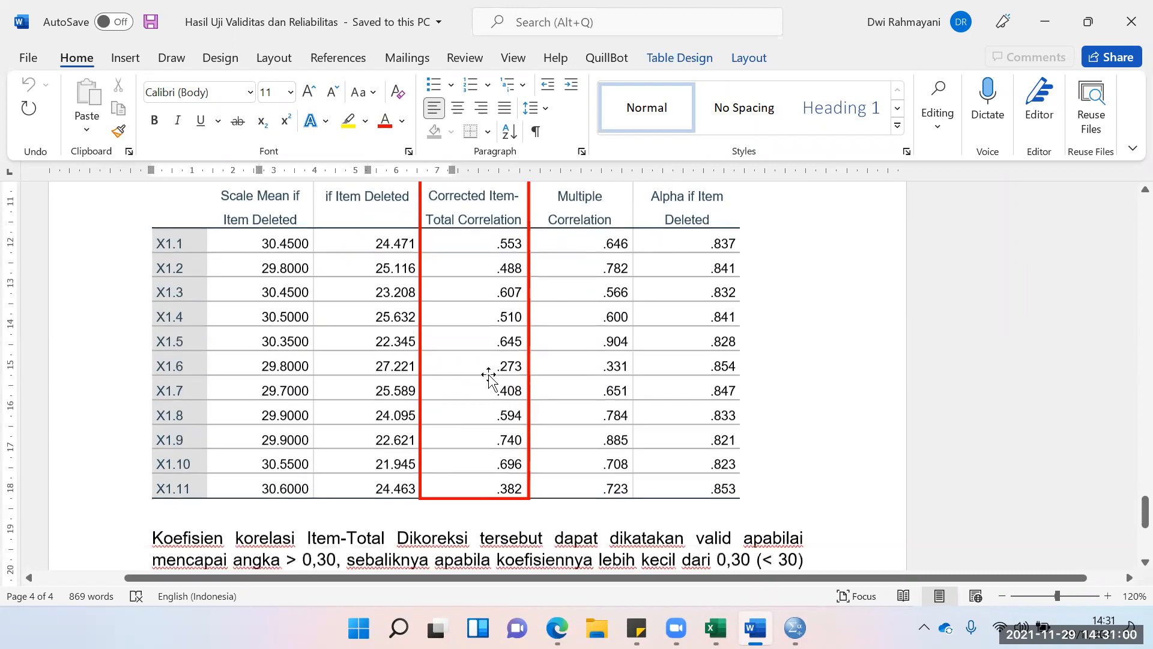
{"action": "scroll", "coordinate": [489, 376], "scroll_direction": "down", "scroll_amount": 1}
{"action": "scroll", "coordinate": [400, 292], "scroll_direction": "up", "scroll_amount": 4}
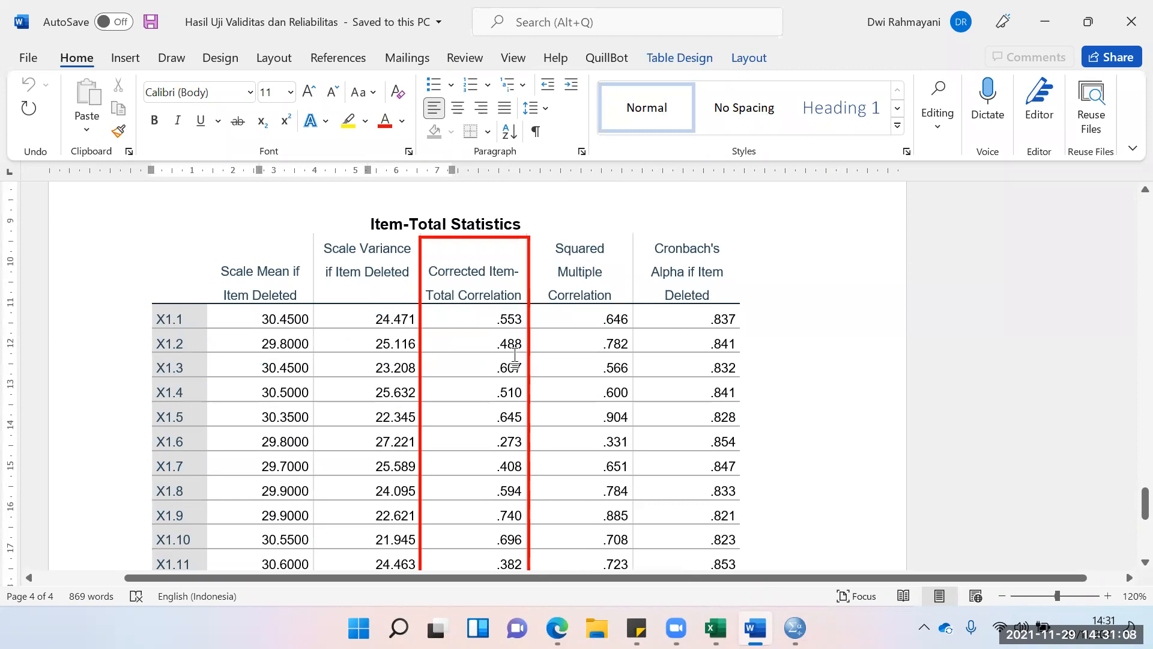
- Review the Pearson Correlation and Sig. (2-tailed) rows of the validity correlation table for comparison with the reliability results
{"action": "scroll", "coordinate": [540, 360], "scroll_direction": "up", "scroll_amount": 20}
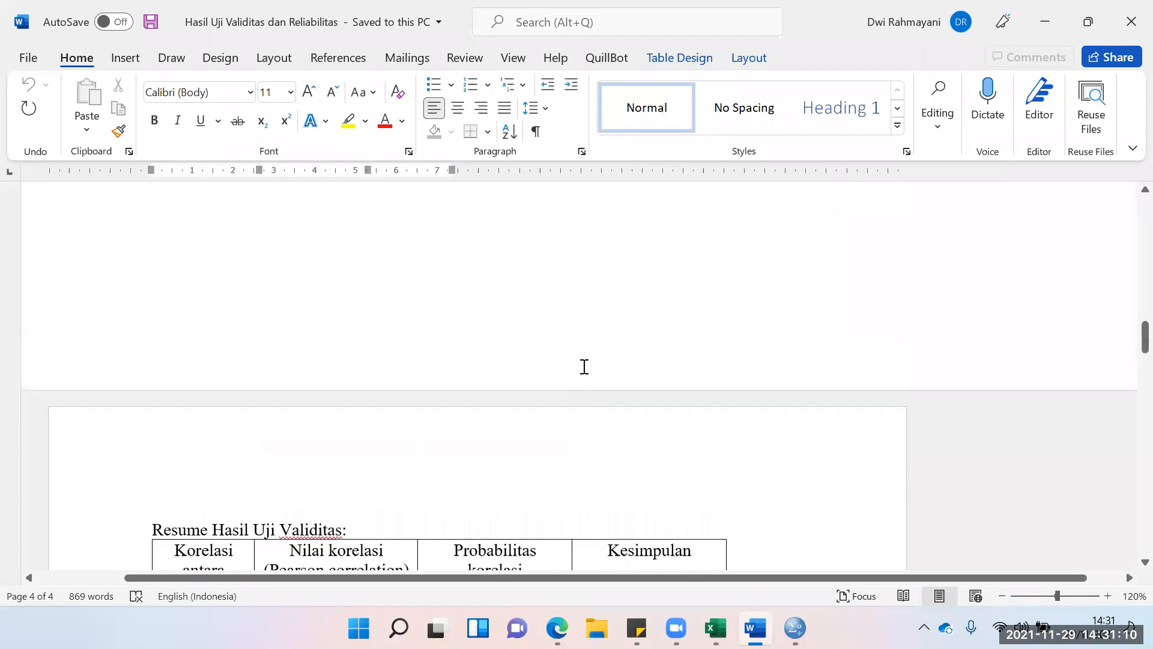
{"action": "scroll", "coordinate": [970, 368], "scroll_direction": "up", "scroll_amount": 6}
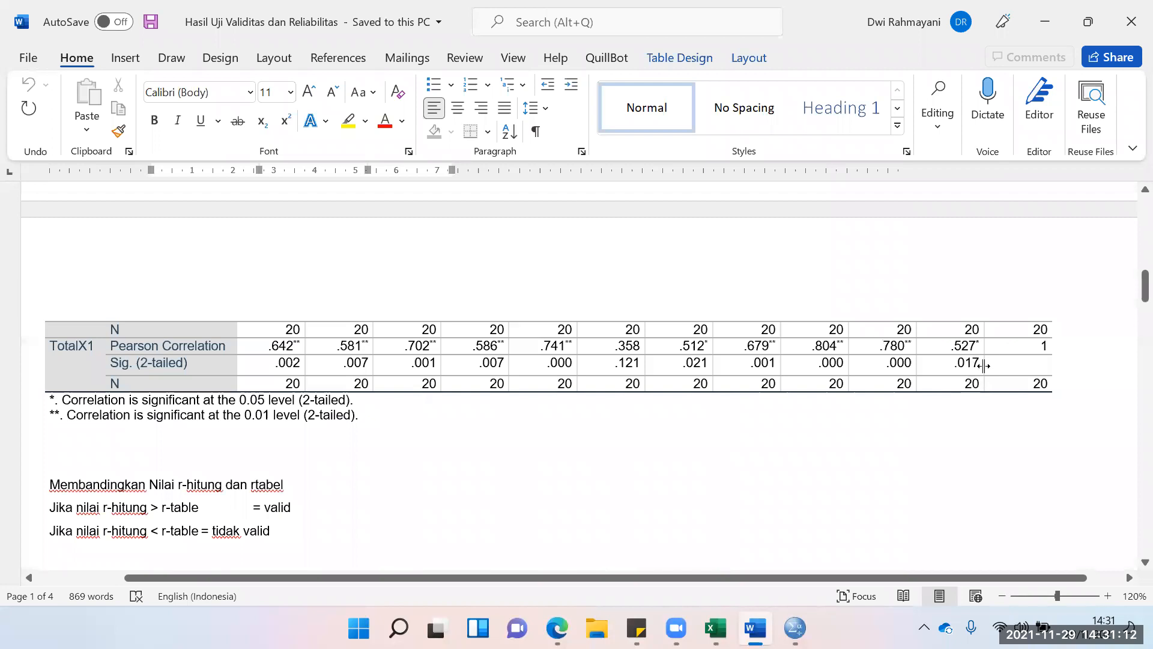
{"action": "scroll", "coordinate": [551, 410], "scroll_direction": "up", "scroll_amount": 7}
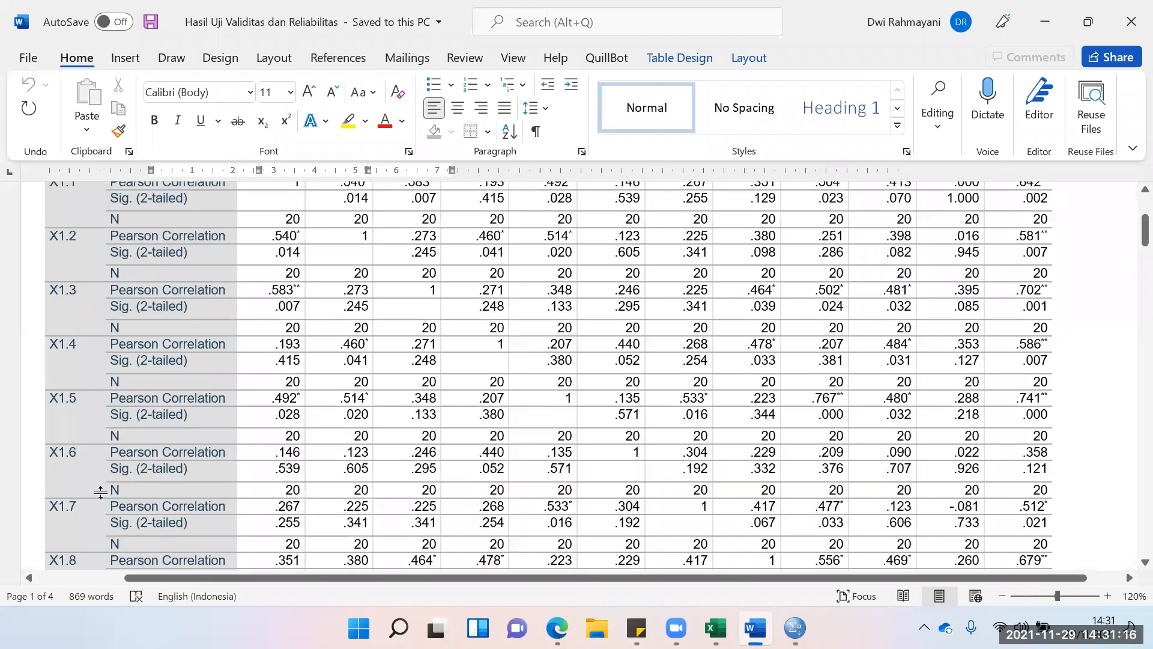
{"action": "scroll", "coordinate": [396, 495], "scroll_direction": "down", "scroll_amount": 4}
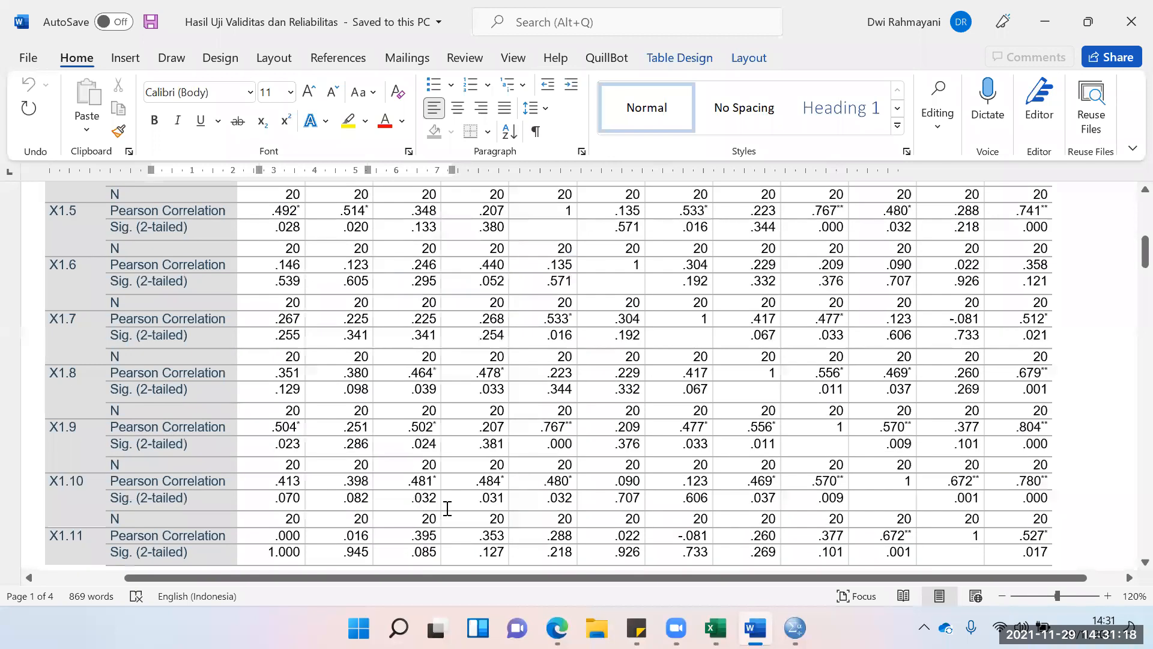
{"action": "scroll", "coordinate": [452, 507], "scroll_direction": "down", "scroll_amount": 15}
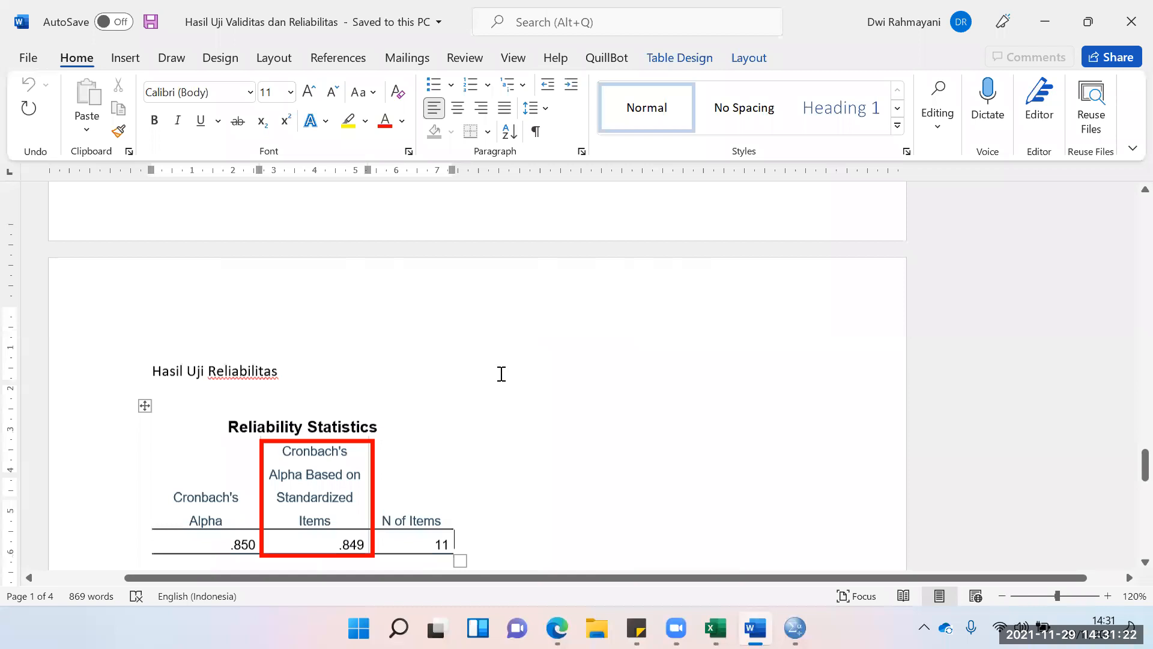
- Read the 0,30 validity criterion below the Item-Total Statistics table and compare it with the corrected correlations of X1.1 to X1.11
{"action": "scroll", "coordinate": [496, 407], "scroll_direction": "down", "scroll_amount": 7}
{"action": "scroll", "coordinate": [494, 426], "scroll_direction": "down", "scroll_amount": 3}
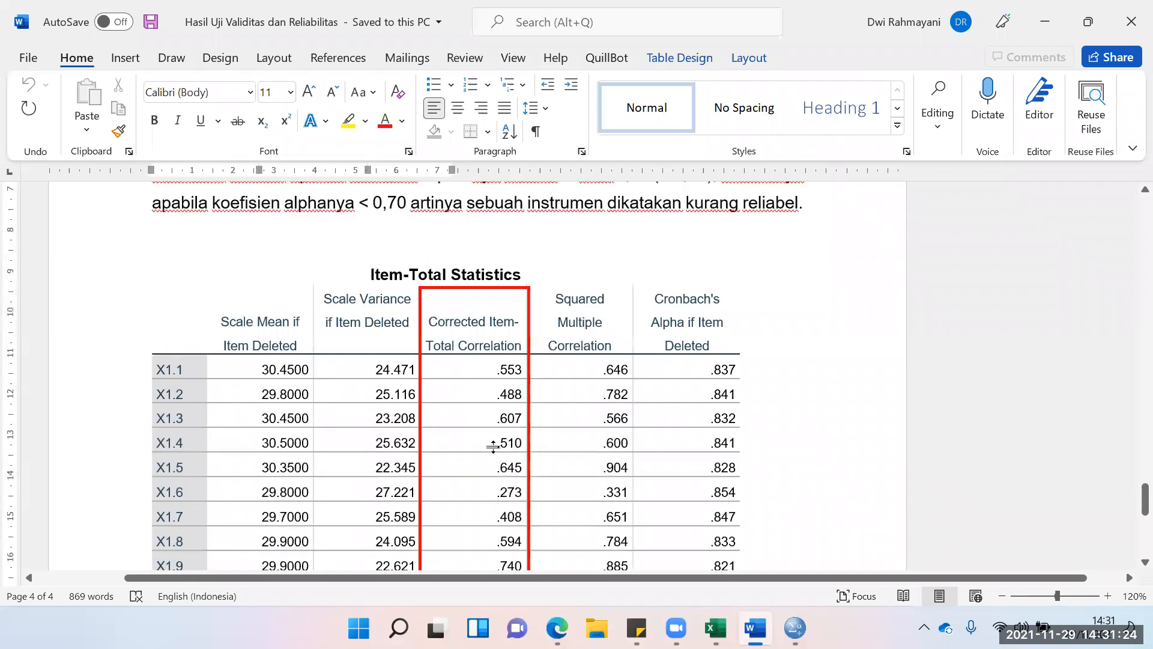
{"action": "scroll", "coordinate": [493, 446], "scroll_direction": "down", "scroll_amount": 3}
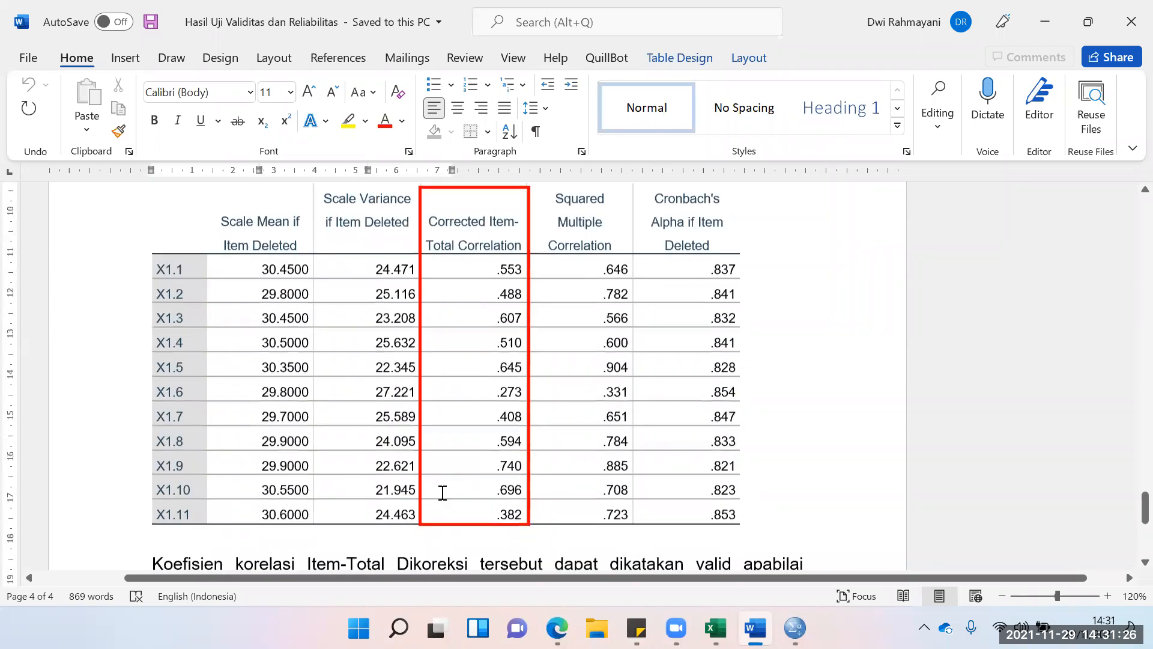
{"action": "scroll", "coordinate": [295, 485], "scroll_direction": "down", "scroll_amount": 3}
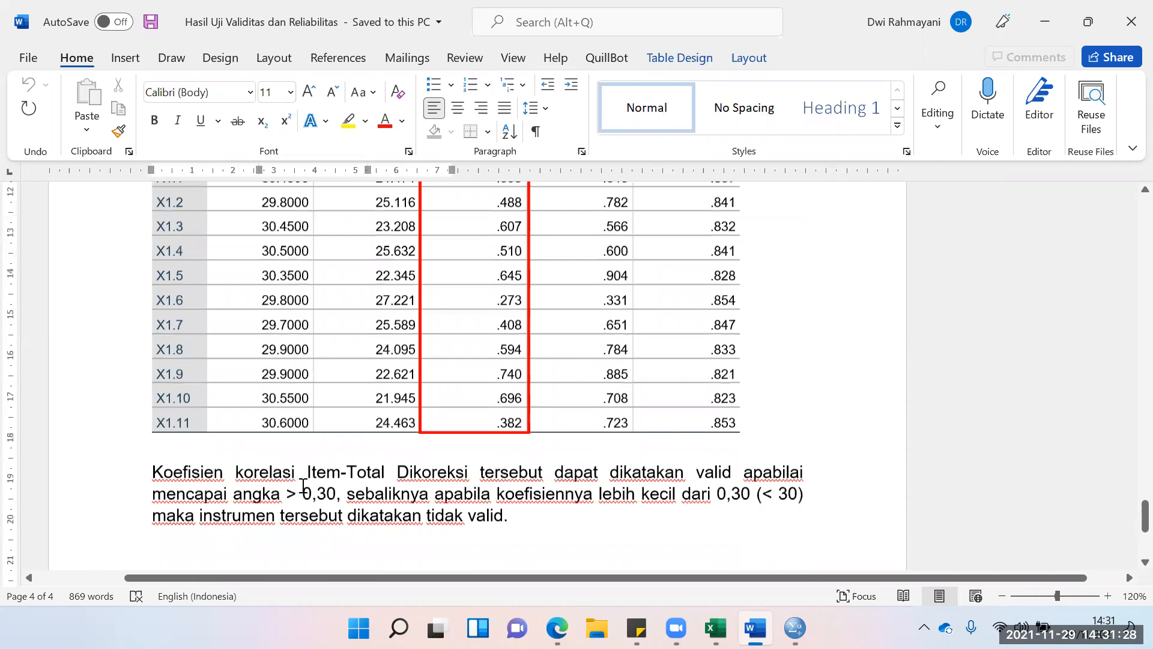
{"action": "scroll", "coordinate": [420, 439], "scroll_direction": "down", "scroll_amount": 1}
{"action": "scroll", "coordinate": [484, 322], "scroll_direction": "up", "scroll_amount": 1}
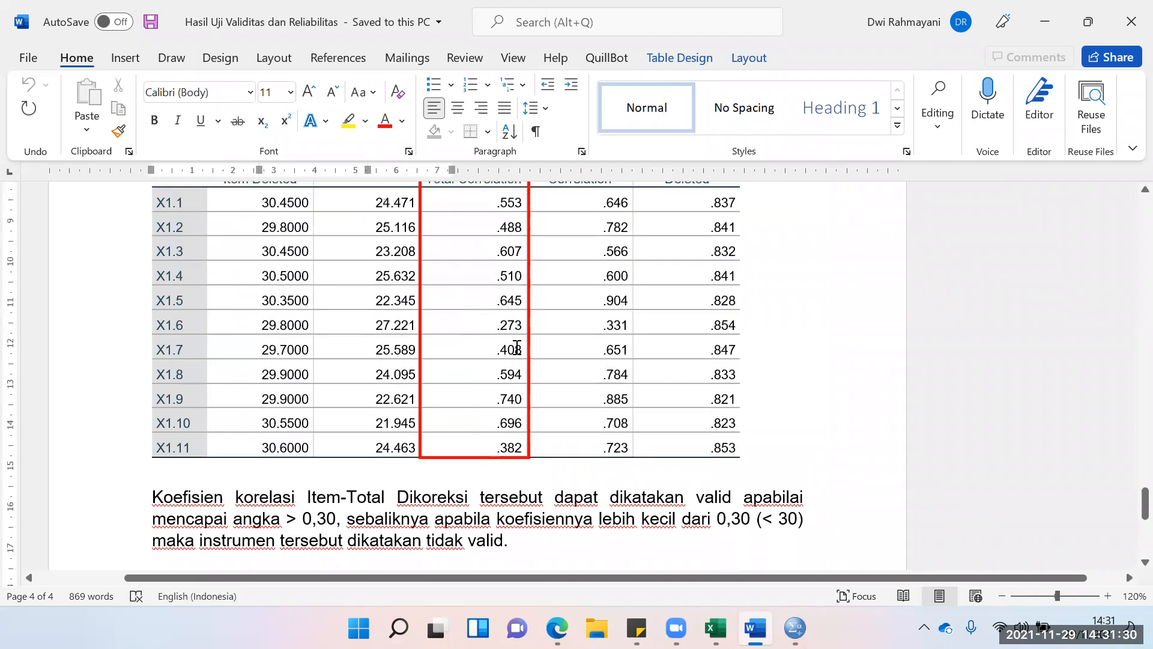
{"action": "scroll", "coordinate": [499, 415], "scroll_direction": "up", "scroll_amount": 3}
{"action": "scroll", "coordinate": [453, 471], "scroll_direction": "down", "scroll_amount": 2}
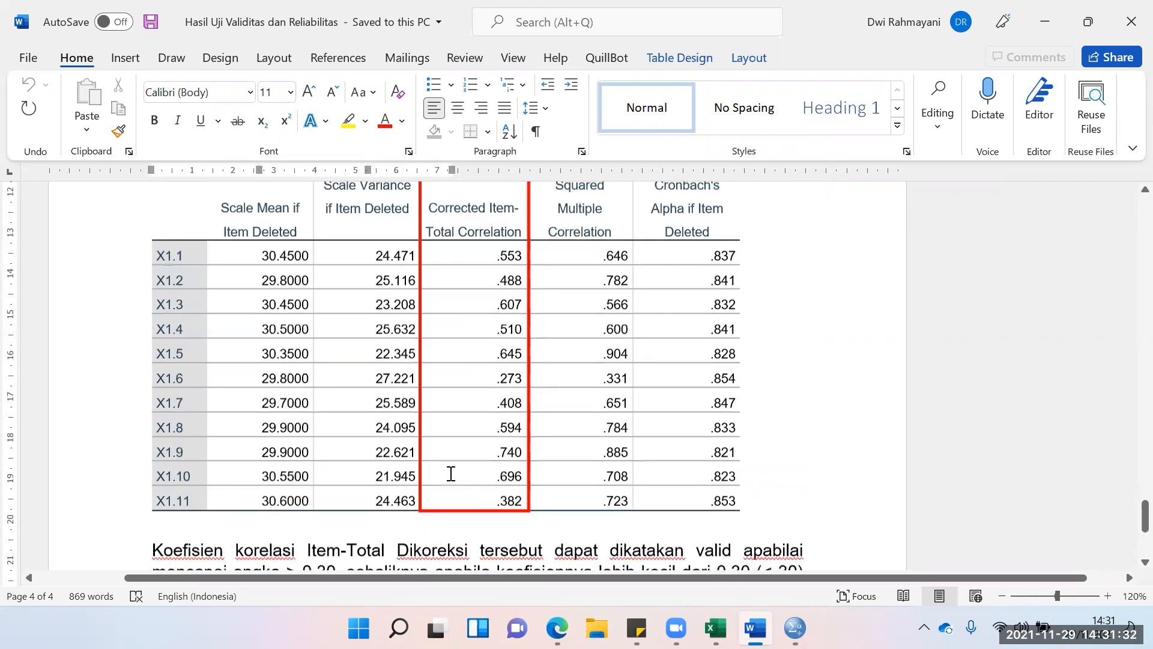
{"action": "scroll", "coordinate": [451, 474], "scroll_direction": "down", "scroll_amount": 3}
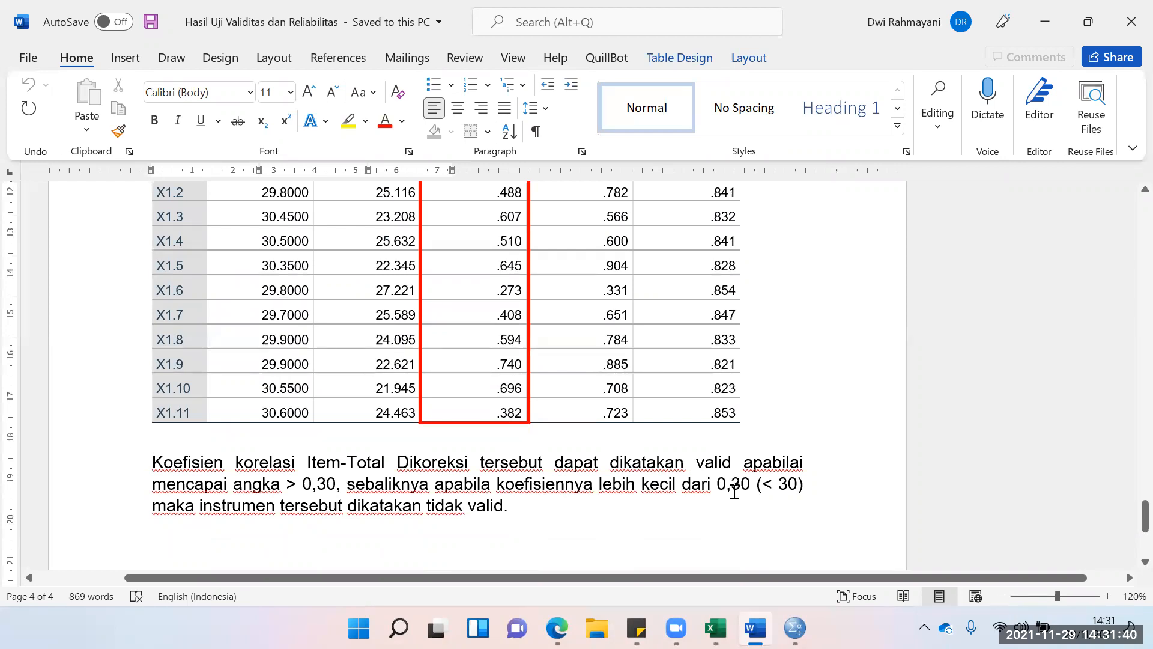
- Go back to the validity correlation table and check the Sig. (2-tailed) value between X1.6 and the total score
{"action": "scroll", "coordinate": [734, 492], "scroll_direction": "up", "scroll_amount": 1}
{"action": "scroll", "coordinate": [734, 491], "scroll_direction": "up", "scroll_amount": 1}
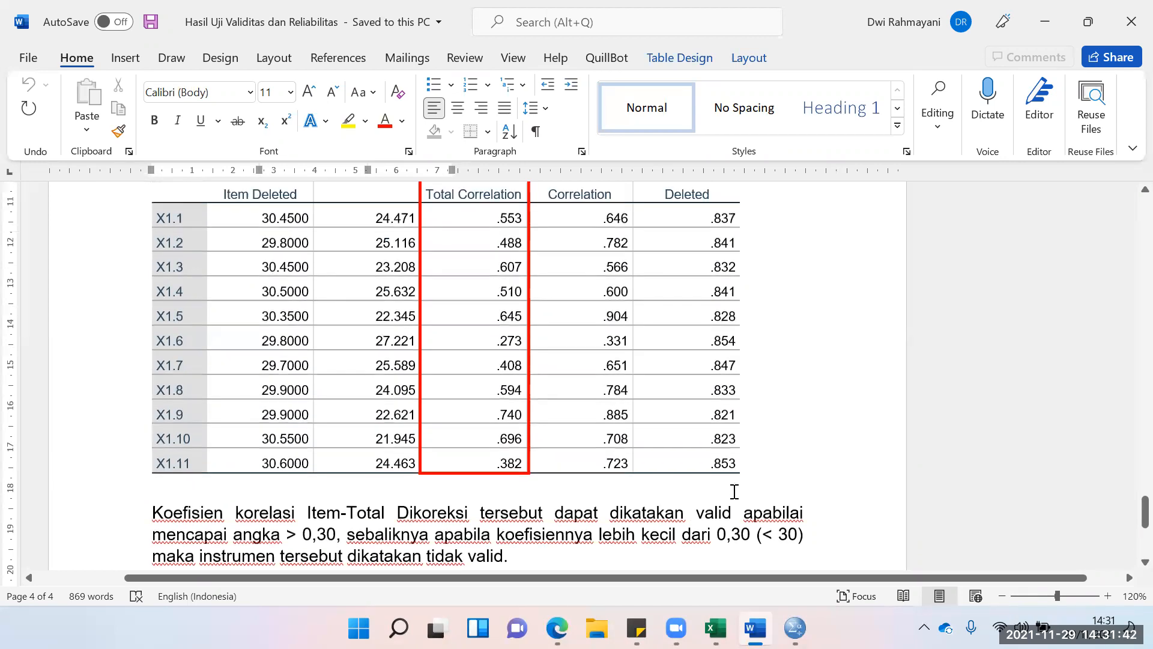
{"action": "scroll", "coordinate": [599, 328], "scroll_direction": "up", "scroll_amount": 4}
{"action": "scroll", "coordinate": [599, 328], "scroll_direction": "up", "scroll_amount": 20}
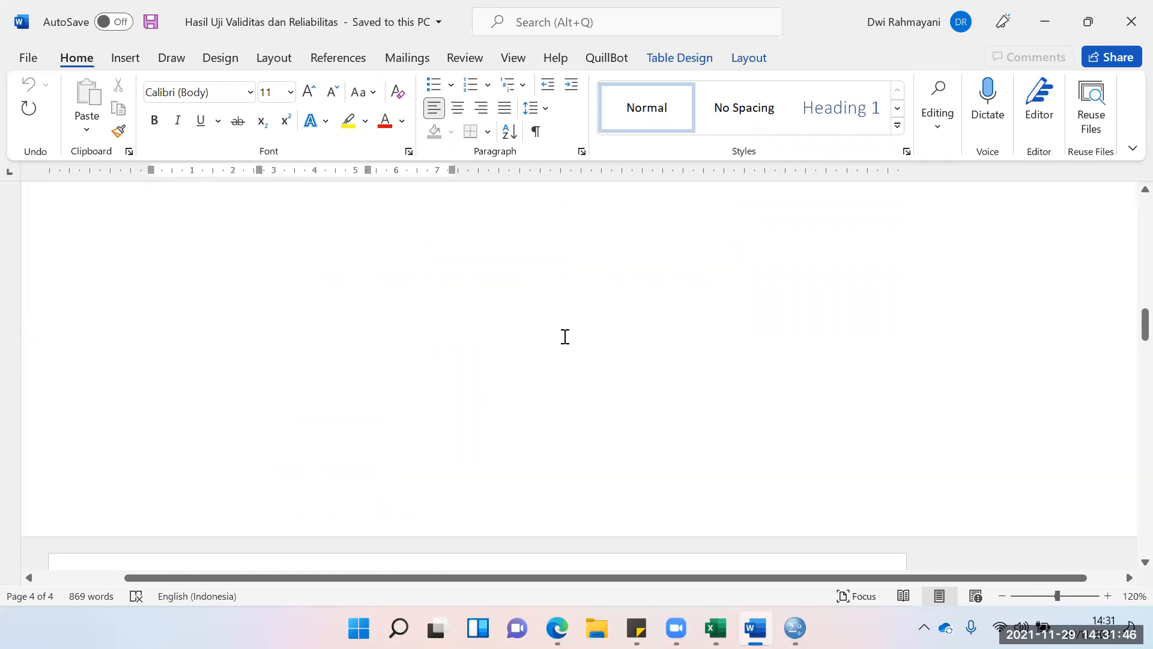
{"action": "scroll", "coordinate": [564, 336], "scroll_direction": "up", "scroll_amount": 5}
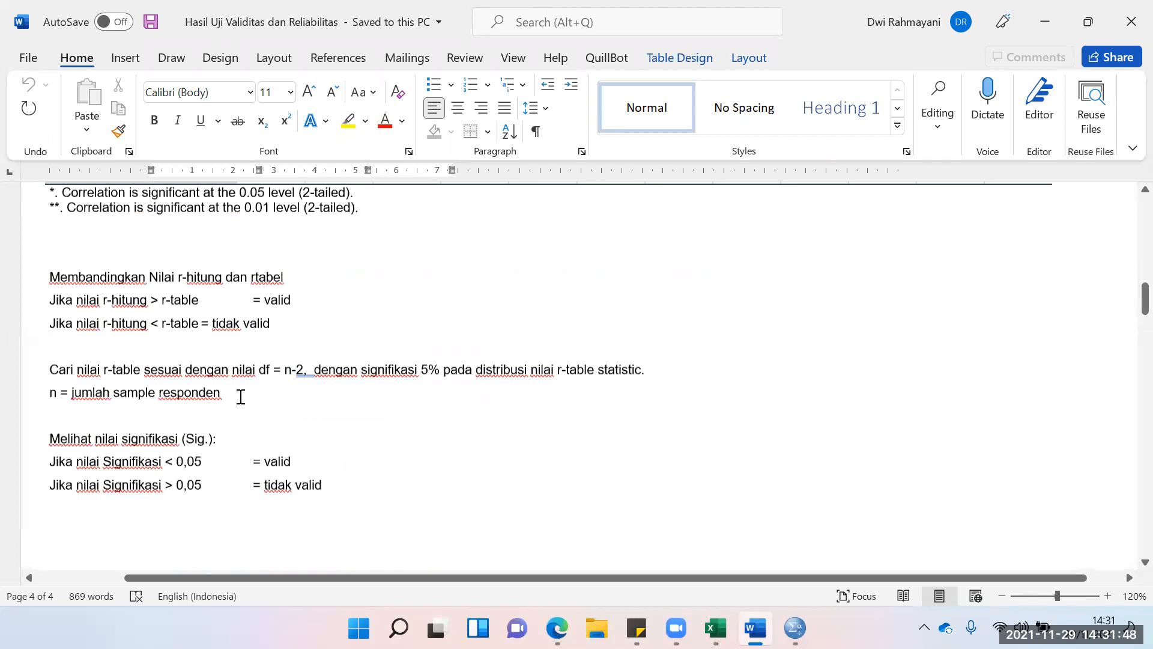
{"action": "scroll", "coordinate": [462, 404], "scroll_direction": "up", "scroll_amount": 5}
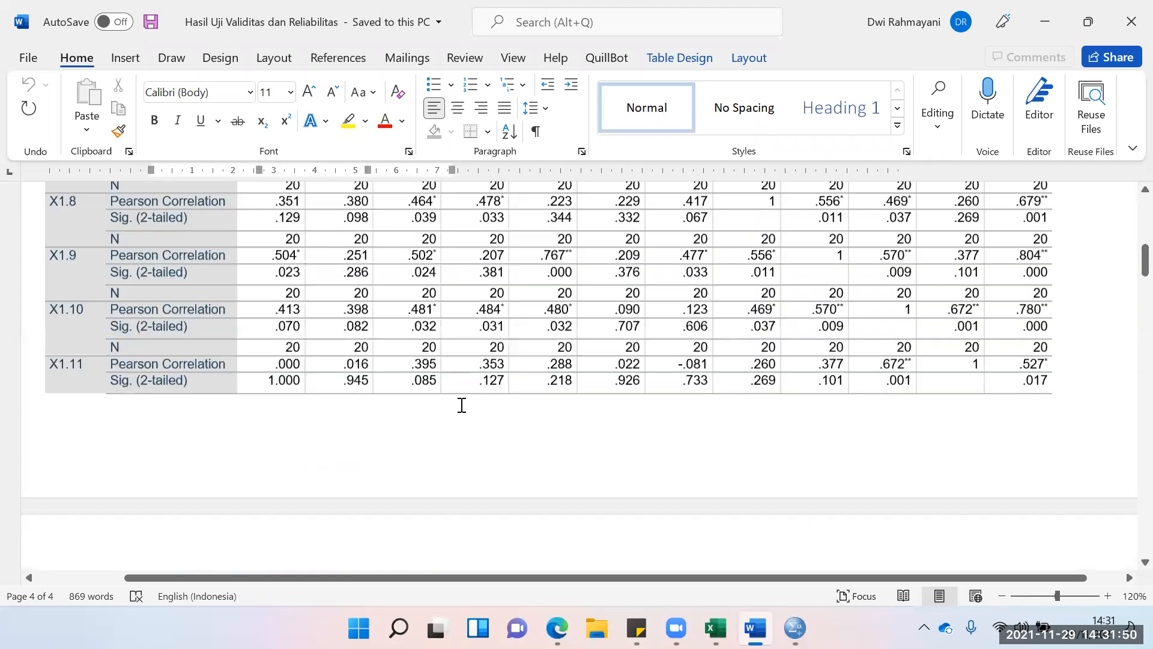
{"action": "scroll", "coordinate": [1049, 402], "scroll_direction": "up", "scroll_amount": 5}
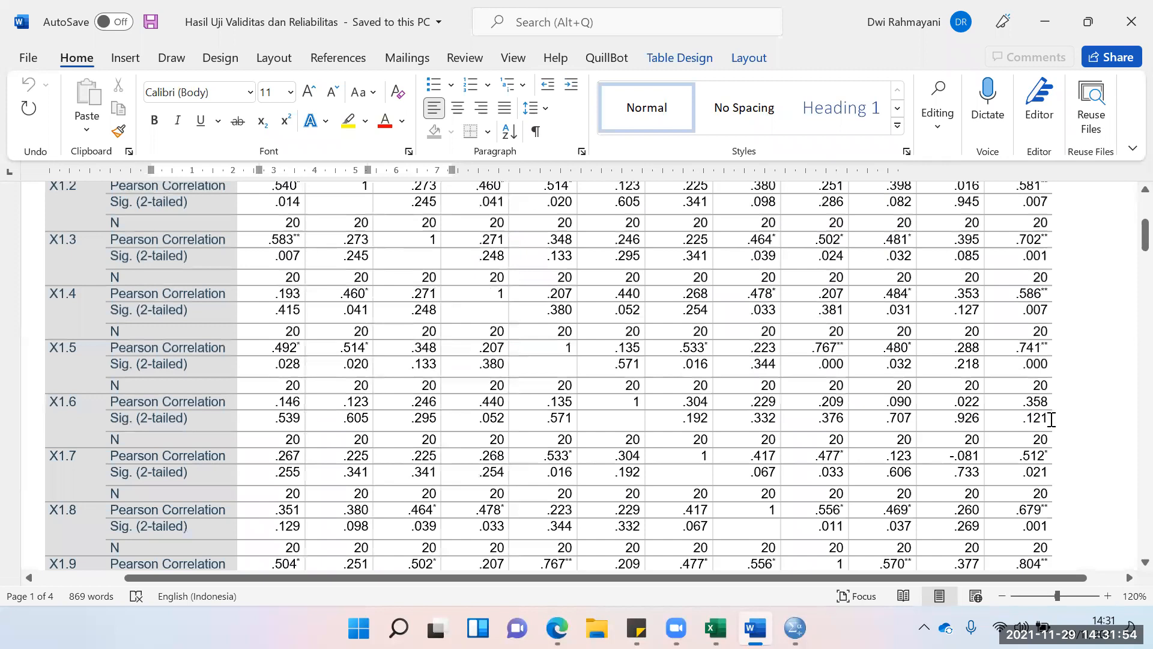
{"action": "left_click", "coordinate": [1051, 418]}
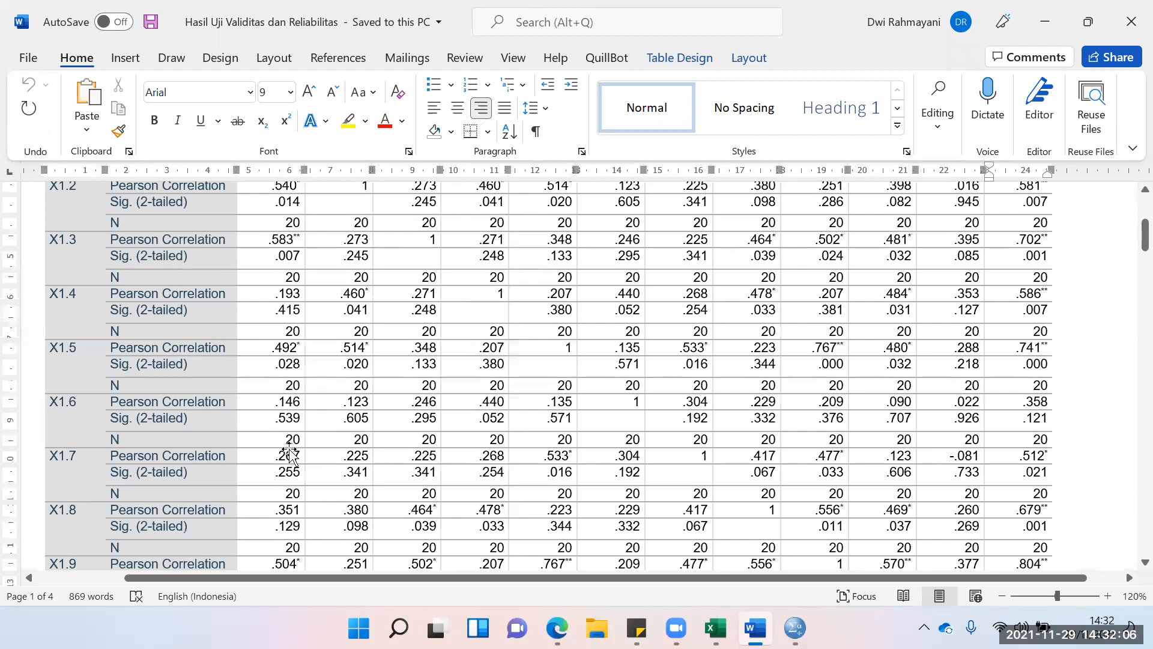
- Return to the Item-Total Statistics table and examine the Corrected Item-Total Correlation of X1.6, marking its value in the highlighted column
{"action": "scroll", "coordinate": [289, 454], "scroll_direction": "down", "scroll_amount": 15}
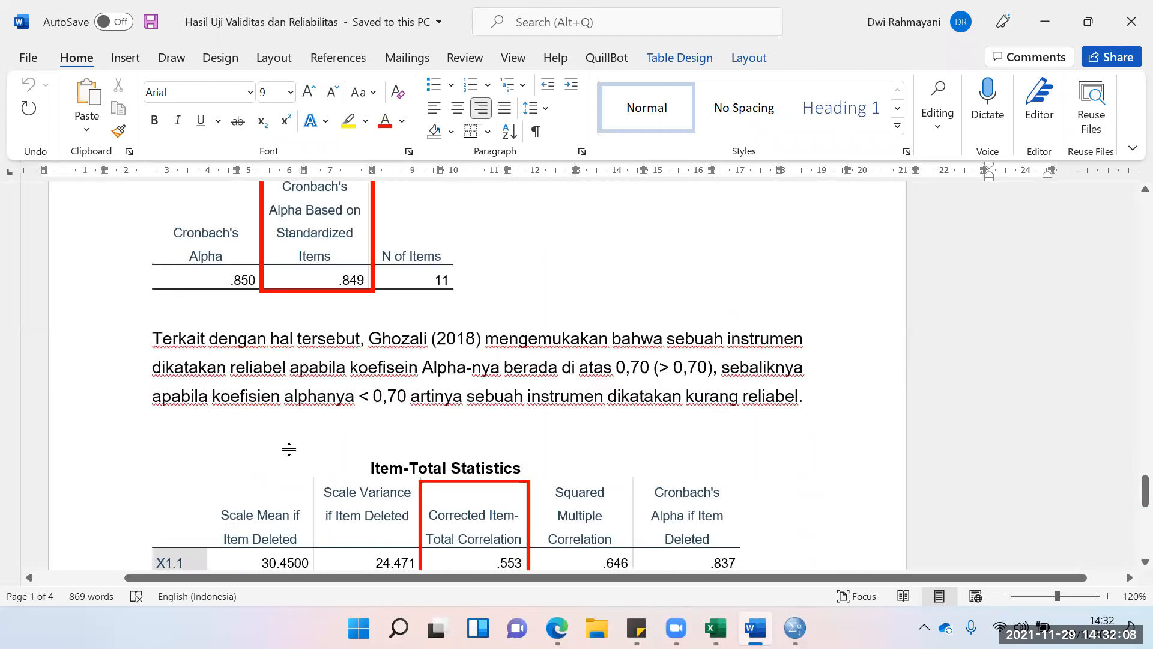
{"action": "scroll", "coordinate": [289, 449], "scroll_direction": "down", "scroll_amount": 8}
{"action": "scroll", "coordinate": [289, 449], "scroll_direction": "up", "scroll_amount": 3}
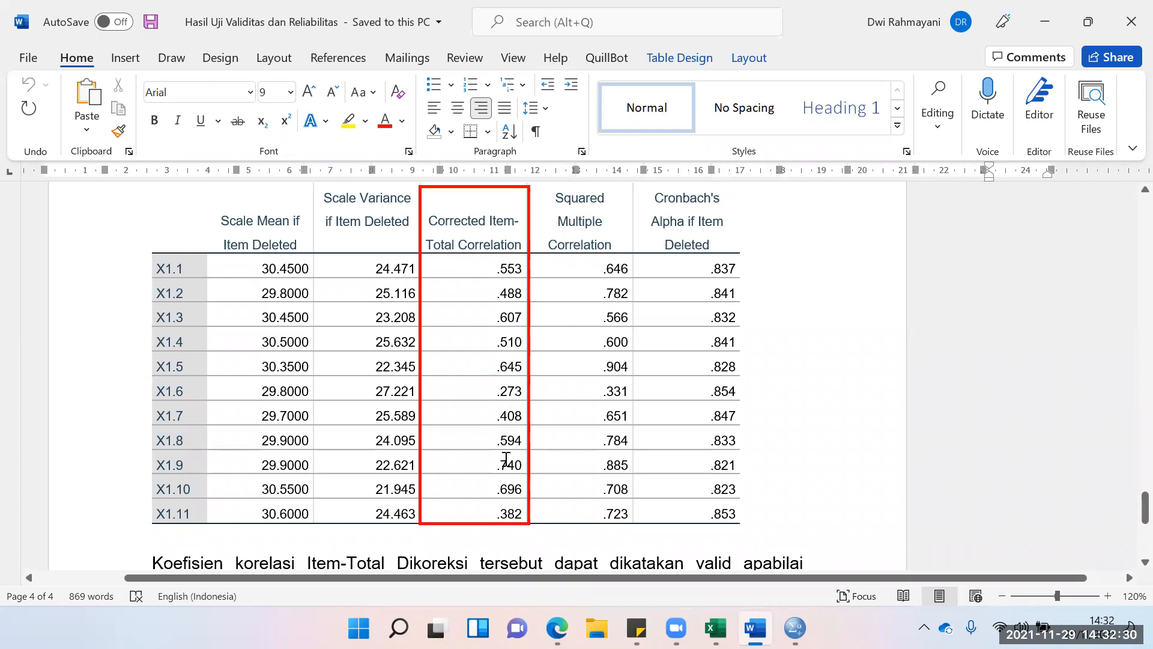
{"action": "double_click", "coordinate": [509, 391]}
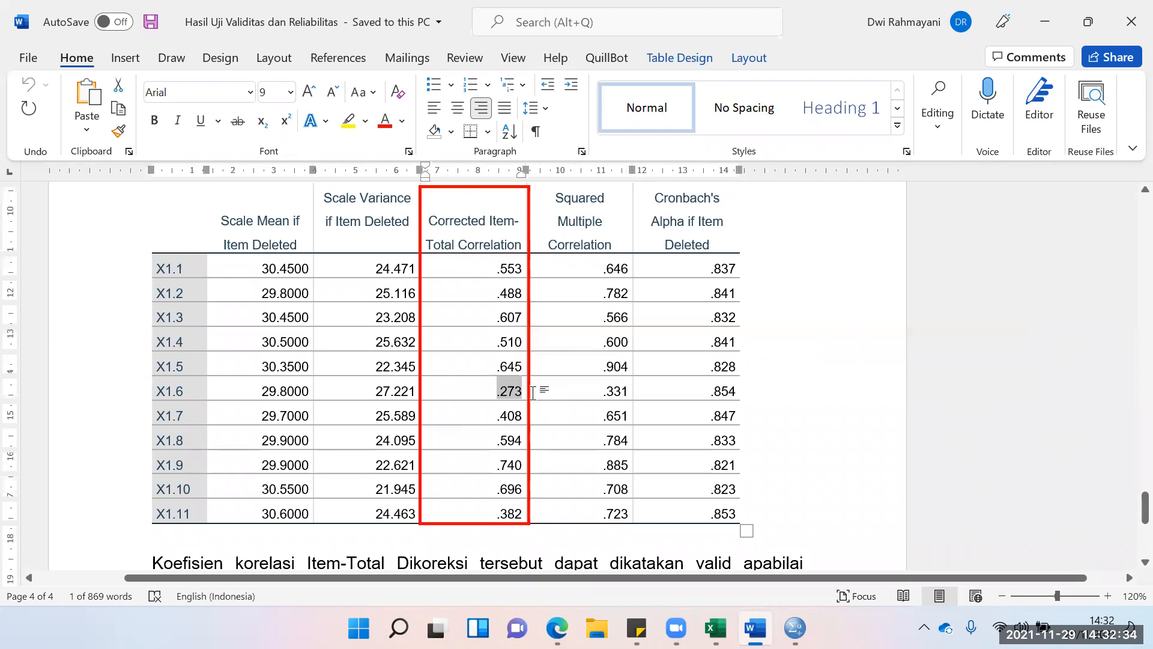
{"action": "left_click", "coordinate": [498, 391]}
{"action": "double_click", "coordinate": [511, 391]}
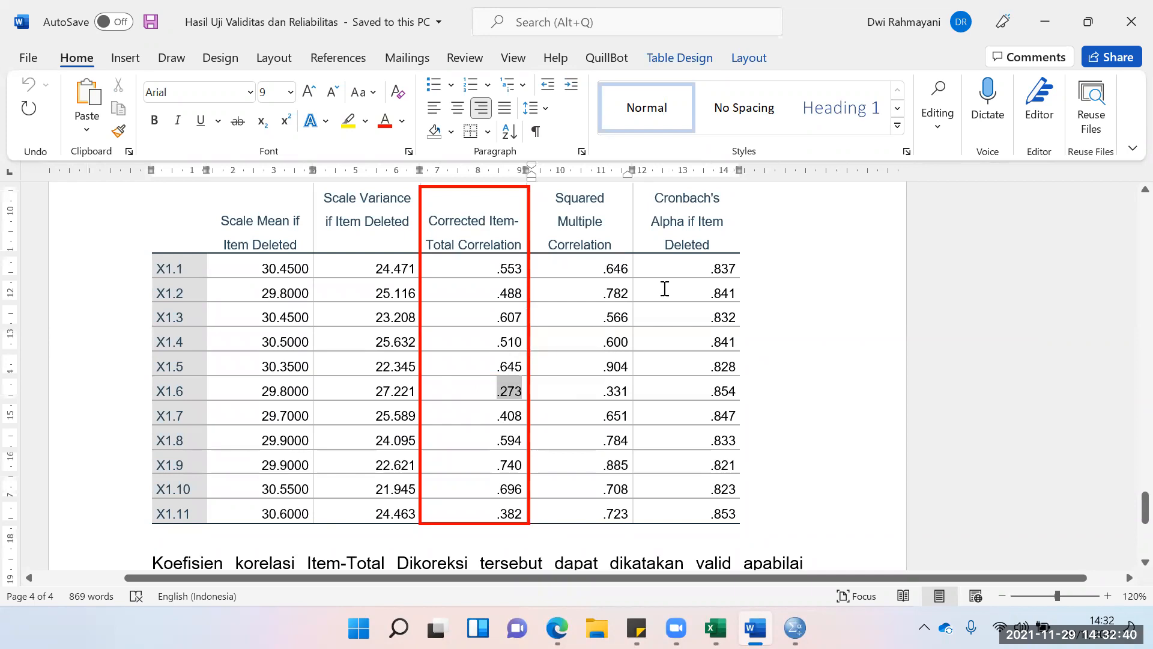
{"action": "scroll", "coordinate": [737, 324], "scroll_direction": "up", "scroll_amount": 2}
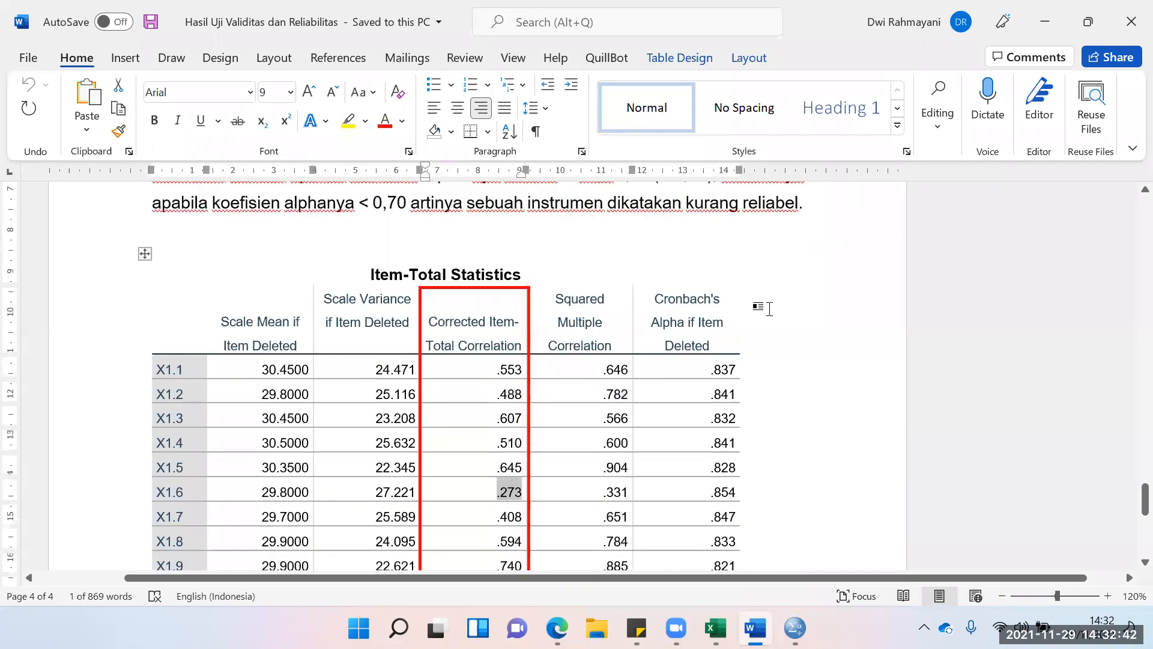
{"action": "scroll", "coordinate": [471, 325], "scroll_direction": "down", "scroll_amount": 2}
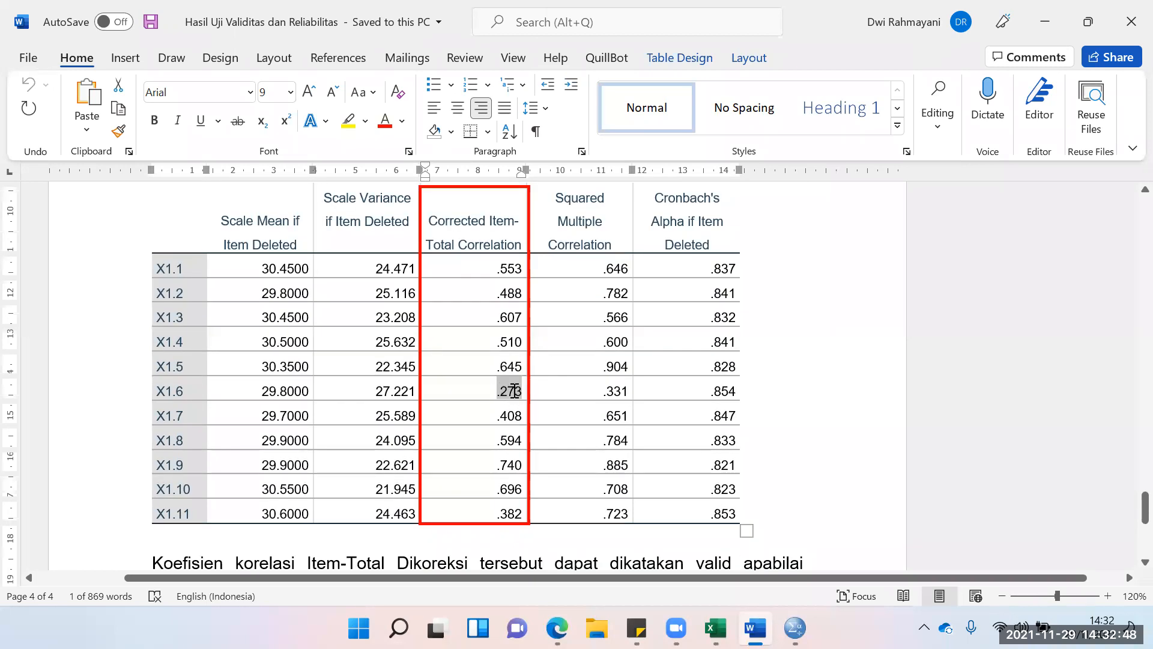
{"action": "left_click", "coordinate": [514, 391]}
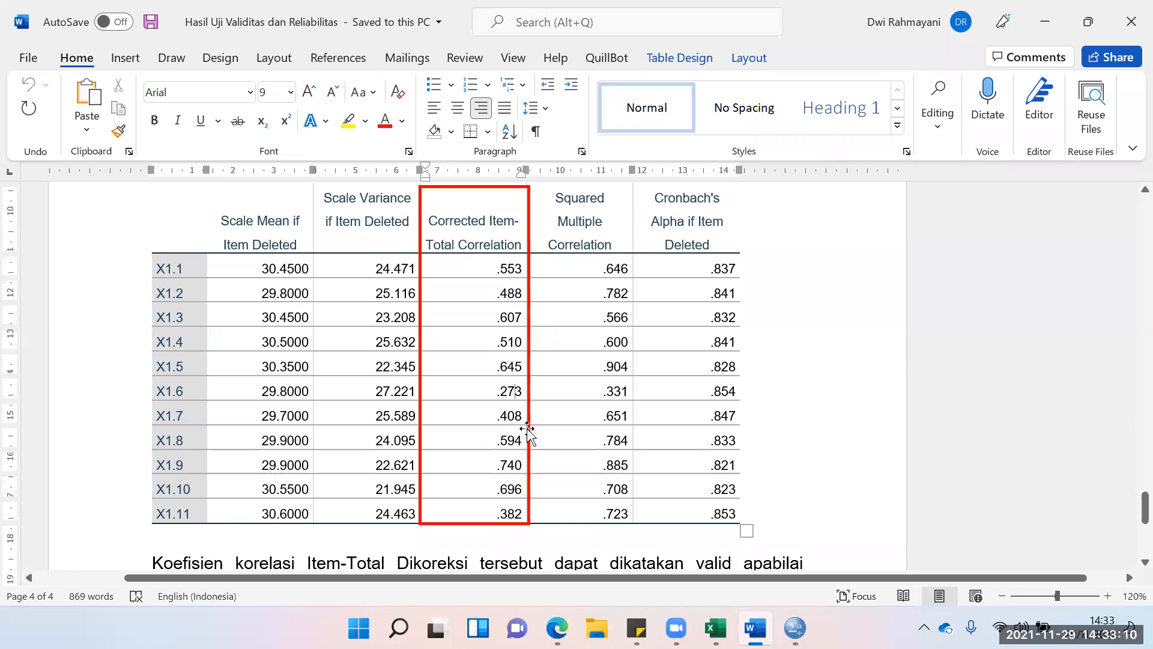
{"action": "scroll", "coordinate": [772, 563], "scroll_direction": "down", "scroll_amount": 5}
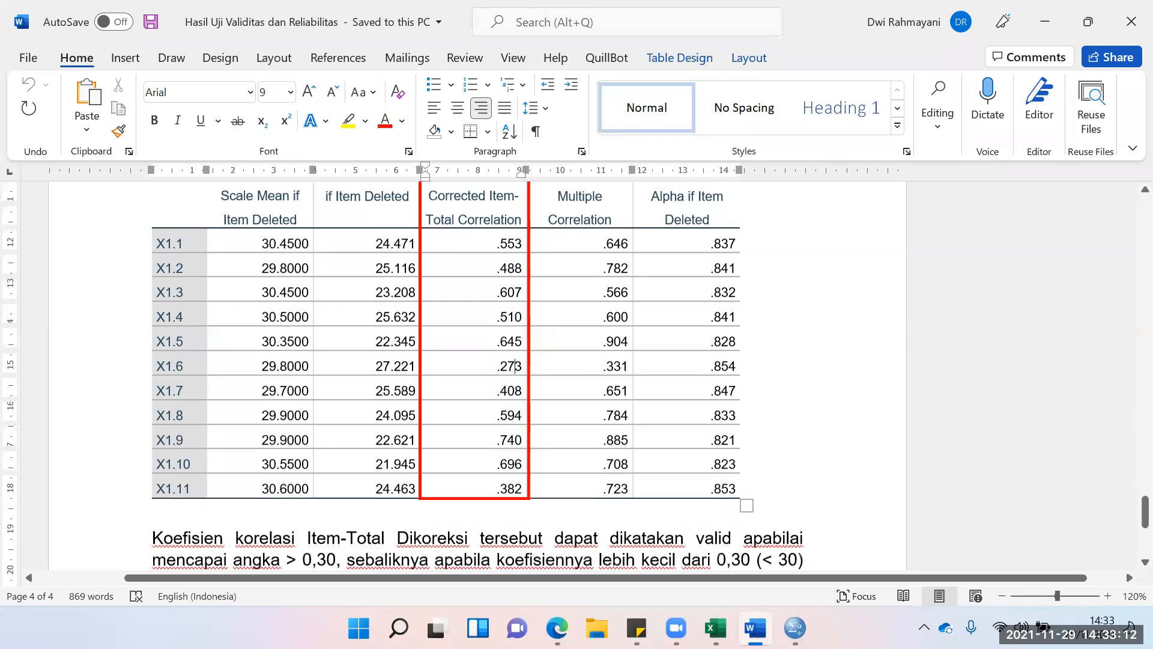
- Switch to the Excel workbook Soal Uji Validitas dan Reabilitas and review the Hasil Uji Reliabilitas sheet, ending on the Hasil Uji Validitas sheet
{"action": "left_click", "coordinate": [715, 627]}
{"action": "left_click", "coordinate": [560, 577]}
{"action": "scroll", "coordinate": [420, 437], "scroll_direction": "down", "scroll_amount": 4}
{"action": "scroll", "coordinate": [420, 437], "scroll_direction": "up", "scroll_amount": 4}
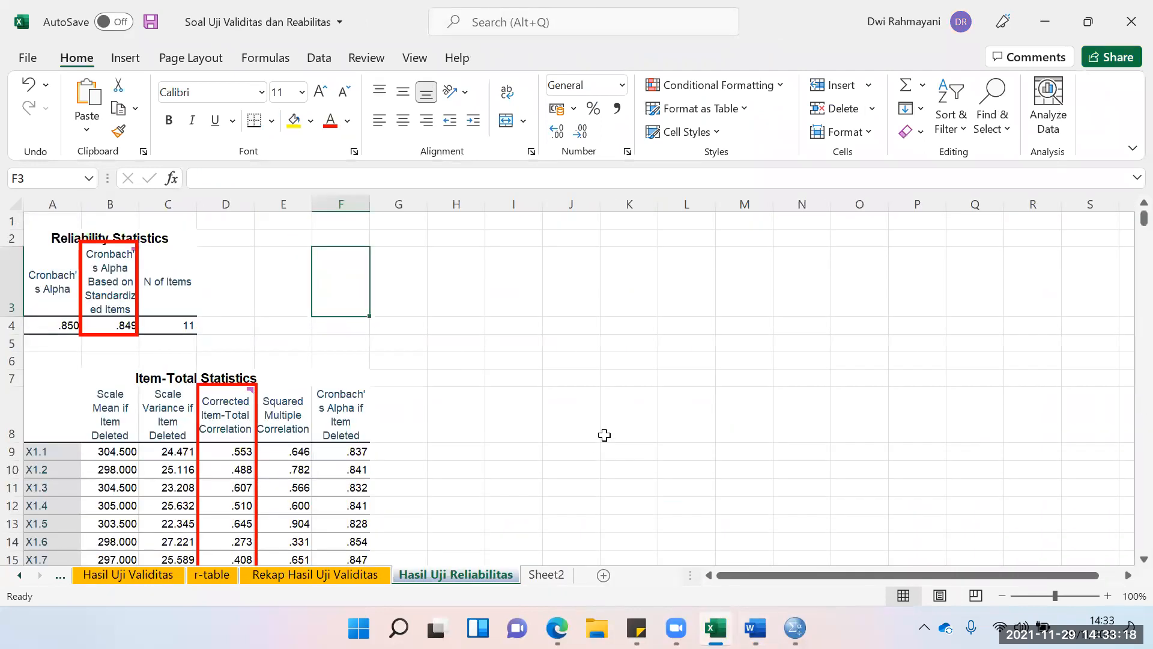
{"action": "scroll", "coordinate": [600, 458], "scroll_direction": "down", "scroll_amount": 1}
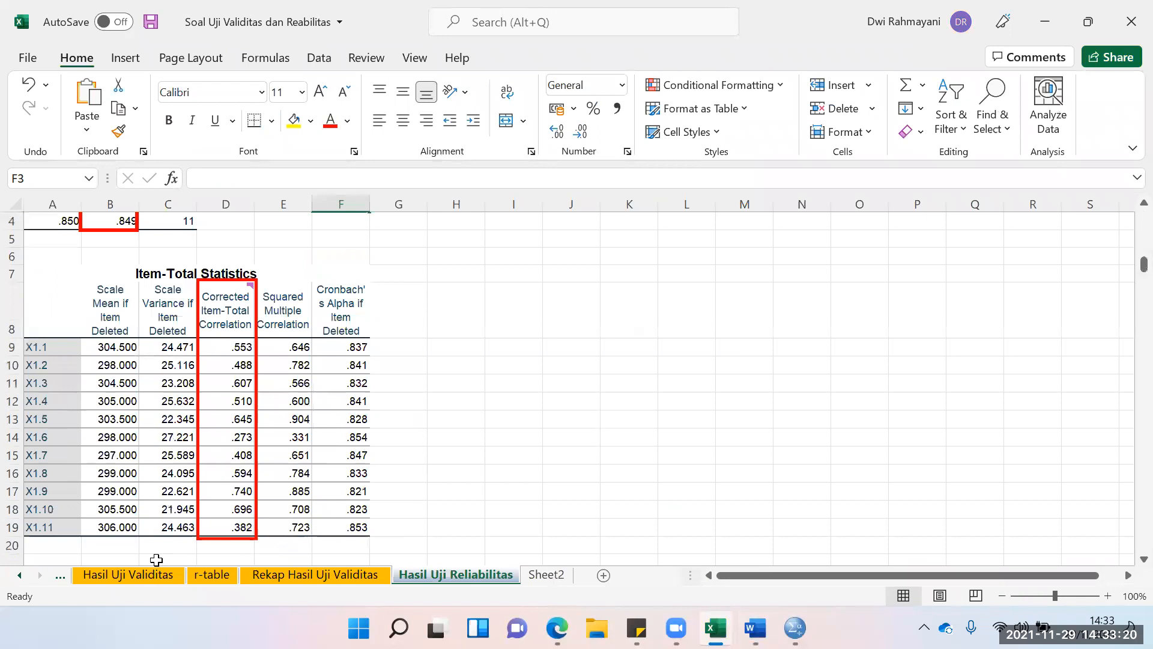
{"action": "scroll", "coordinate": [154, 561], "scroll_direction": "down", "scroll_amount": 1}
{"action": "left_click", "coordinate": [127, 578]}
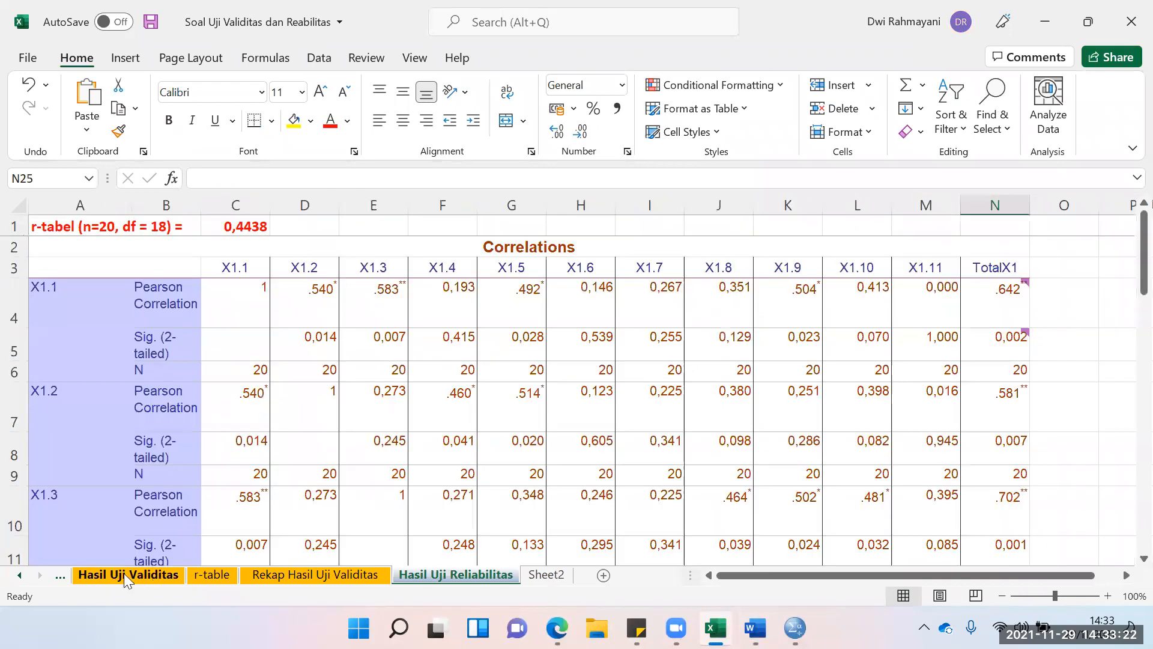
- Switch to the SPSS Output1 viewer and review the Item-Total Statistics and Scale Statistics tables
{"action": "mouse_move", "coordinate": [795, 627]}
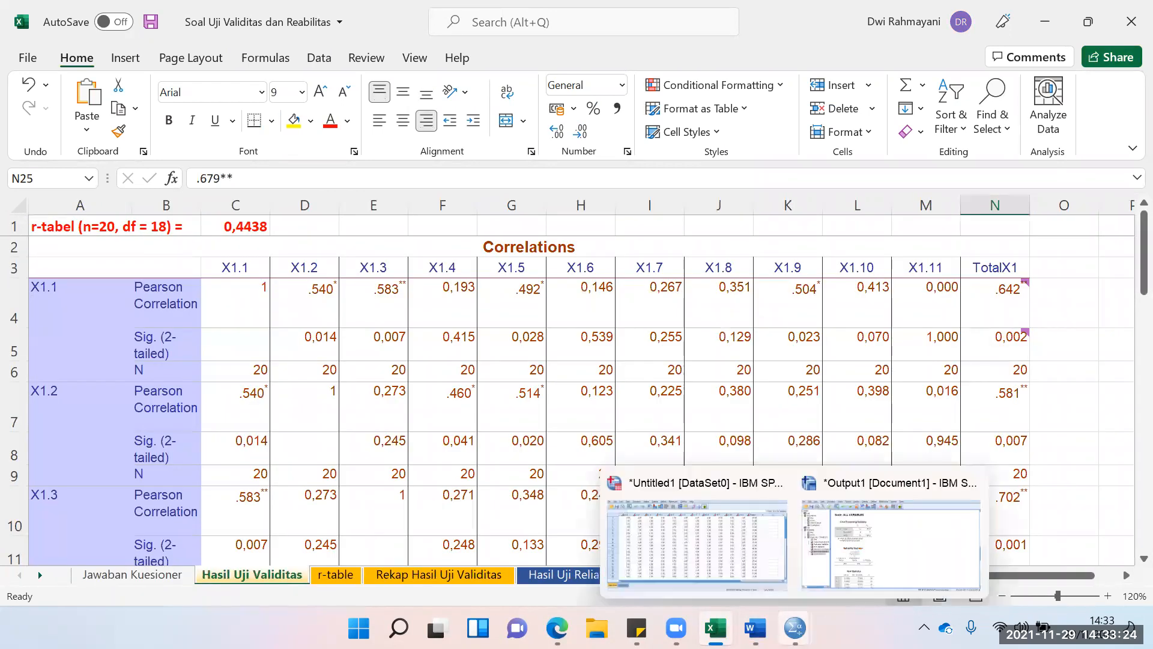
{"action": "left_click", "coordinate": [879, 514]}
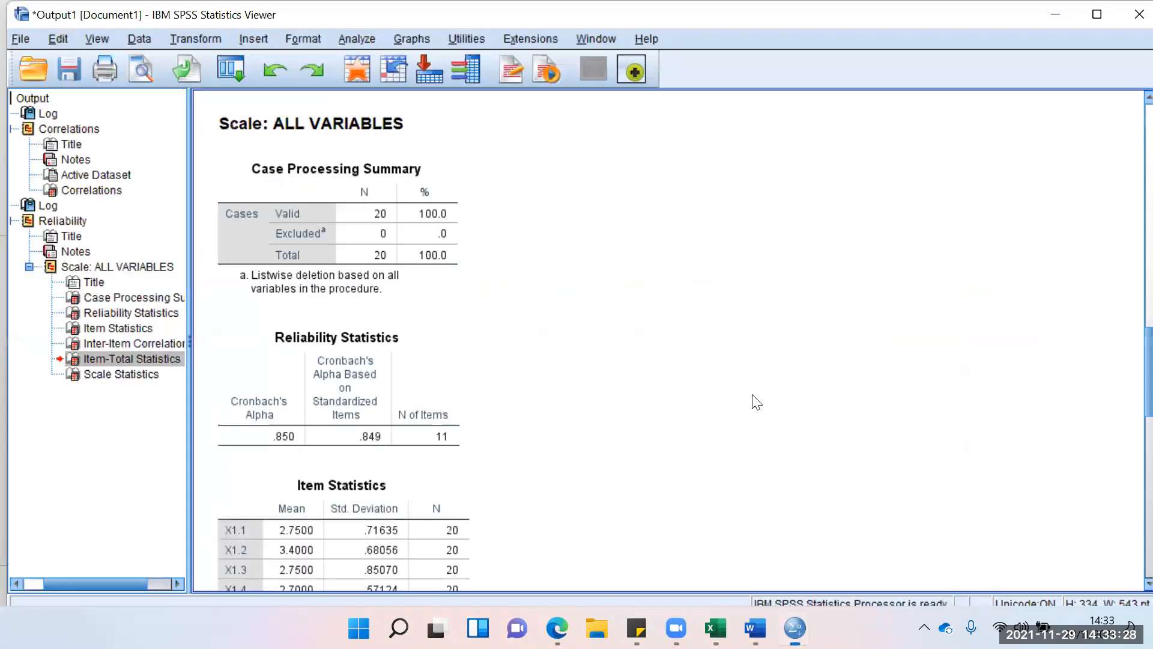
{"action": "scroll", "coordinate": [792, 241], "scroll_direction": "down", "scroll_amount": 10}
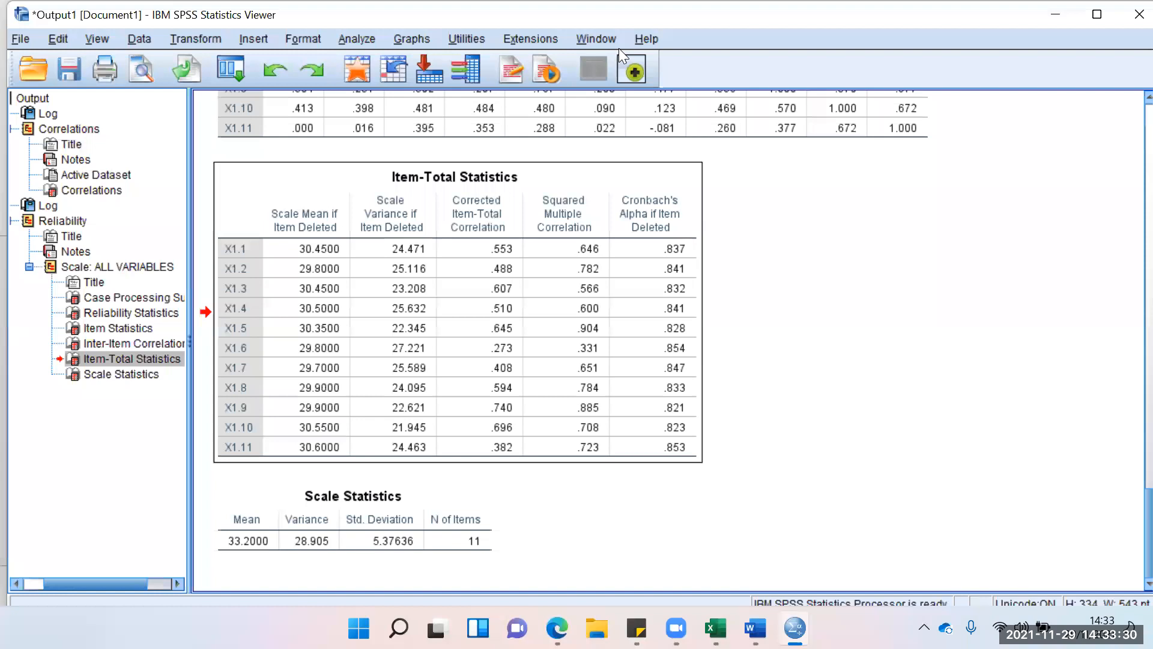